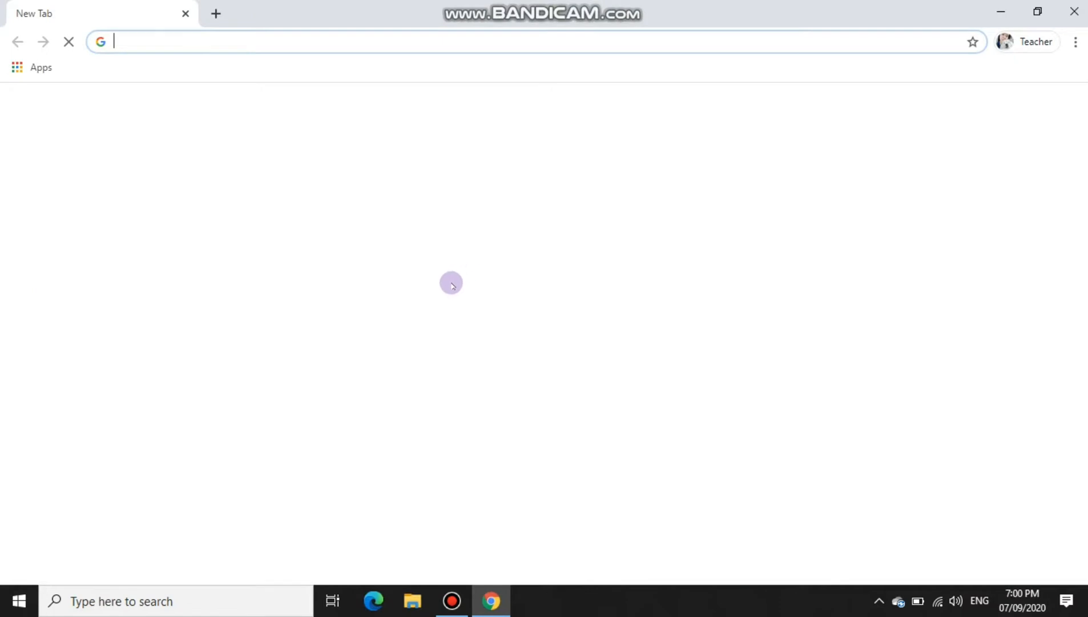
Step: Search Google for 'Google forms' and reach the Google Forms start page
{"action": "left_click", "coordinate": [445, 331]}
{"action": "type", "text": "gOOGL"}
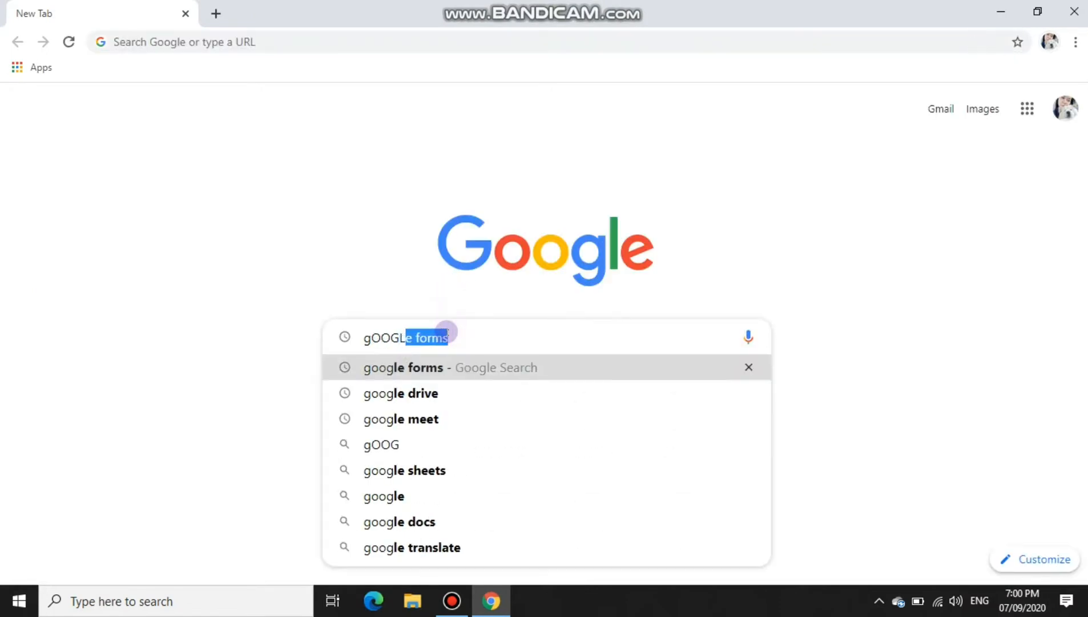
{"action": "key", "text": "ctrl+a"}
{"action": "type", "text": "Google forms"}
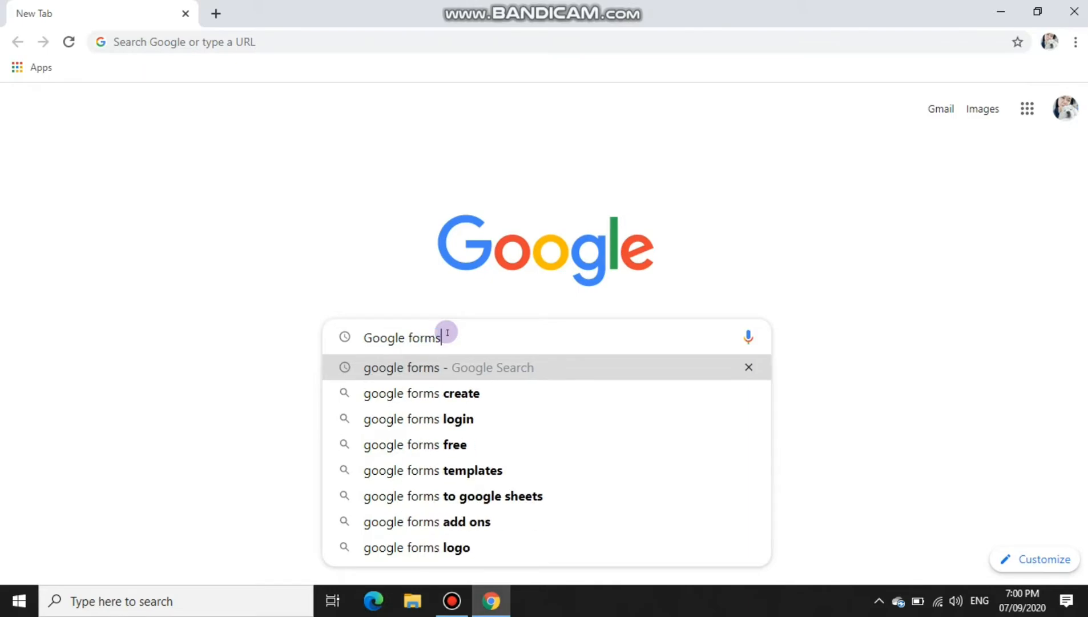
{"action": "key", "text": "Return"}
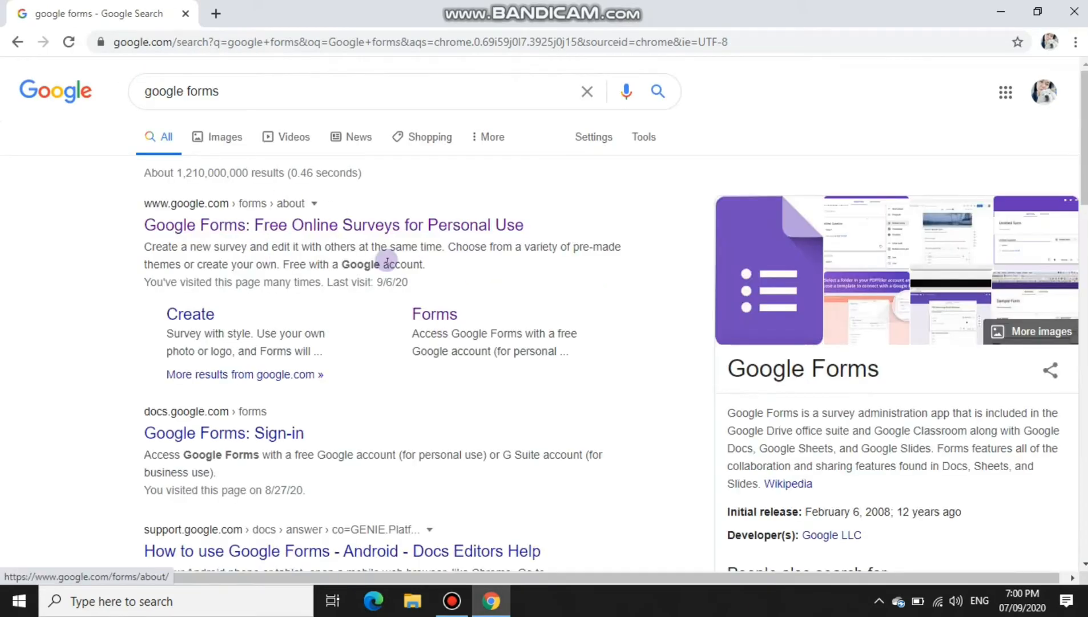
{"action": "left_click", "coordinate": [273, 226]}
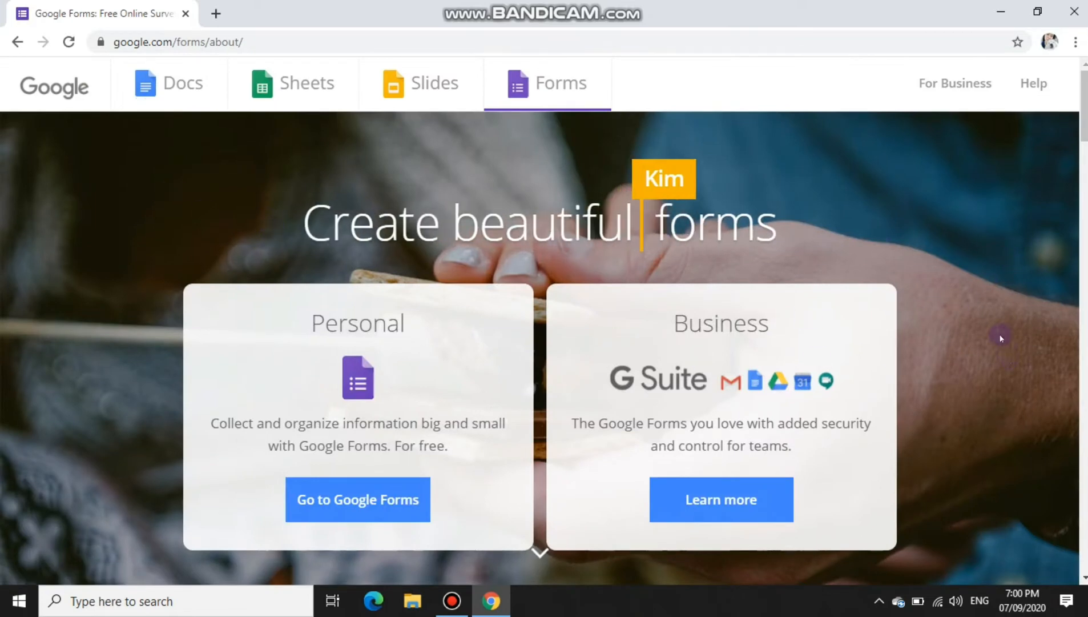
{"action": "left_click", "coordinate": [366, 504]}
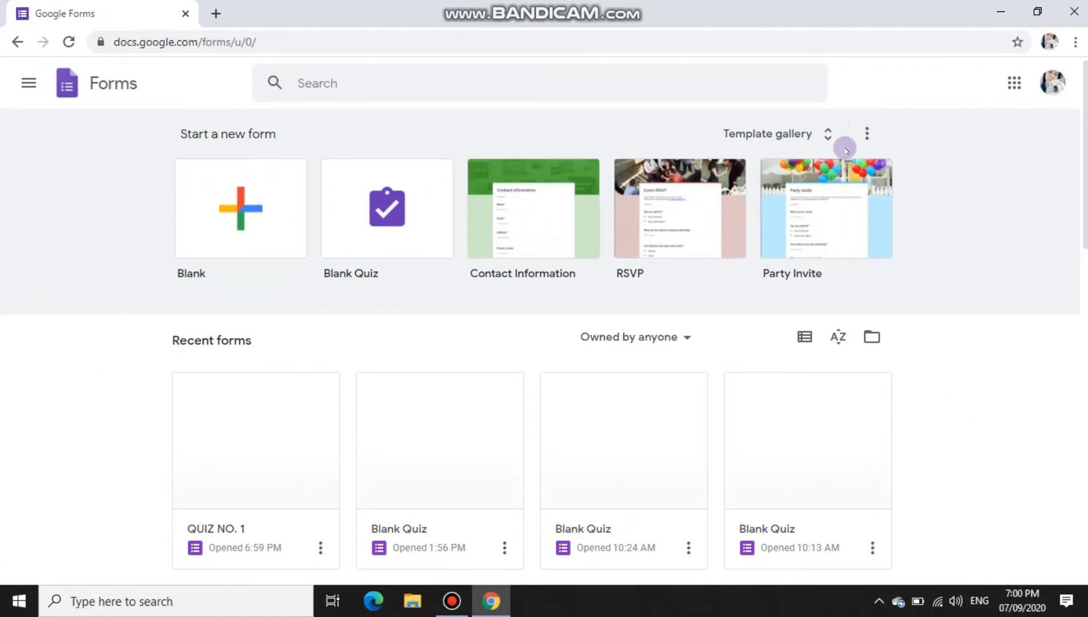
Step: Browse the template gallery's Education section and start a new Blank Quiz
{"action": "left_click", "coordinate": [819, 137]}
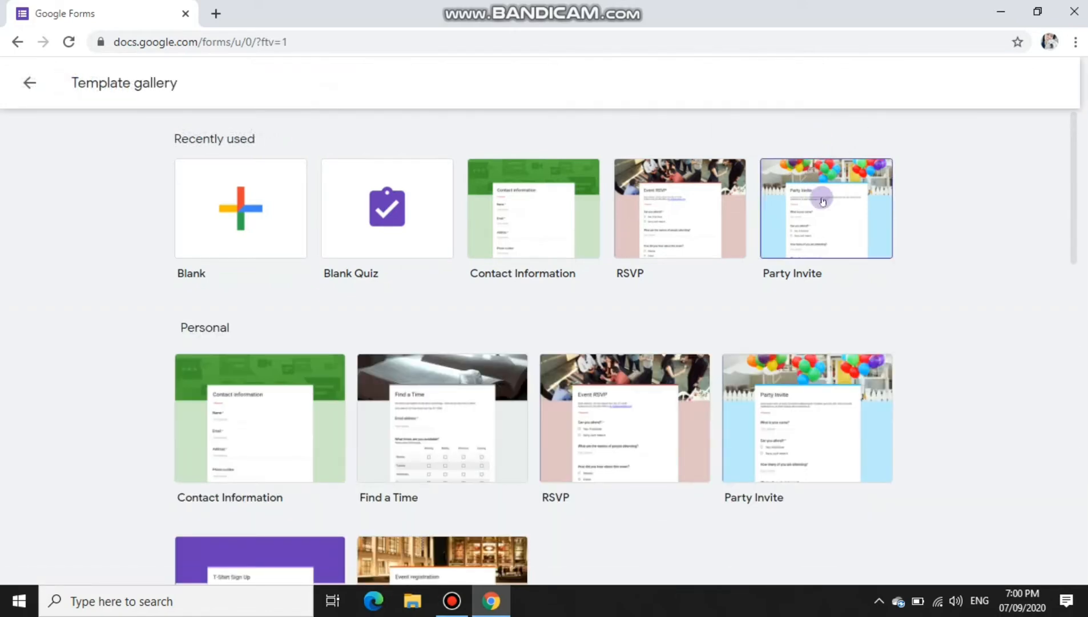
{"action": "scroll", "coordinate": [672, 349], "scroll_direction": "down", "scroll_amount": 1}
{"action": "scroll", "coordinate": [672, 349], "scroll_direction": "down", "scroll_amount": 1}
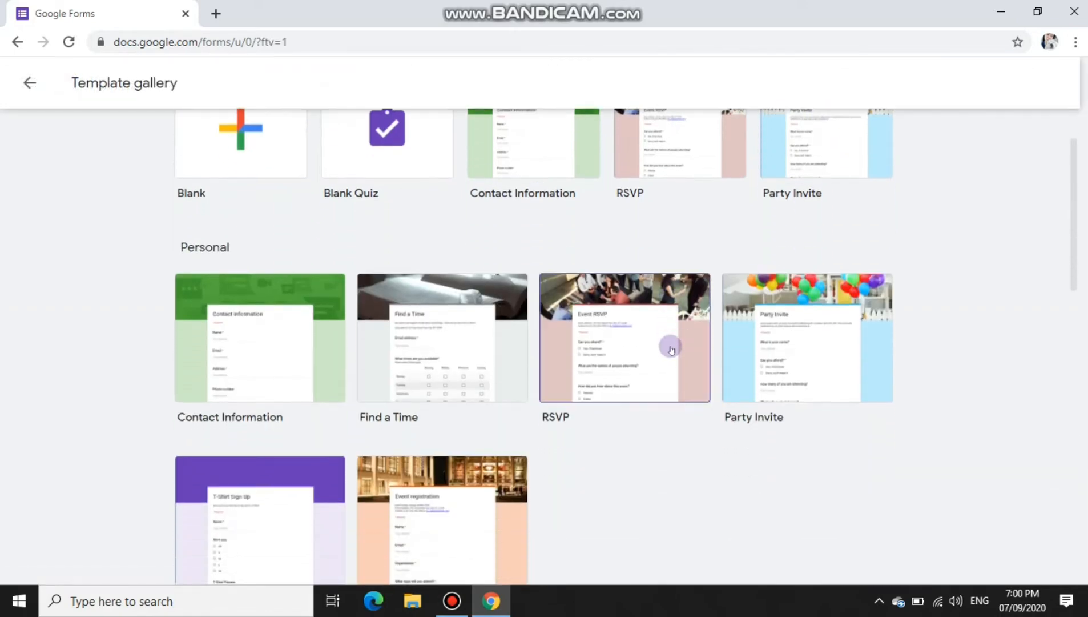
{"action": "scroll", "coordinate": [672, 349], "scroll_direction": "down", "scroll_amount": 3}
{"action": "scroll", "coordinate": [672, 348], "scroll_direction": "down", "scroll_amount": 1}
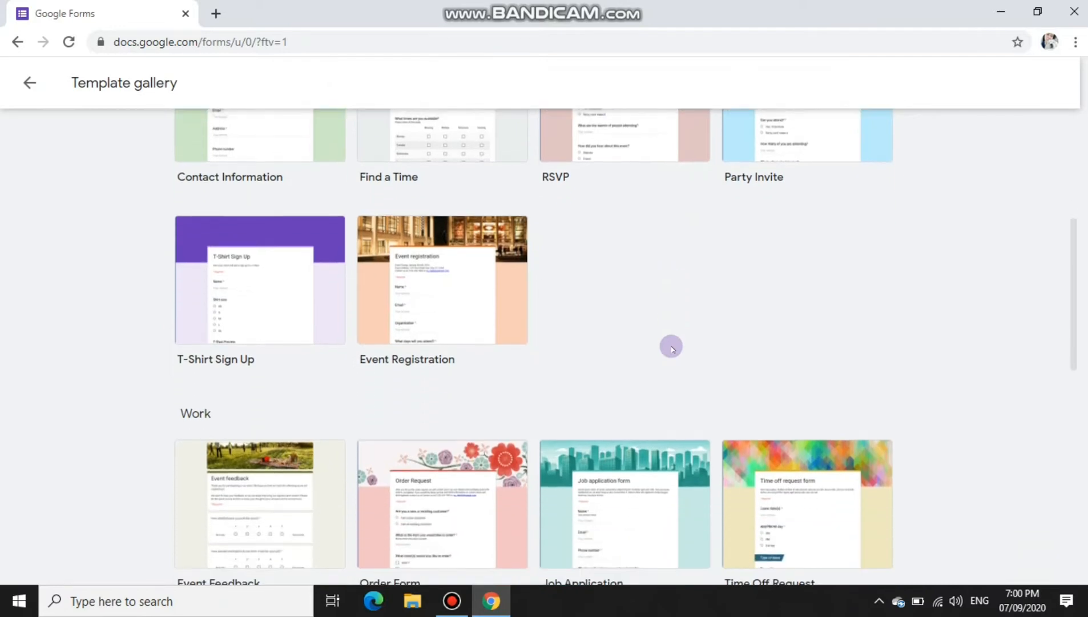
{"action": "scroll", "coordinate": [670, 347], "scroll_direction": "up", "scroll_amount": 3}
{"action": "scroll", "coordinate": [275, 319], "scroll_direction": "down", "scroll_amount": 5}
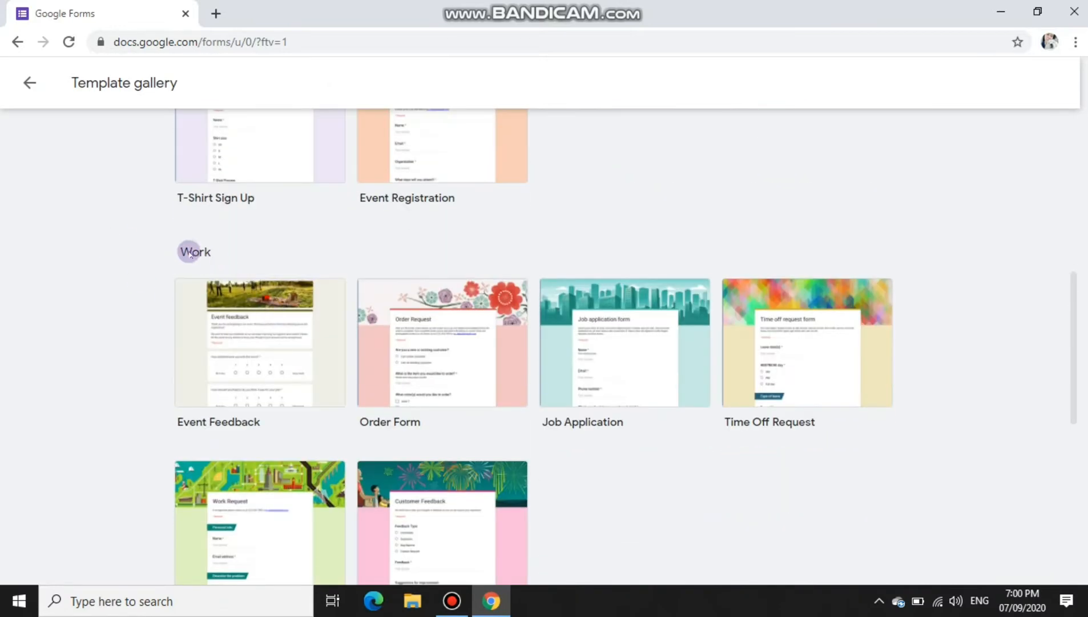
{"action": "scroll", "coordinate": [219, 272], "scroll_direction": "down", "scroll_amount": 4}
{"action": "scroll", "coordinate": [377, 354], "scroll_direction": "up", "scroll_amount": 1}
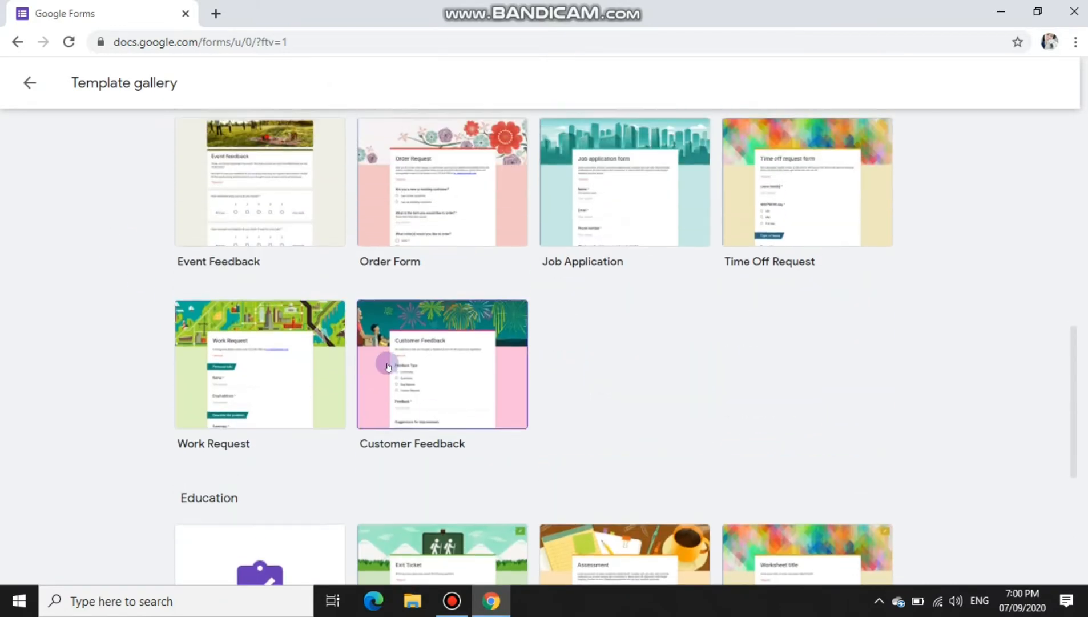
{"action": "scroll", "coordinate": [219, 334], "scroll_direction": "down", "scroll_amount": 2}
{"action": "scroll", "coordinate": [285, 400], "scroll_direction": "down", "scroll_amount": 3}
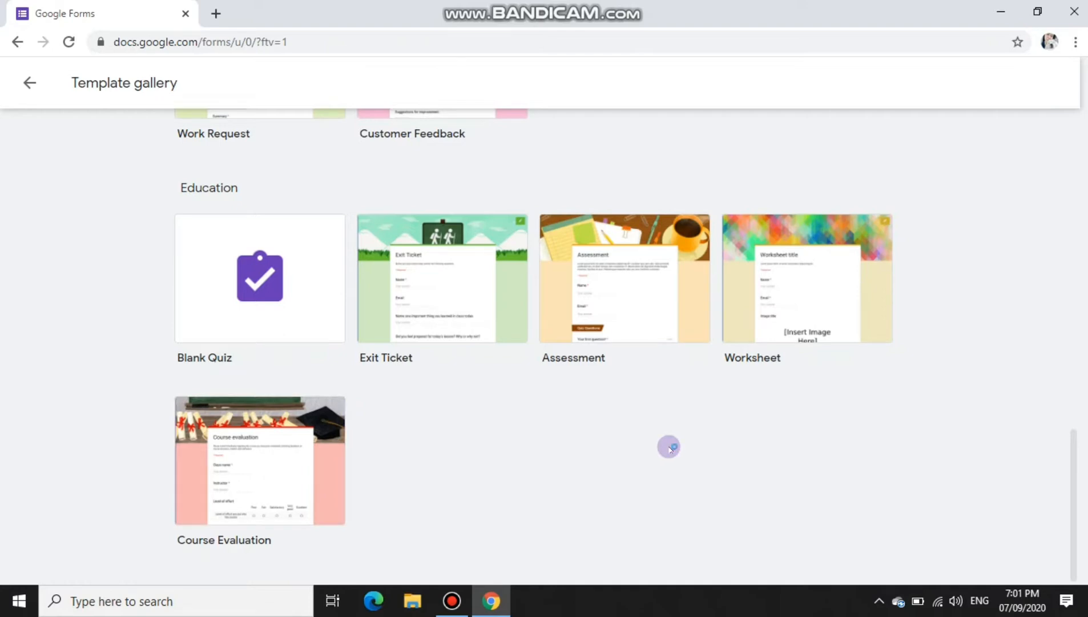
{"action": "left_click", "coordinate": [249, 267]}
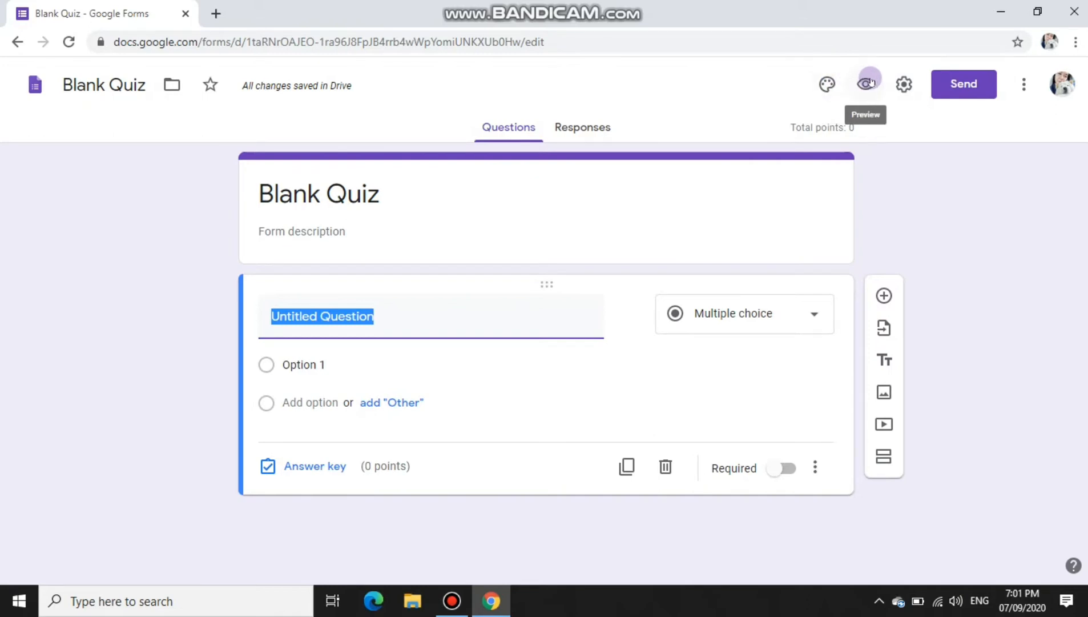
Step: Open the settings of the new Blank Quiz
{"action": "left_click", "coordinate": [905, 84]}
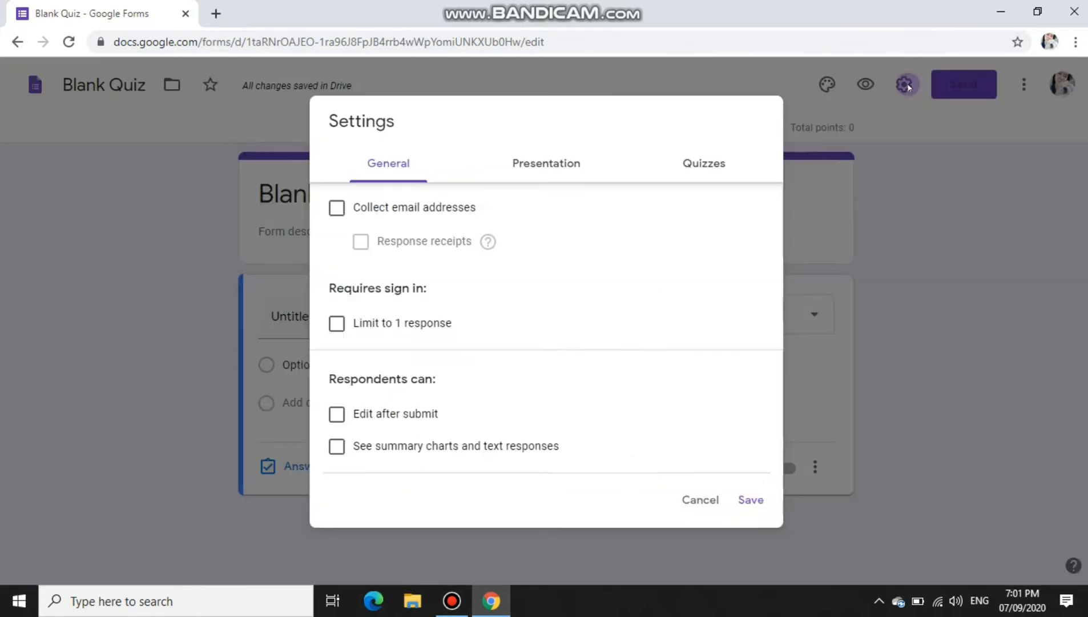
Step: Enable collecting email addresses, limit to 1 response, and show summary charts and text responses
{"action": "left_click", "coordinate": [337, 208]}
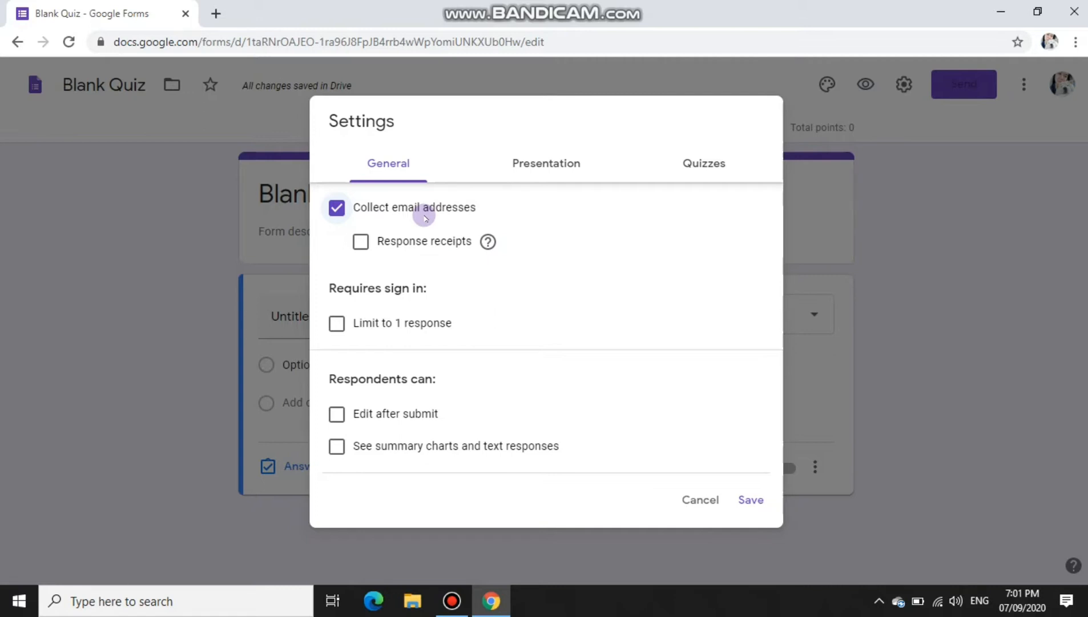
{"action": "left_click", "coordinate": [338, 323]}
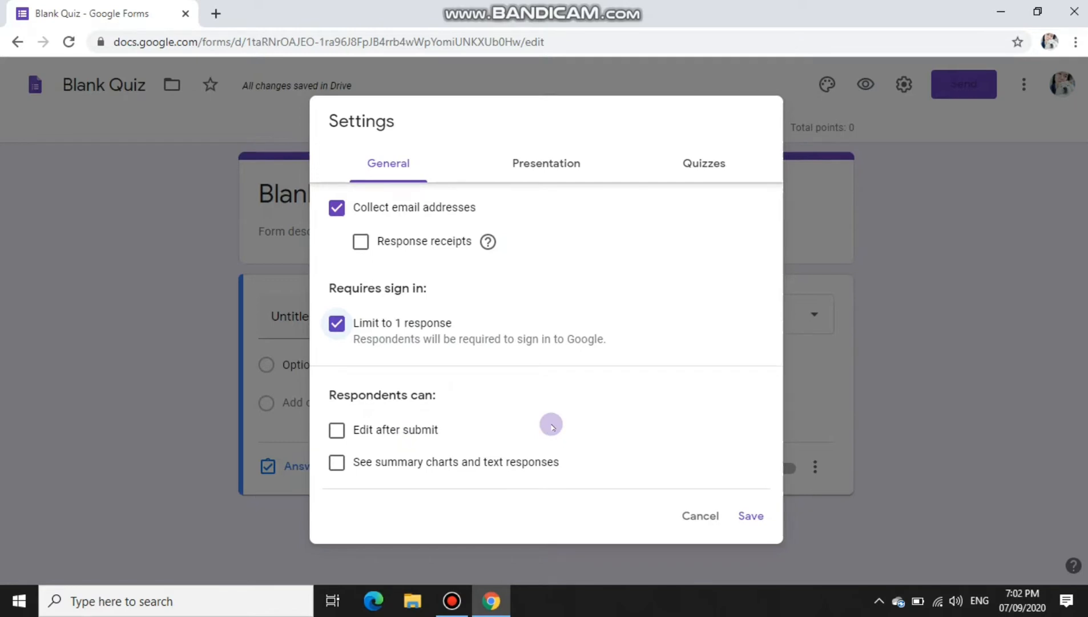
{"action": "left_click", "coordinate": [338, 463]}
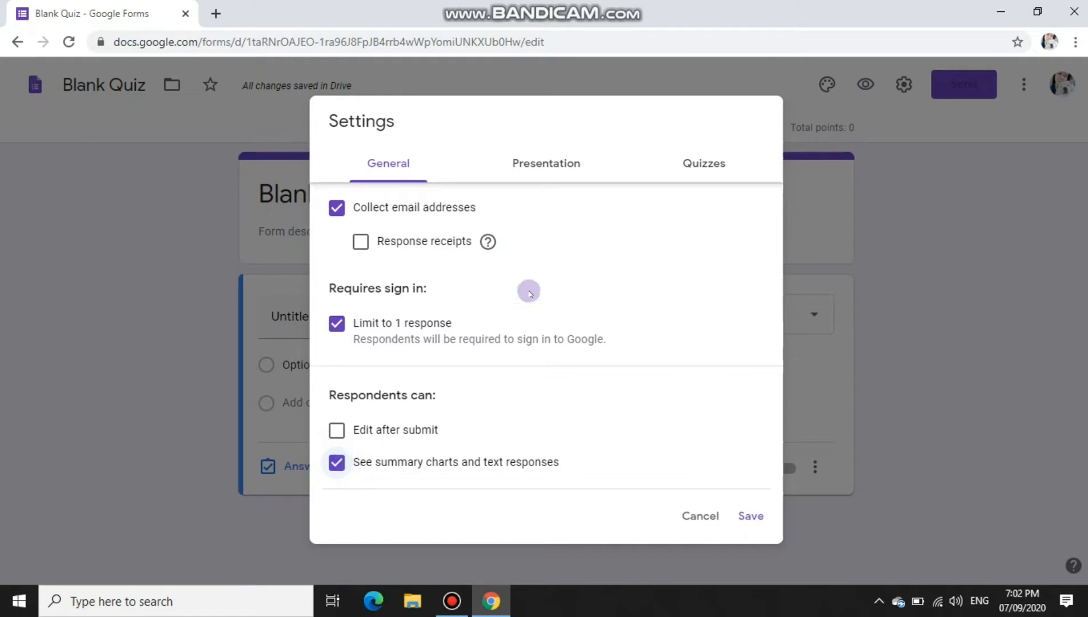
Step: Show a progress bar and set the confirmation message to 'Thank you! Your response has been recorded.'
{"action": "left_click", "coordinate": [563, 170]}
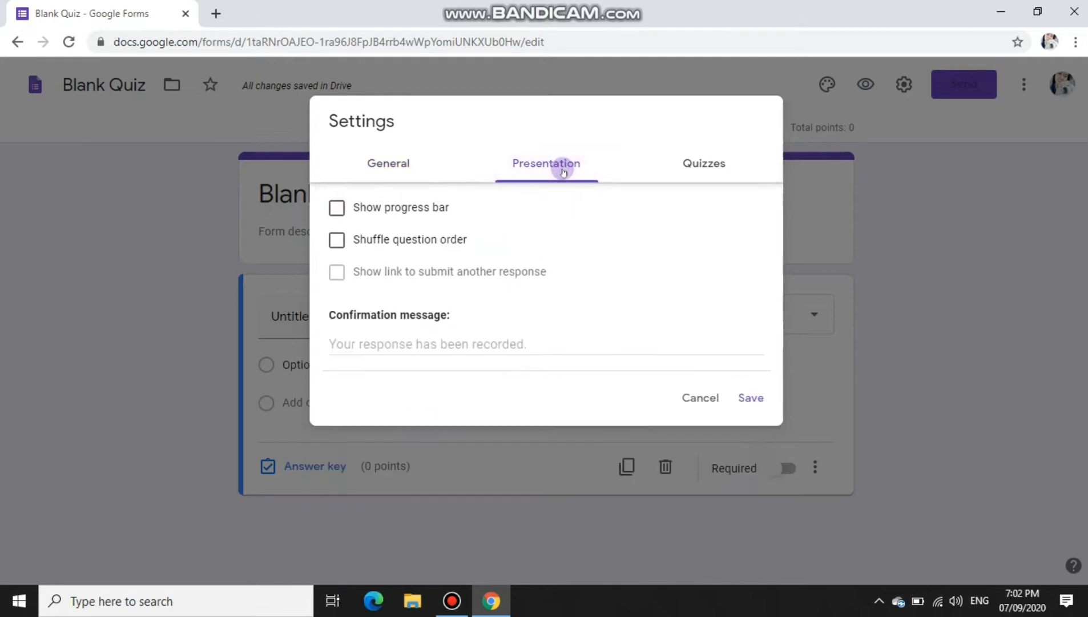
{"action": "left_click", "coordinate": [337, 208]}
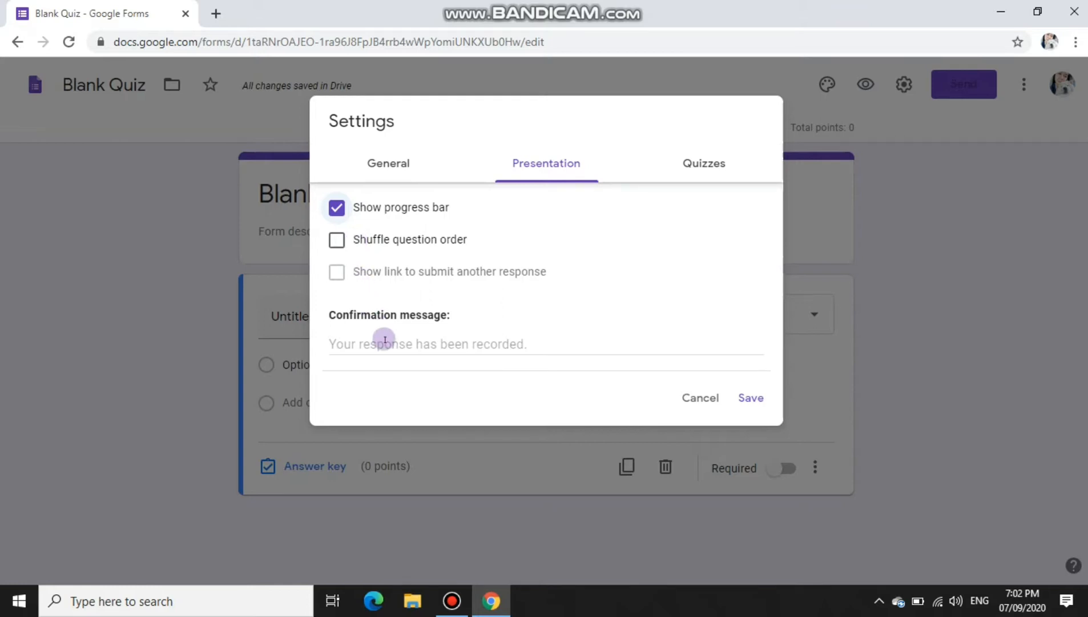
{"action": "left_click", "coordinate": [541, 344]}
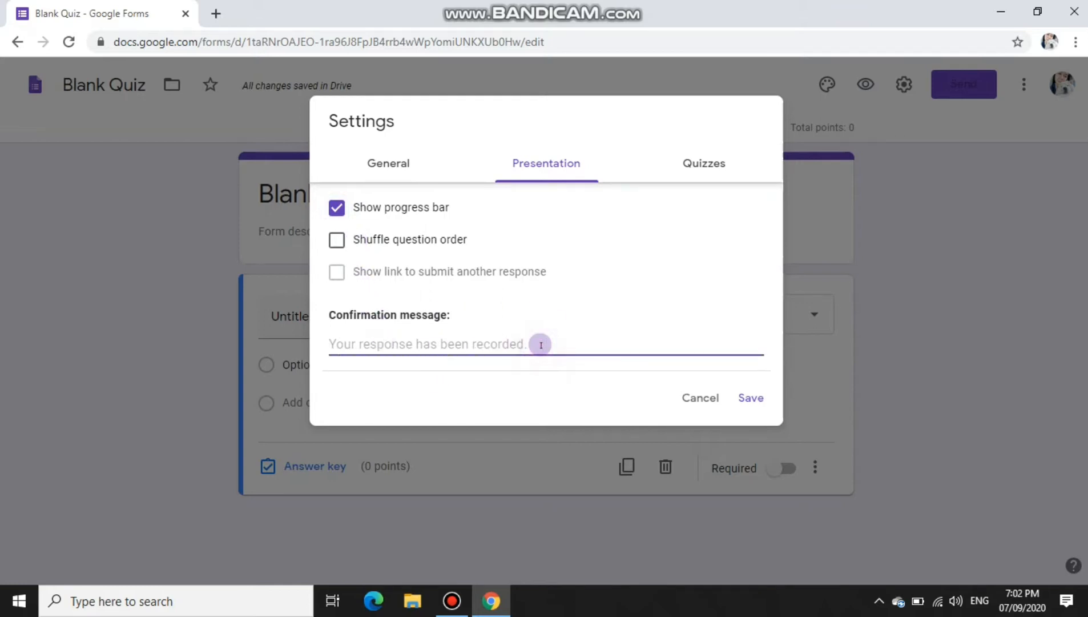
{"action": "type", "text": "Thank"}
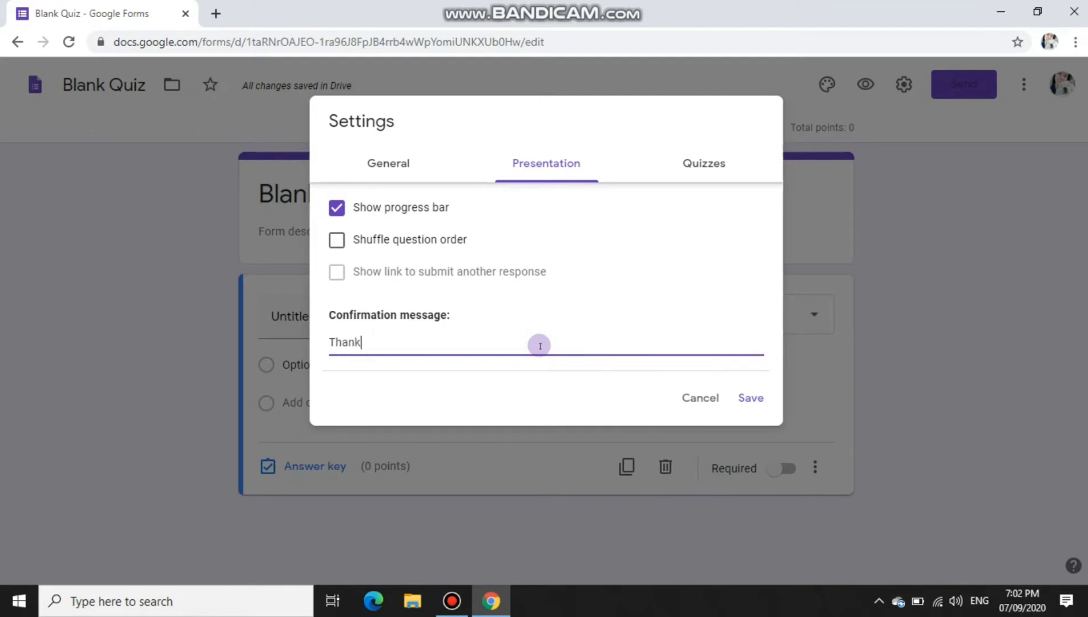
{"action": "type", "text": " you! You"}
{"action": "type", "text": "r resi"}
{"action": "type", "text": "ponse "}
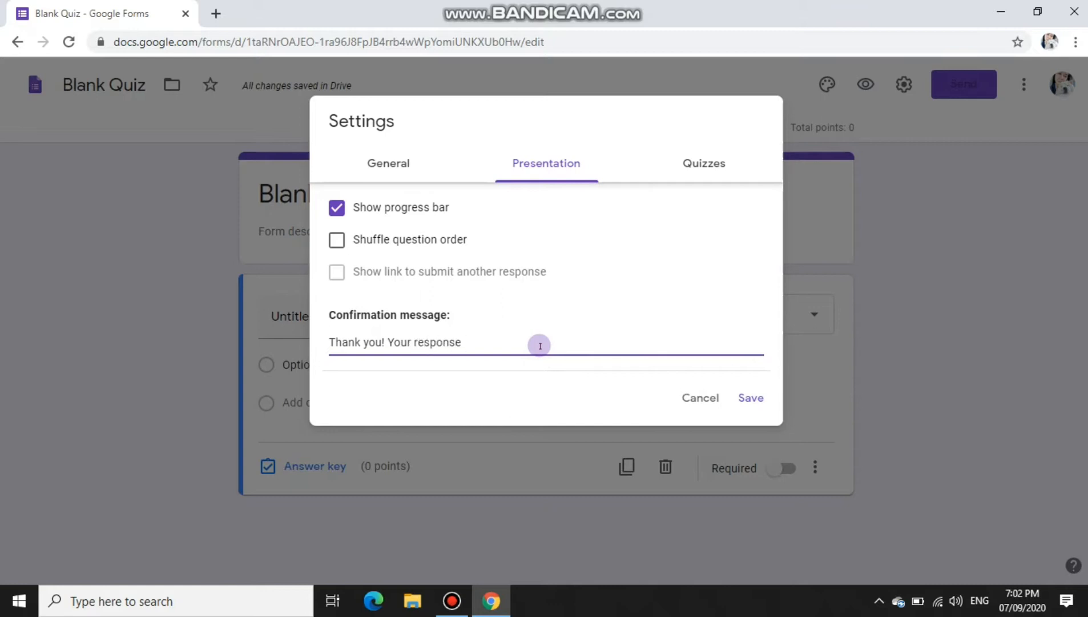
{"action": "type", "text": "has been recorded"}
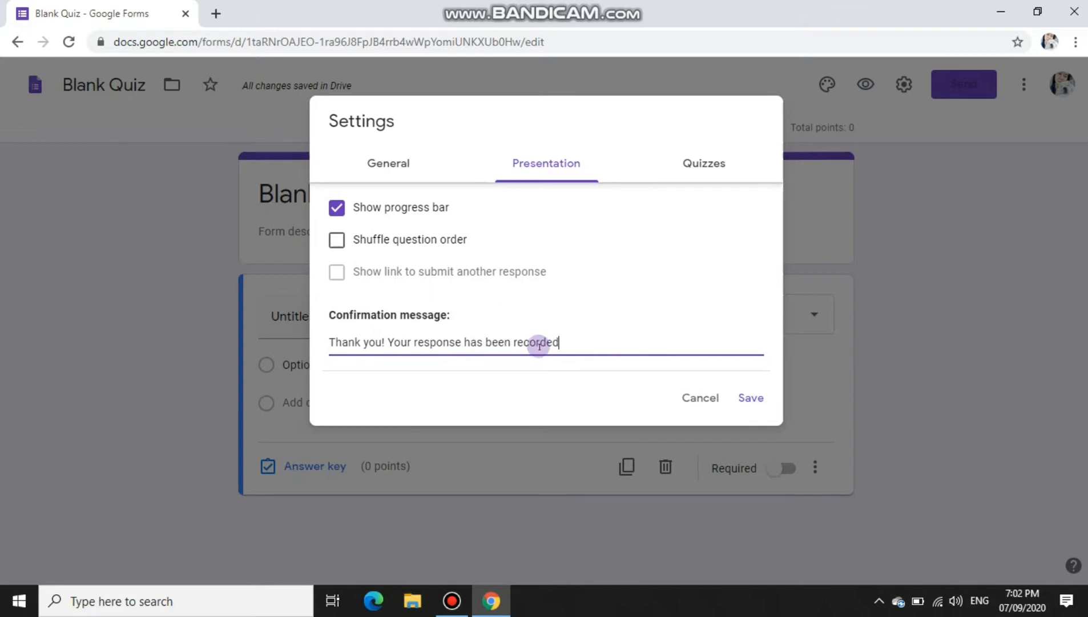
{"action": "type", "text": "."}
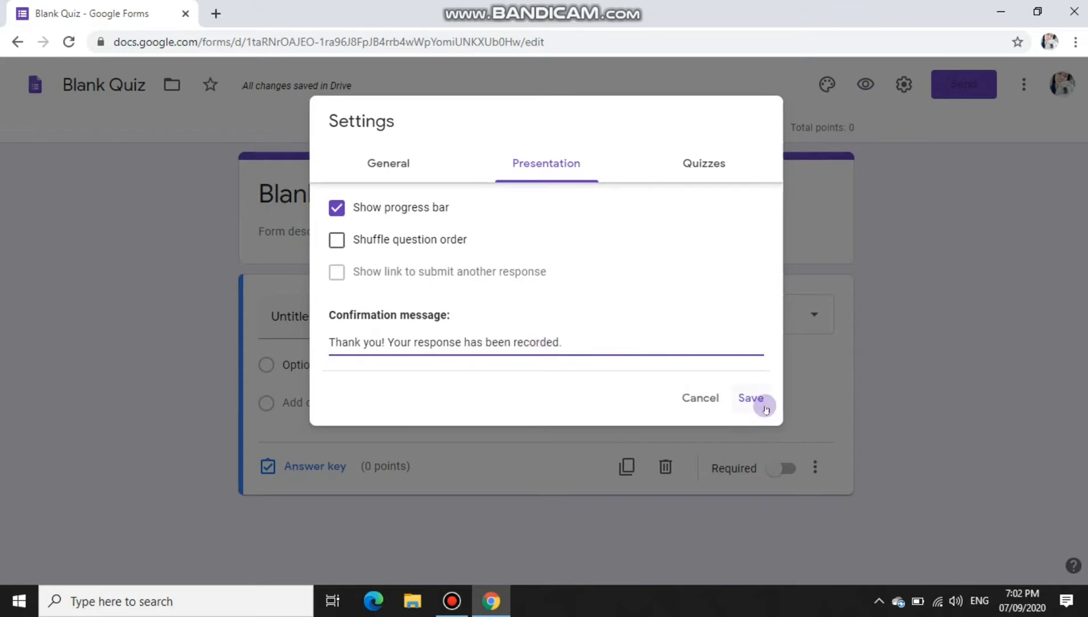
{"action": "left_click", "coordinate": [698, 170]}
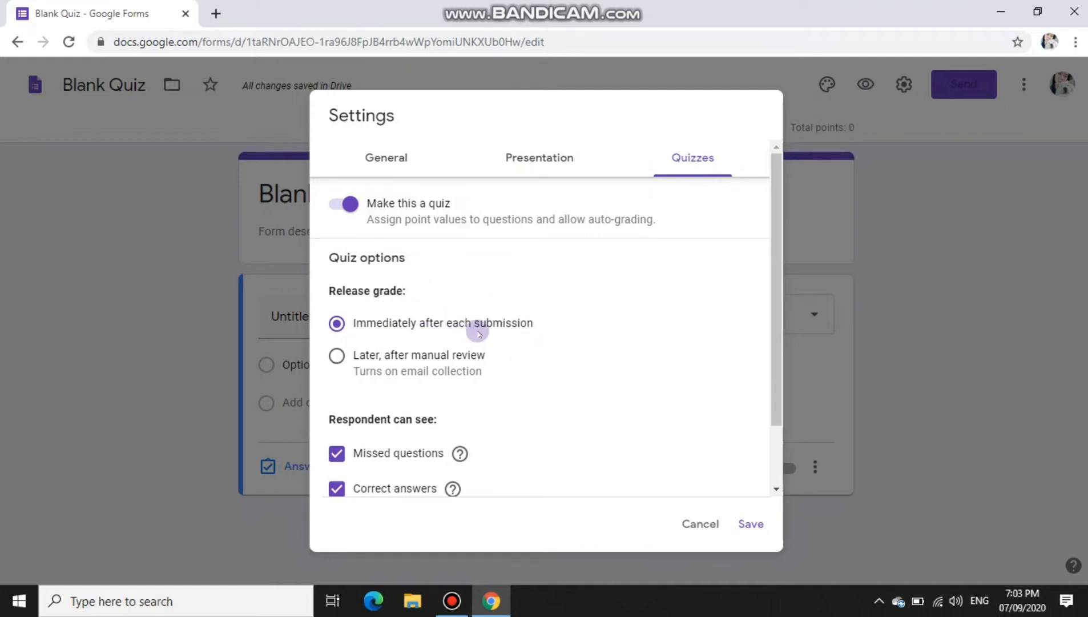
Step: Stop showing correct answers to respondents and save the quiz settings
{"action": "scroll", "coordinate": [493, 328], "scroll_direction": "down", "scroll_amount": 1}
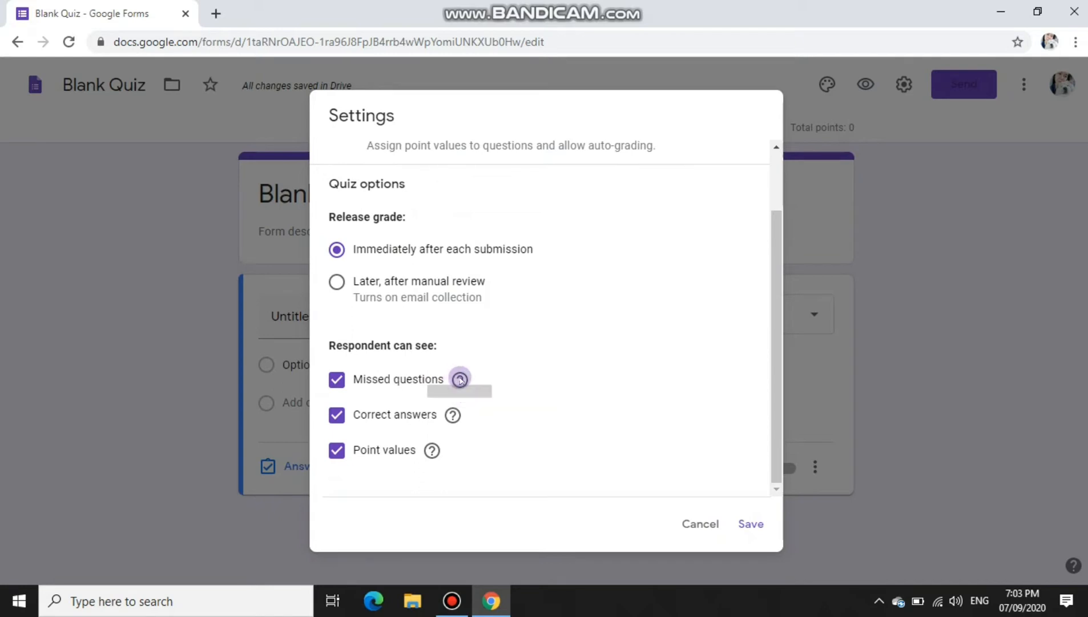
{"action": "mouse_move", "coordinate": [461, 380]}
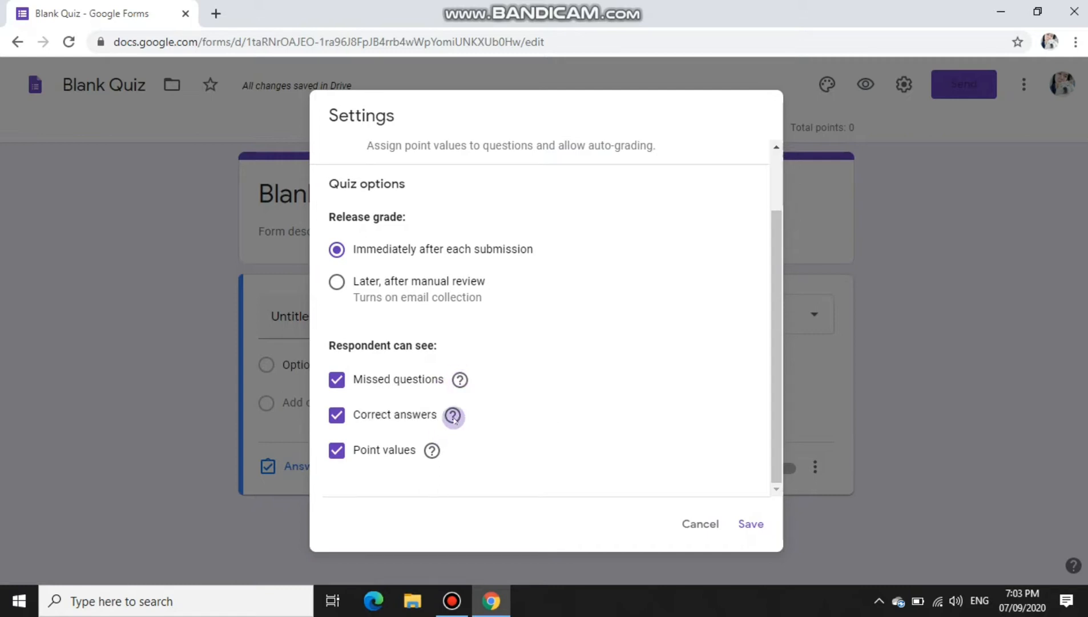
{"action": "mouse_move", "coordinate": [454, 418]}
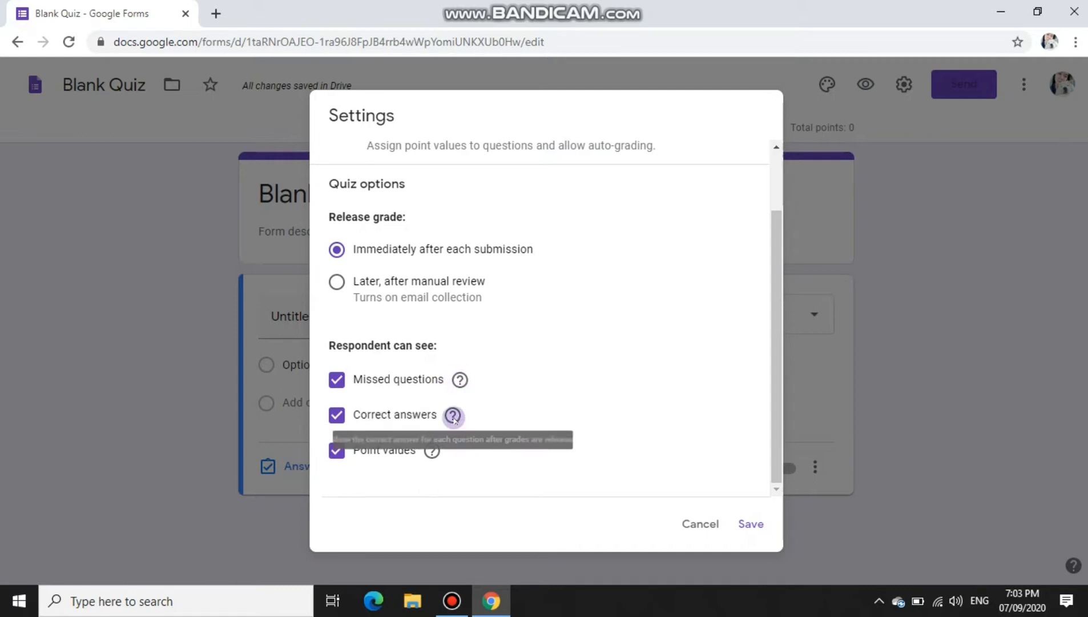
{"action": "left_click", "coordinate": [337, 416]}
{"action": "mouse_move", "coordinate": [452, 415]}
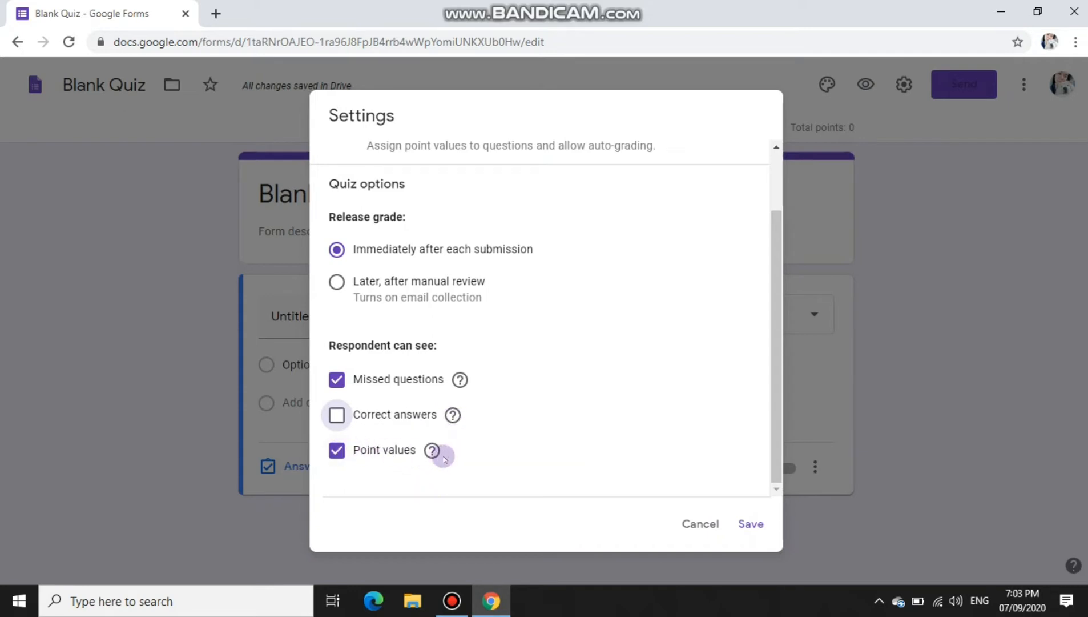
{"action": "mouse_move", "coordinate": [434, 452]}
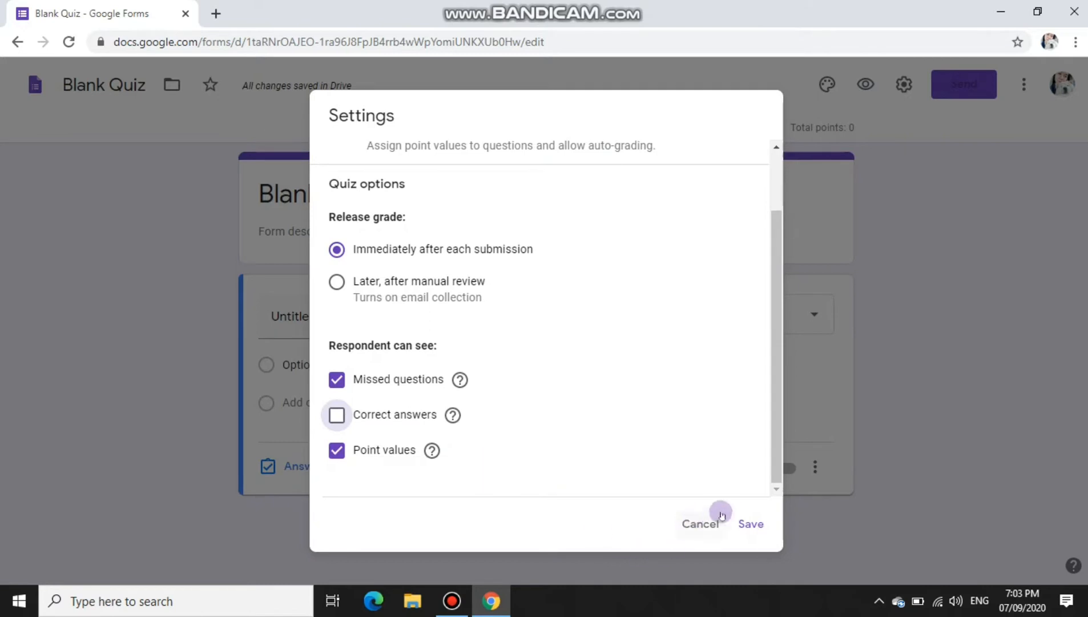
{"action": "left_click", "coordinate": [741, 520]}
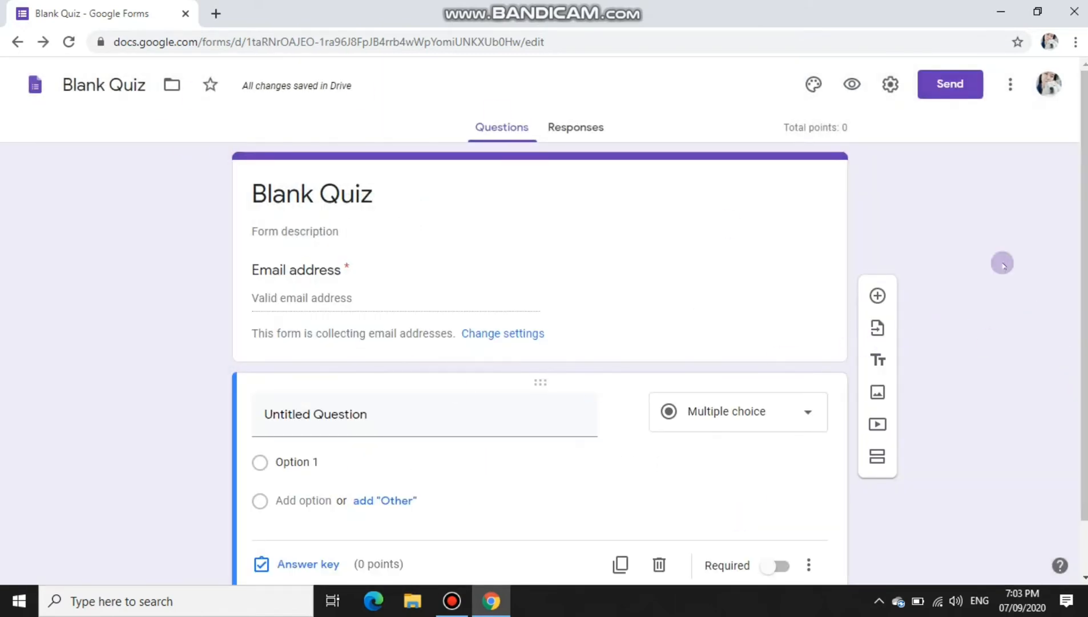
Step: Open the header image picker from the theme options and view its upload and photos sections
{"action": "left_click", "coordinate": [814, 84]}
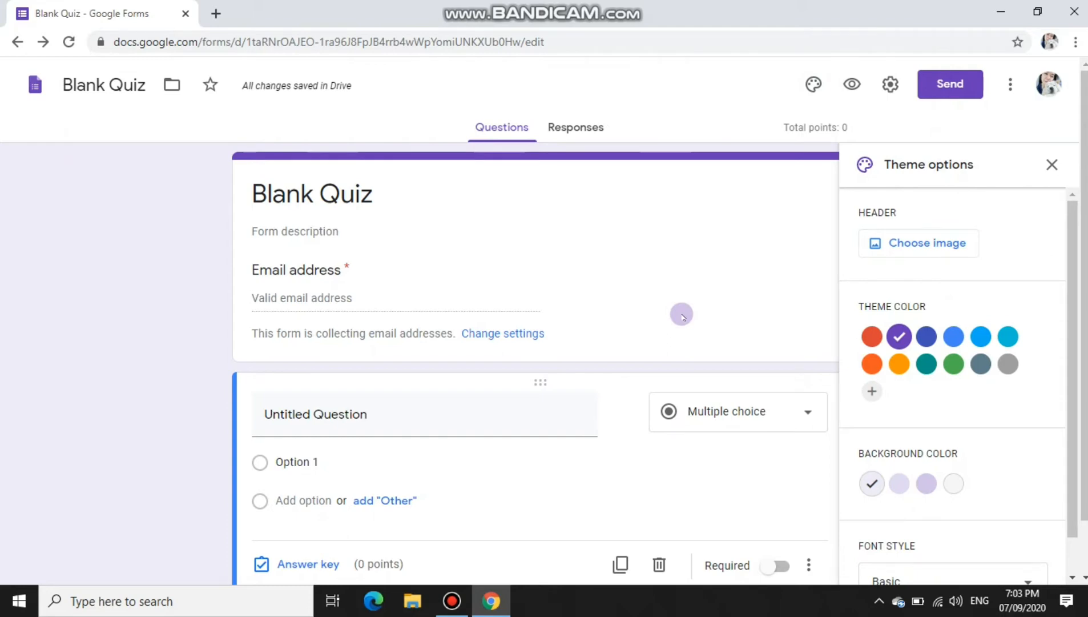
{"action": "left_click", "coordinate": [896, 243]}
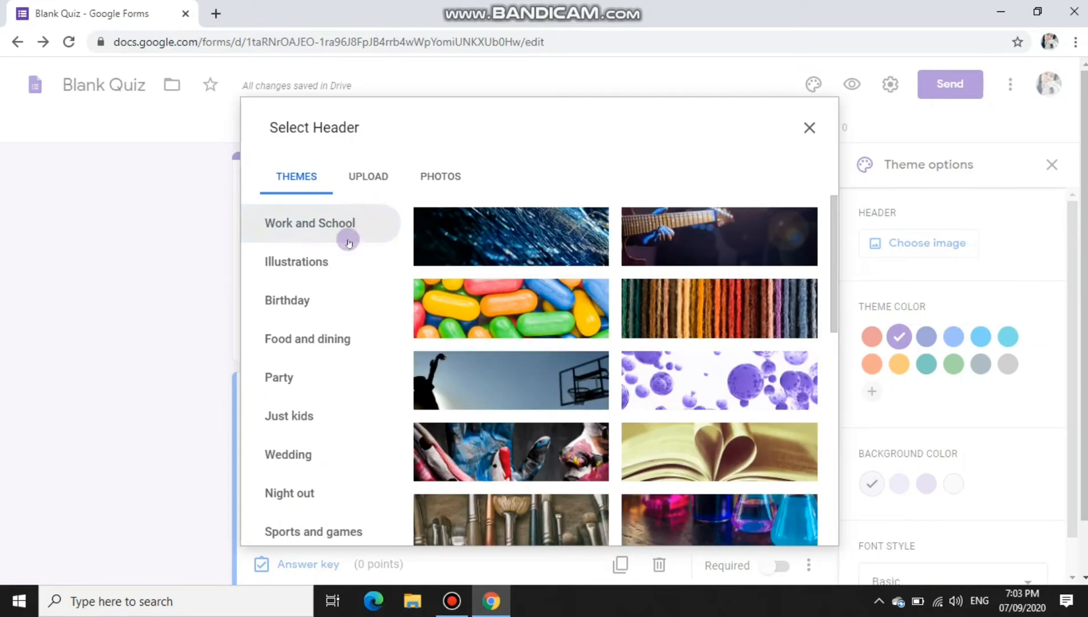
{"action": "scroll", "coordinate": [565, 348], "scroll_direction": "down", "scroll_amount": 1}
{"action": "scroll", "coordinate": [568, 348], "scroll_direction": "down", "scroll_amount": 14}
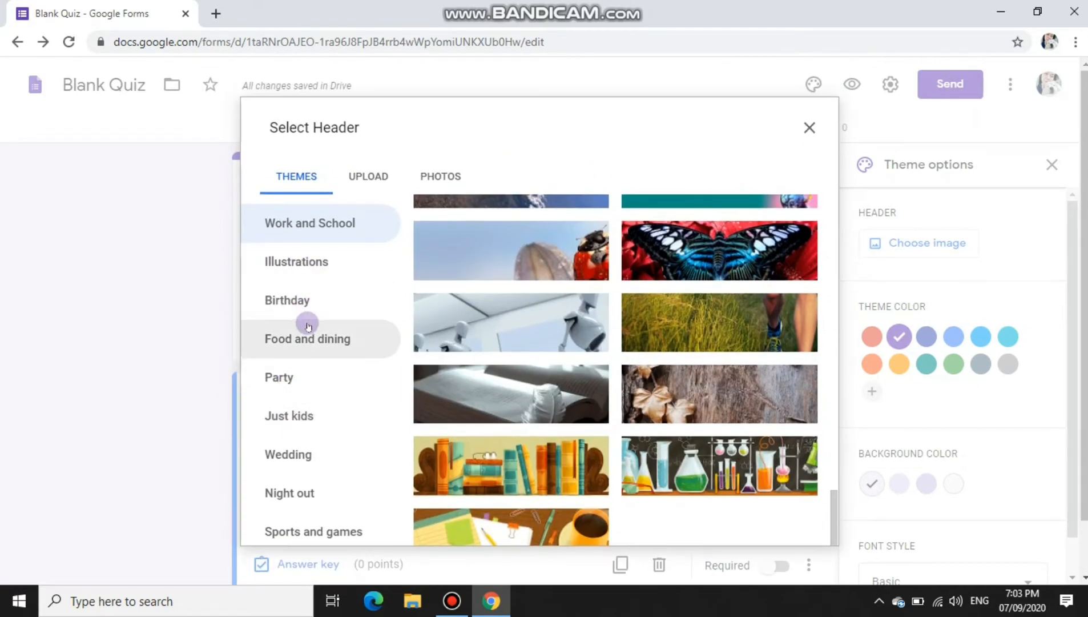
{"action": "left_click", "coordinate": [358, 181]}
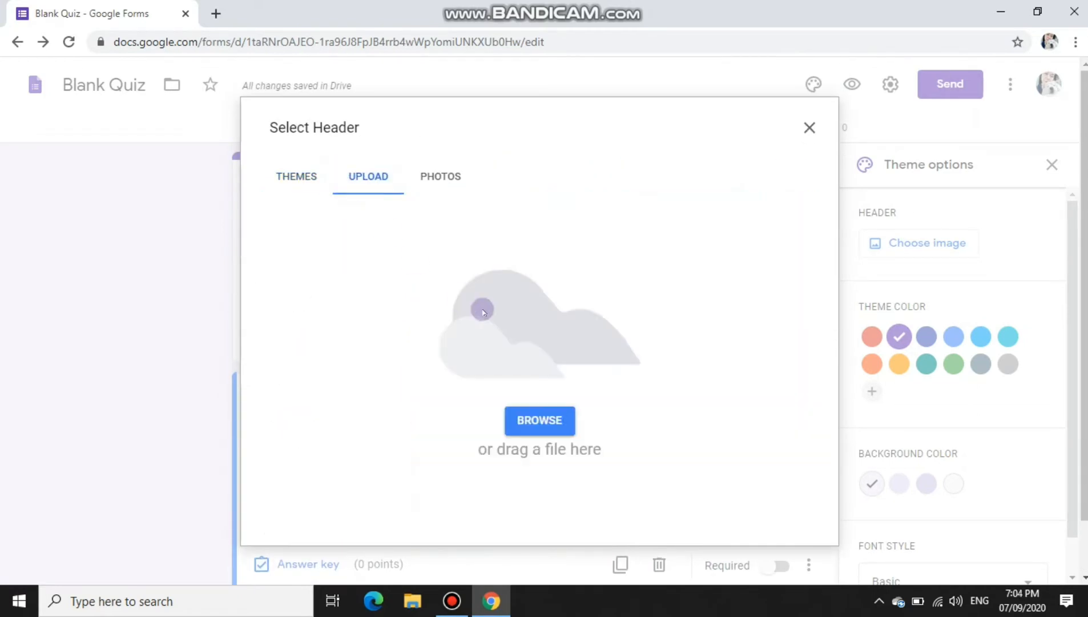
{"action": "left_click", "coordinate": [439, 177]}
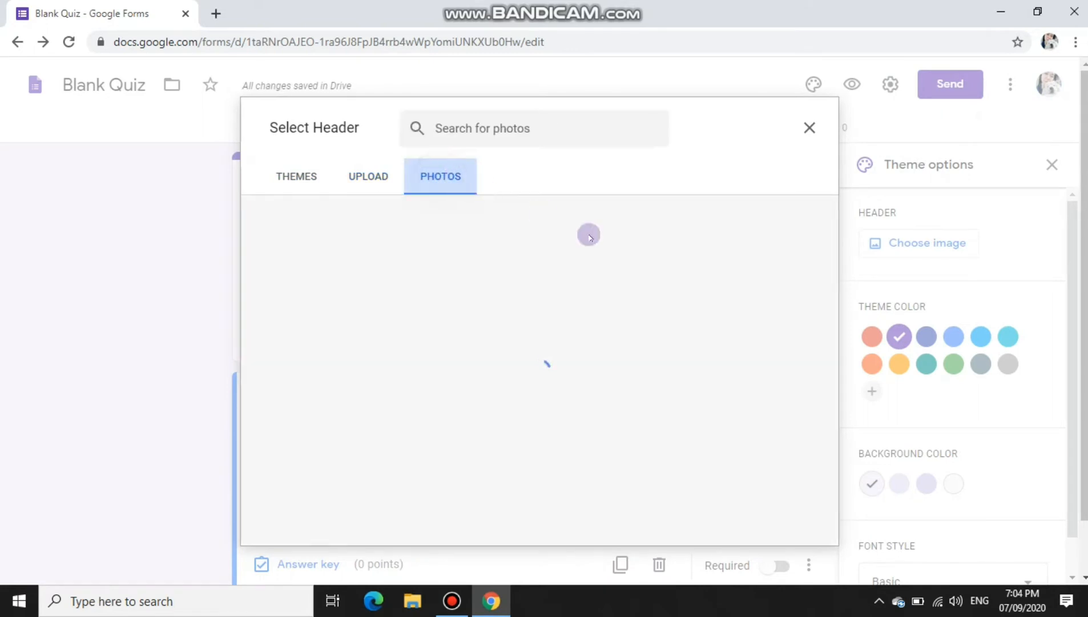
Step: Upload the QUIZ TIME image as the header, shifting the crop slightly higher
{"action": "left_click", "coordinate": [551, 130]}
{"action": "left_click", "coordinate": [375, 182]}
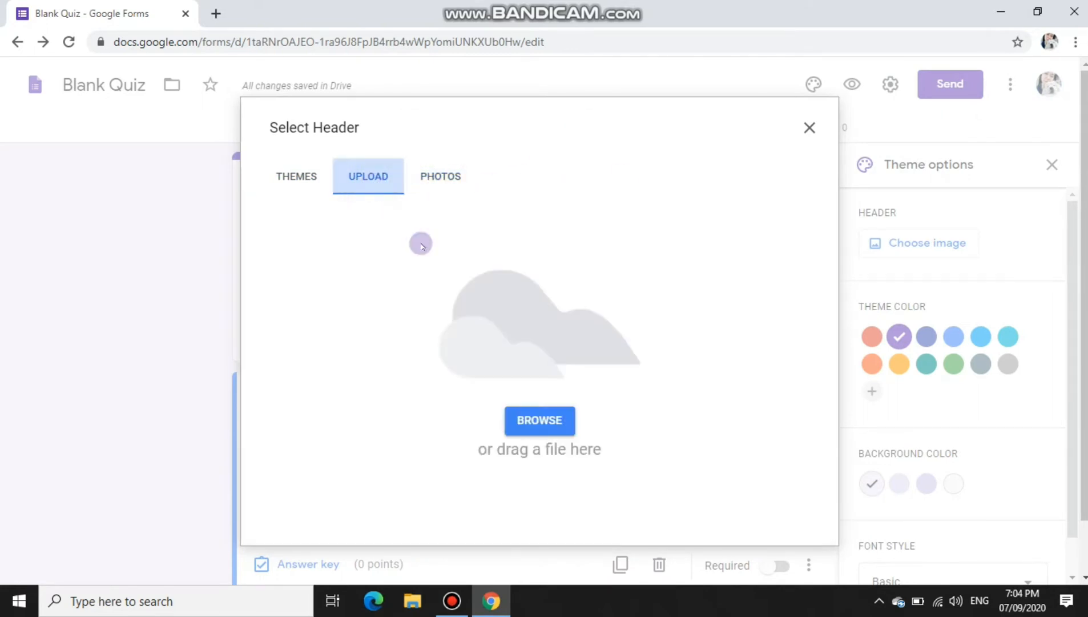
{"action": "left_click", "coordinate": [536, 421]}
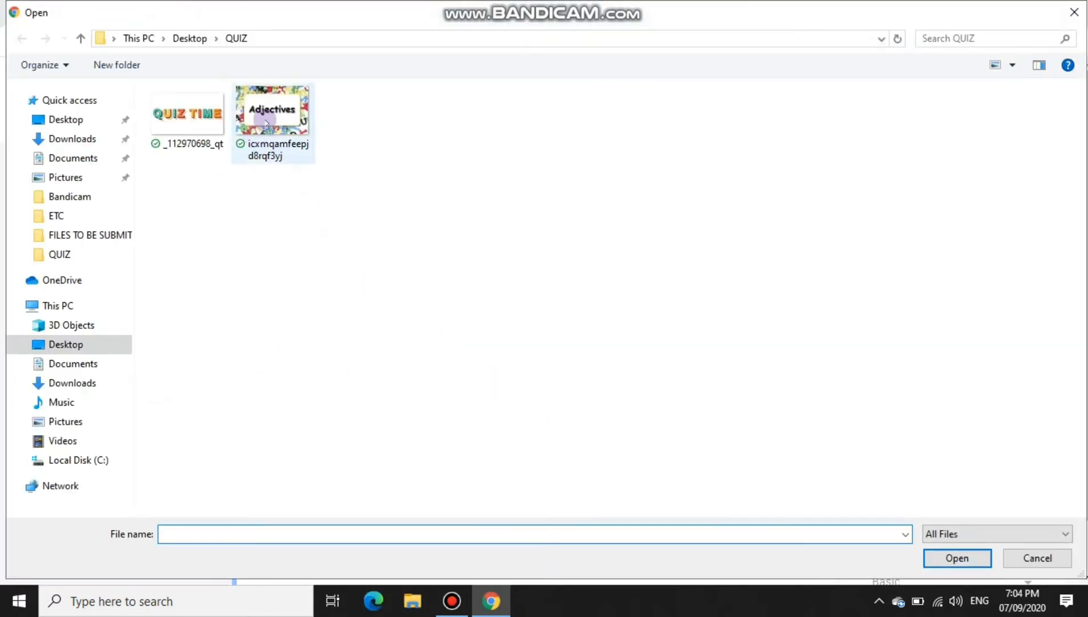
{"action": "double_click", "coordinate": [187, 111]}
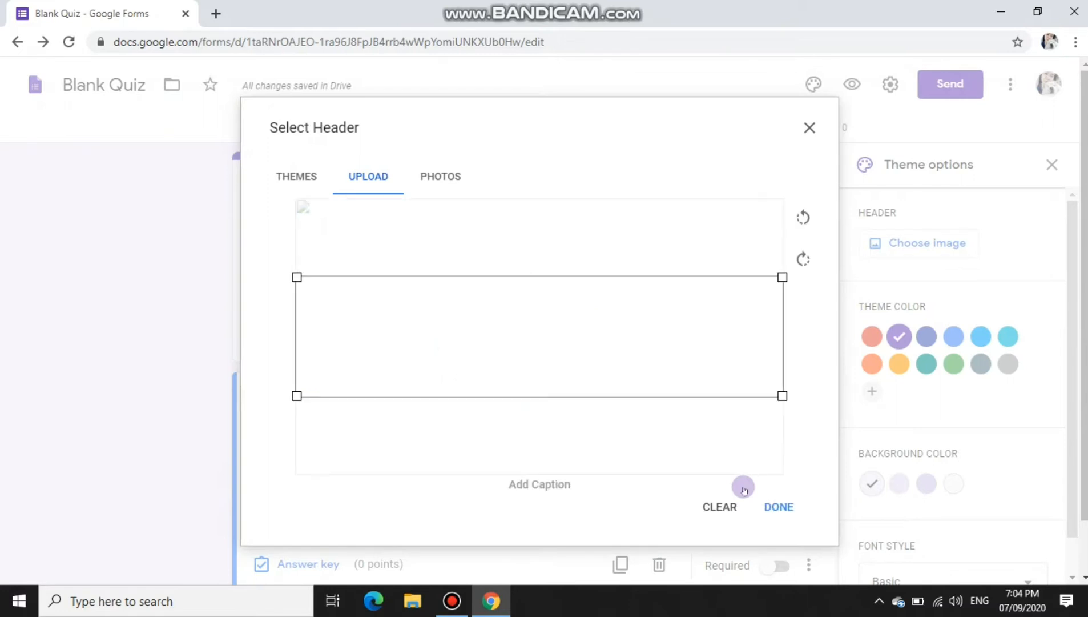
{"action": "left_click_drag", "start_coordinate": [672, 384], "coordinate": [672, 373]}
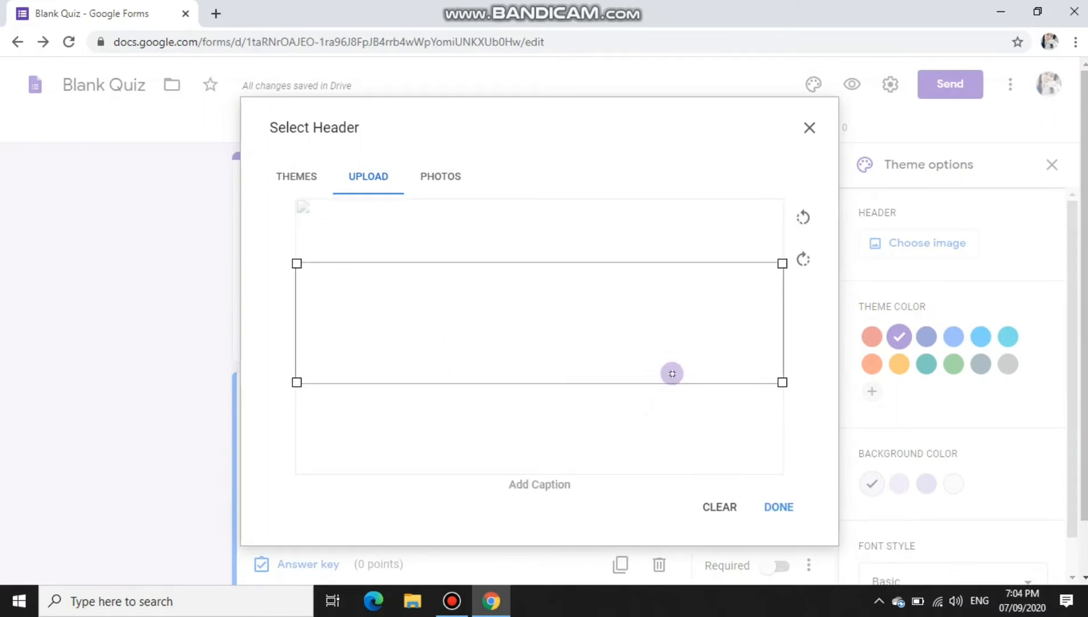
{"action": "left_click", "coordinate": [779, 507]}
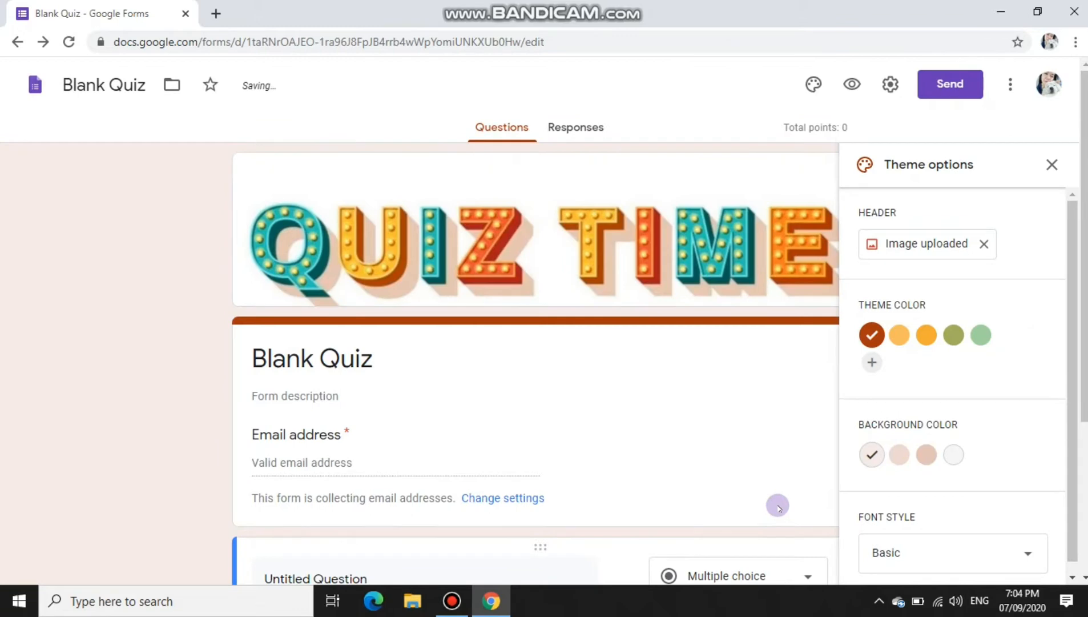
Step: Set a light orange theme colour and light orange page background after trying other shades
{"action": "left_click", "coordinate": [899, 337]}
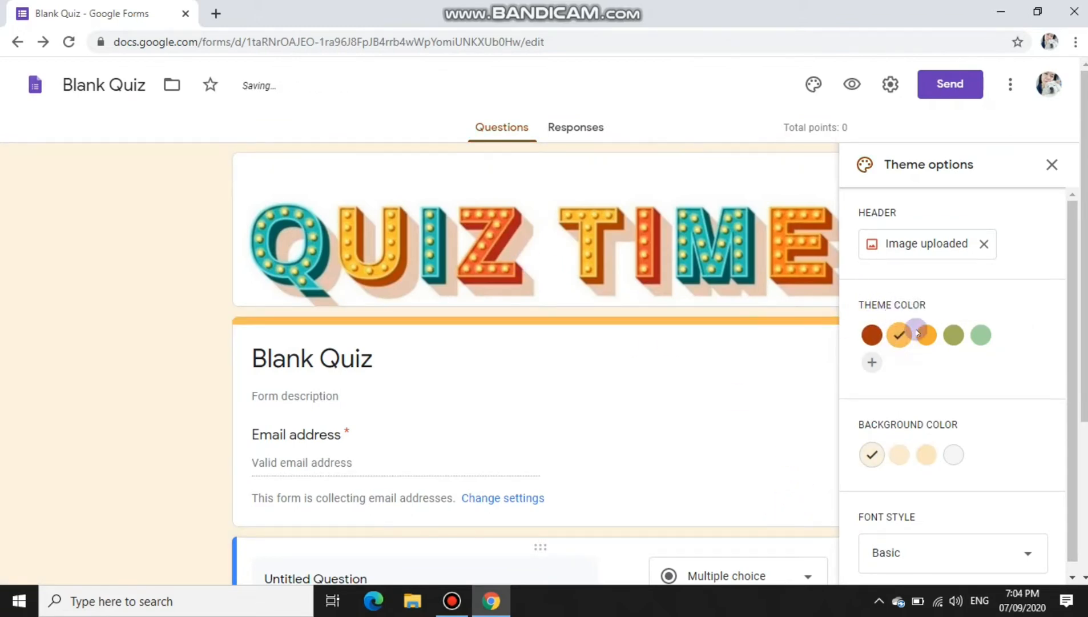
{"action": "left_click", "coordinate": [925, 336]}
{"action": "left_click", "coordinate": [951, 337]}
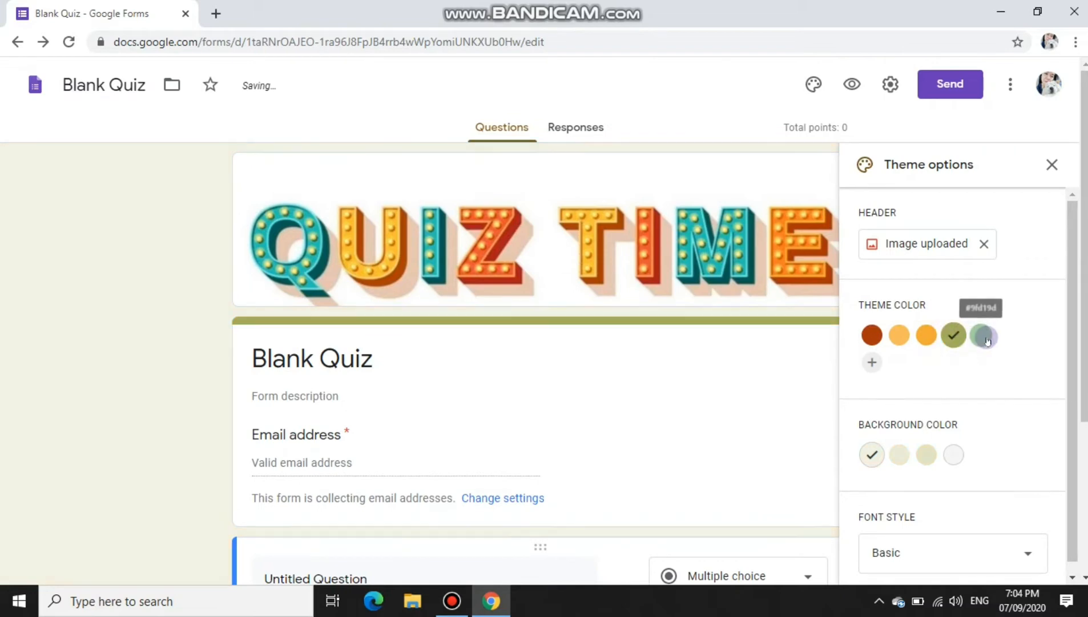
{"action": "left_click", "coordinate": [925, 335]}
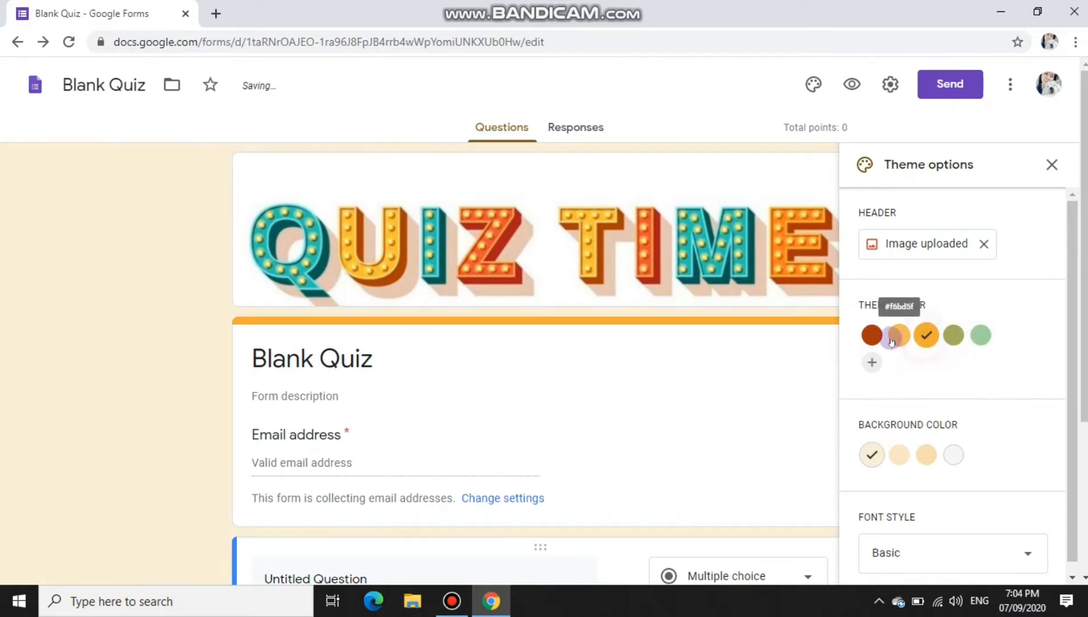
{"action": "left_click", "coordinate": [899, 337]}
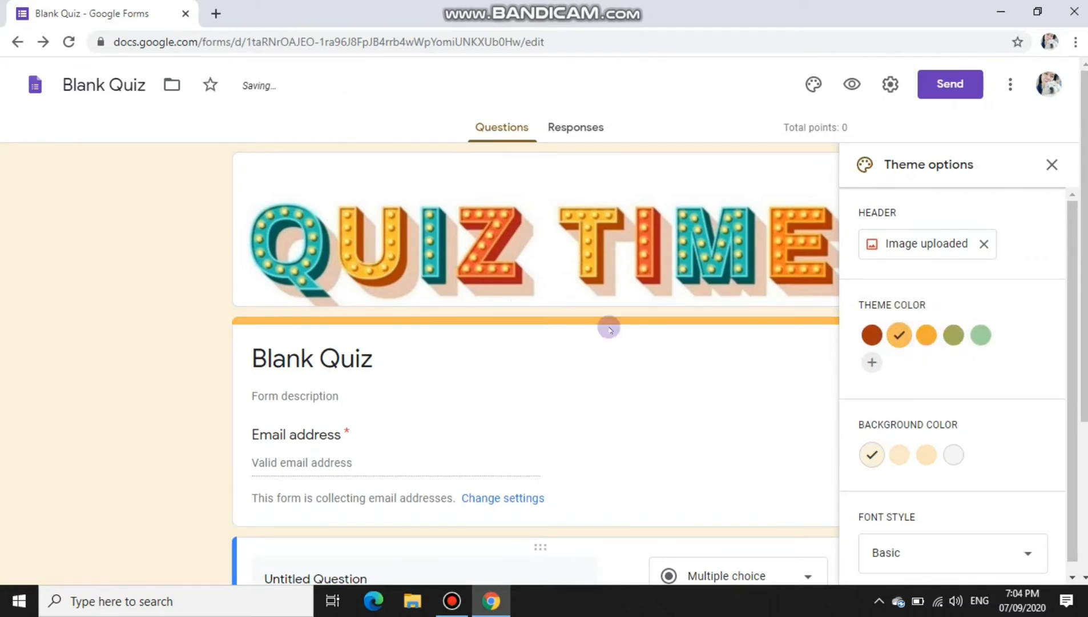
{"action": "left_click", "coordinate": [900, 456]}
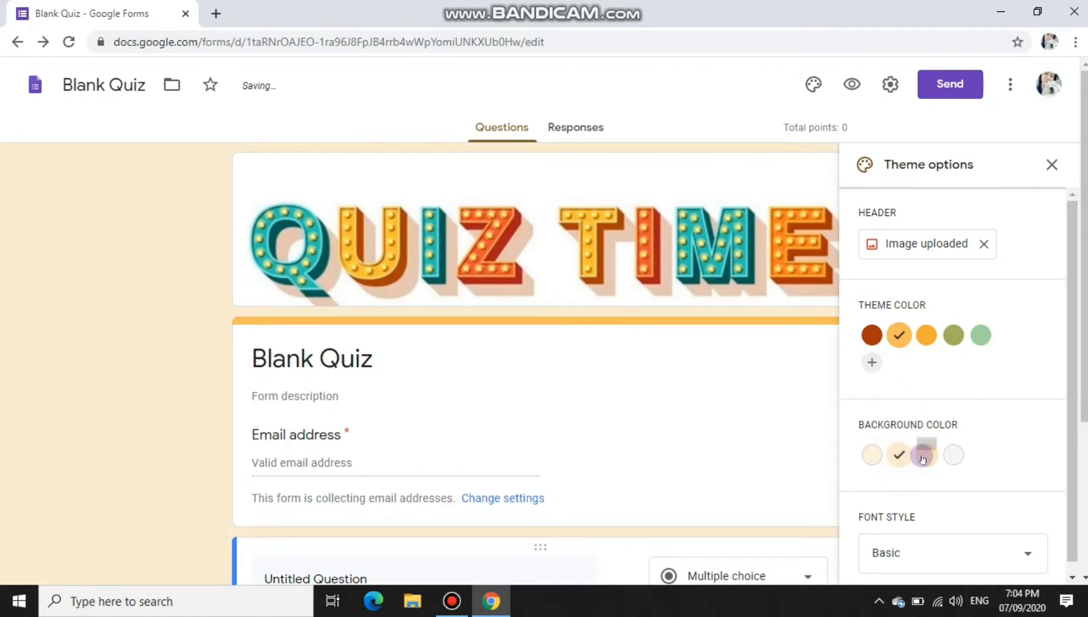
{"action": "left_click", "coordinate": [947, 456]}
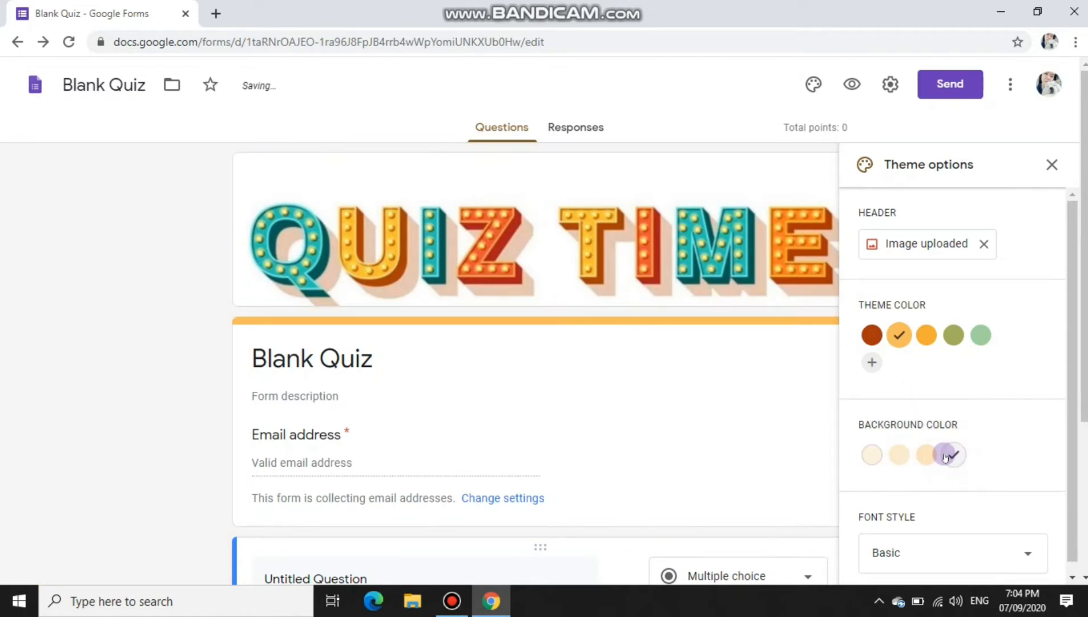
{"action": "left_click", "coordinate": [929, 457]}
Step: Try the Decorative, Formal and Playful fonts, keep Basic, and close the theme panel
{"action": "left_click", "coordinate": [891, 552]}
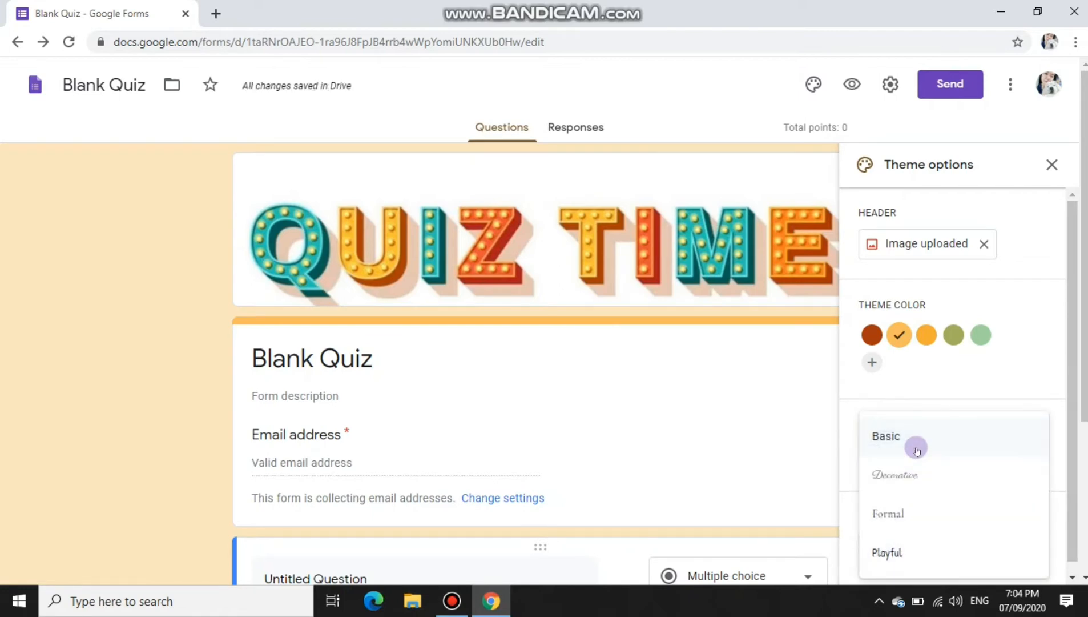
{"action": "left_click", "coordinate": [905, 477]}
{"action": "left_click", "coordinate": [916, 543]}
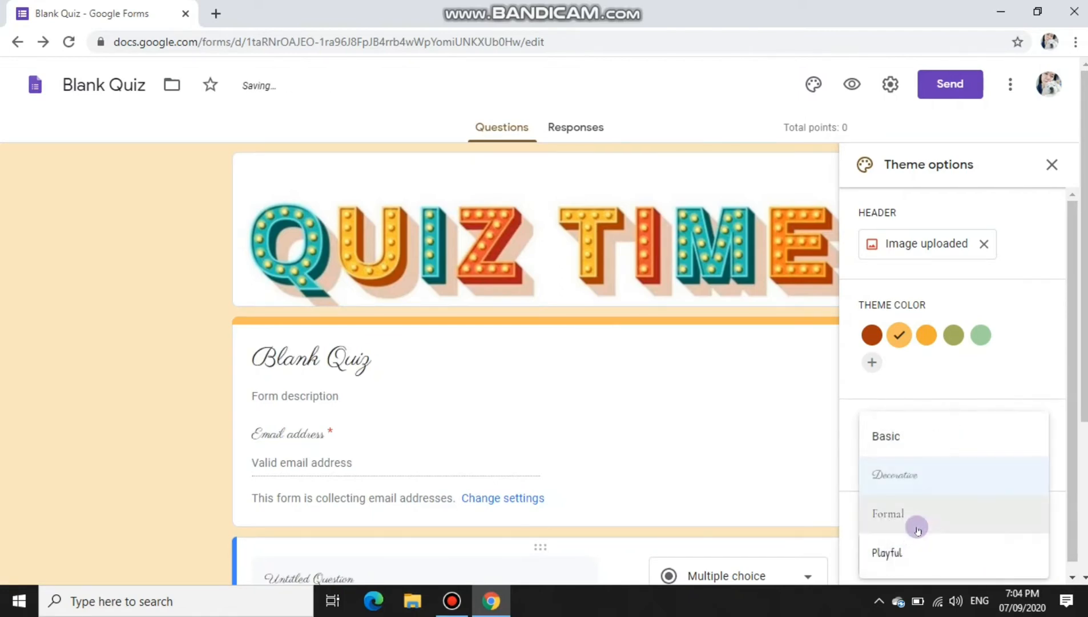
{"action": "left_click", "coordinate": [915, 517]}
{"action": "left_click", "coordinate": [916, 552]}
{"action": "left_click", "coordinate": [912, 550]}
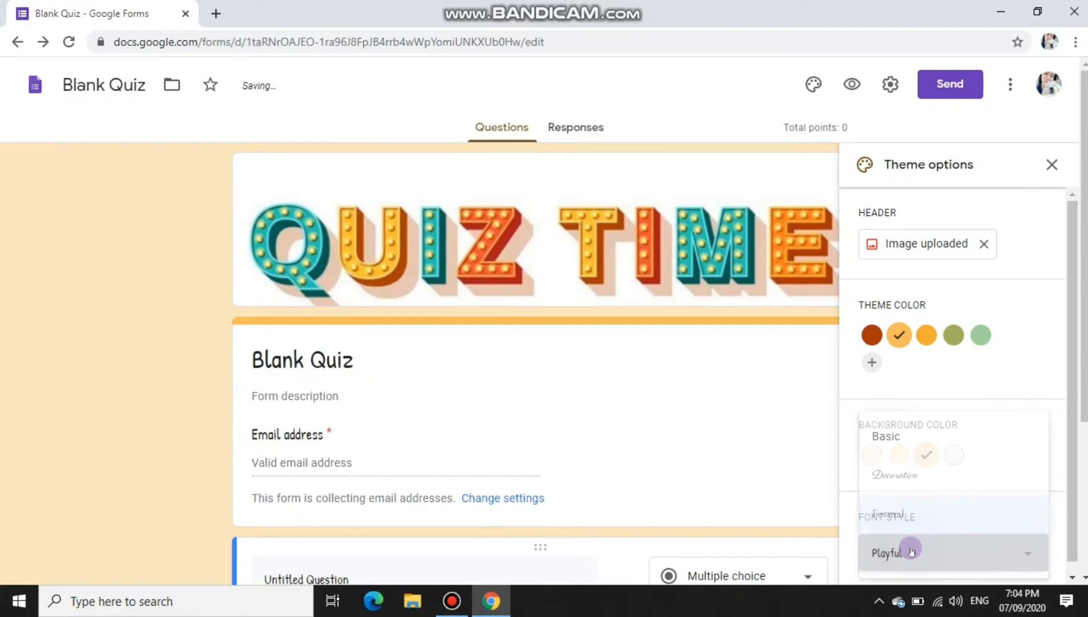
{"action": "left_click", "coordinate": [911, 547]}
{"action": "left_click", "coordinate": [901, 443]}
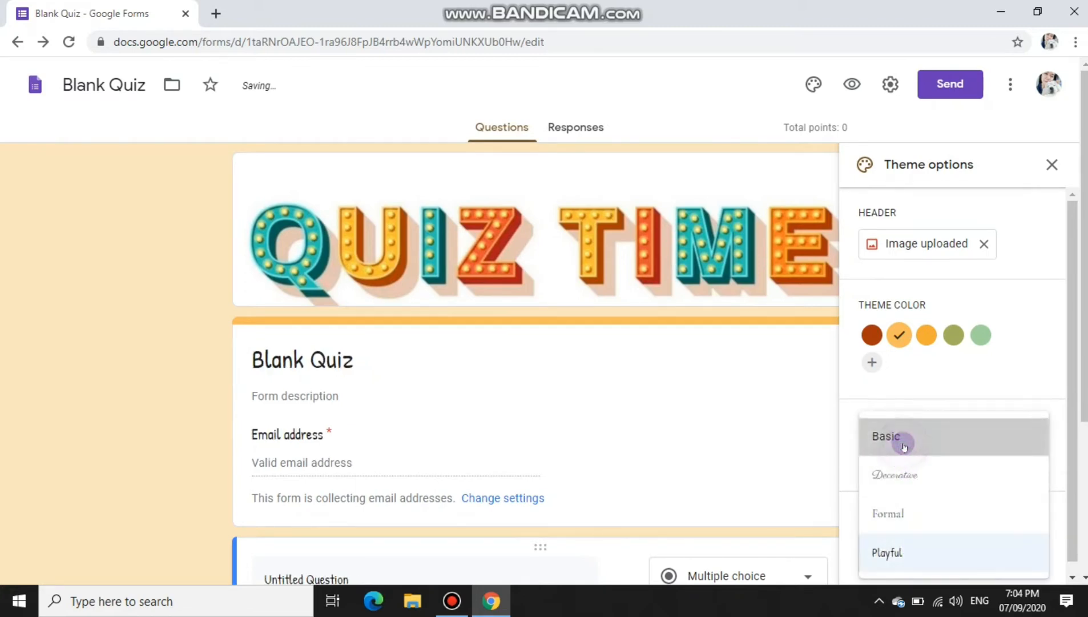
{"action": "left_click", "coordinate": [1053, 166]}
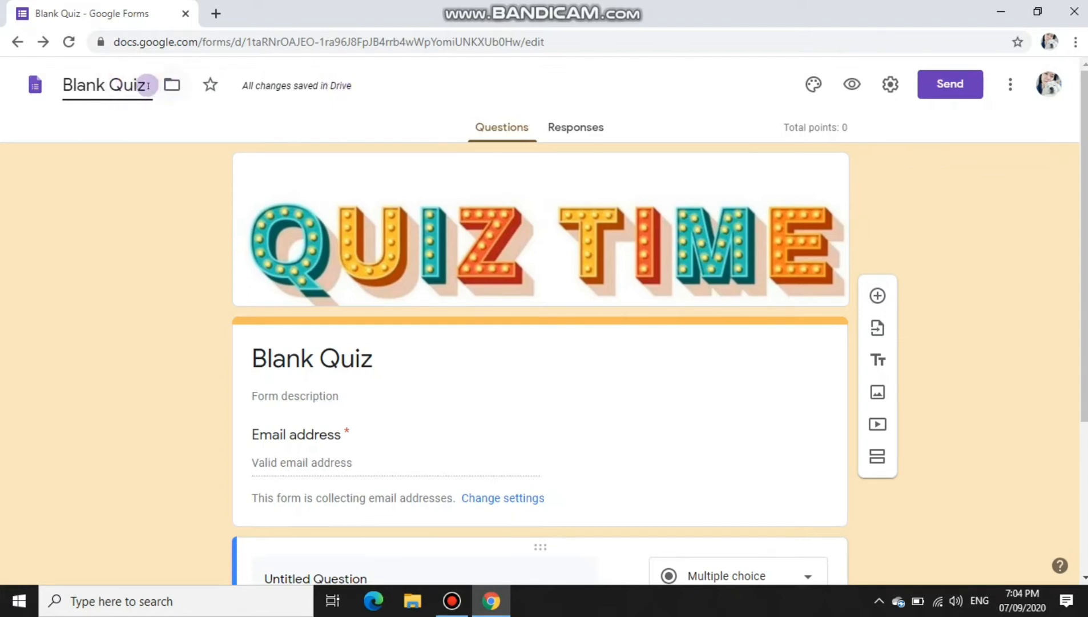
Step: Name the form 'QUIZ NO. 1', title it 'QUIZ NO. 1 - GRADE 8', and add description 'ADJECTIVES'
{"action": "left_click_drag", "start_coordinate": [148, 86], "coordinate": [14, 42]}
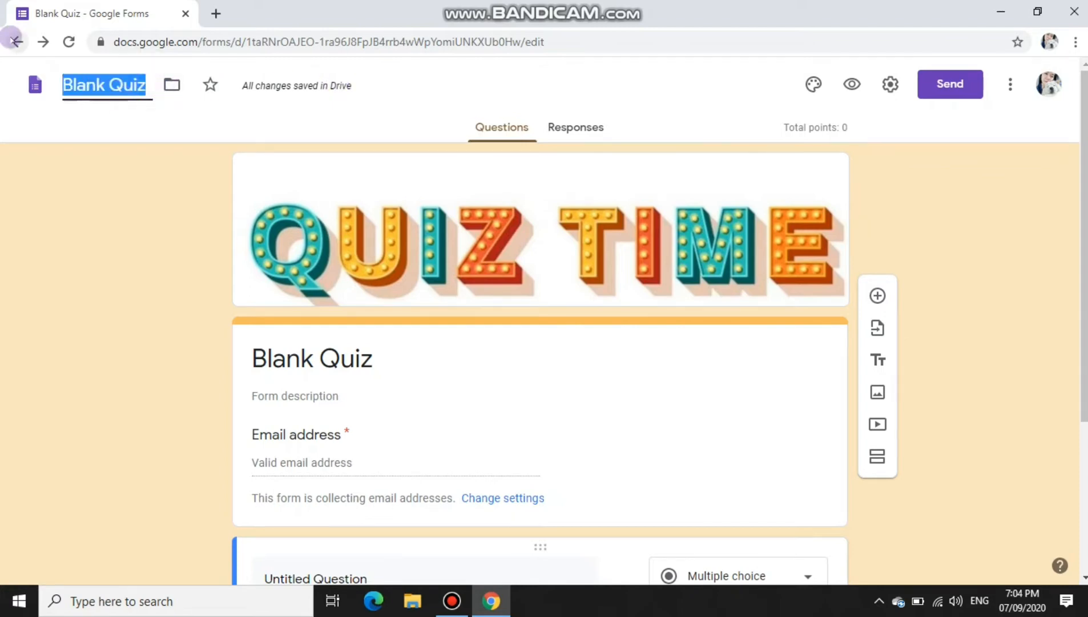
{"action": "type", "text": "QUIZ NO. 1"}
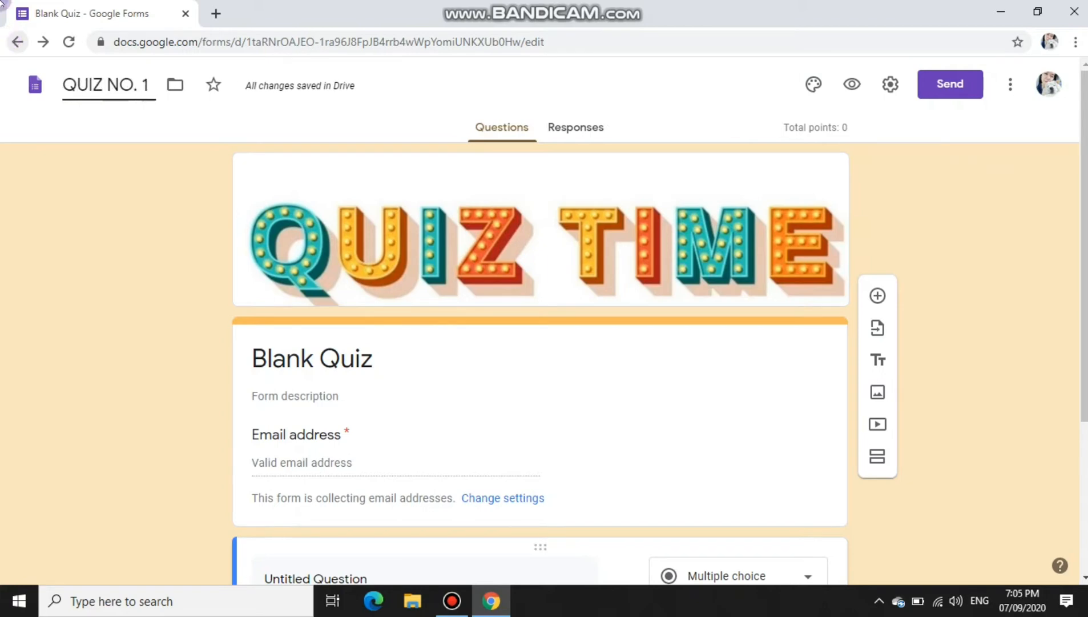
{"action": "left_click", "coordinate": [425, 376]}
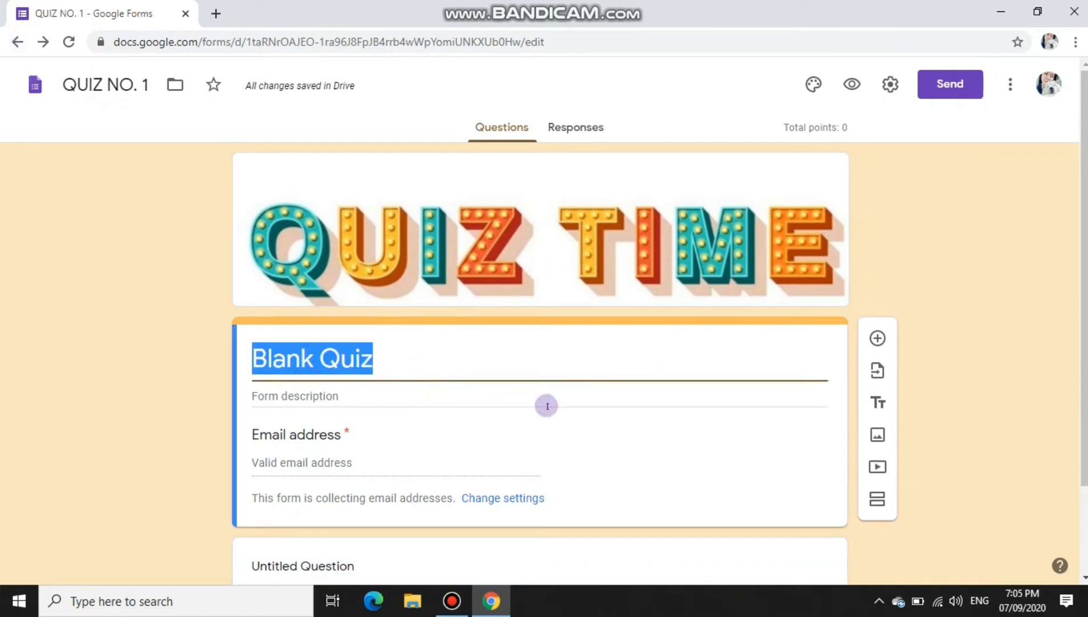
{"action": "type", "text": "QUIZ NO. 1 - GRADE"}
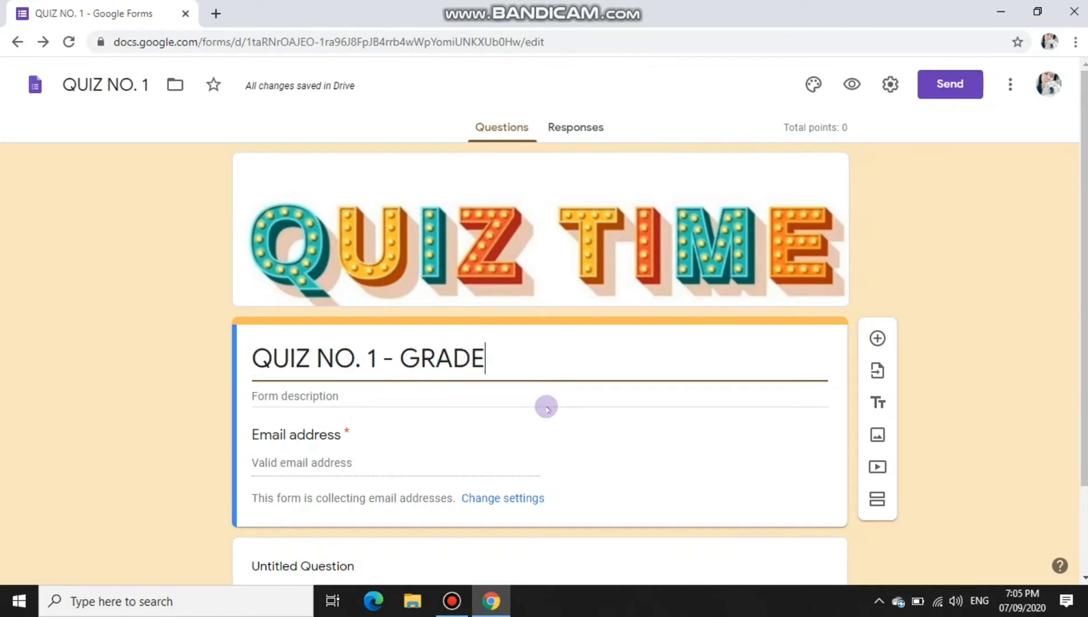
{"action": "type", "text": " 8"}
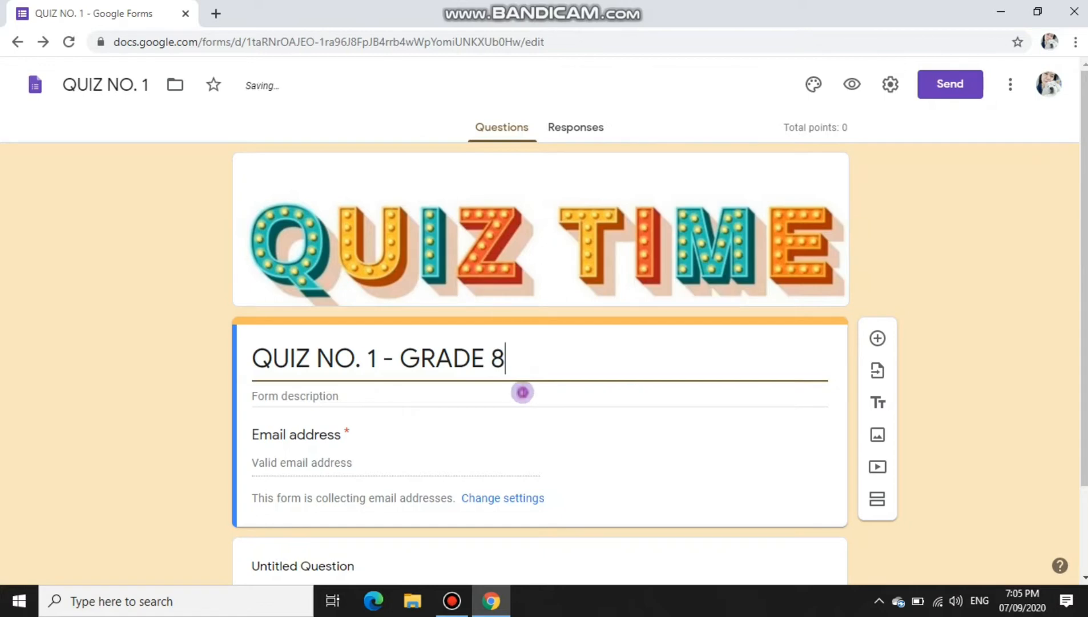
{"action": "left_click", "coordinate": [524, 392]}
{"action": "type", "text": "ADJECTIVES"}
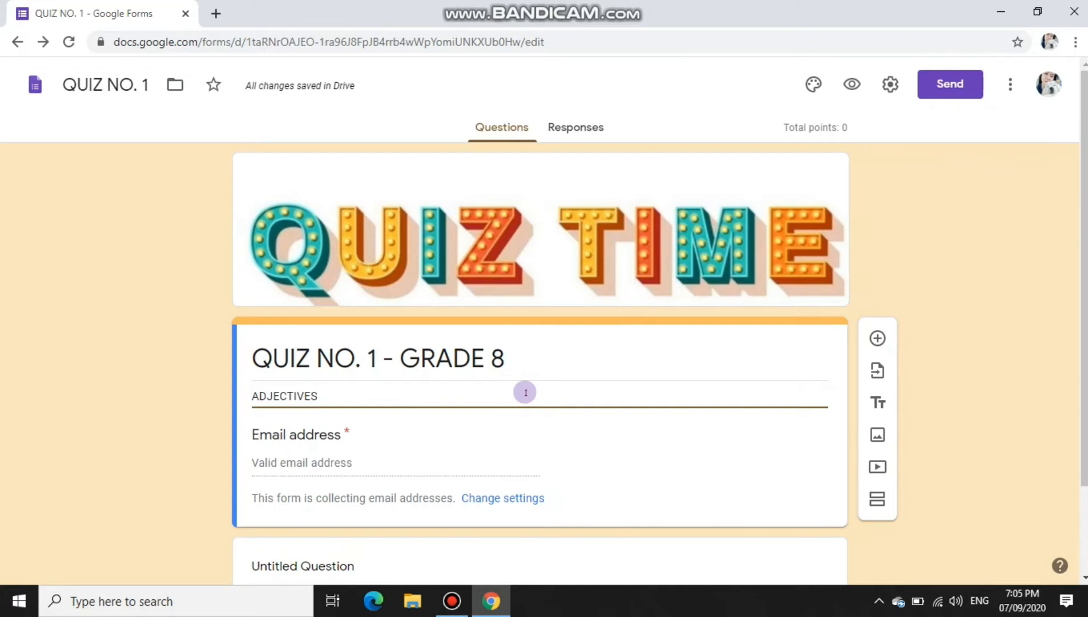
Step: Delete the Untitled Question and add a blank multiple-choice question with Option 1 below the email field
{"action": "scroll", "coordinate": [526, 392], "scroll_direction": "down", "scroll_amount": 1}
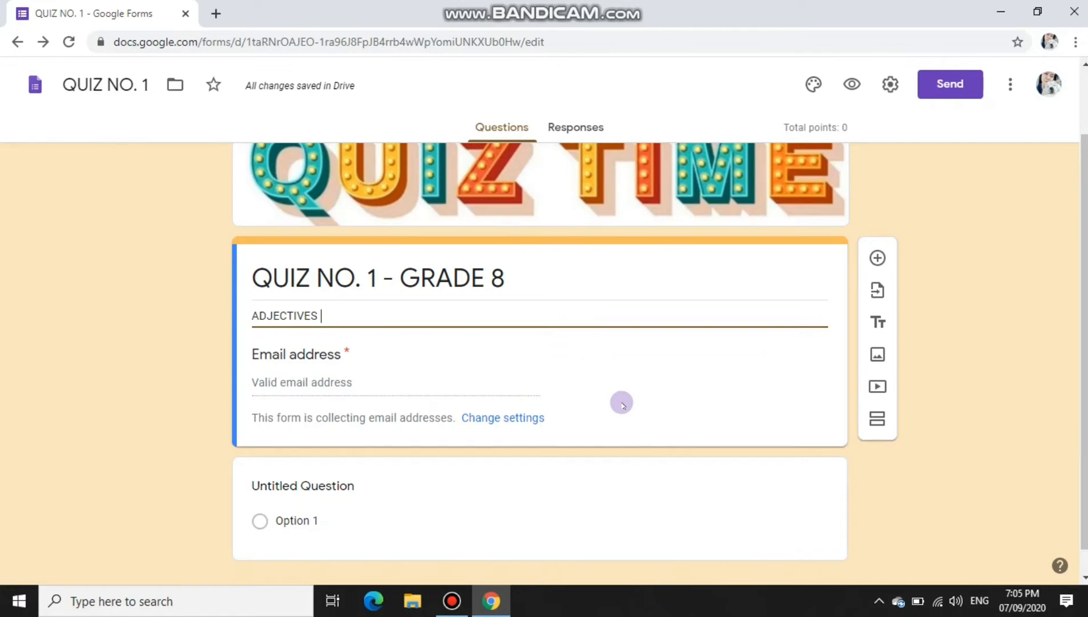
{"action": "left_click", "coordinate": [580, 534]}
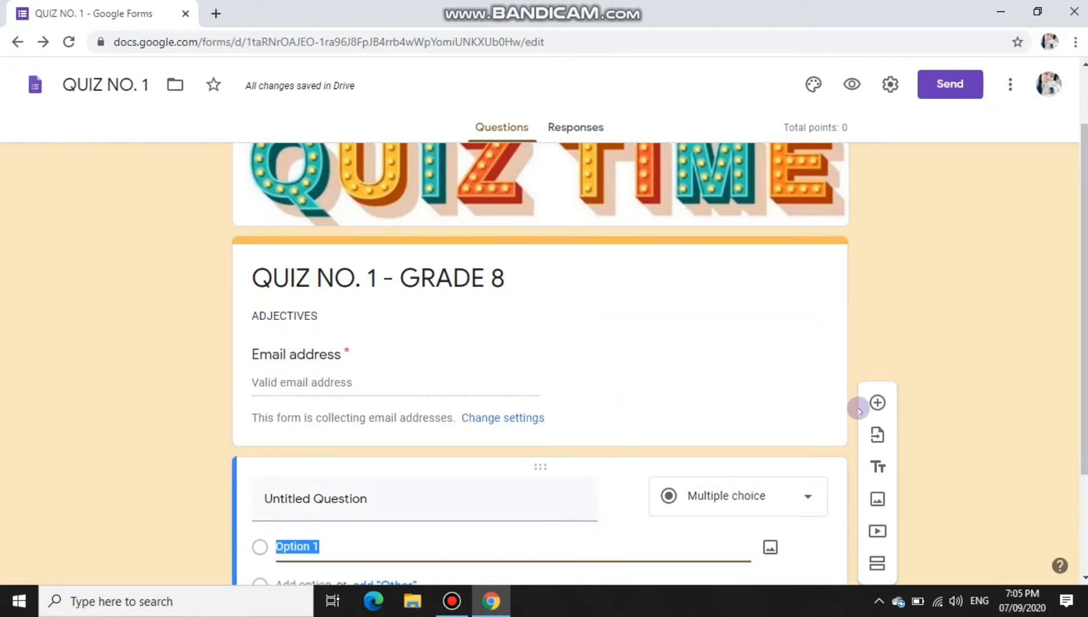
{"action": "scroll", "coordinate": [879, 401], "scroll_direction": "down", "scroll_amount": 1}
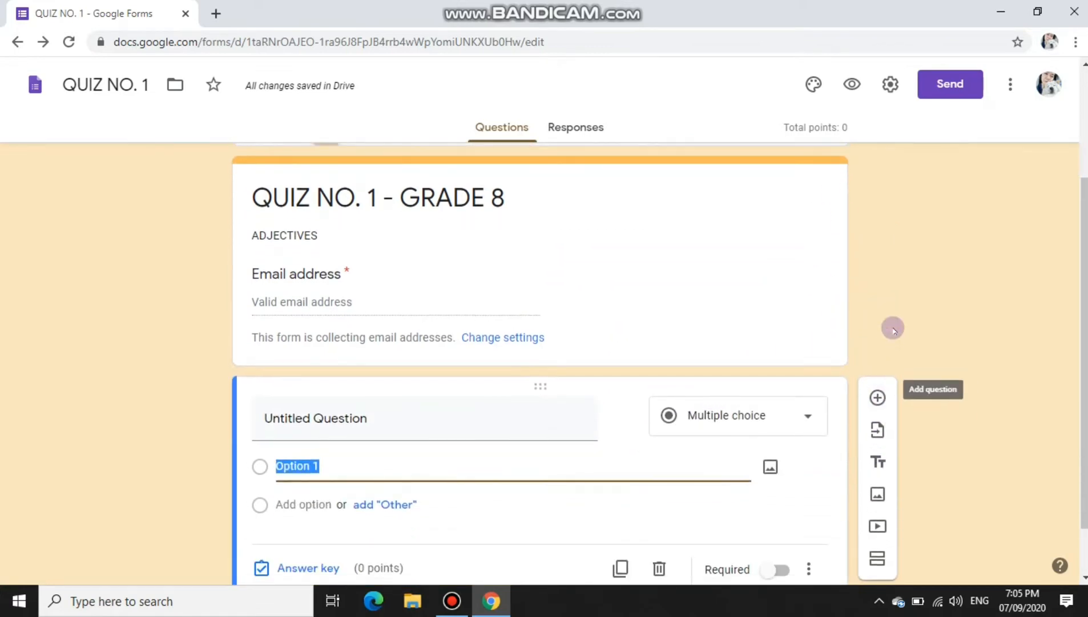
{"action": "scroll", "coordinate": [772, 474], "scroll_direction": "up", "scroll_amount": 2}
{"action": "scroll", "coordinate": [790, 517], "scroll_direction": "down", "scroll_amount": 3}
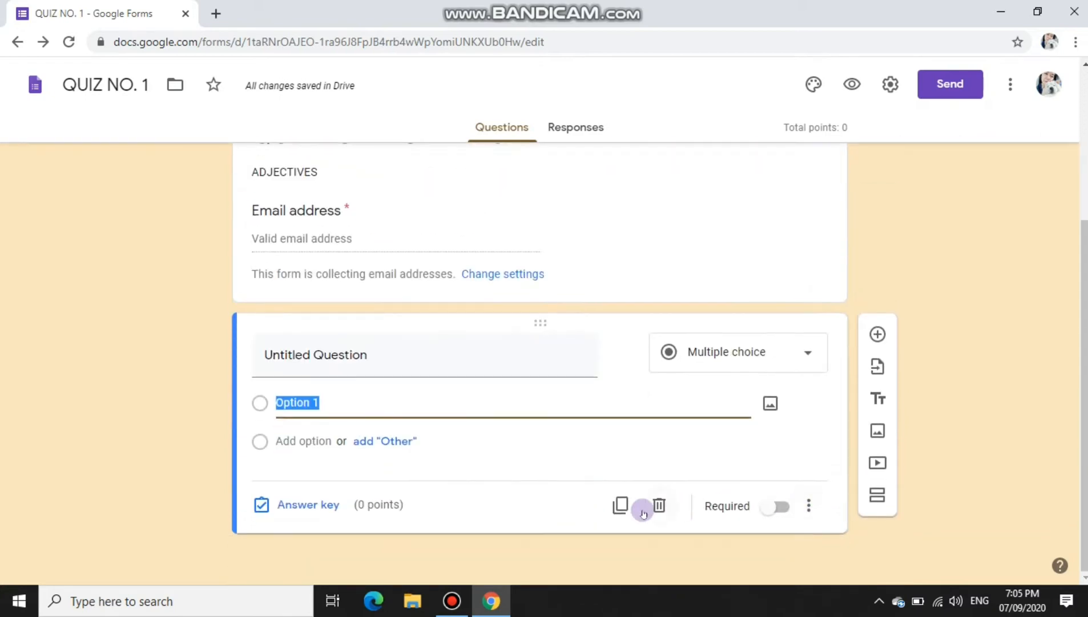
{"action": "left_click", "coordinate": [644, 513]}
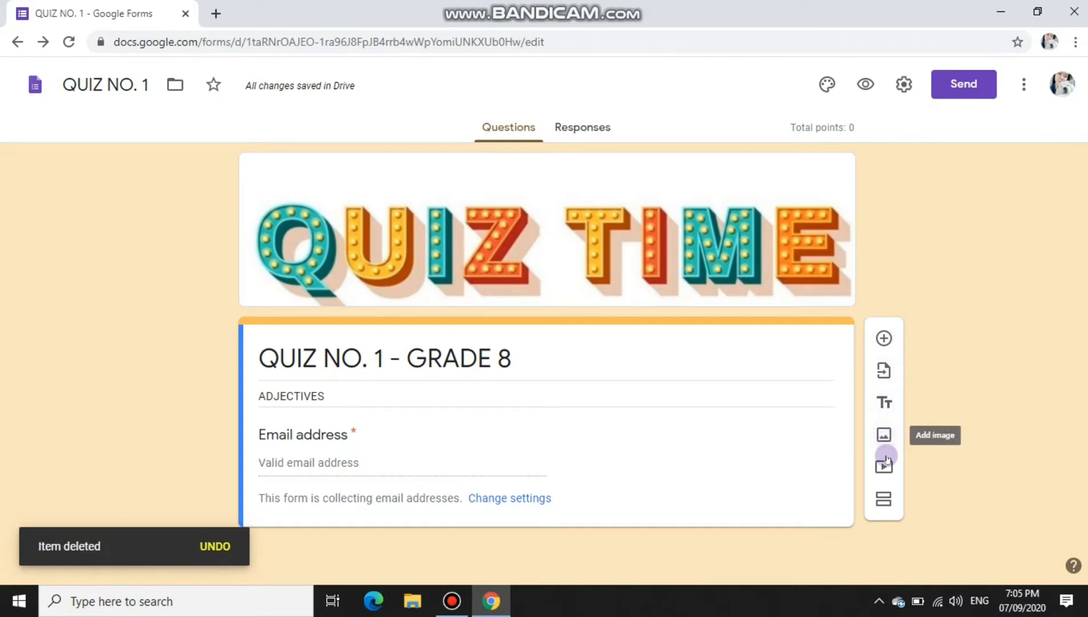
{"action": "left_click", "coordinate": [888, 341]}
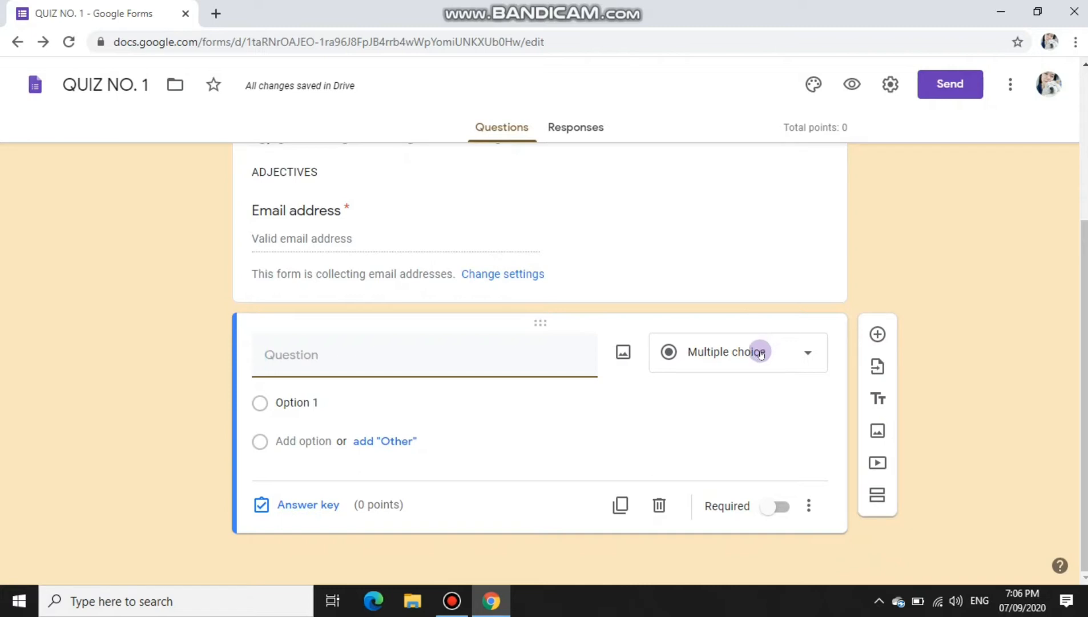
Step: Make the new question a Short answer item reading 'What is adjective?' and start inserting an image
{"action": "left_click", "coordinate": [761, 354]}
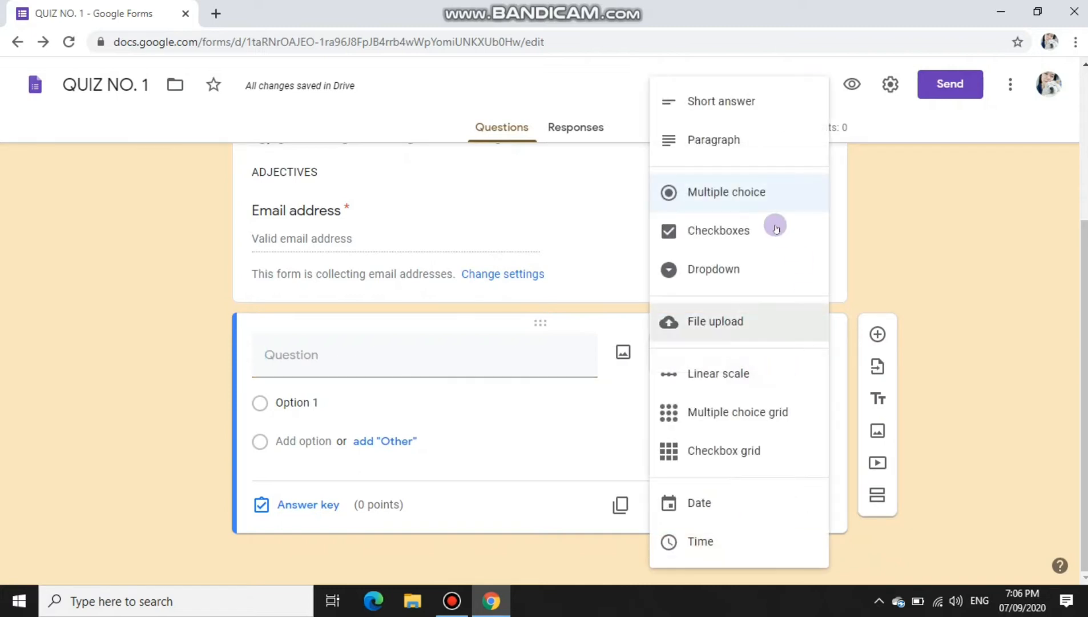
{"action": "left_click", "coordinate": [721, 109]}
{"action": "left_click", "coordinate": [406, 382]}
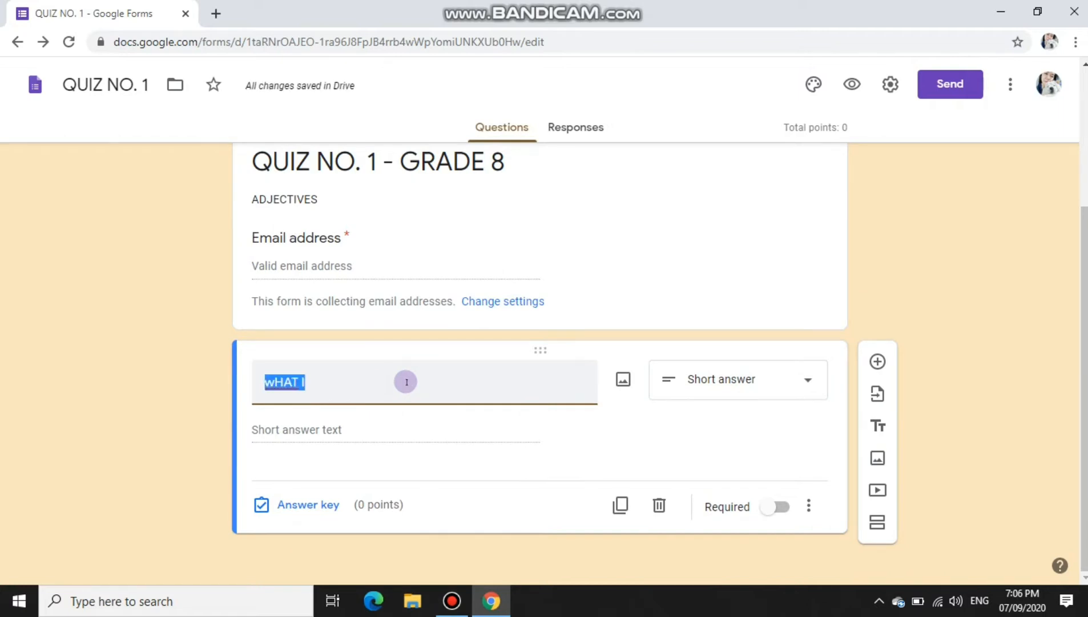
{"action": "type", "text": "What is ad"}
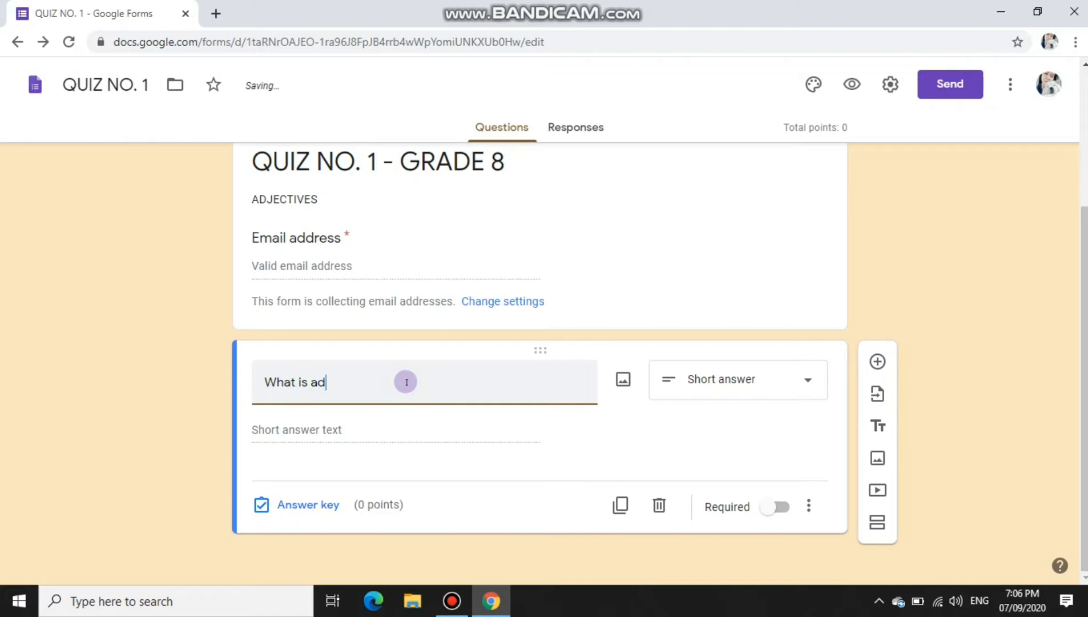
{"action": "key", "text": "BackSpace"}
{"action": "key", "text": "BackSpace"}
{"action": "left_click", "coordinate": [624, 378]}
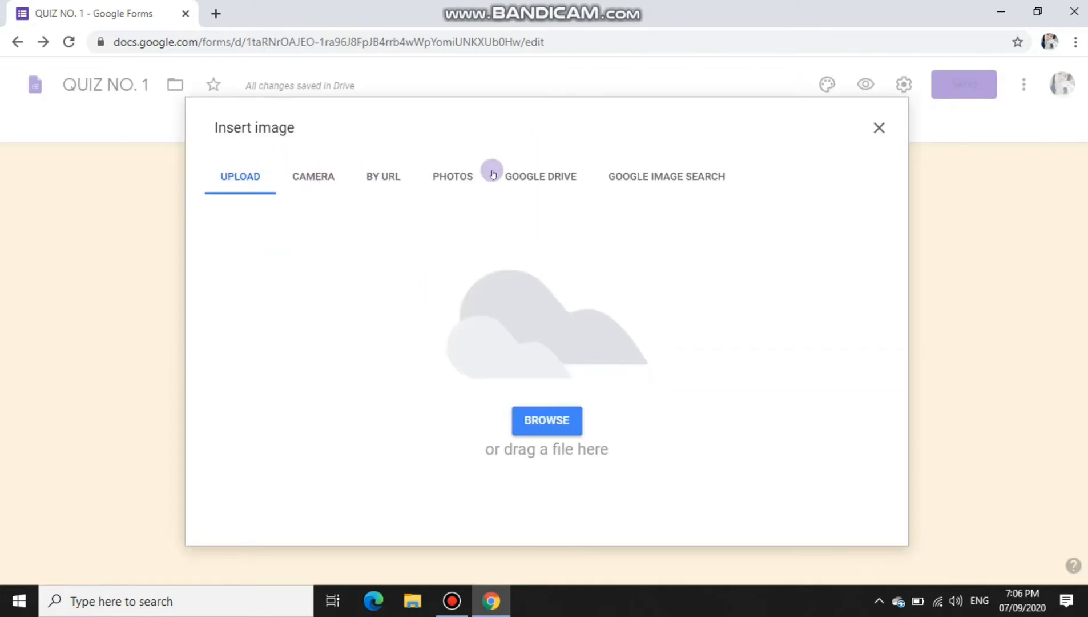
Step: Try a web image search for 'adjective', then upload the adjectives image file from the computer
{"action": "left_click", "coordinate": [694, 175]}
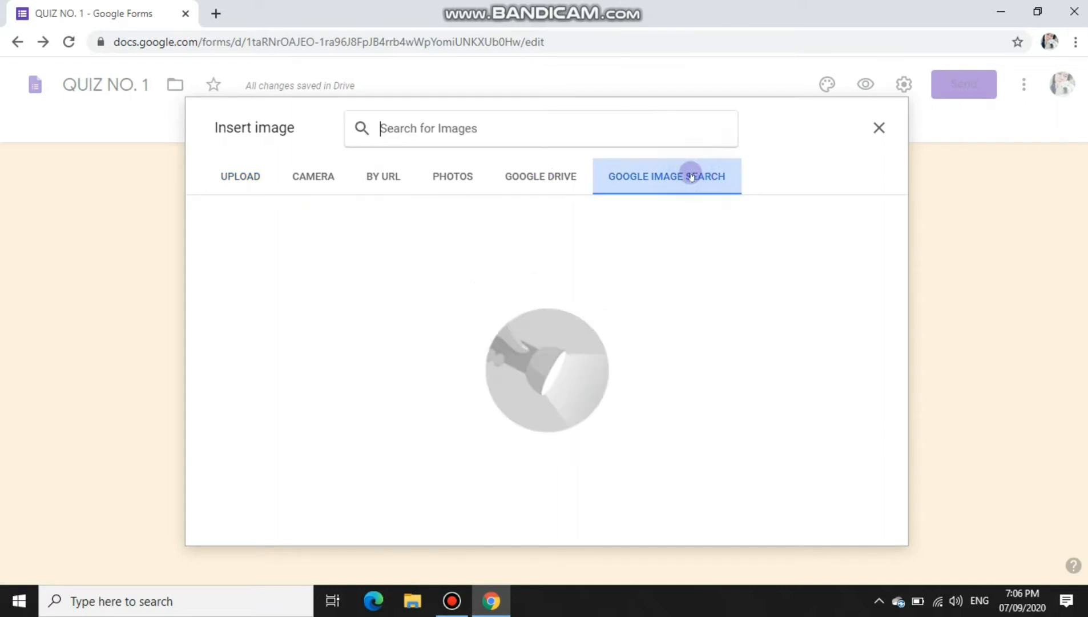
{"action": "type", "text": "adjecti"}
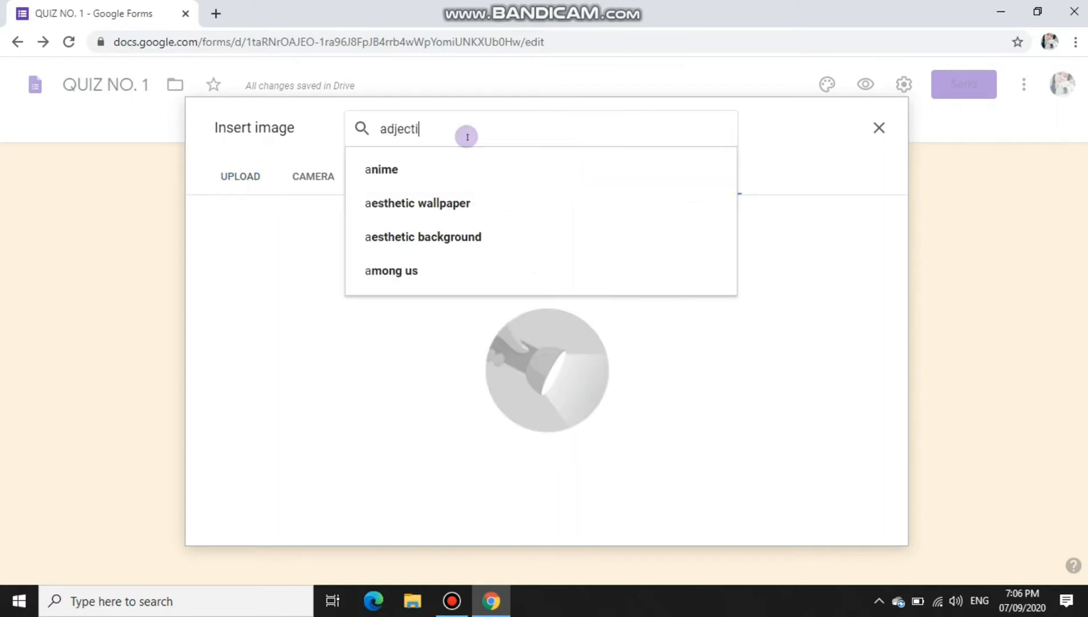
{"action": "type", "text": "ve"}
{"action": "key", "text": "Return"}
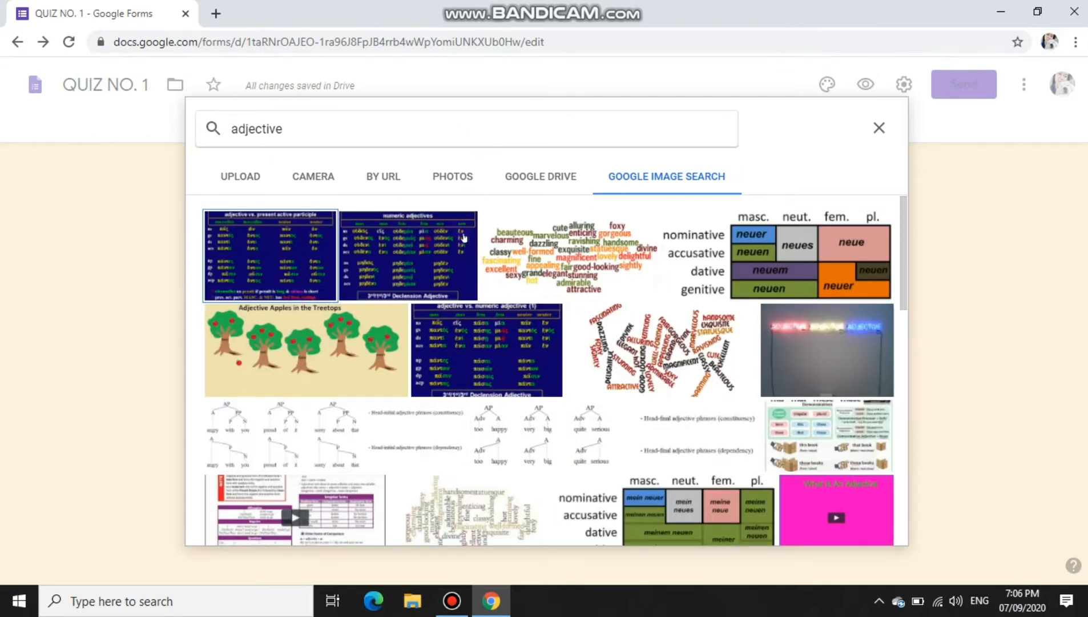
{"action": "left_click", "coordinate": [249, 175]}
{"action": "left_click", "coordinate": [547, 415]}
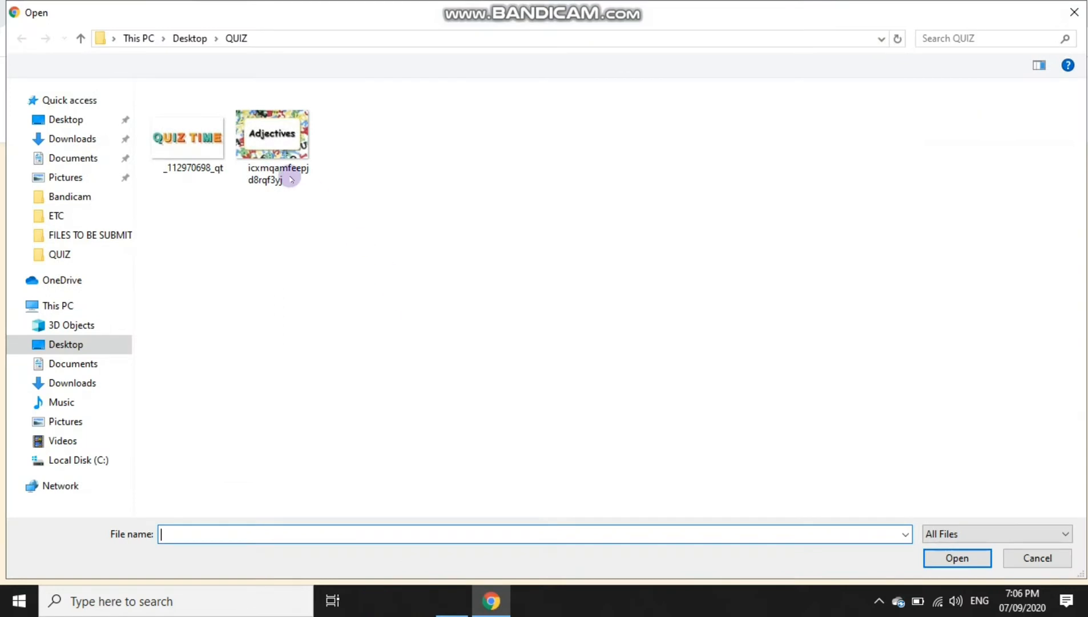
{"action": "left_click", "coordinate": [271, 140]}
{"action": "double_click", "coordinate": [271, 140]}
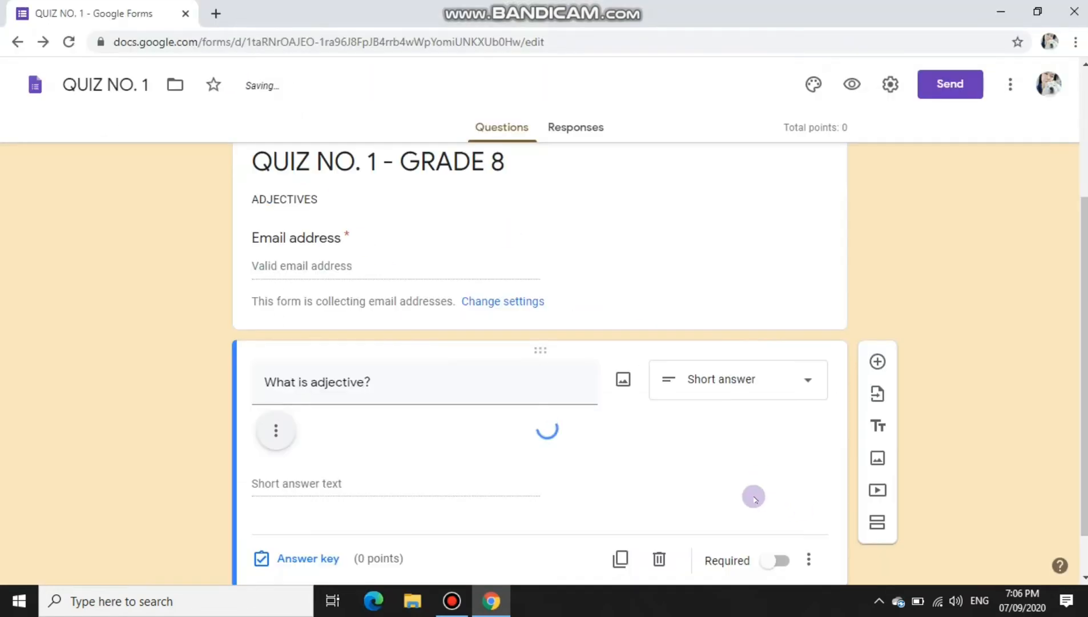
Step: Open the answer key for the 'What is adjective?' question below the Adjectives picture
{"action": "scroll", "coordinate": [753, 498], "scroll_direction": "down", "scroll_amount": 7}
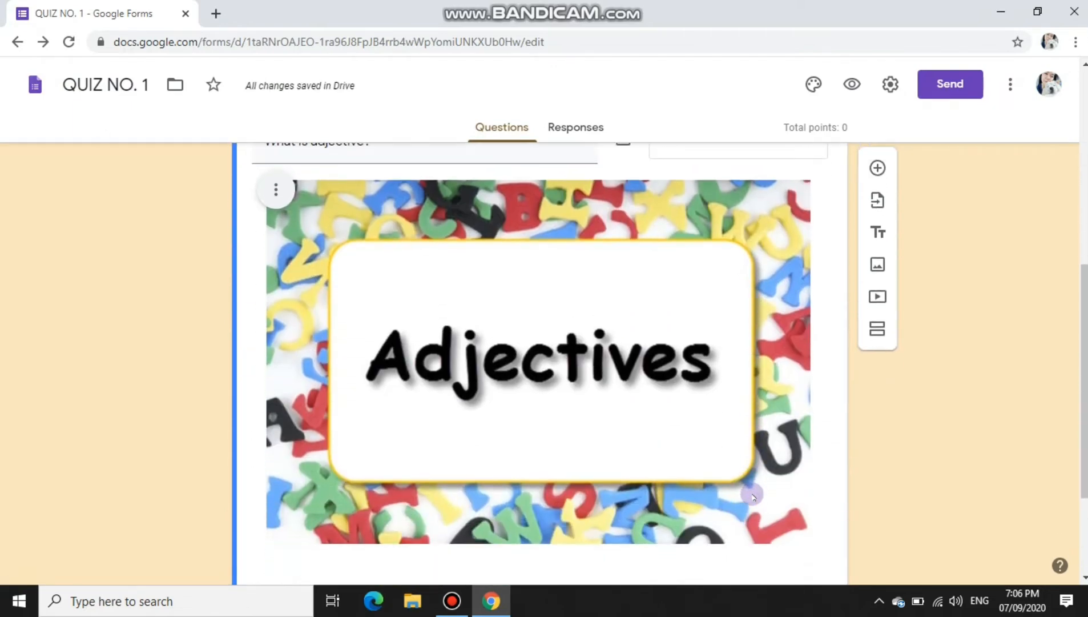
{"action": "scroll", "coordinate": [742, 488], "scroll_direction": "up", "scroll_amount": 6}
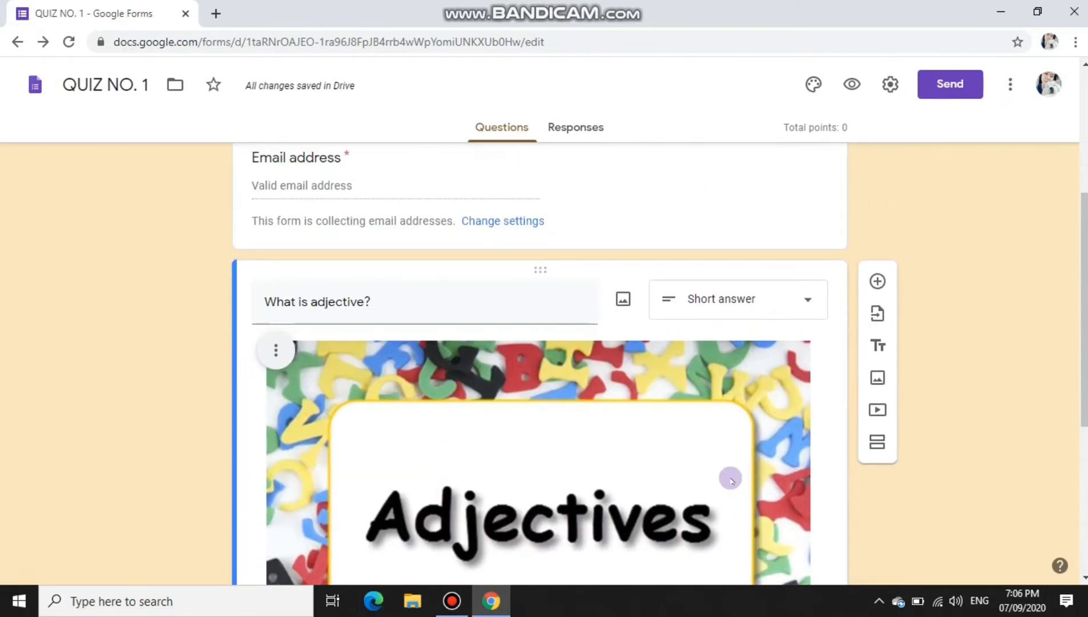
{"action": "scroll", "coordinate": [622, 401], "scroll_direction": "down", "scroll_amount": 3}
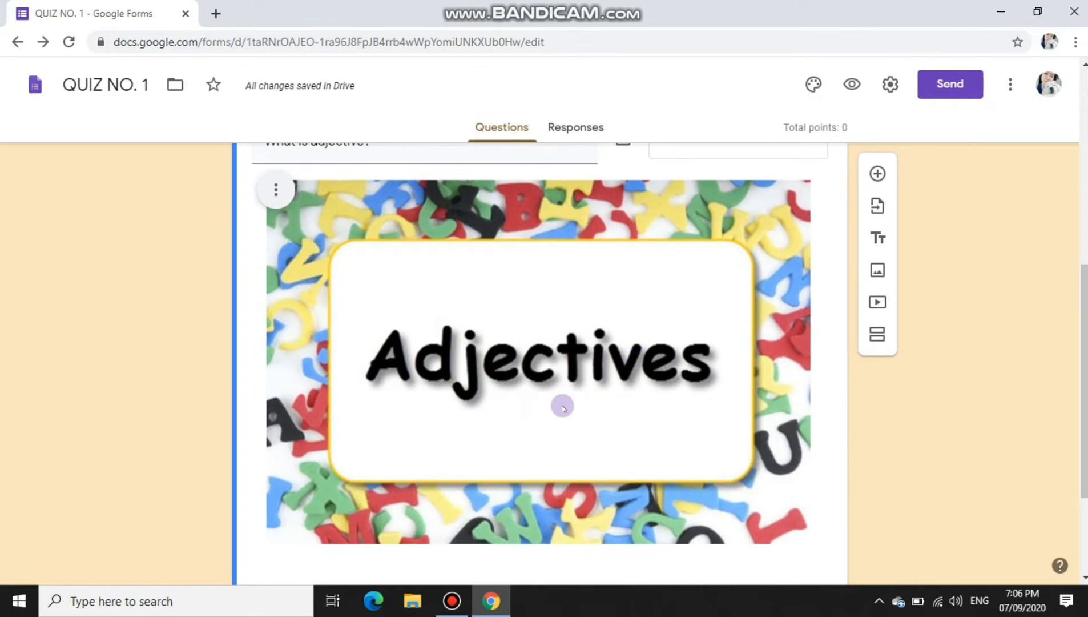
{"action": "scroll", "coordinate": [564, 403], "scroll_direction": "down", "scroll_amount": 3}
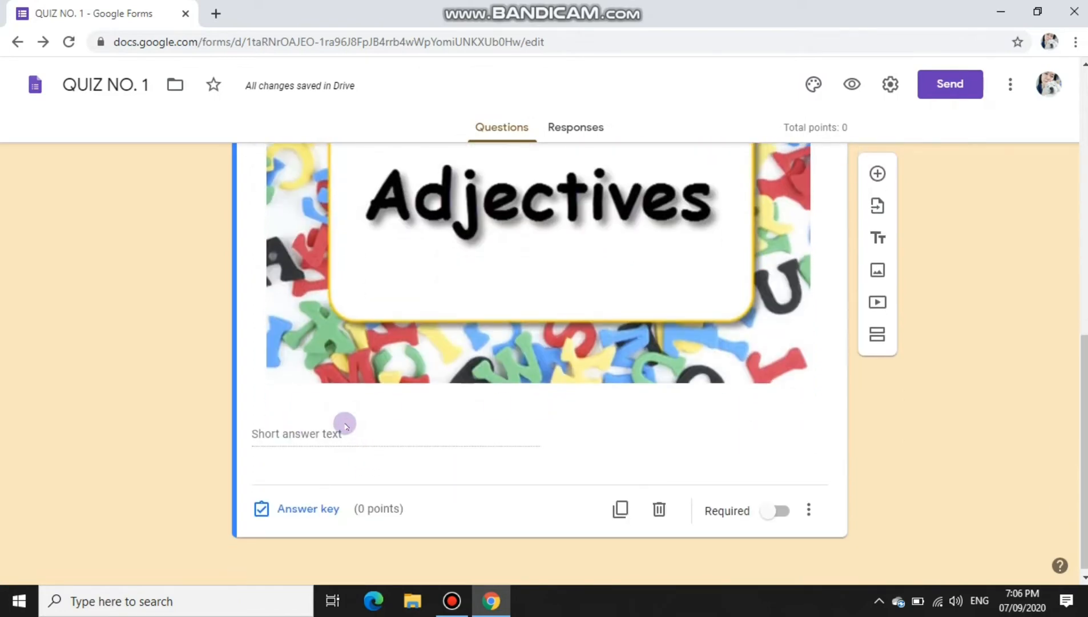
{"action": "left_click", "coordinate": [288, 508]}
{"action": "scroll", "coordinate": [406, 345], "scroll_direction": "down", "scroll_amount": 4}
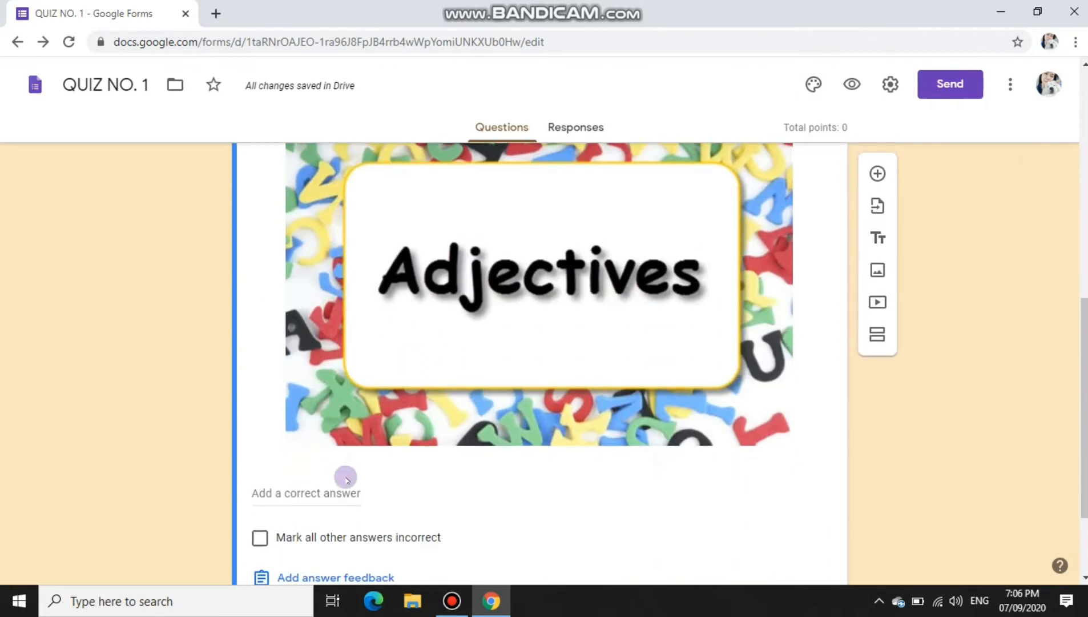
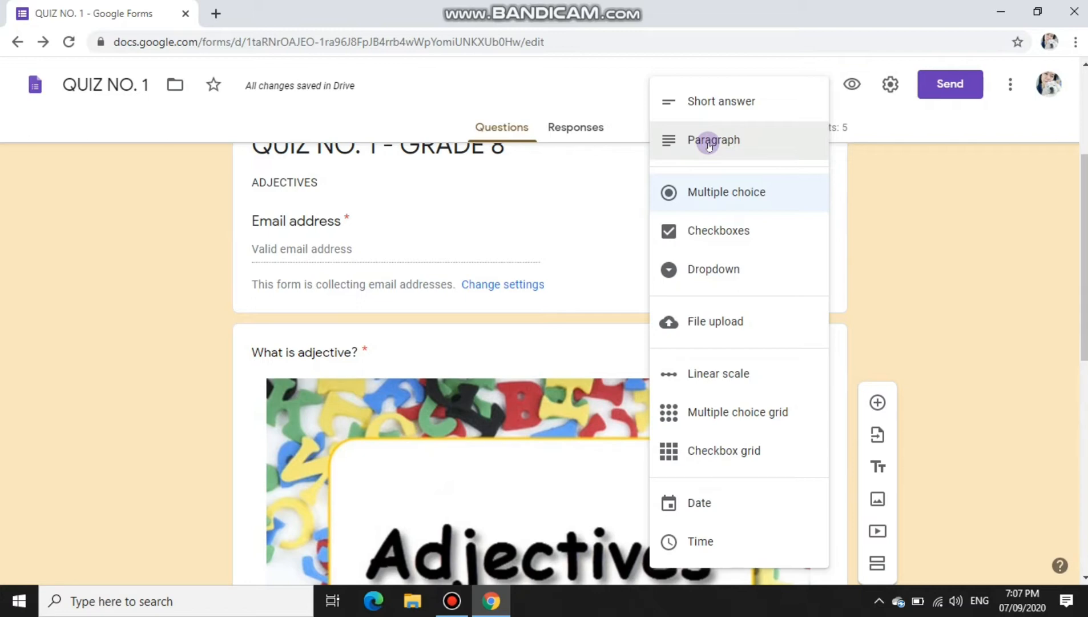
Step: Make the question multiple choice titled 'Identify the adjective in the sentence. (Giant monsters are hiding under the bed.)'
{"action": "left_click", "coordinate": [706, 190]}
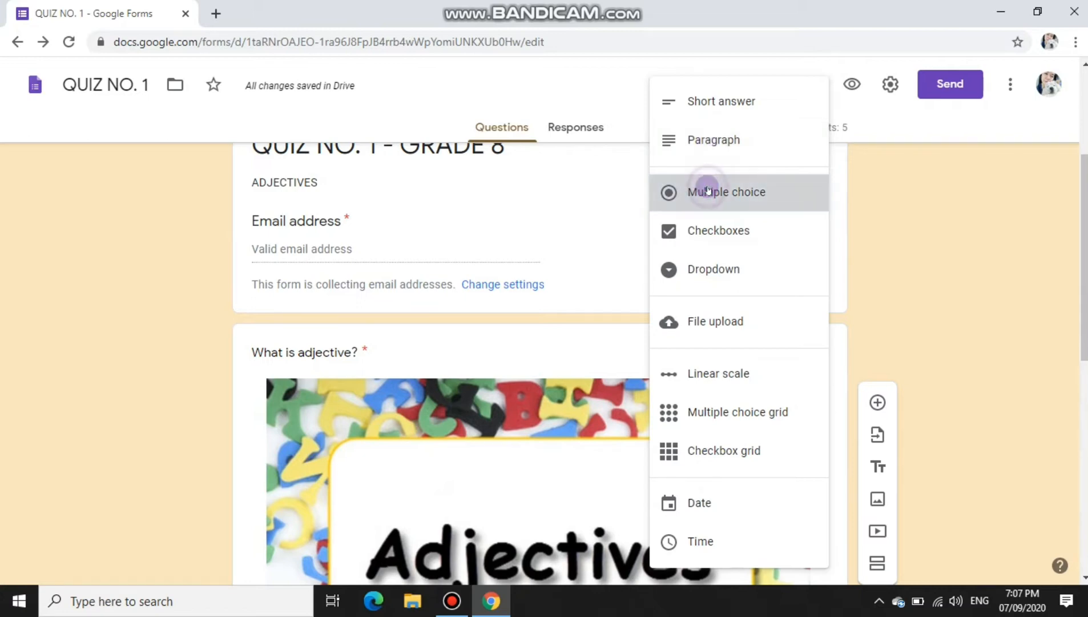
{"action": "left_click", "coordinate": [441, 362]}
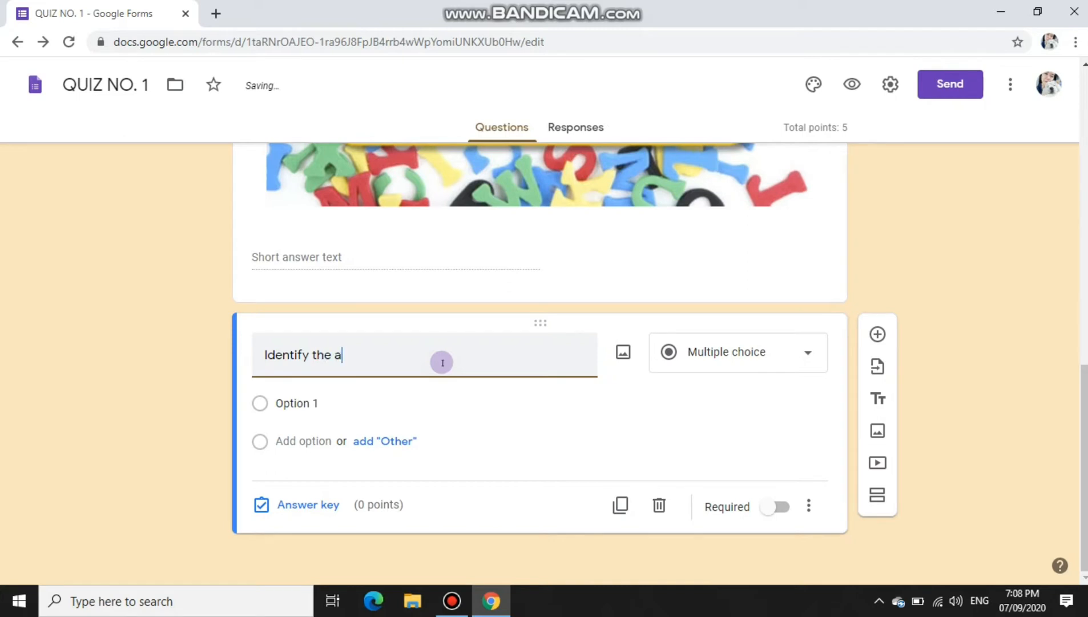
{"action": "type", "text": "djective"}
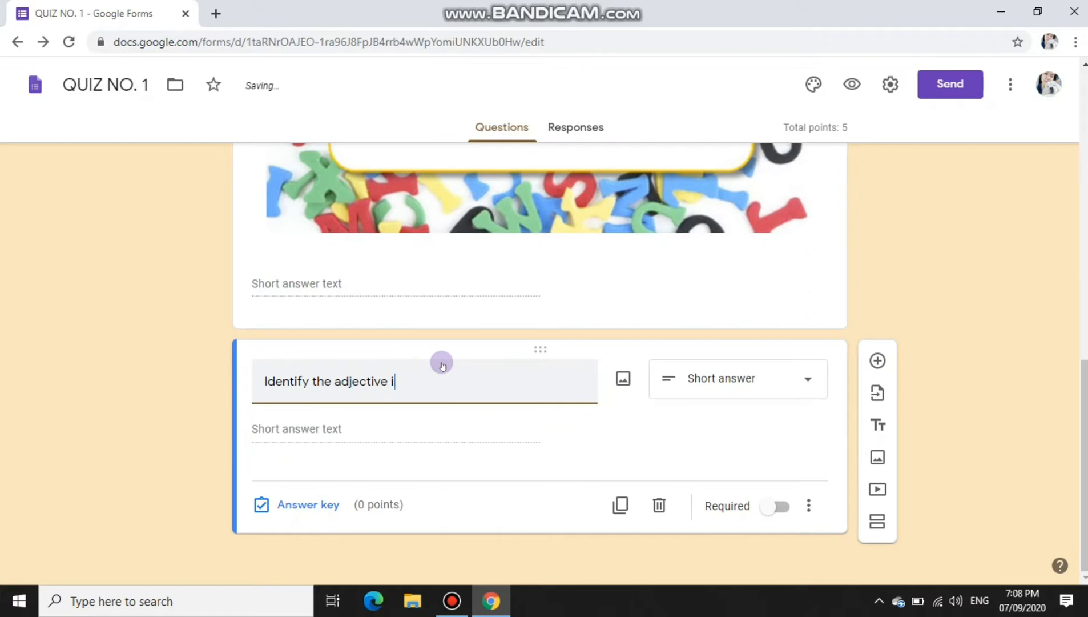
{"action": "type", "text": " in the sentence. ("}
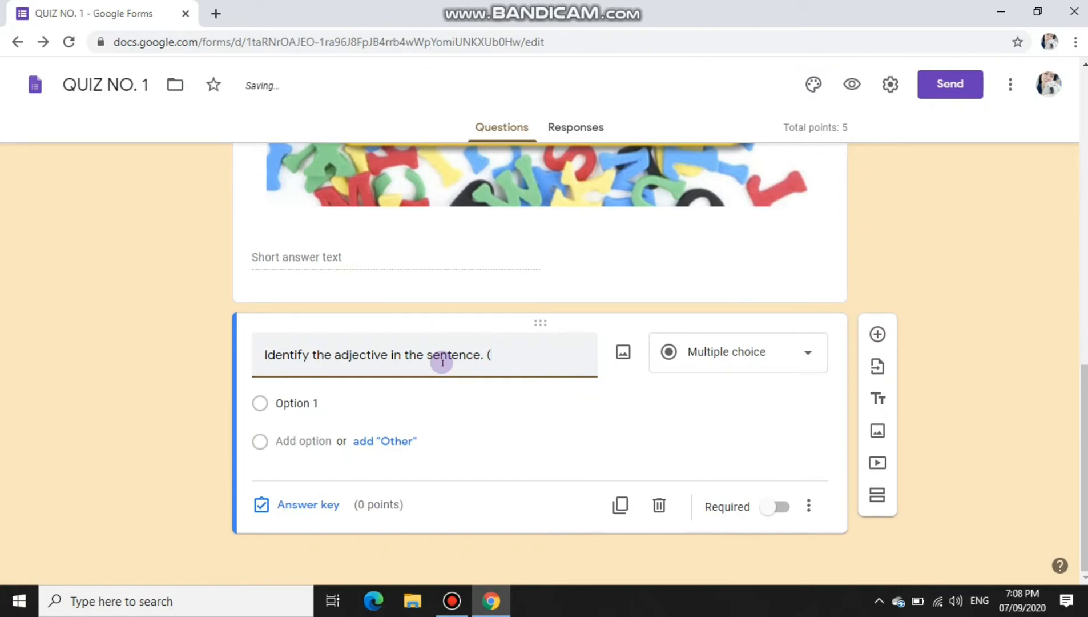
{"action": "type", "text": "Gi"}
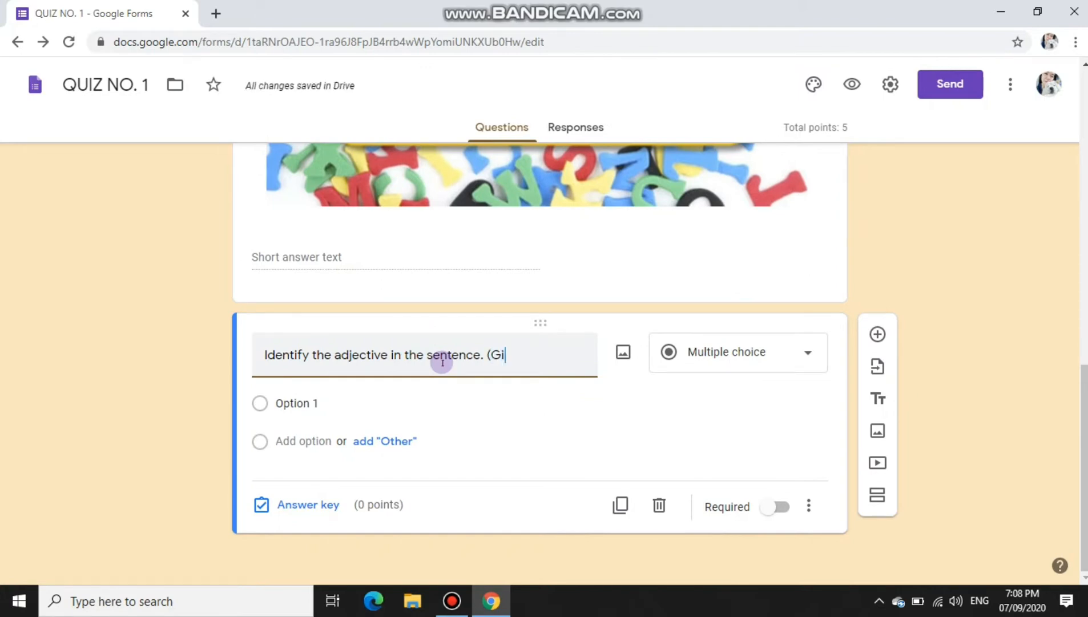
{"action": "type", "text": "ant monsters are hiding un"}
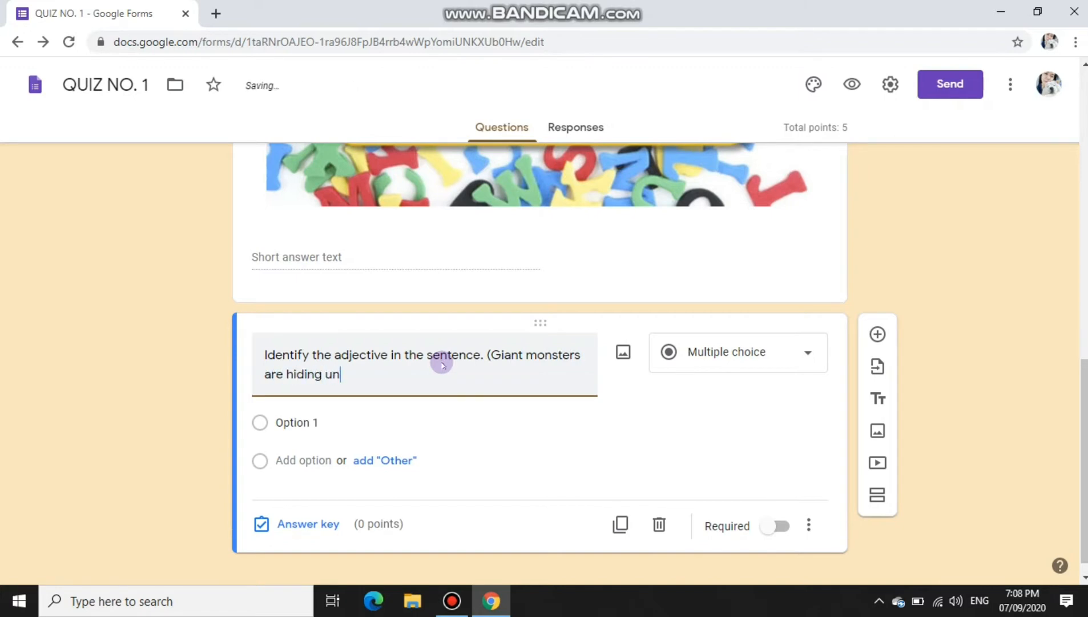
{"action": "type", "text": "der the bed."}
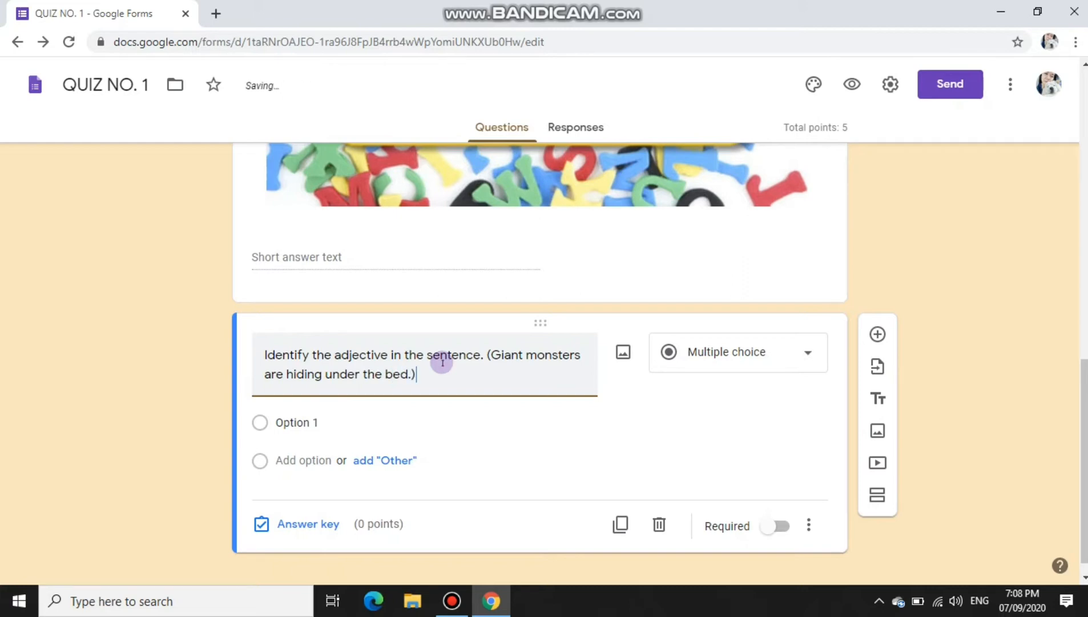
{"action": "left_click", "coordinate": [289, 422]}
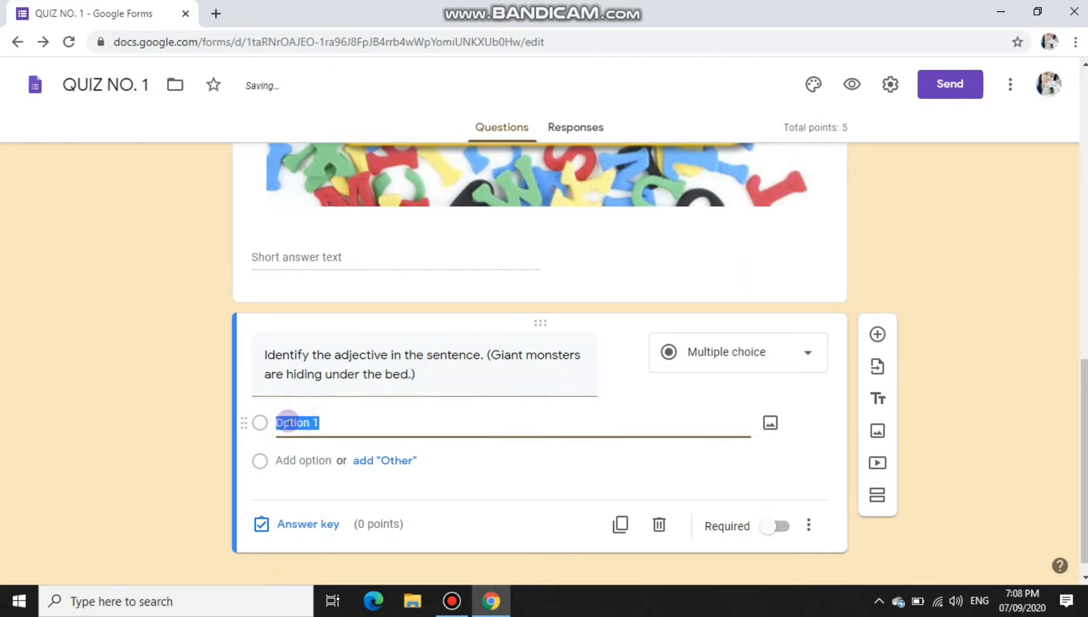
Step: Enter 'Giant' as the first answer choice and open its image picker to web search
{"action": "type", "text": "Giant"}
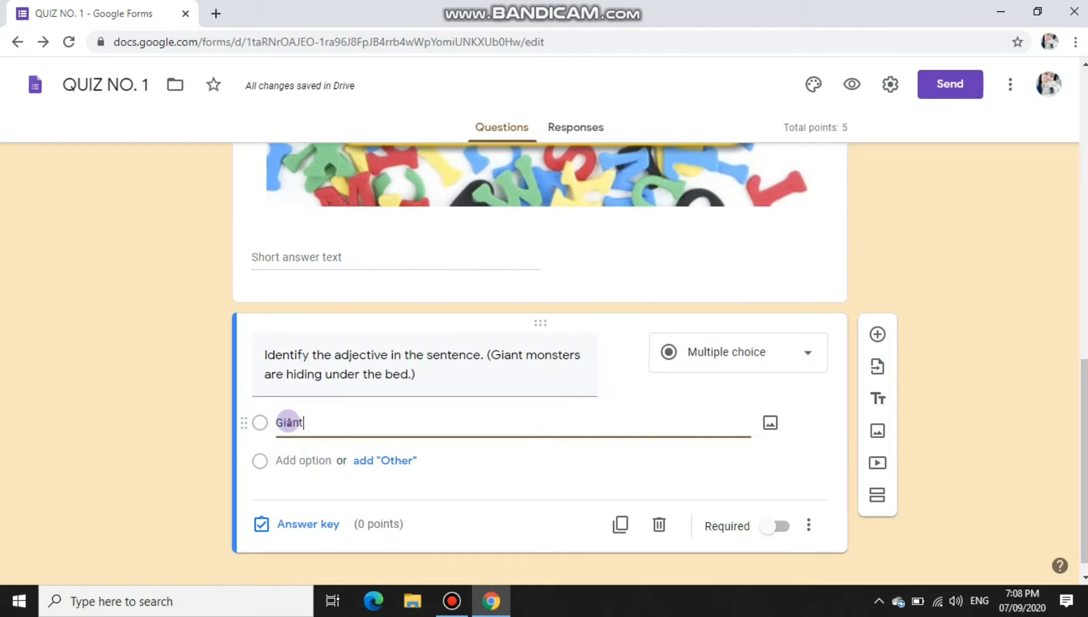
{"action": "key", "text": "Tab"}
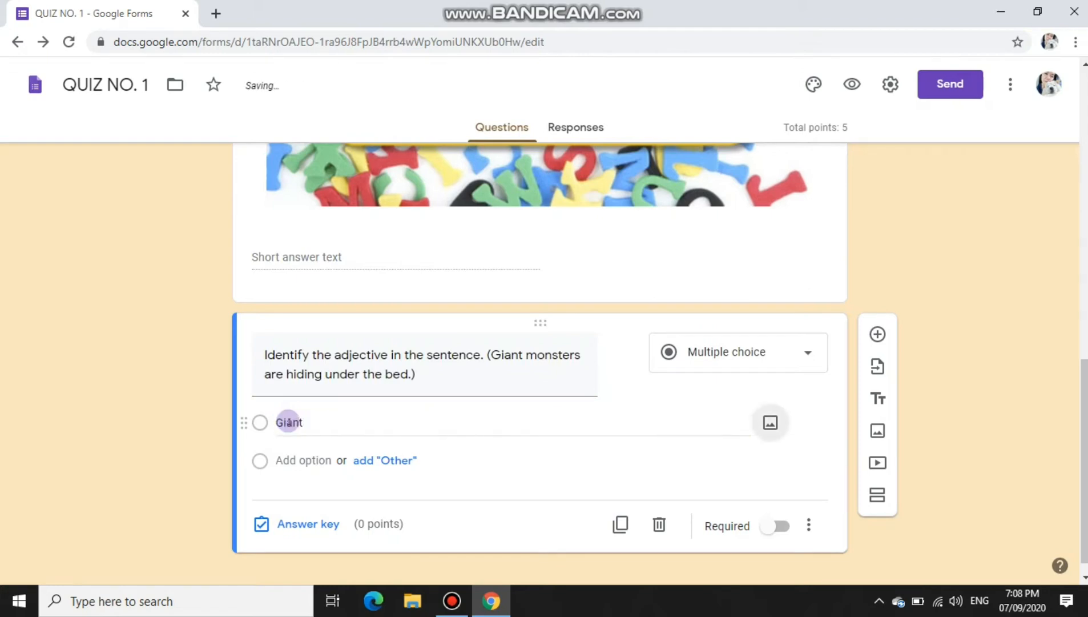
{"action": "left_click", "coordinate": [770, 423]}
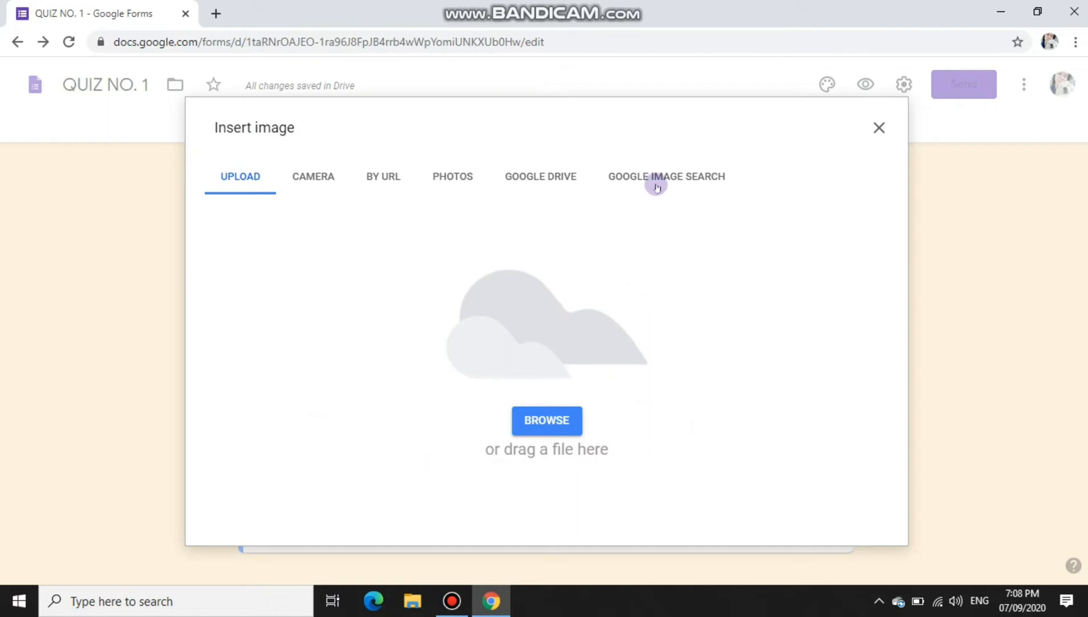
{"action": "left_click", "coordinate": [326, 167]}
{"action": "left_click", "coordinate": [404, 170]}
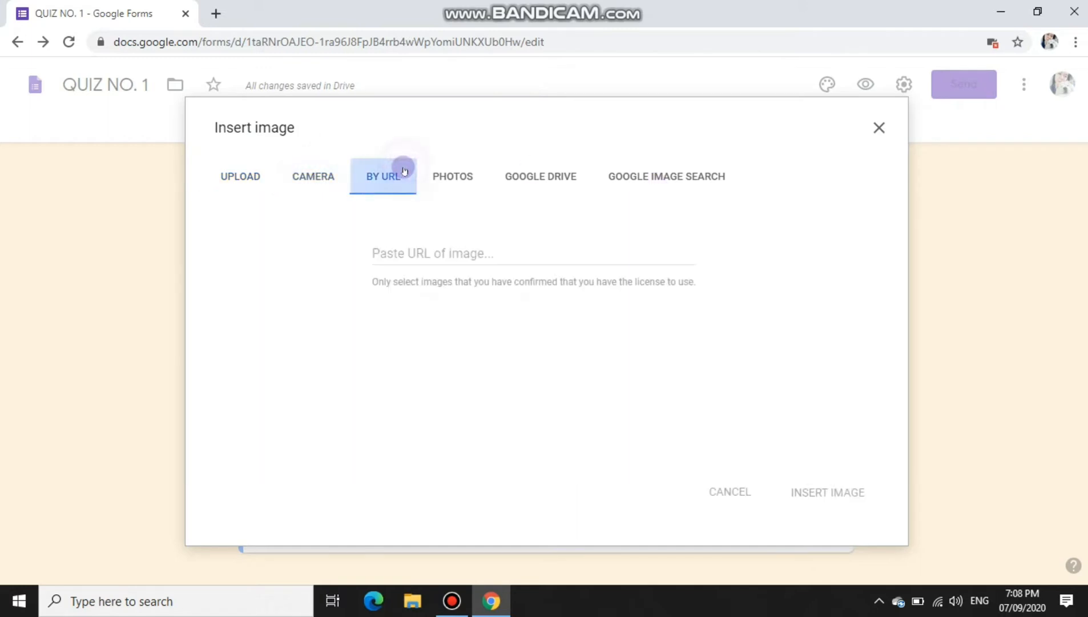
{"action": "left_click", "coordinate": [454, 175]}
{"action": "left_click", "coordinate": [525, 179]}
{"action": "left_click", "coordinate": [629, 175]}
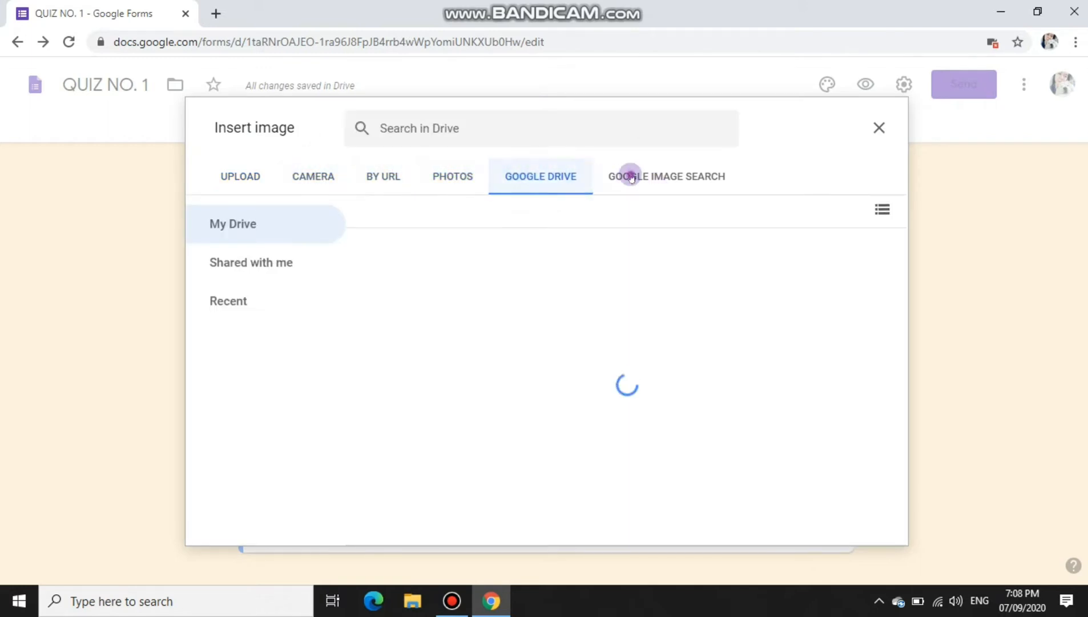
Step: Search the web for 'giant', insert the bald-figure picture, and add a second choice
{"action": "left_click", "coordinate": [529, 141]}
{"action": "type", "text": "gi"}
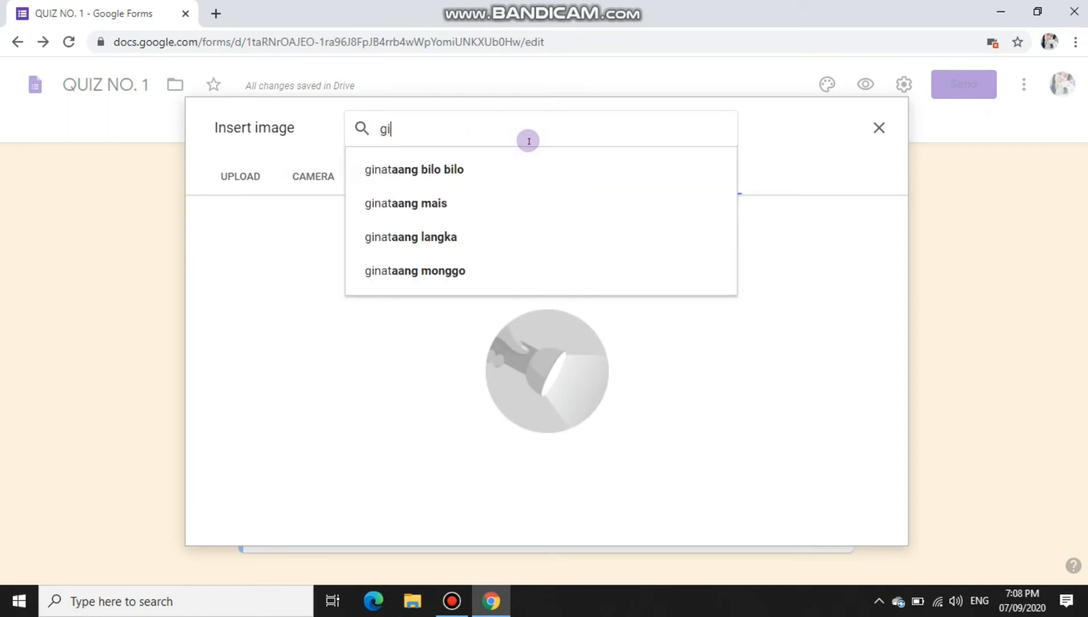
{"action": "type", "text": "ant"}
{"action": "key", "text": "Return"}
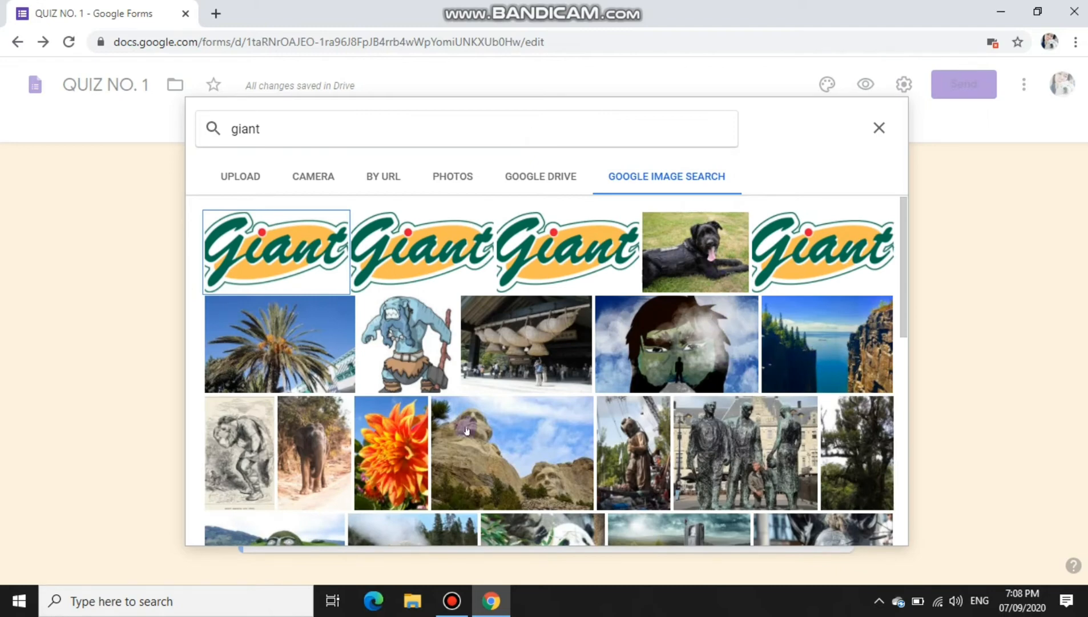
{"action": "scroll", "coordinate": [437, 422], "scroll_direction": "down", "scroll_amount": 4}
{"action": "scroll", "coordinate": [437, 422], "scroll_direction": "down", "scroll_amount": 3}
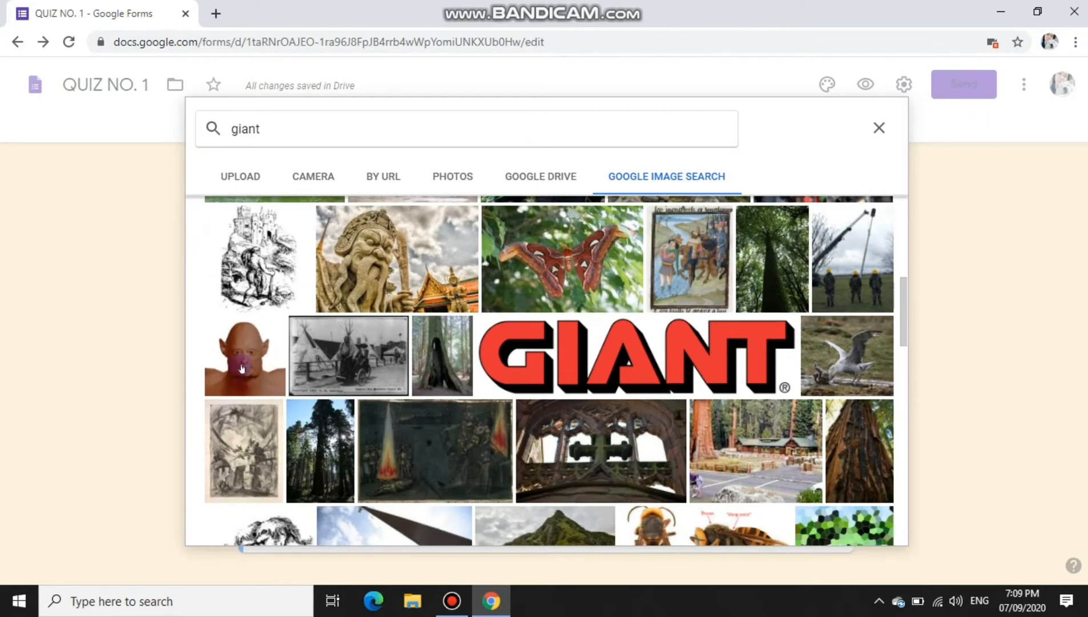
{"action": "double_click", "coordinate": [241, 368]}
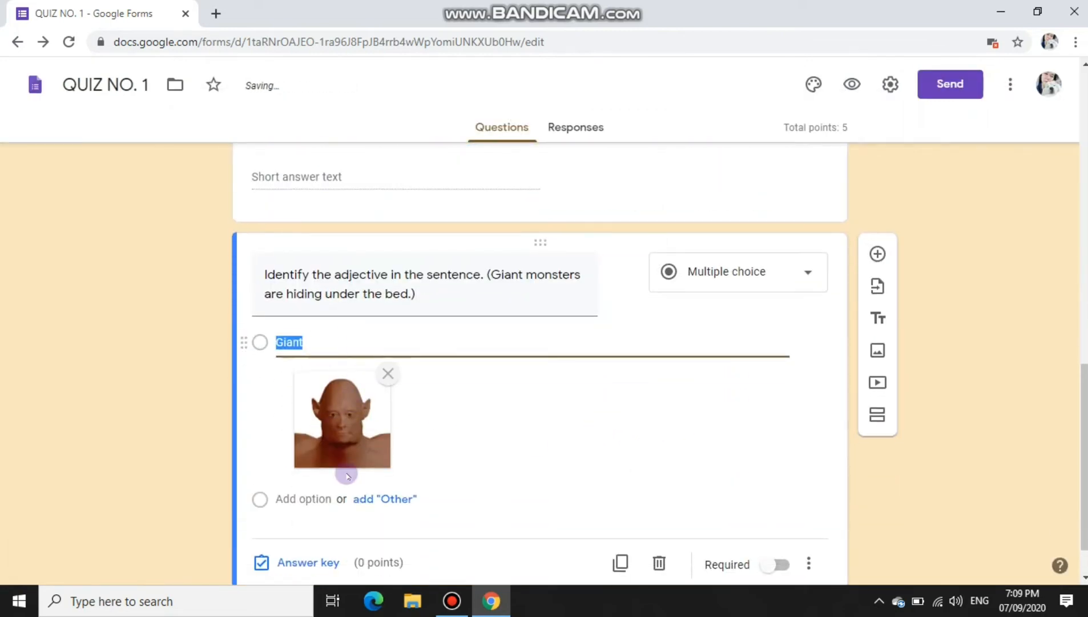
{"action": "left_click", "coordinate": [311, 499]}
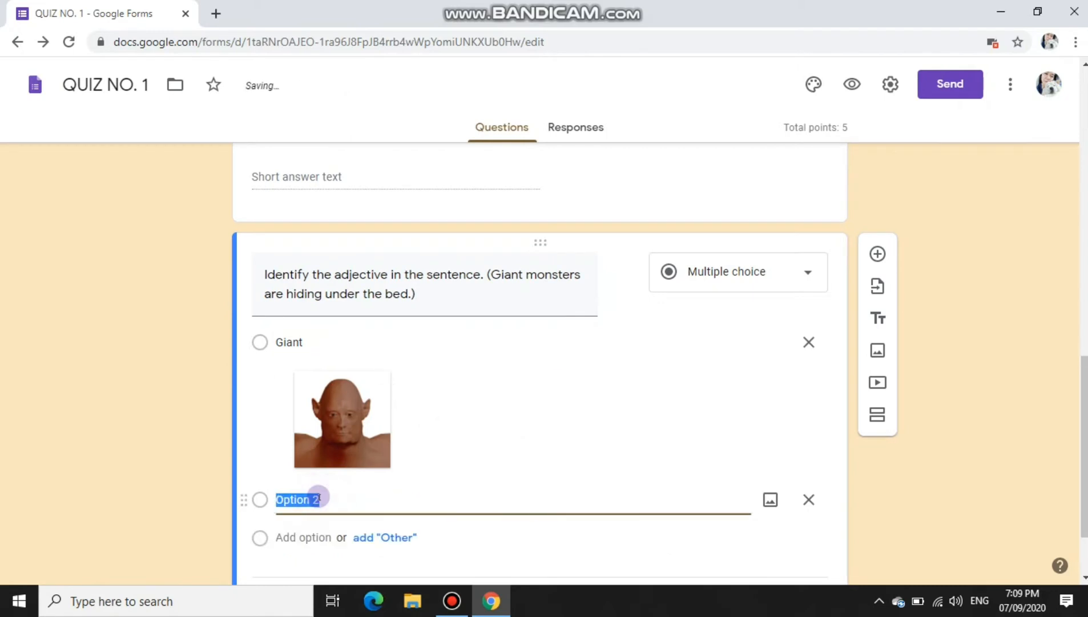
Step: Enter 'monster' as the second choice and start a web image search for it
{"action": "type", "text": "montsre"}
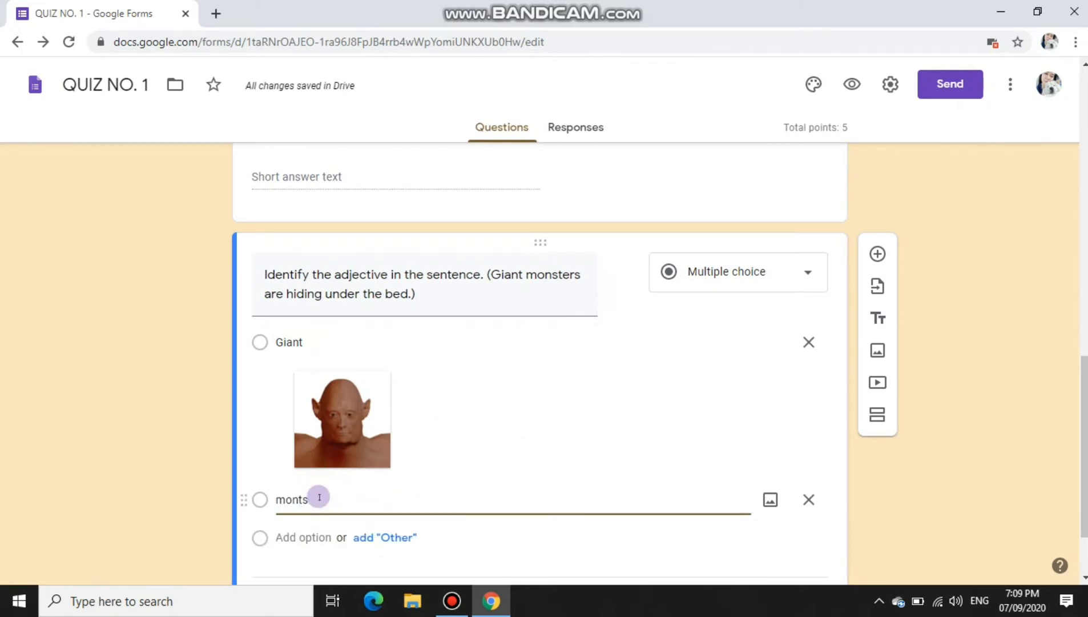
{"action": "key", "text": "BackSpace"}
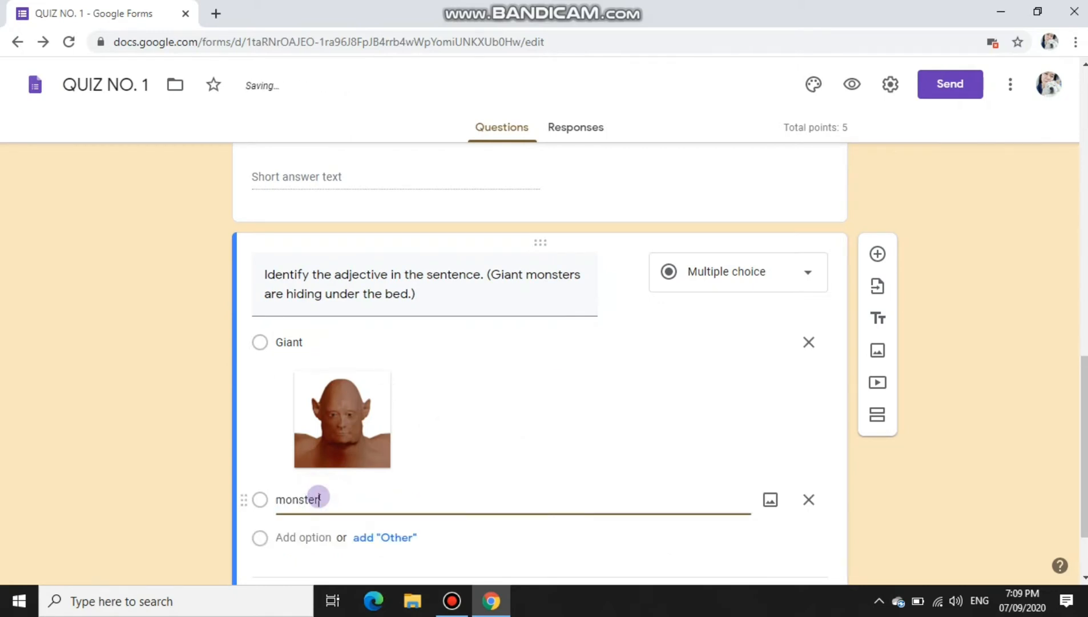
{"action": "left_click", "coordinate": [769, 499]}
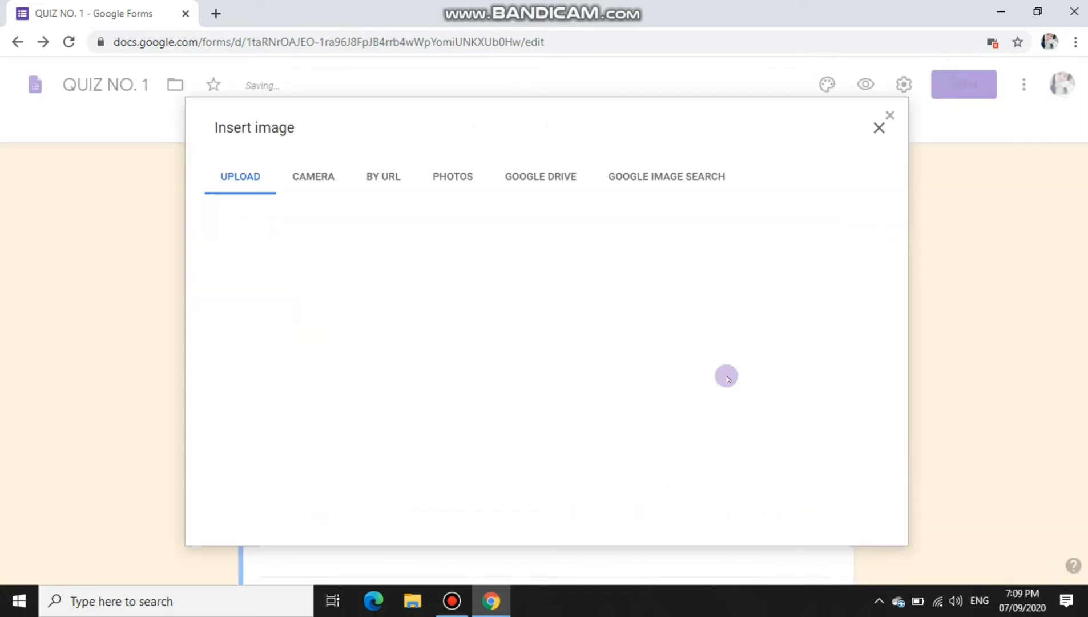
{"action": "left_click", "coordinate": [653, 182]}
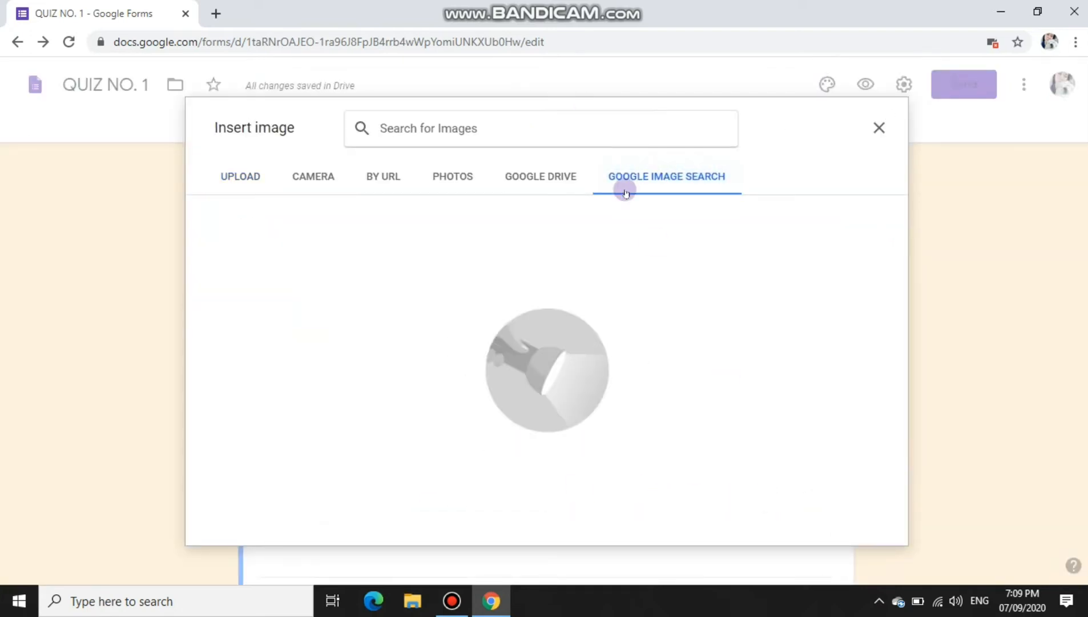
{"action": "type", "text": "monster"}
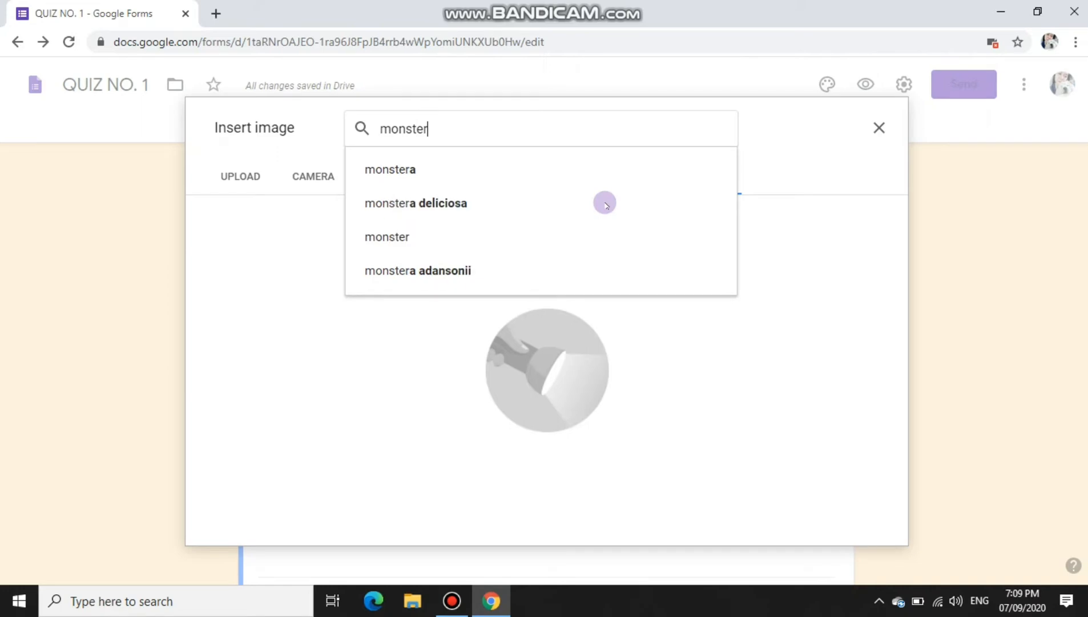
{"action": "left_click", "coordinate": [475, 154]}
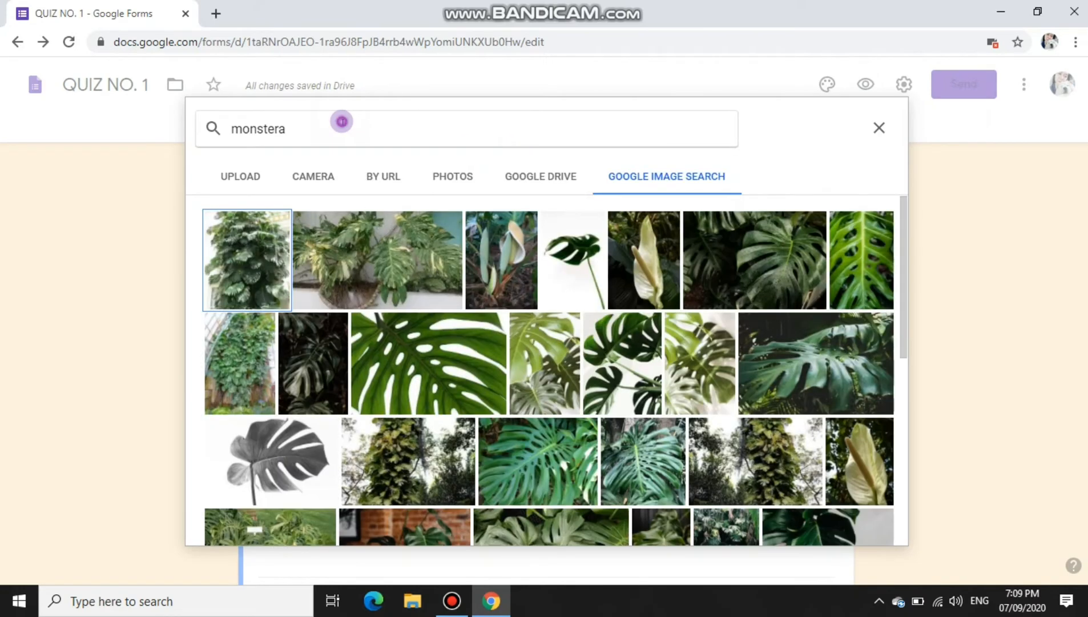
Step: Search images for 'monster', insert the blue cartoon monster picture, and add a third choice
{"action": "left_click", "coordinate": [342, 123]}
{"action": "left_click", "coordinate": [316, 163]}
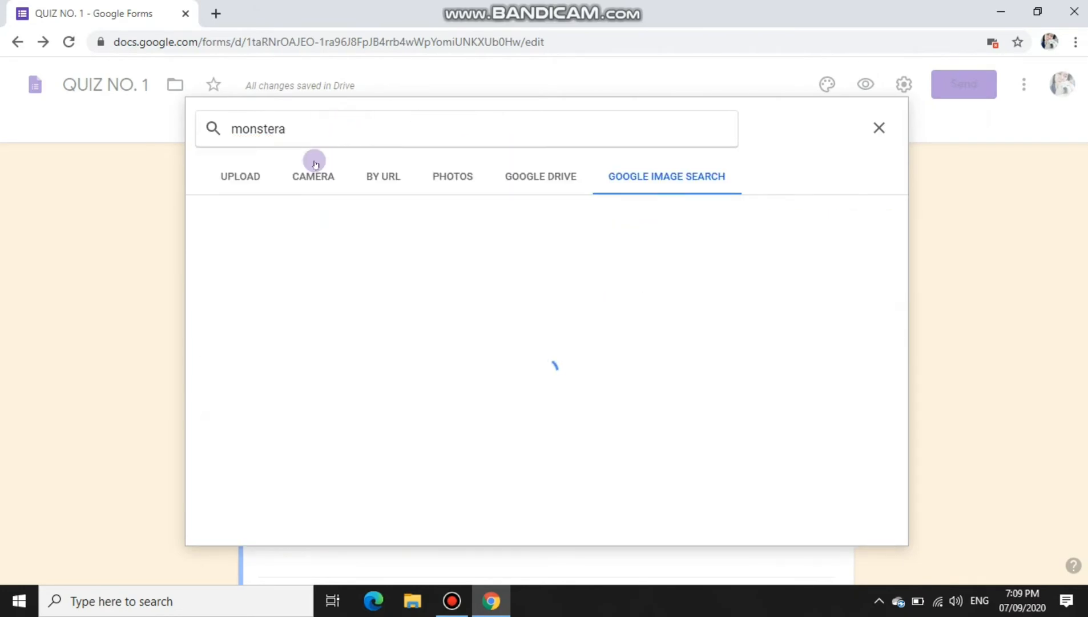
{"action": "left_click", "coordinate": [334, 134]}
{"action": "key", "text": "BackSpace"}
{"action": "key", "text": "Return"}
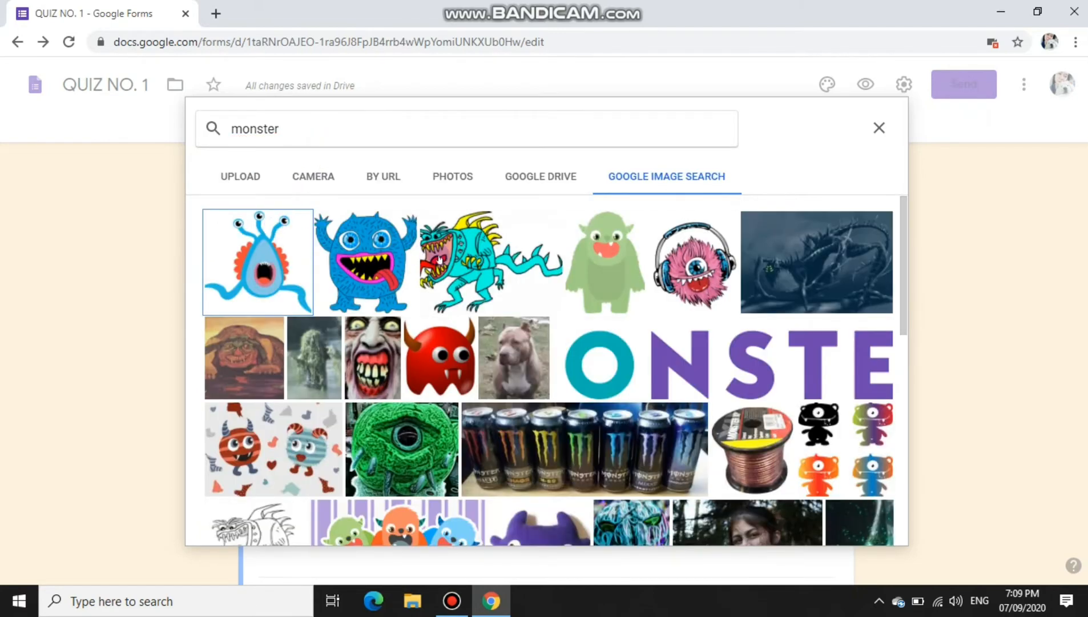
{"action": "left_click", "coordinate": [343, 265]}
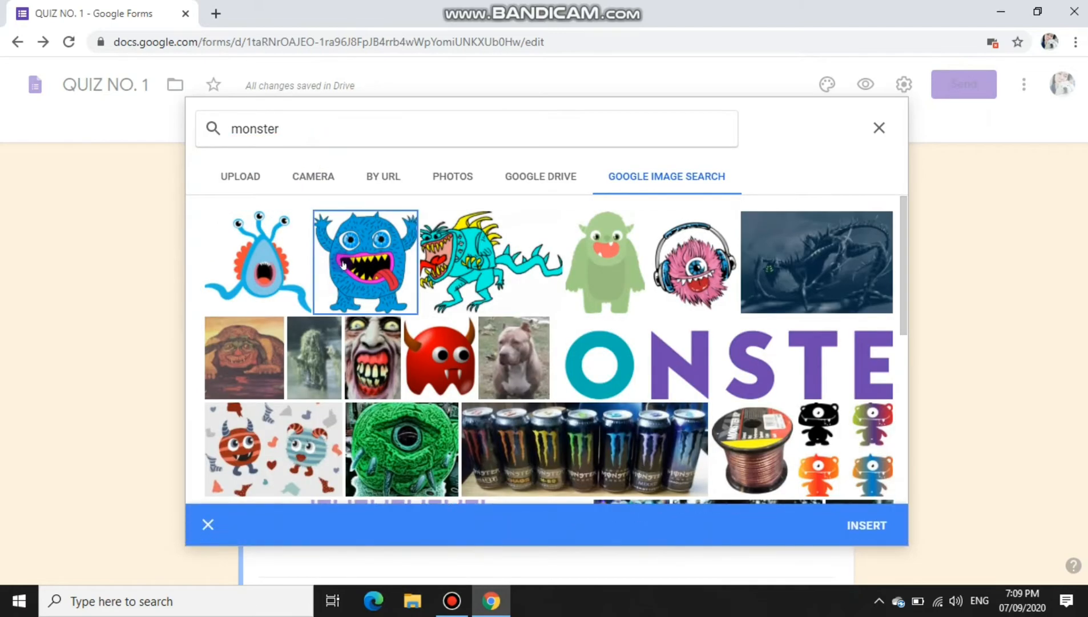
{"action": "left_click", "coordinate": [343, 266]}
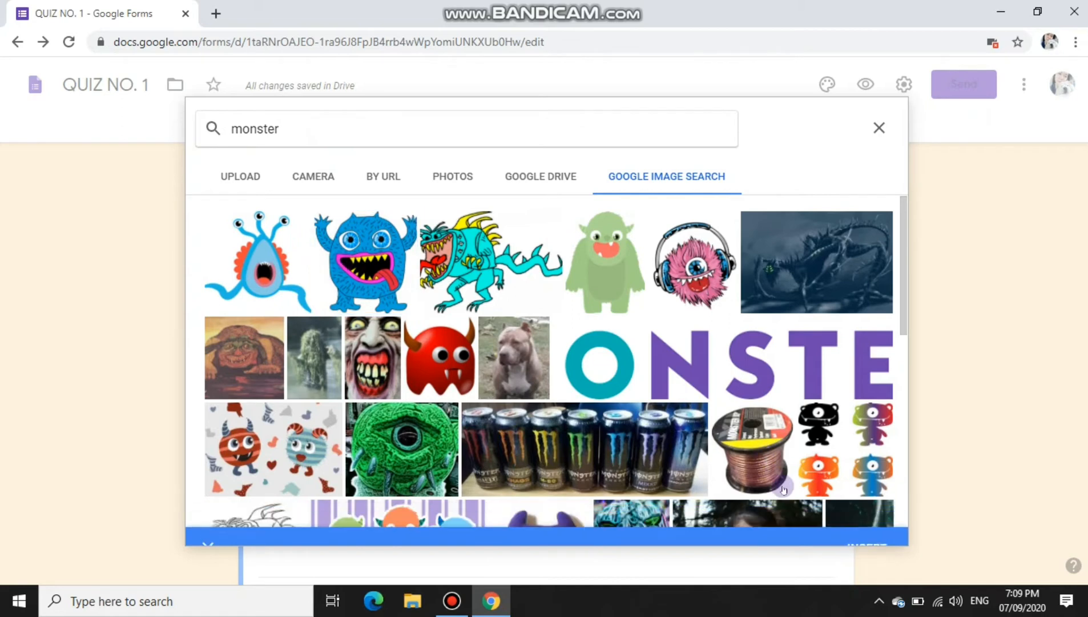
{"action": "left_click", "coordinate": [389, 251]}
{"action": "left_click", "coordinate": [851, 520]}
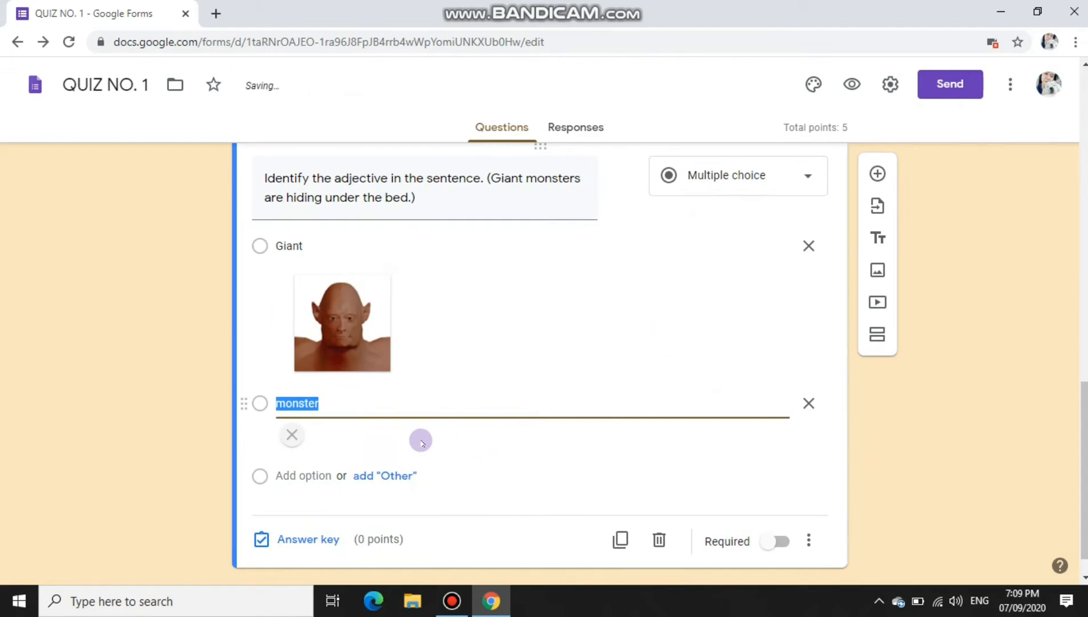
{"action": "scroll", "coordinate": [347, 483], "scroll_direction": "down", "scroll_amount": 1}
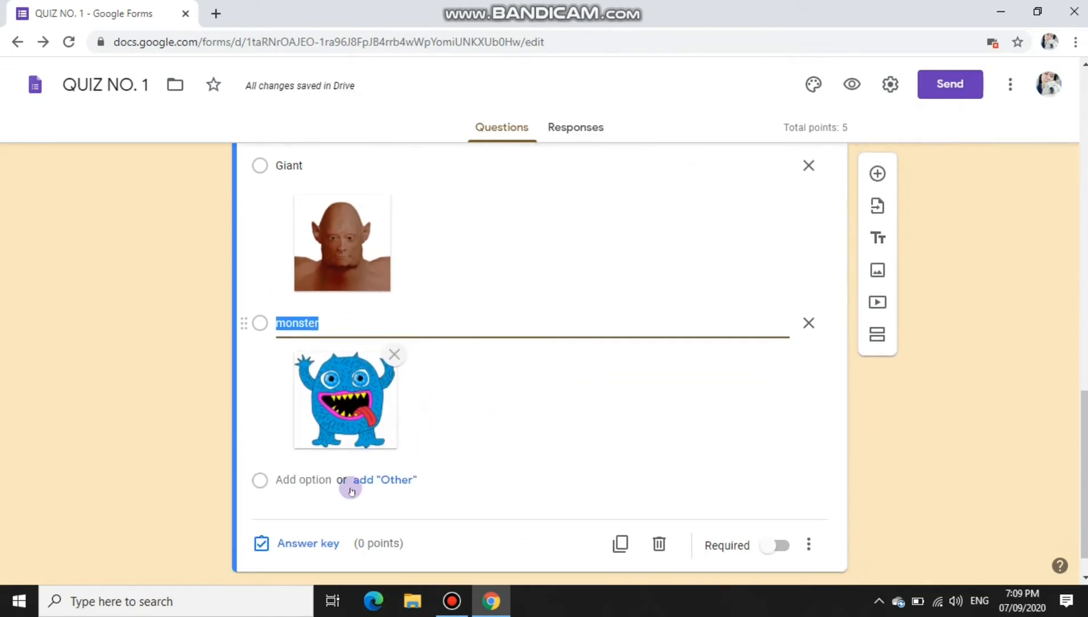
{"action": "left_click", "coordinate": [306, 478]}
Step: Enter 'hiding' as the third choice and insert the dark face photo from a web search
{"action": "type", "text": "hi"}
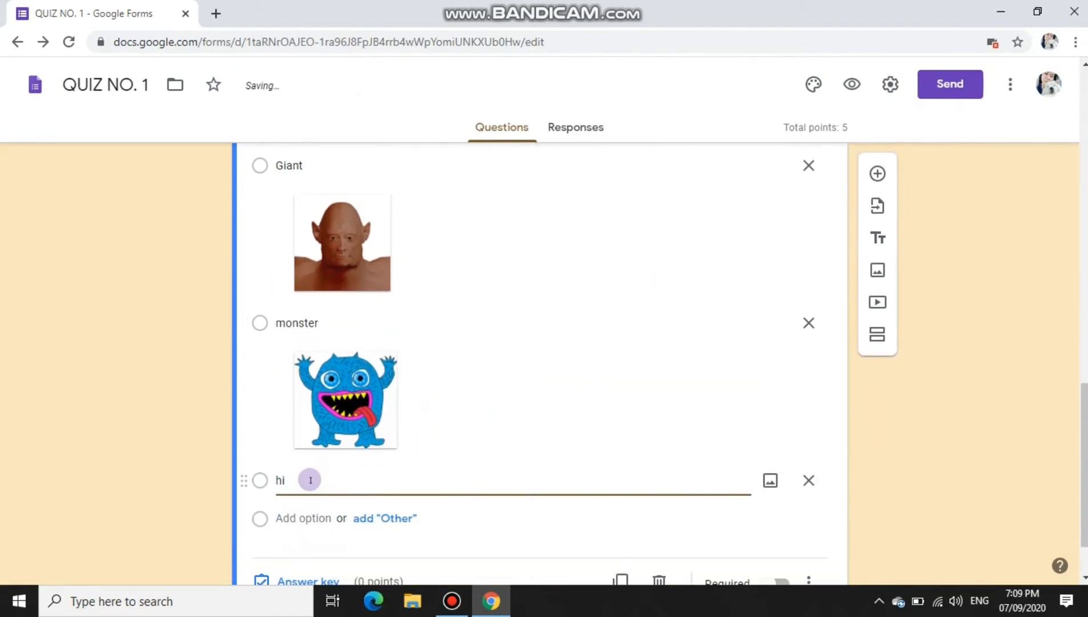
{"action": "type", "text": "ding"}
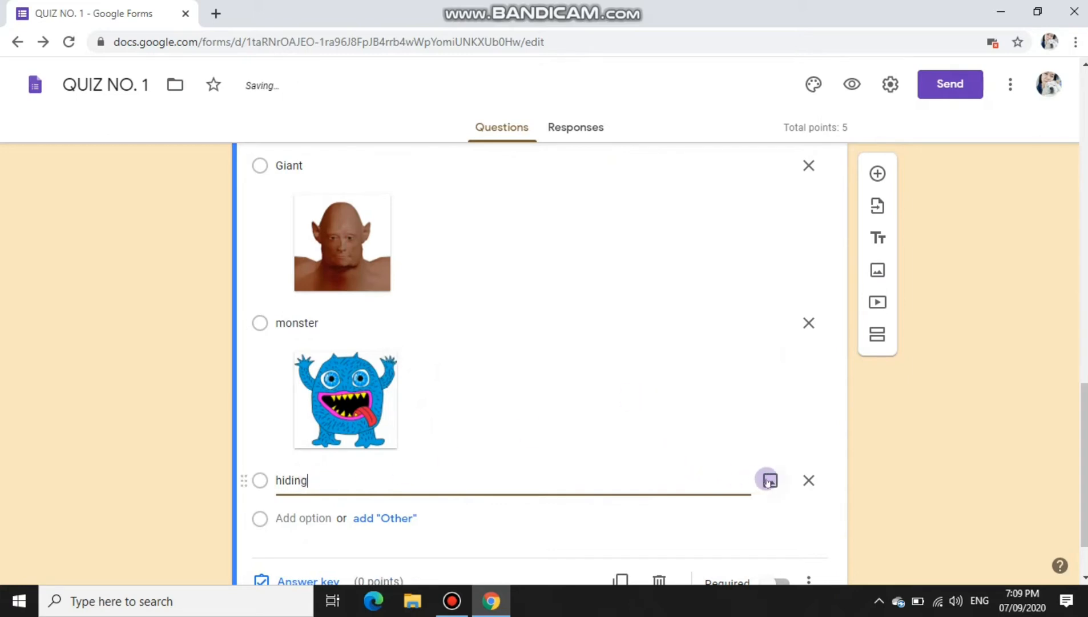
{"action": "left_click", "coordinate": [770, 479]}
{"action": "left_click", "coordinate": [642, 176]}
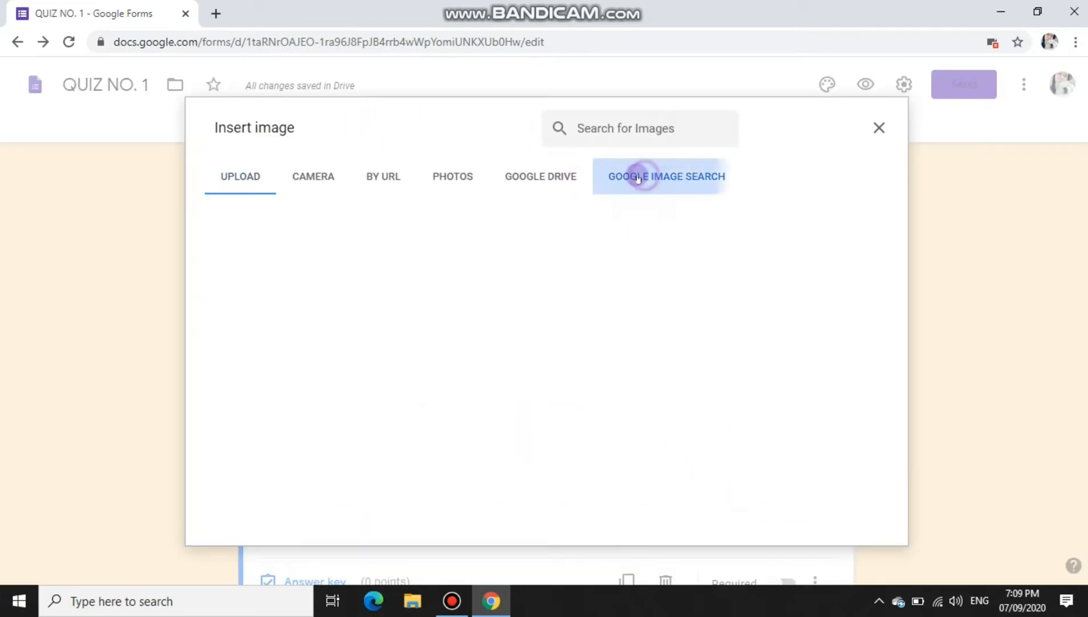
{"action": "type", "text": "hiding"}
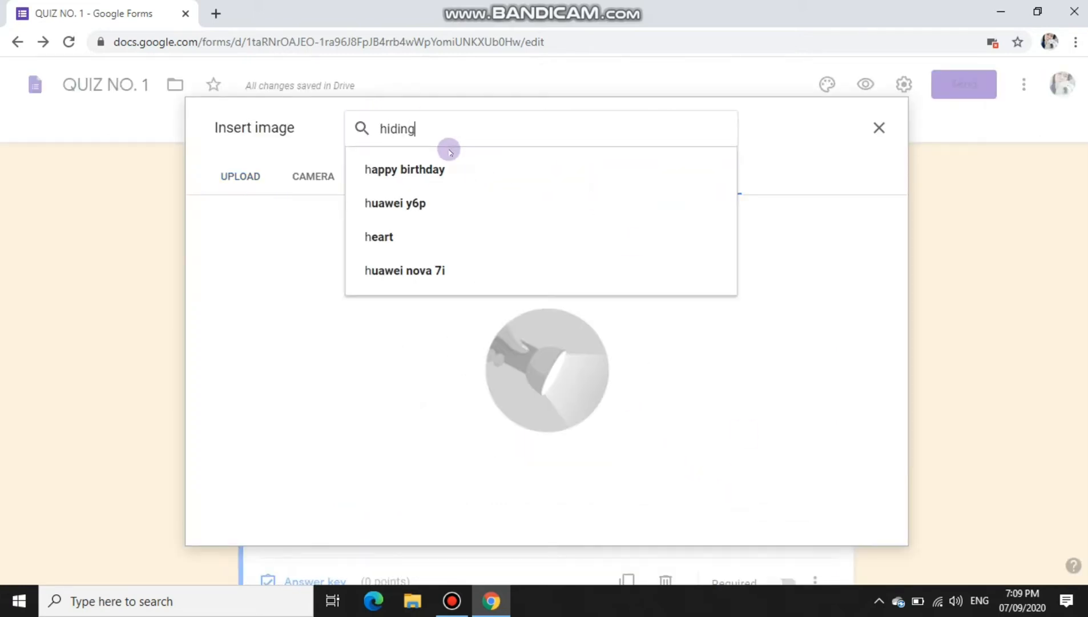
{"action": "left_click", "coordinate": [397, 202]}
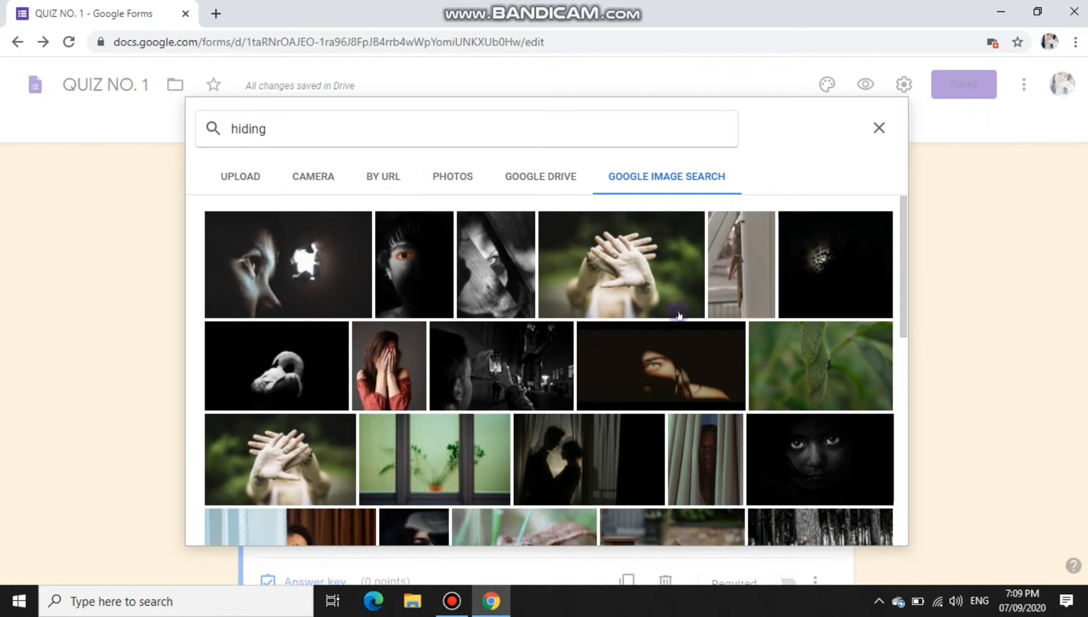
{"action": "left_click", "coordinate": [824, 438]}
{"action": "left_click", "coordinate": [857, 523]}
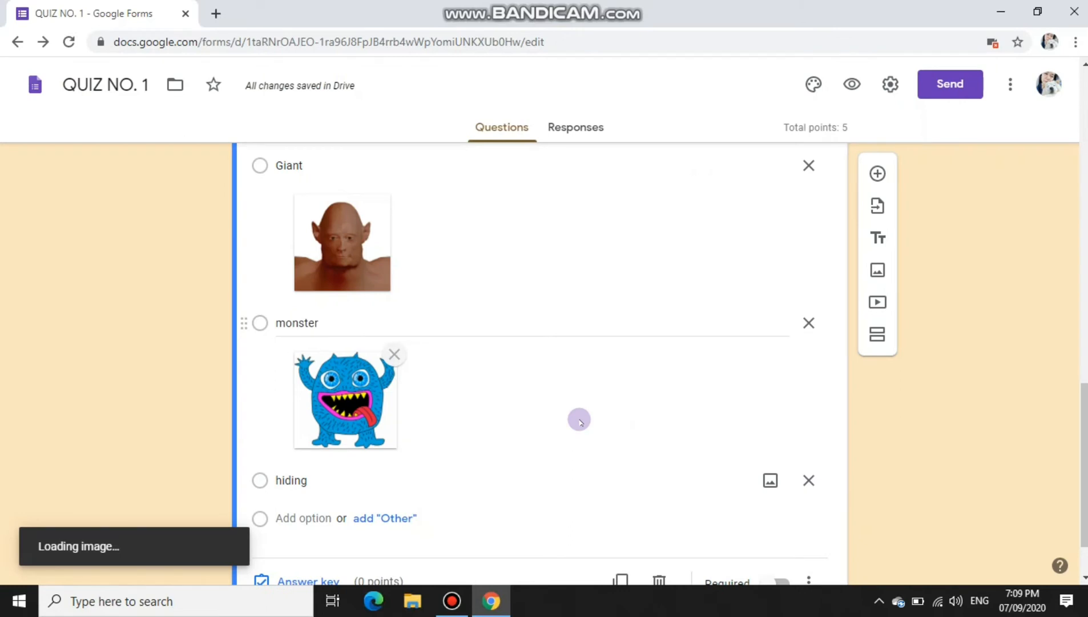
Step: Reinsert the dark face photo under 'hiding', add another option, and make the question required
{"action": "scroll", "coordinate": [579, 420], "scroll_direction": "down", "scroll_amount": 2}
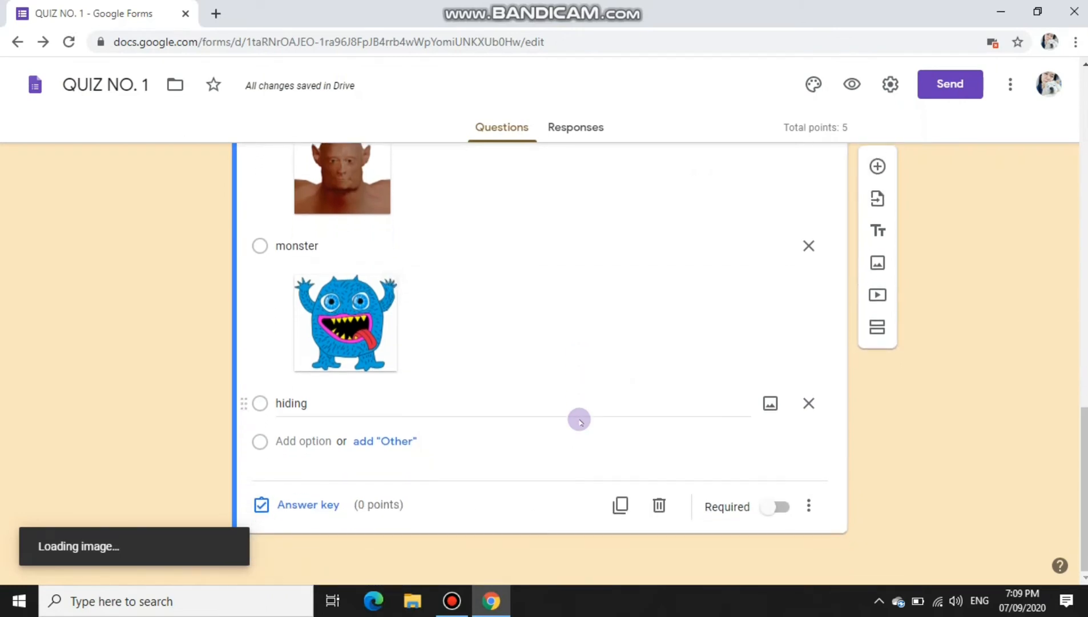
{"action": "left_click", "coordinate": [769, 403]}
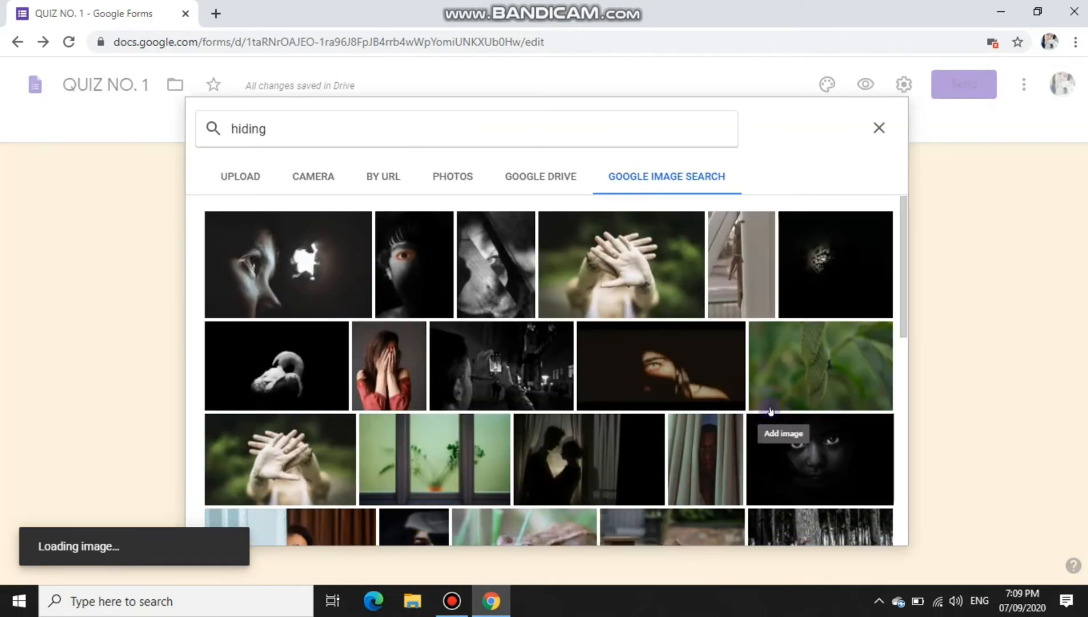
{"action": "left_click", "coordinate": [828, 442]}
{"action": "scroll", "coordinate": [828, 399], "scroll_direction": "down", "scroll_amount": 4}
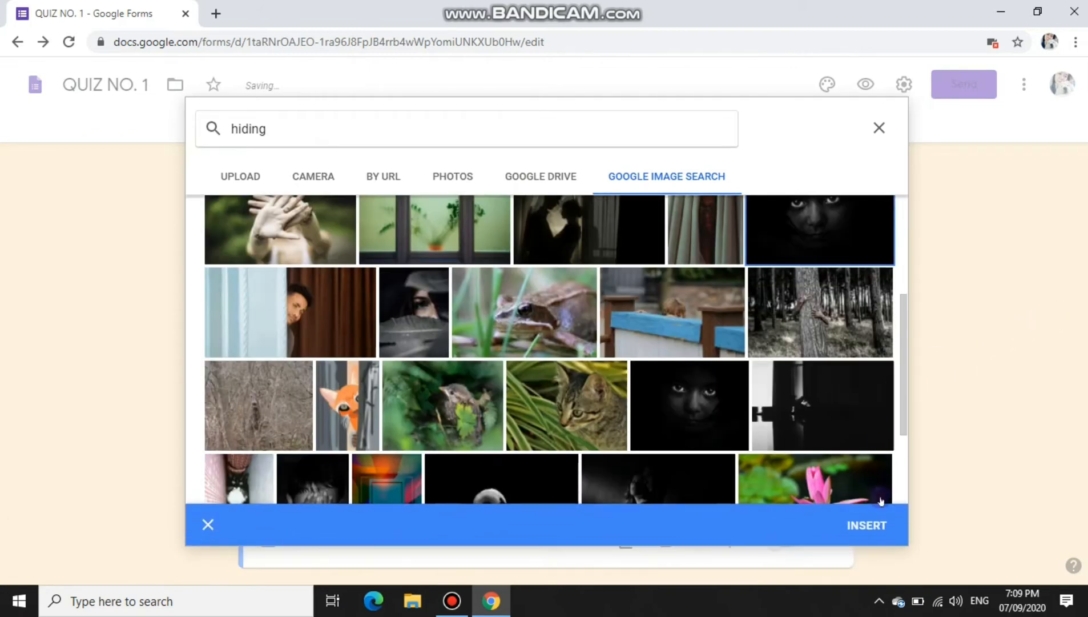
{"action": "left_click", "coordinate": [865, 525]}
{"action": "scroll", "coordinate": [360, 459], "scroll_direction": "down", "scroll_amount": 2}
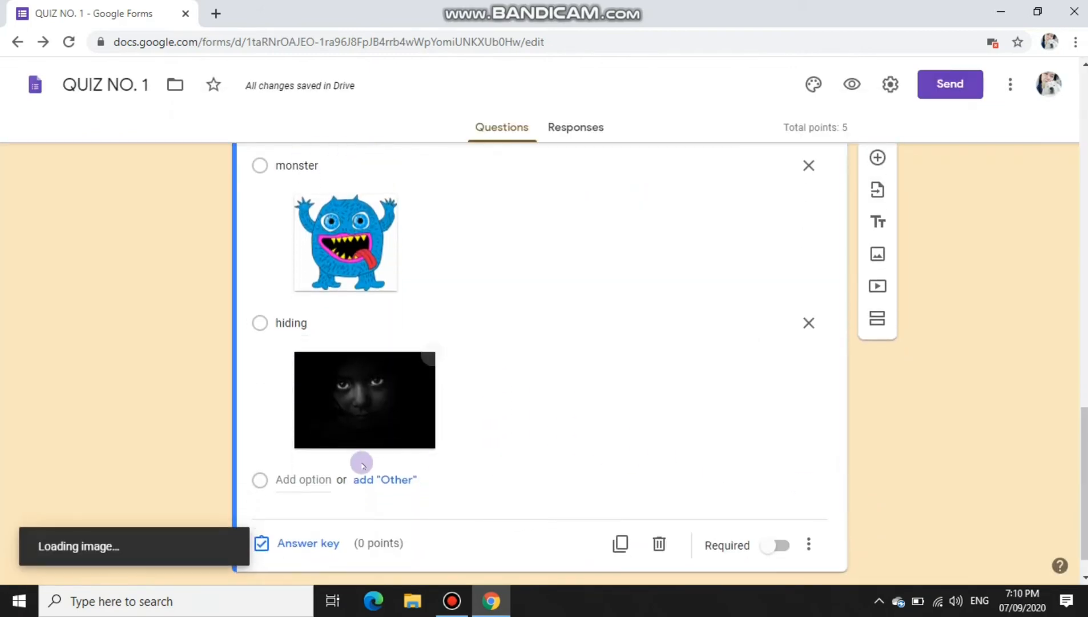
{"action": "left_click", "coordinate": [319, 478]}
{"action": "scroll", "coordinate": [422, 438], "scroll_direction": "up", "scroll_amount": 3}
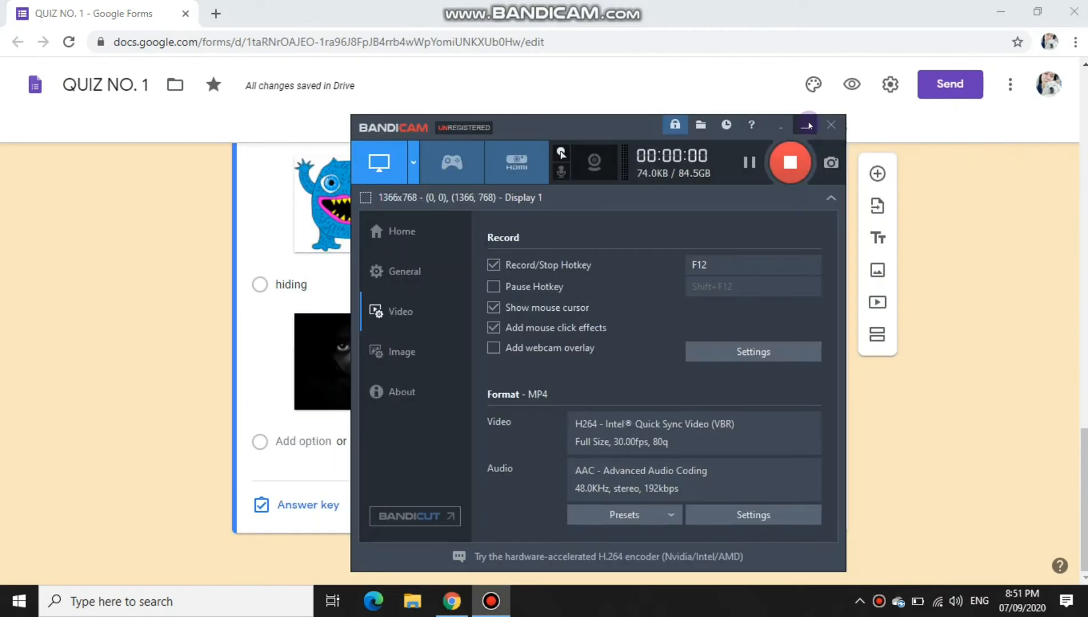
{"action": "left_click", "coordinate": [807, 126]}
{"action": "left_click", "coordinate": [1038, 487]}
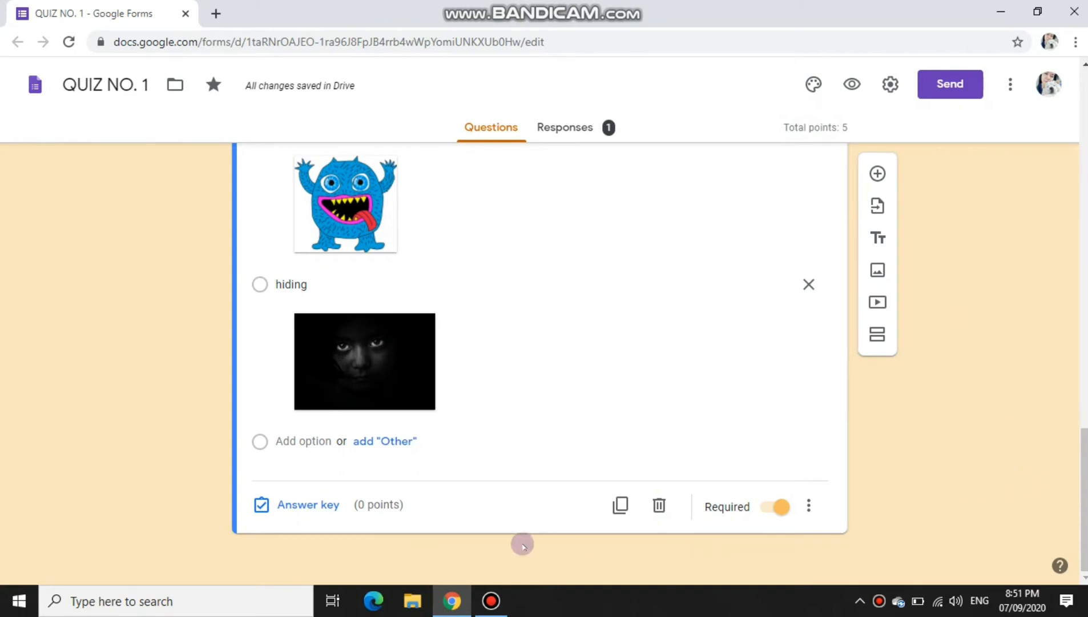
Step: Add a fourth choice 'bed' with the burning-bed picture found by a web image search for 'bed'
{"action": "left_click", "coordinate": [328, 447]}
{"action": "type", "text": "be"}
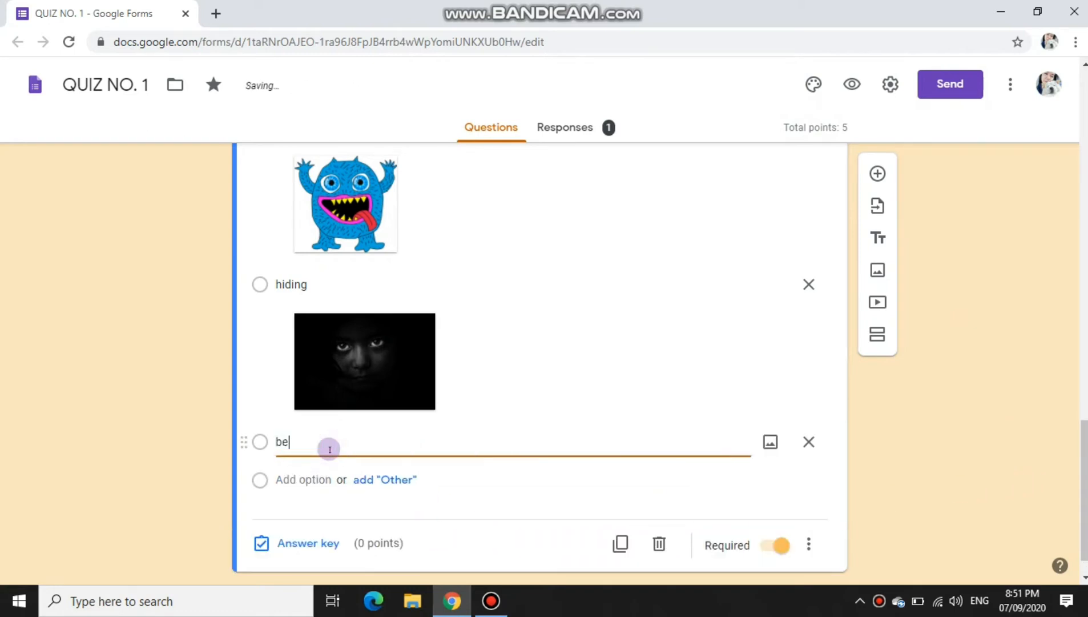
{"action": "type", "text": "d"}
{"action": "left_click", "coordinate": [768, 440]}
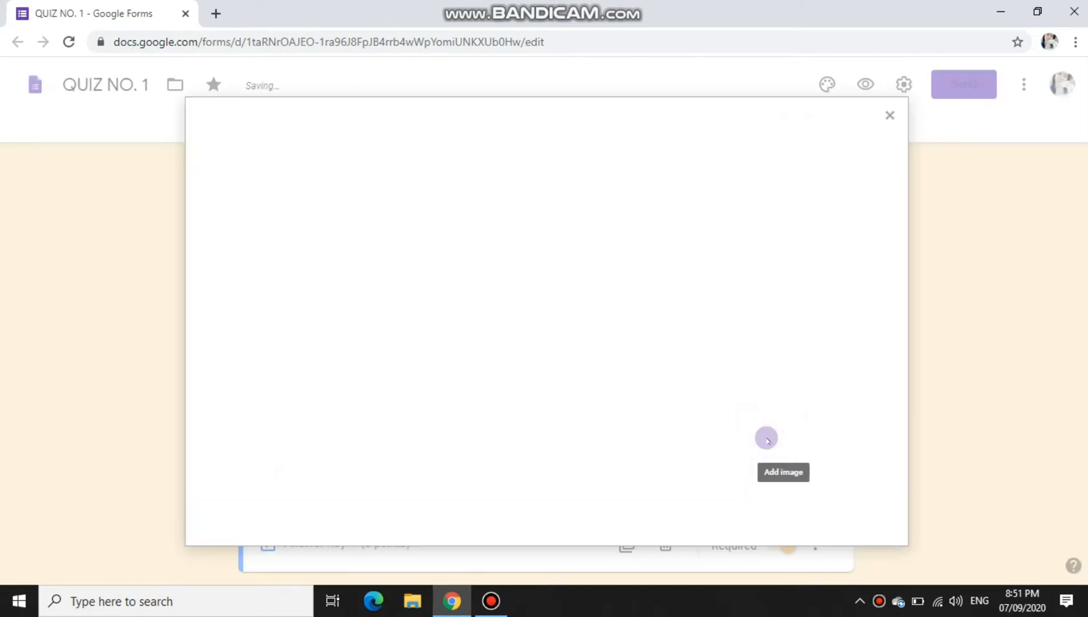
{"action": "left_click", "coordinate": [633, 177]}
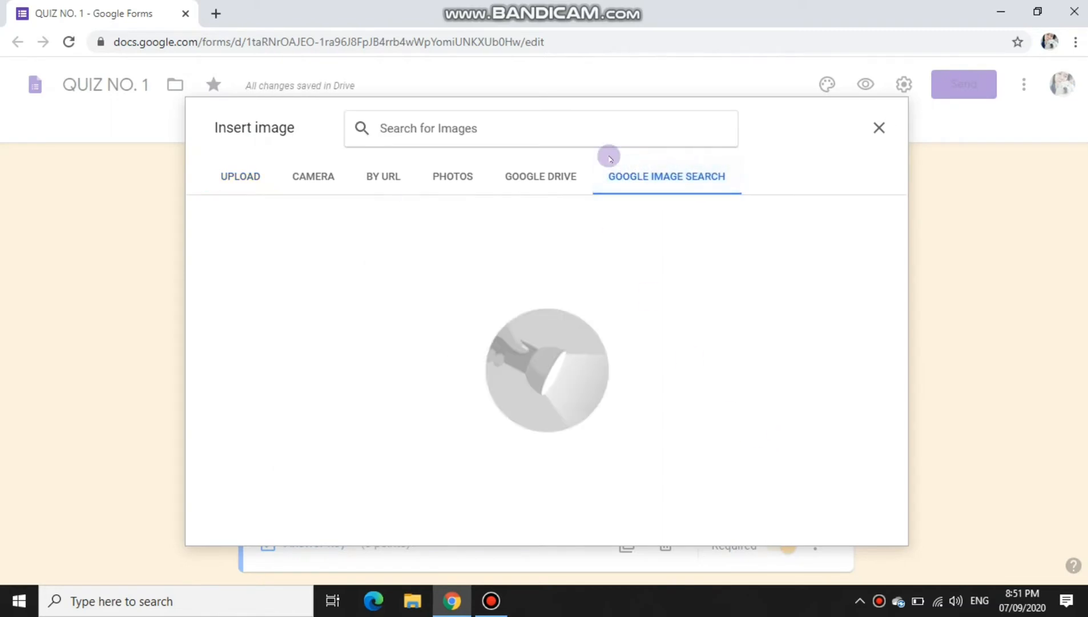
{"action": "type", "text": "bed"}
{"action": "left_click", "coordinate": [404, 245]}
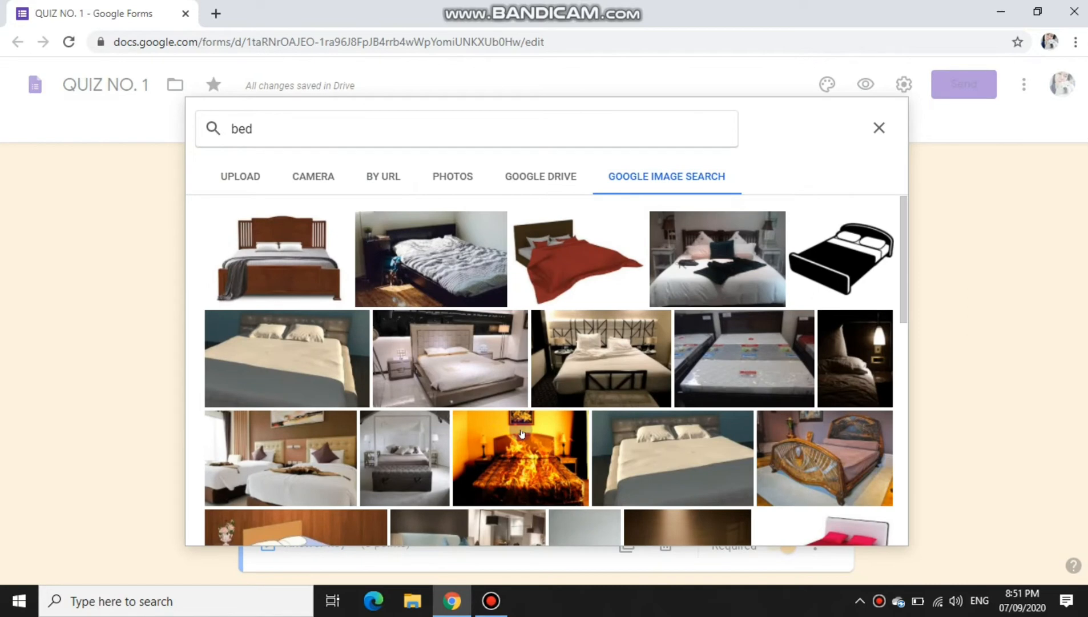
{"action": "double_click", "coordinate": [521, 434]}
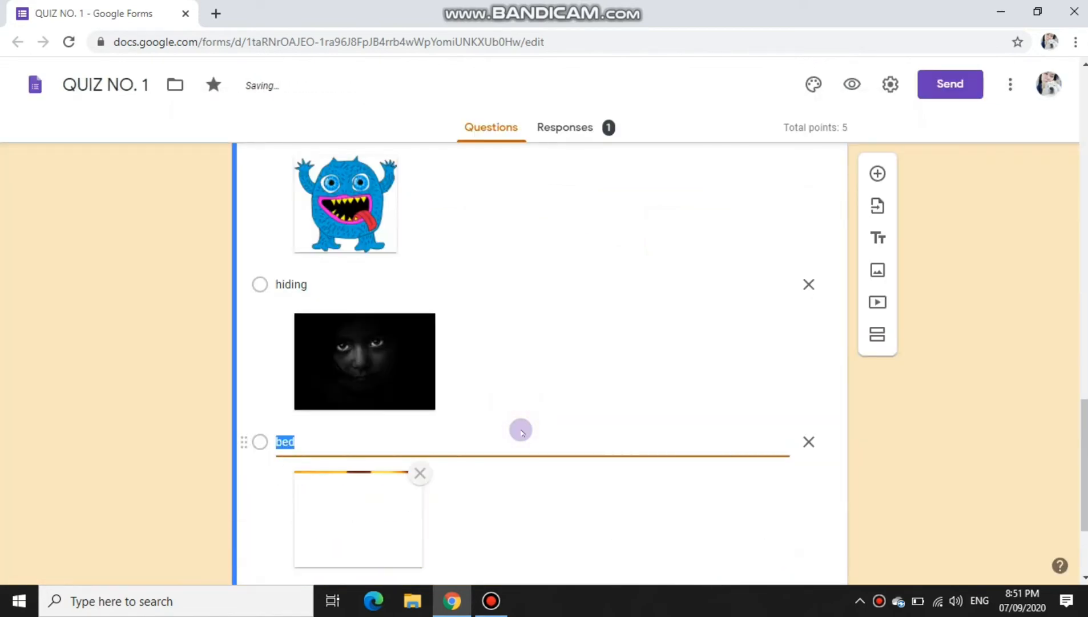
{"action": "scroll", "coordinate": [521, 433], "scroll_direction": "down", "scroll_amount": 3}
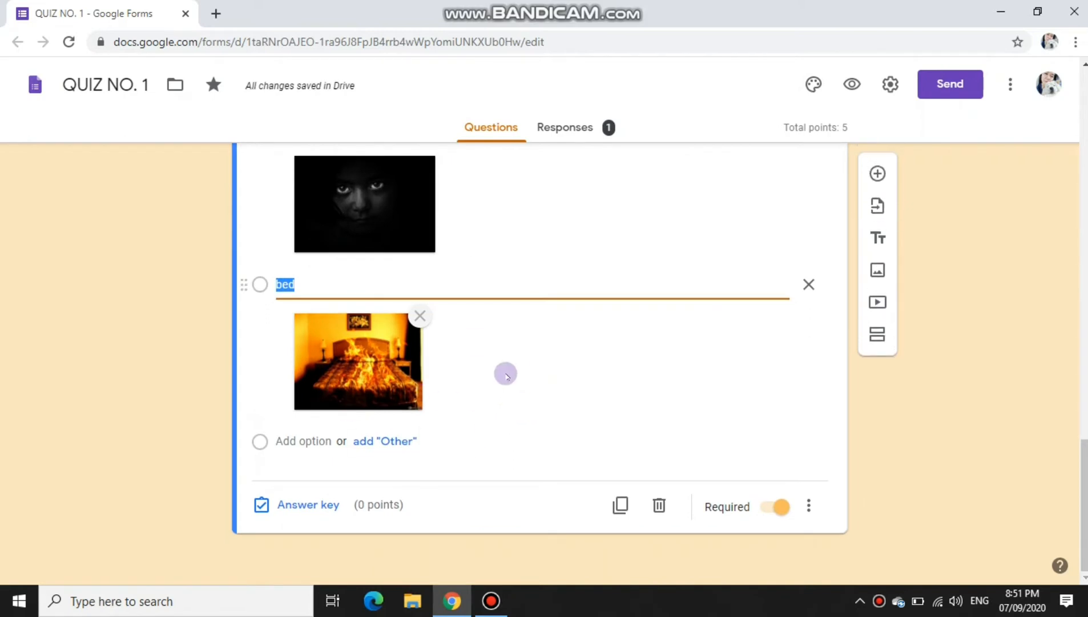
Step: In the answer key, mark Giant as correct and set the question to 1 point
{"action": "left_click", "coordinate": [329, 499]}
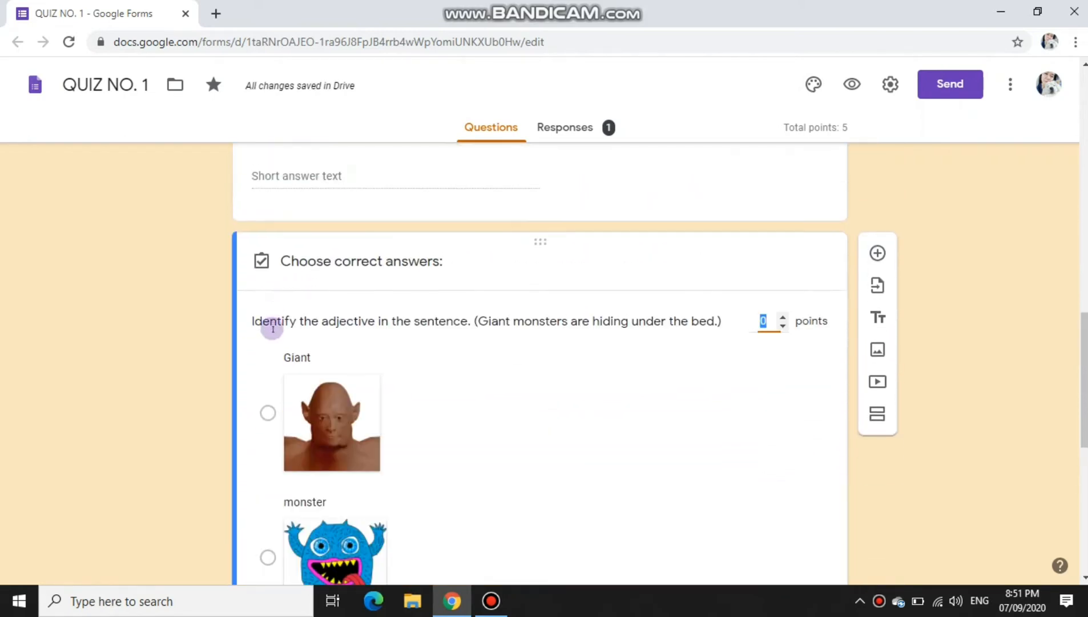
{"action": "left_click", "coordinate": [267, 392]}
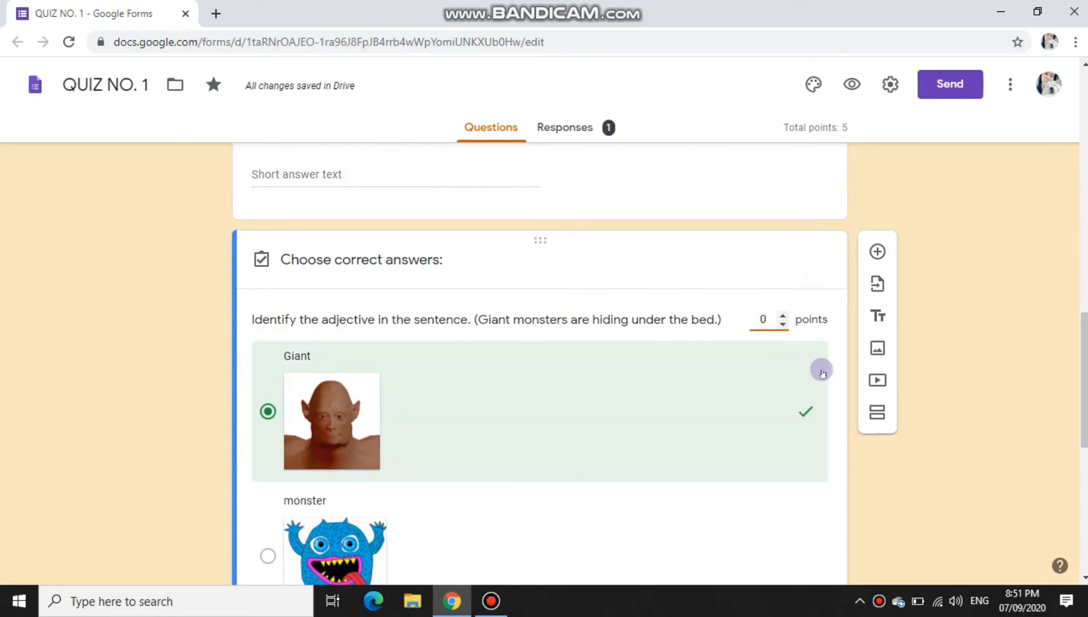
{"action": "scroll", "coordinate": [811, 343], "scroll_direction": "down", "scroll_amount": 4}
{"action": "scroll", "coordinate": [803, 318], "scroll_direction": "up", "scroll_amount": 3}
{"action": "left_click", "coordinate": [781, 236]}
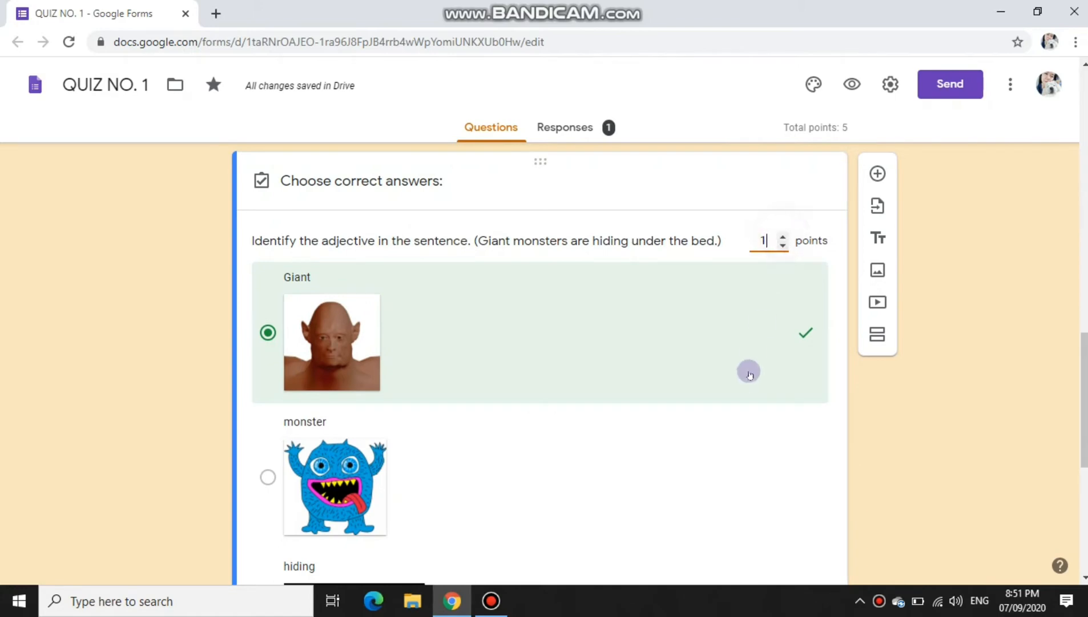
{"action": "scroll", "coordinate": [748, 371], "scroll_direction": "down", "scroll_amount": 5}
{"action": "scroll", "coordinate": [751, 396], "scroll_direction": "down", "scroll_amount": 2}
{"action": "left_click", "coordinate": [787, 502]}
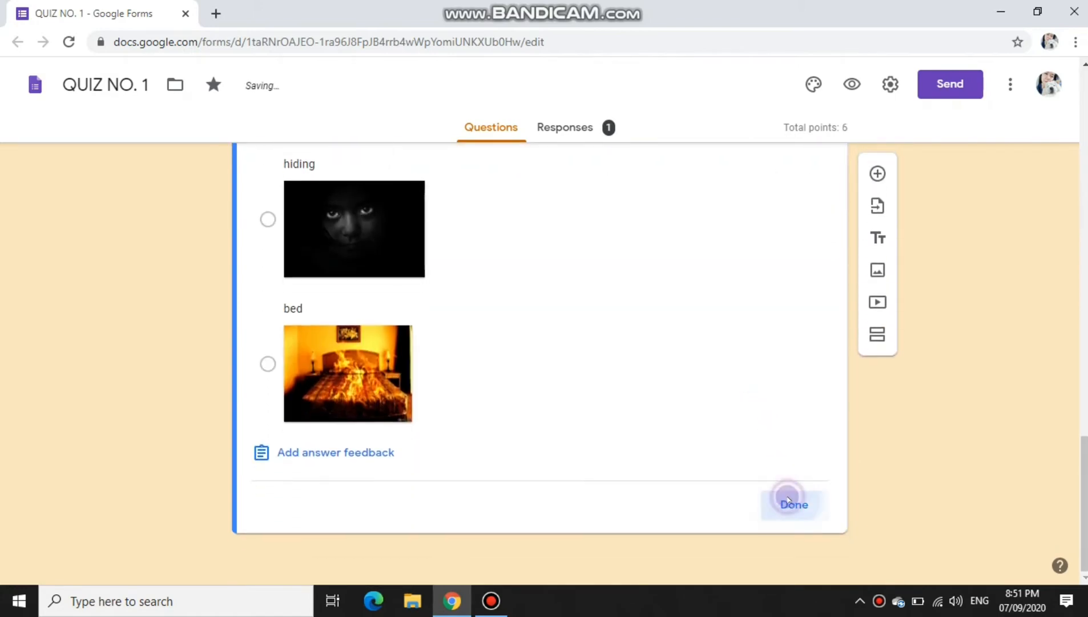
{"action": "scroll", "coordinate": [780, 462], "scroll_direction": "down", "scroll_amount": 10}
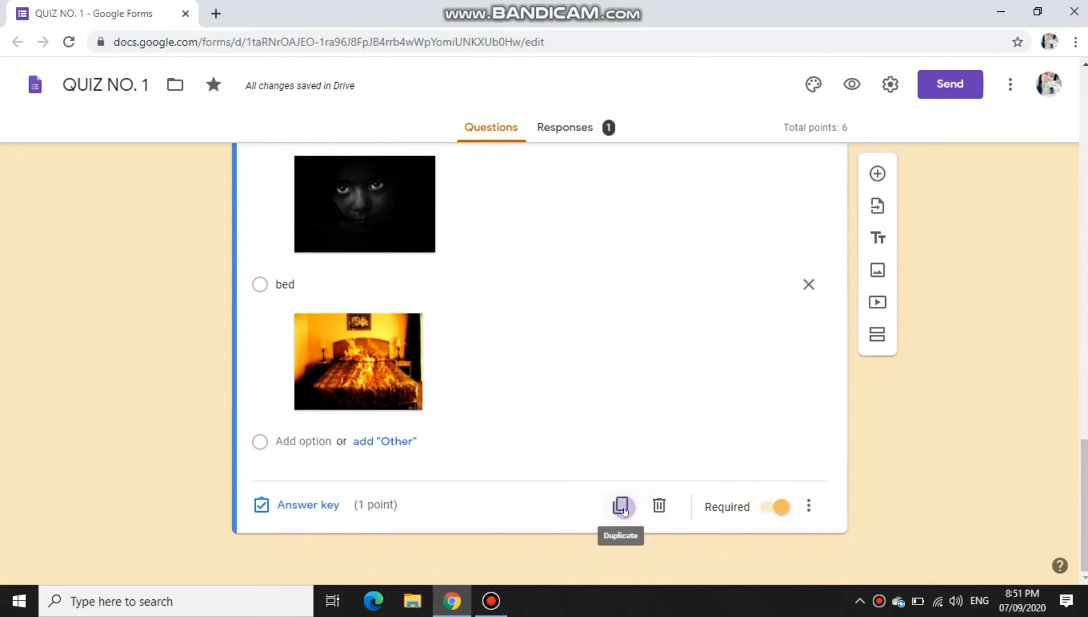
{"action": "left_click", "coordinate": [622, 506]}
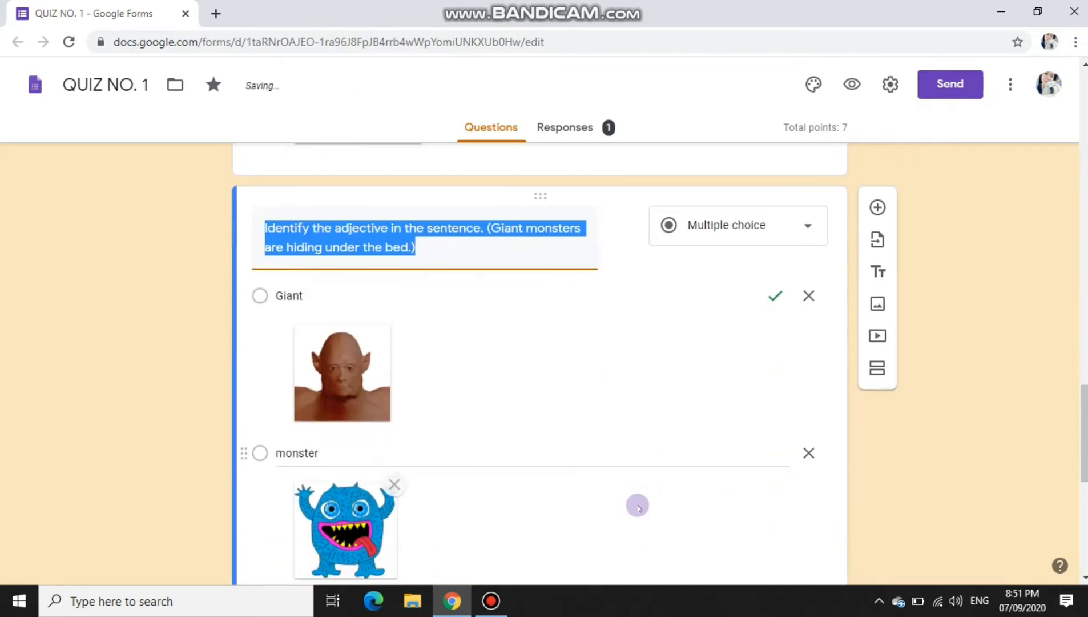
{"action": "scroll", "coordinate": [433, 352], "scroll_direction": "down", "scroll_amount": 4}
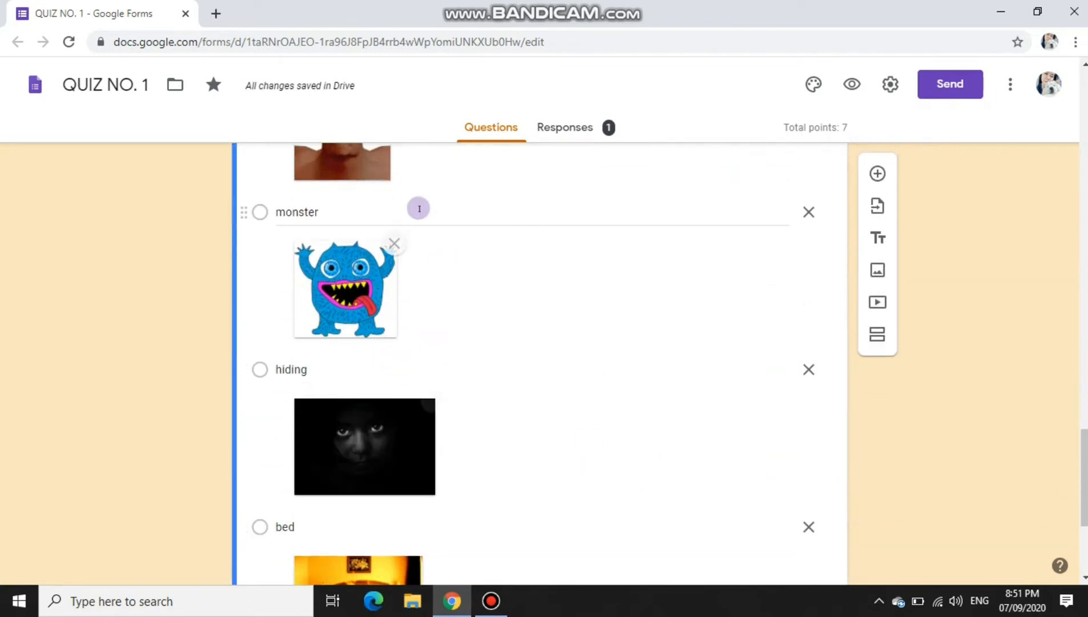
{"action": "scroll", "coordinate": [418, 260], "scroll_direction": "up", "scroll_amount": 4}
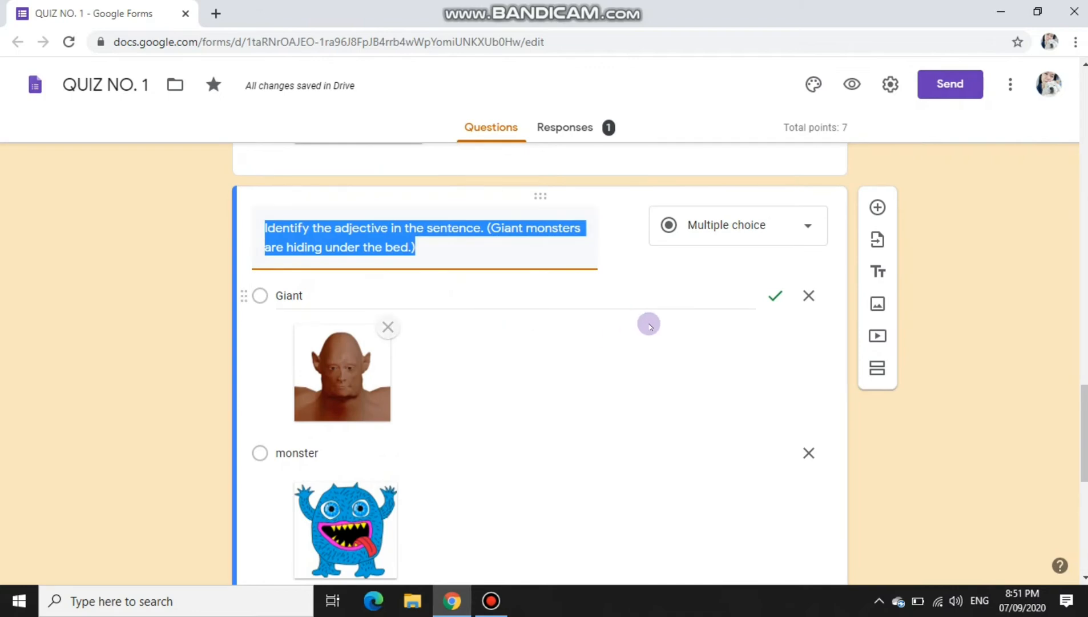
{"action": "scroll", "coordinate": [673, 479], "scroll_direction": "down", "scroll_amount": 3}
{"action": "scroll", "coordinate": [674, 491], "scroll_direction": "down", "scroll_amount": 4}
{"action": "scroll", "coordinate": [674, 476], "scroll_direction": "up", "scroll_amount": 7}
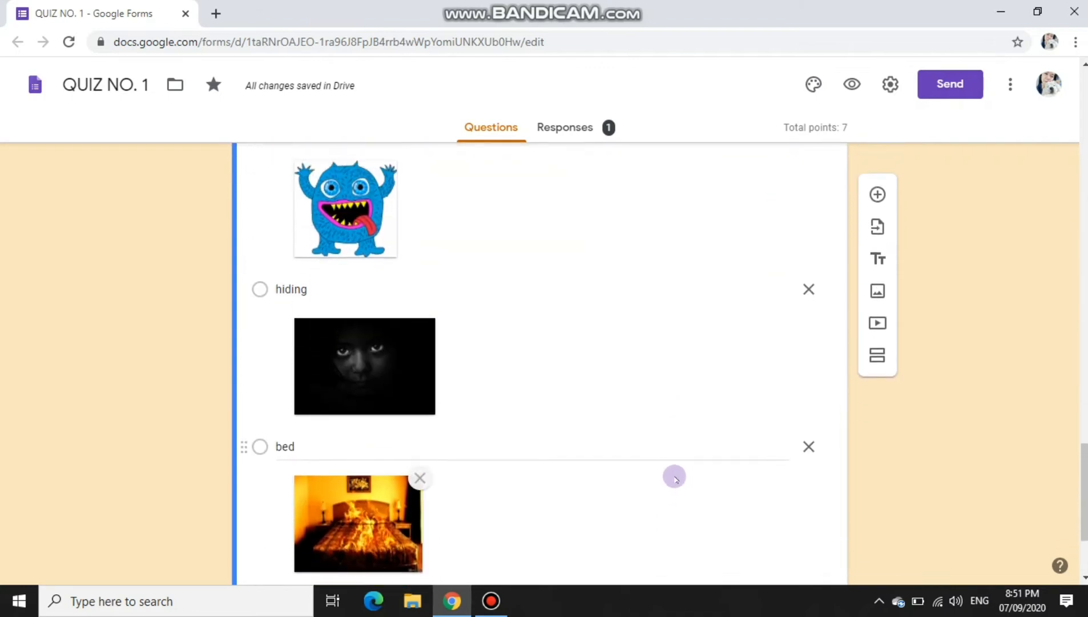
{"action": "scroll", "coordinate": [604, 502], "scroll_direction": "down", "scroll_amount": 4}
{"action": "scroll", "coordinate": [457, 268], "scroll_direction": "up", "scroll_amount": 5}
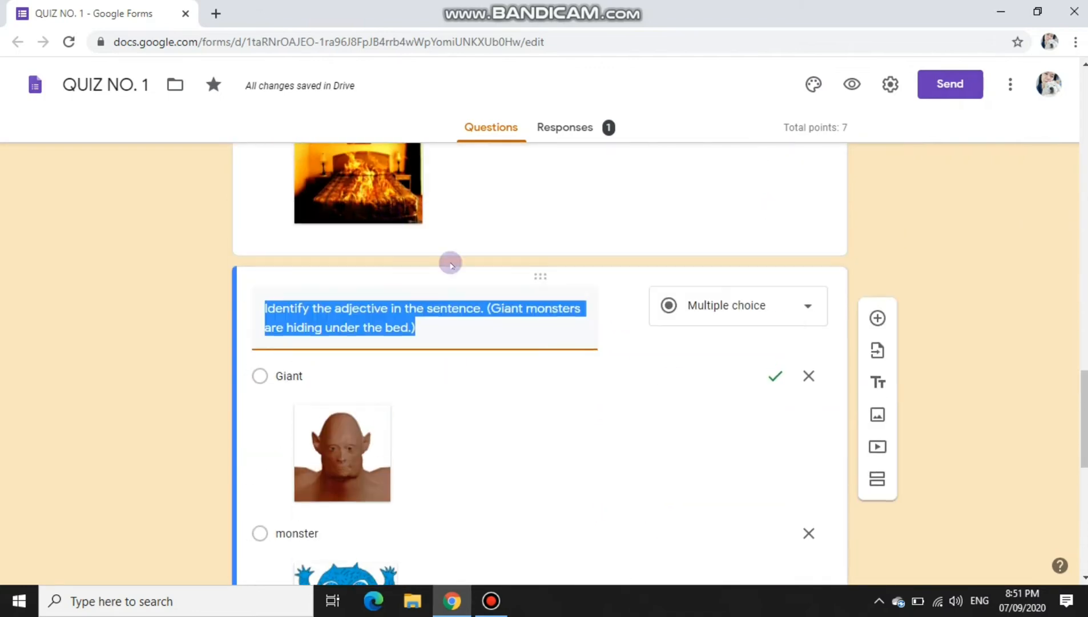
{"action": "scroll", "coordinate": [528, 330], "scroll_direction": "down", "scroll_amount": 10}
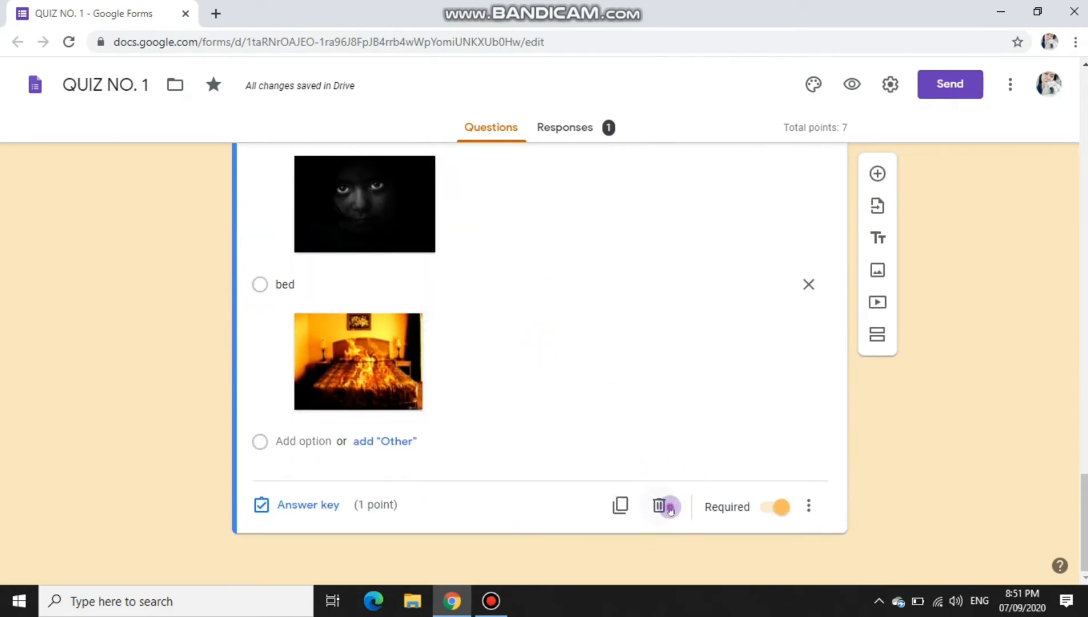
{"action": "left_click", "coordinate": [661, 506]}
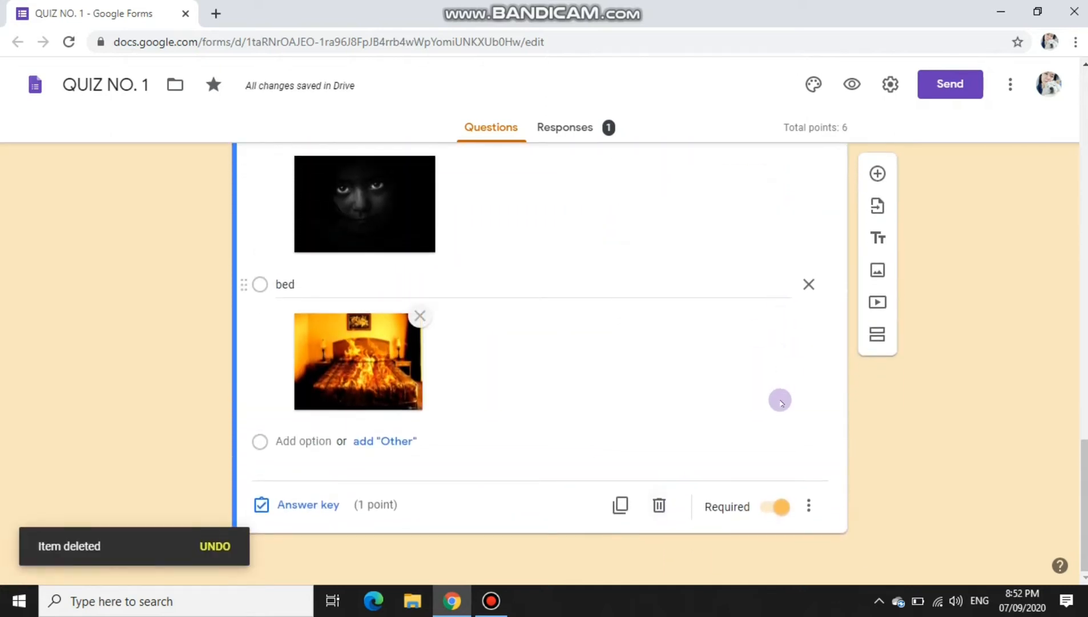
{"action": "scroll", "coordinate": [899, 303], "scroll_direction": "up", "scroll_amount": 4}
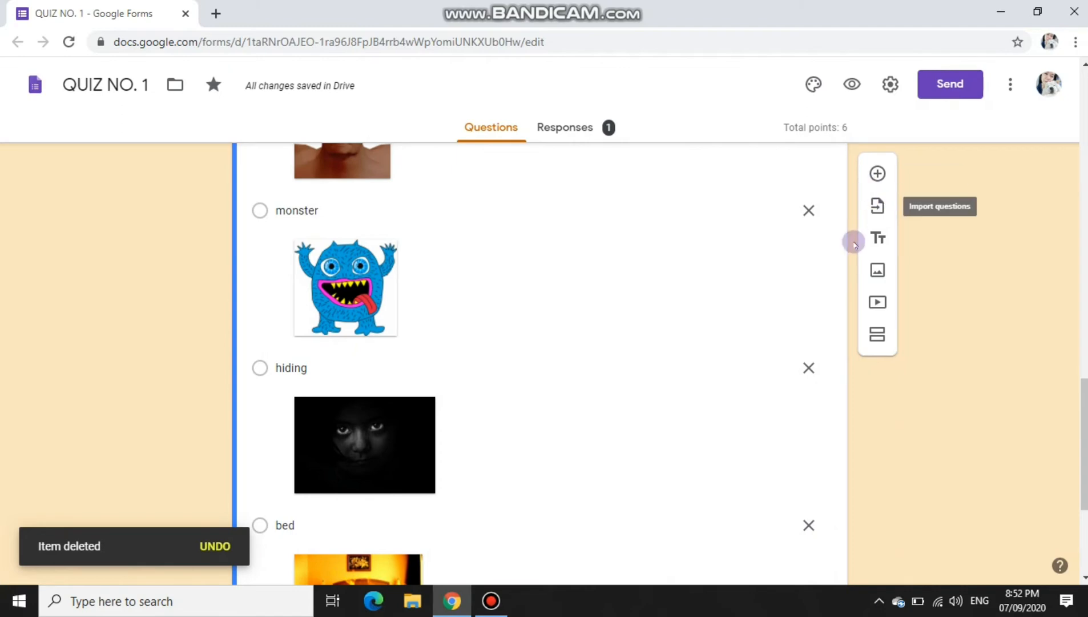
{"action": "scroll", "coordinate": [889, 323], "scroll_direction": "down", "scroll_amount": 4}
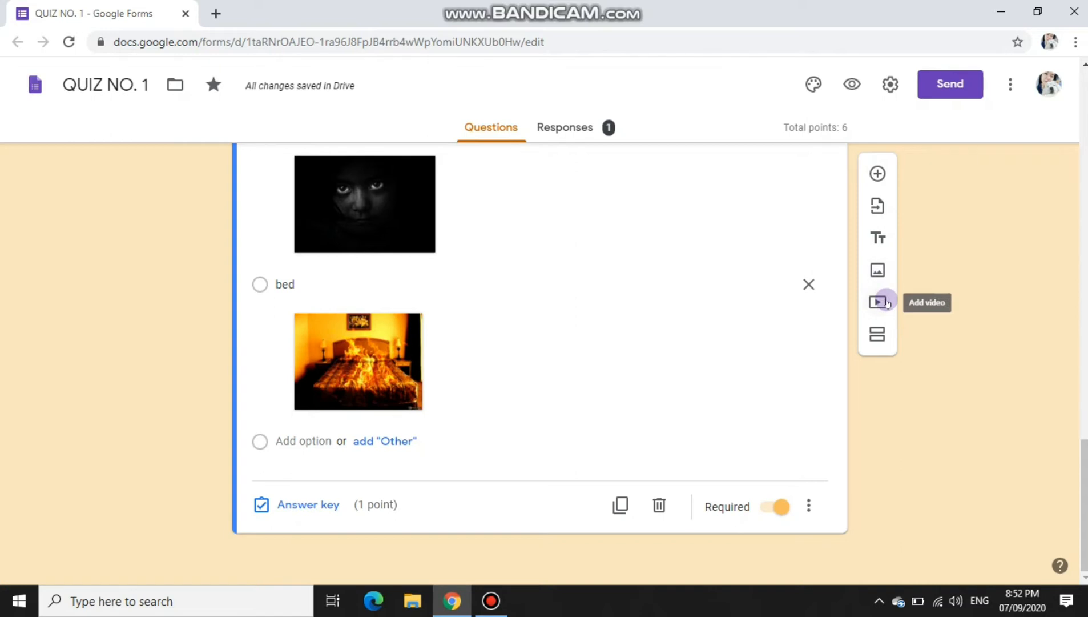
{"action": "left_click", "coordinate": [878, 302]}
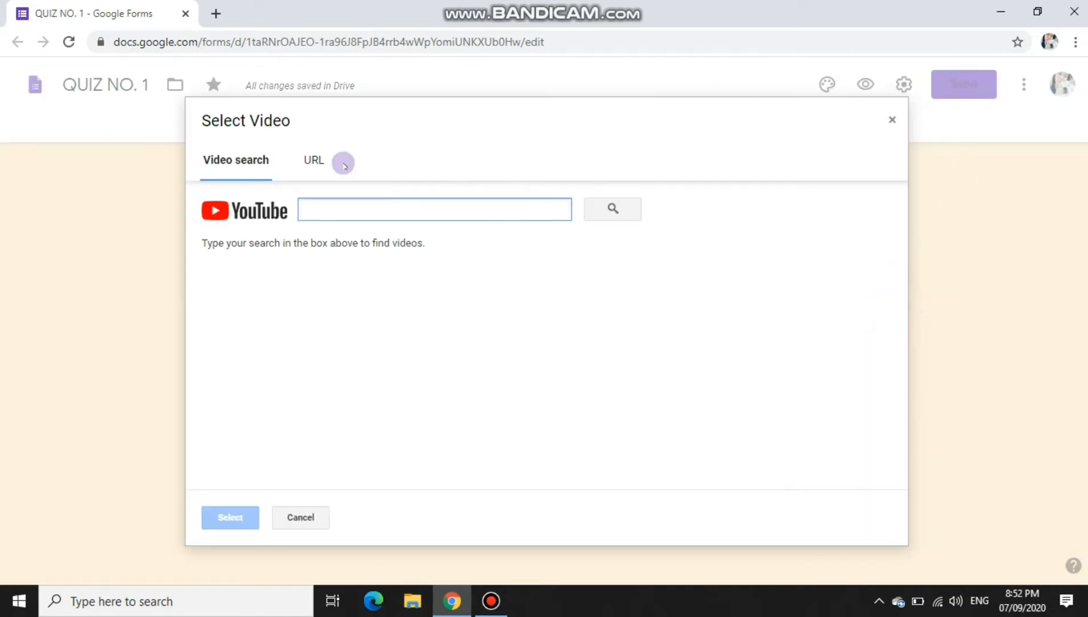
{"action": "left_click", "coordinate": [207, 167]}
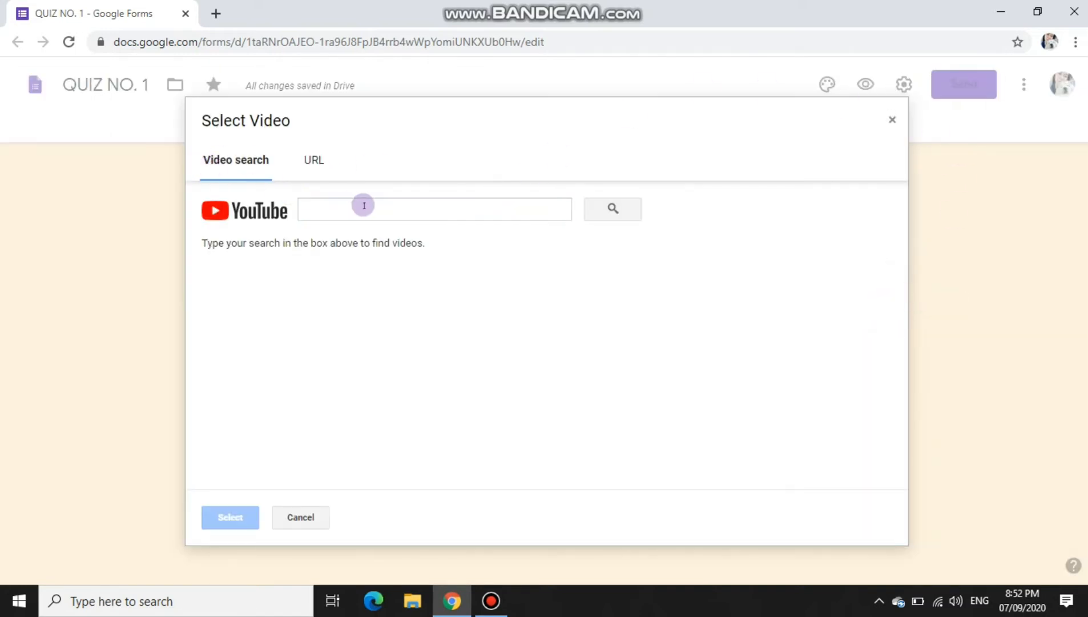
{"action": "left_click", "coordinate": [315, 160]}
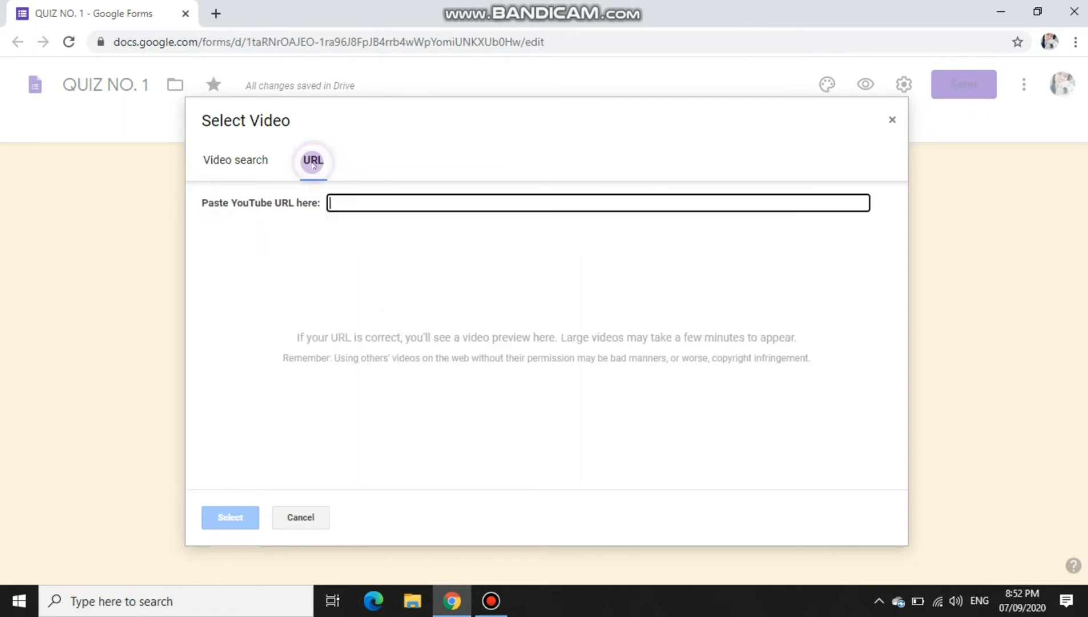
{"action": "left_click", "coordinate": [338, 203]}
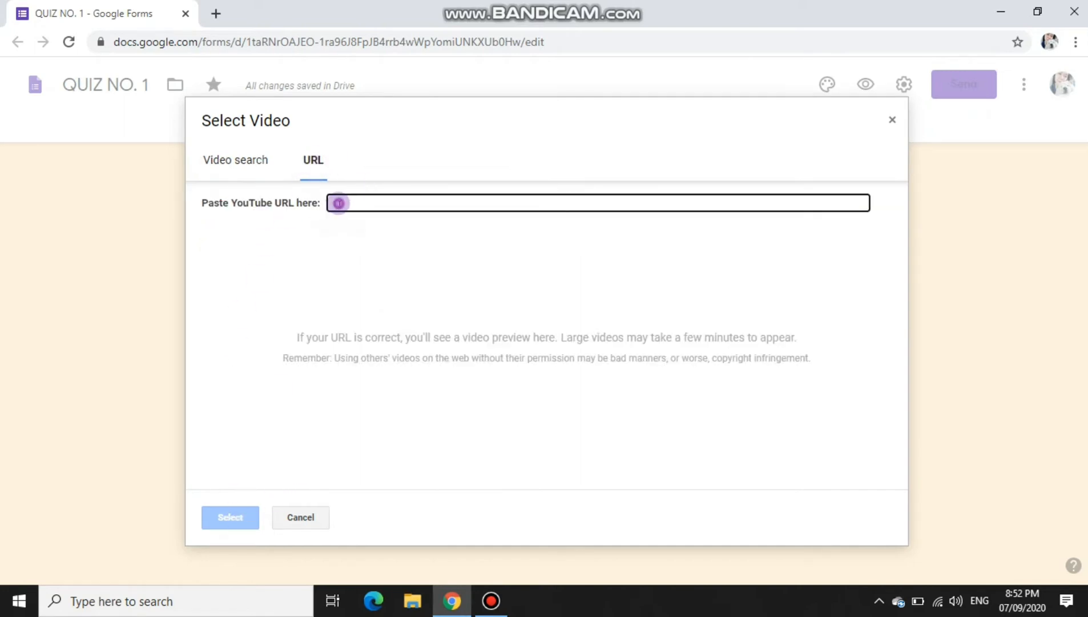
{"action": "left_click", "coordinate": [301, 517]}
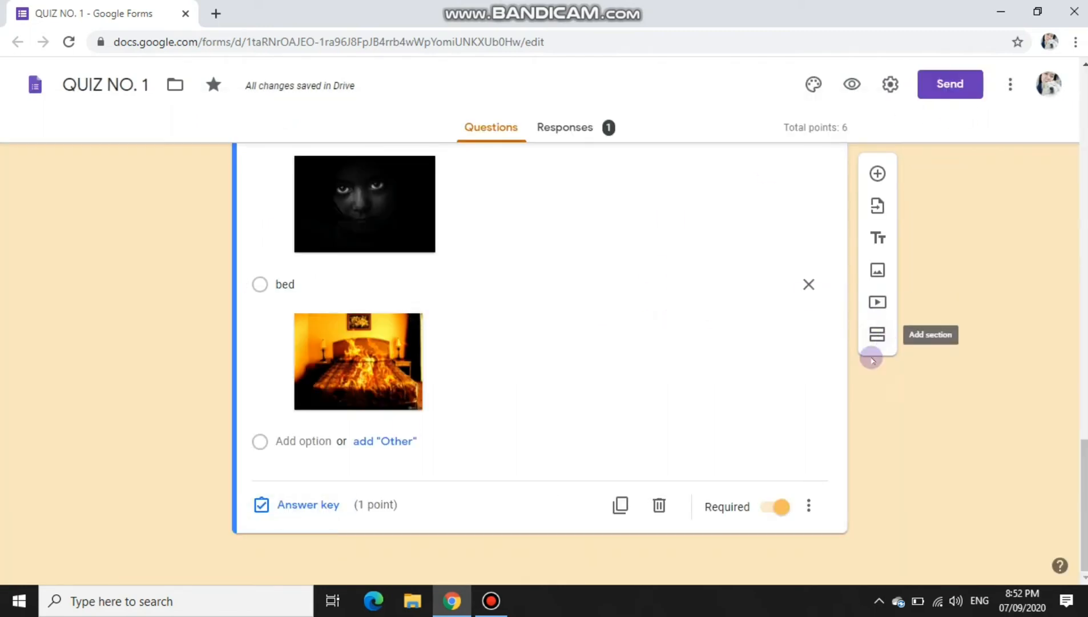
Step: Insert a new Checkboxes question below the bed-picture question and place the cursor in its title
{"action": "left_click", "coordinate": [871, 179]}
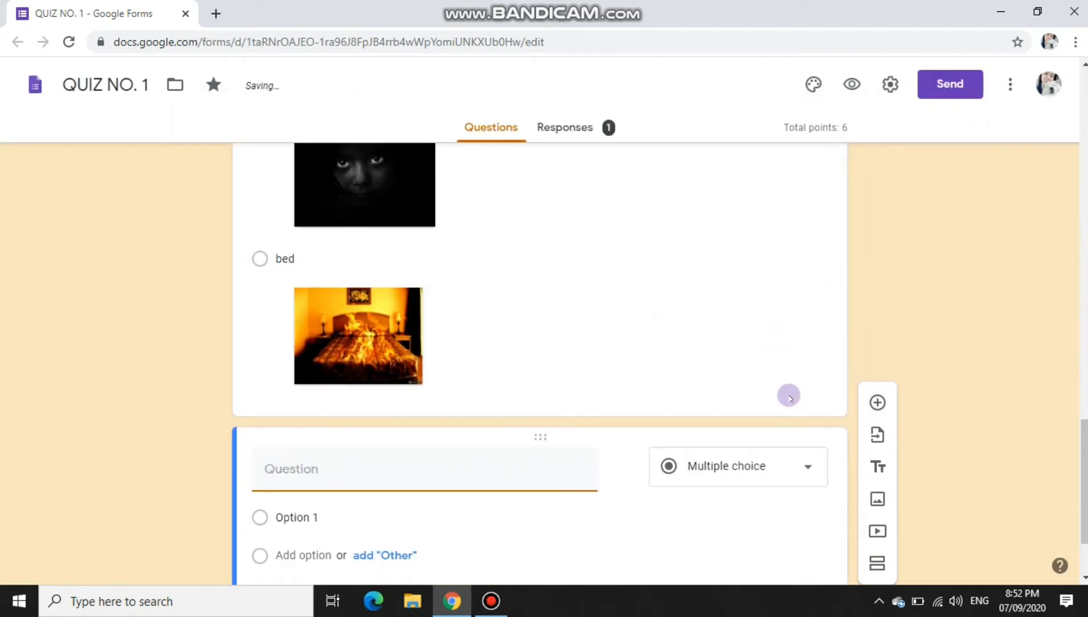
{"action": "left_click", "coordinate": [797, 344]}
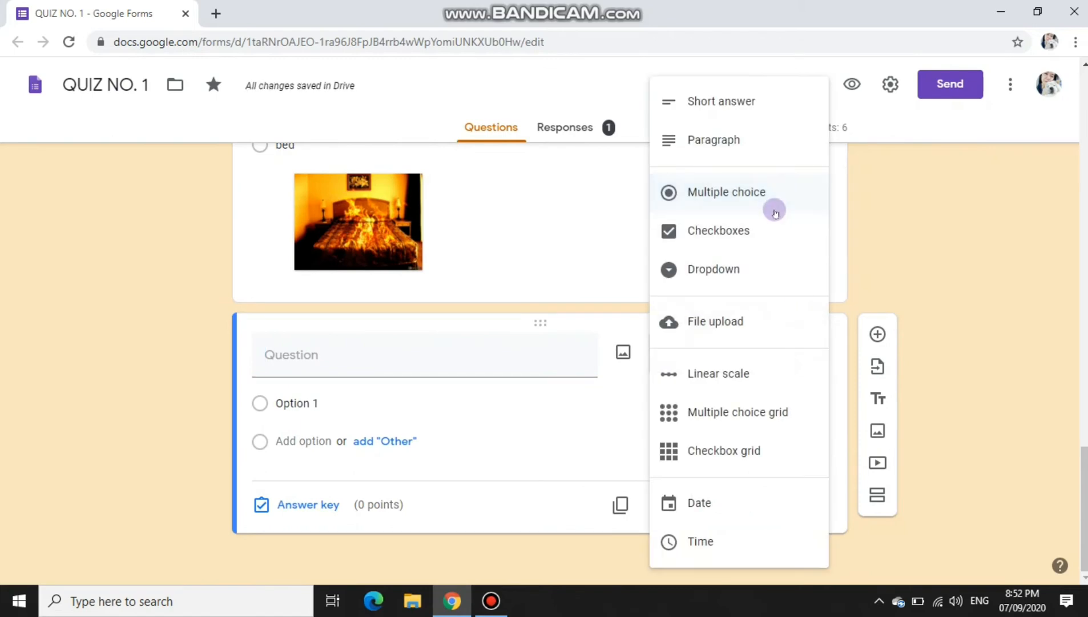
{"action": "scroll", "coordinate": [396, 286], "scroll_direction": "up", "scroll_amount": 10}
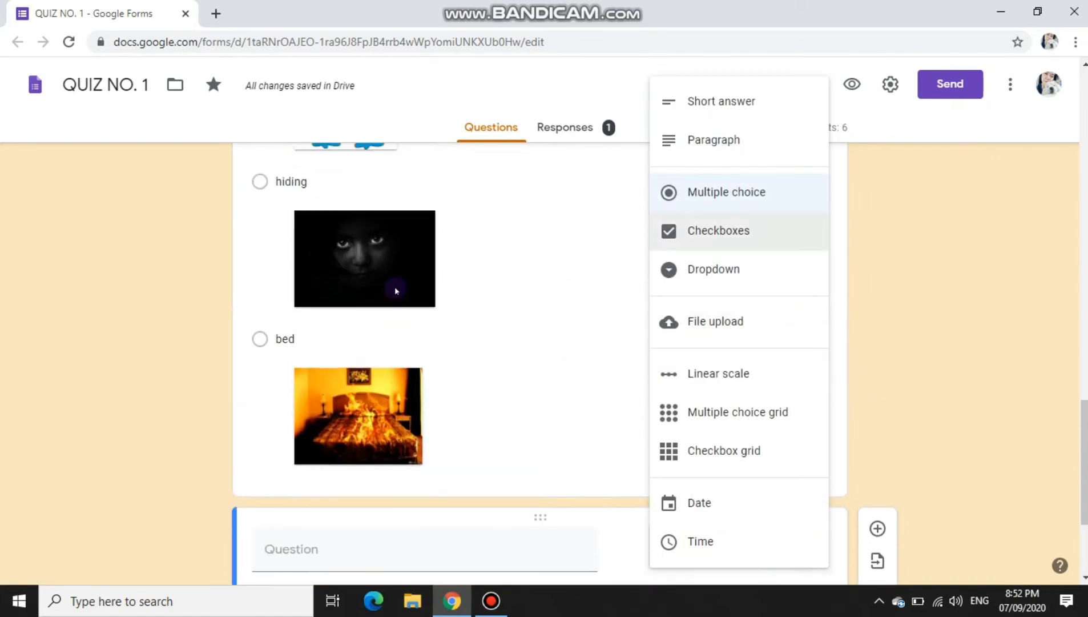
{"action": "scroll", "coordinate": [396, 290], "scroll_direction": "down", "scroll_amount": 5}
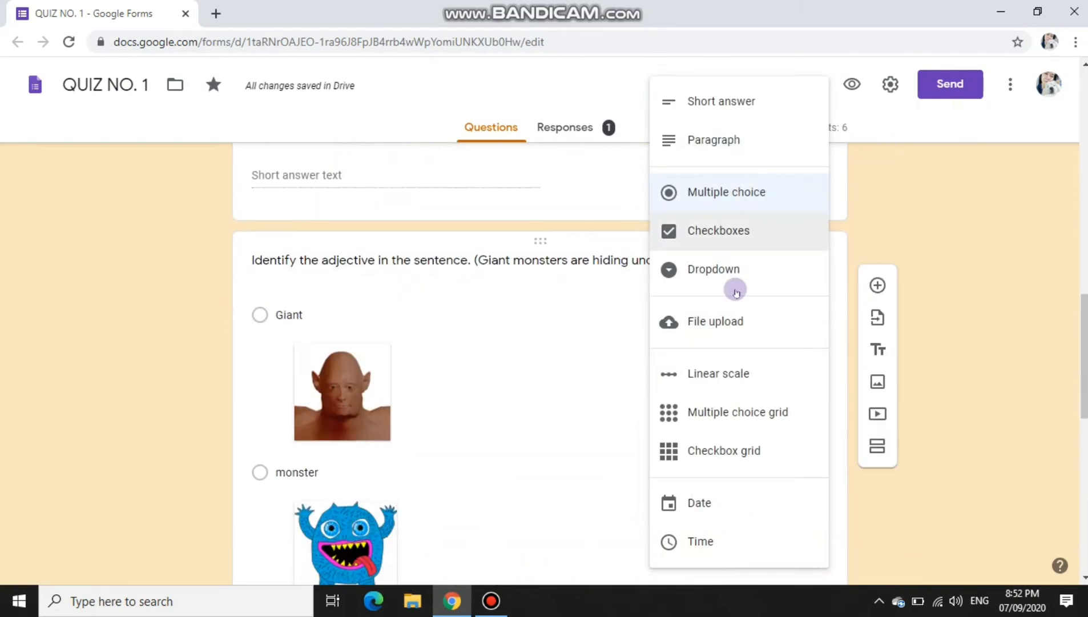
{"action": "left_click", "coordinate": [765, 228]}
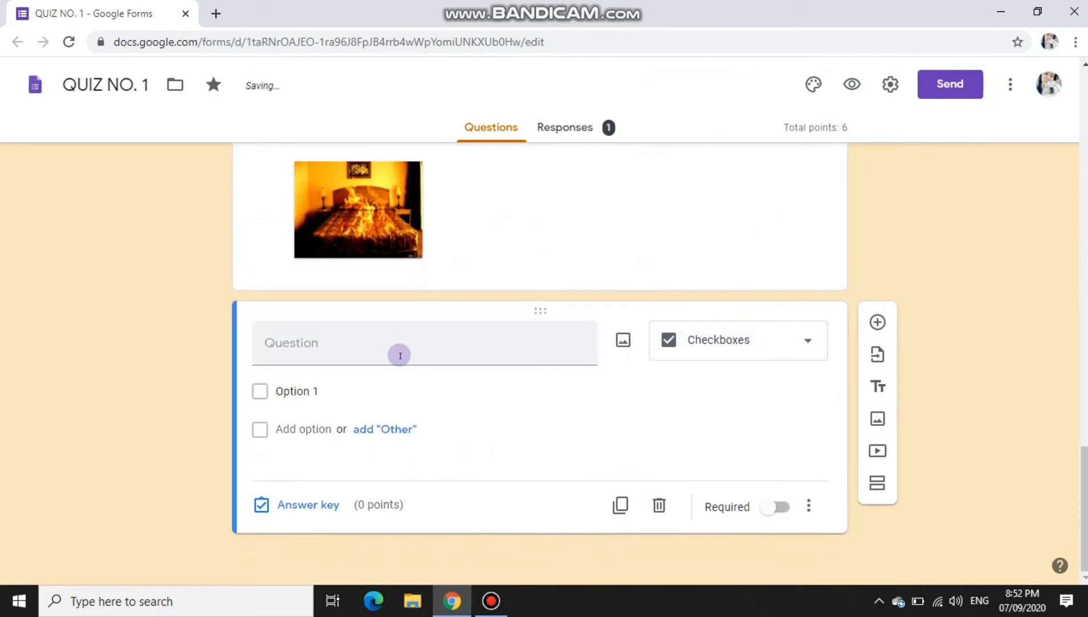
{"action": "left_click", "coordinate": [401, 355]}
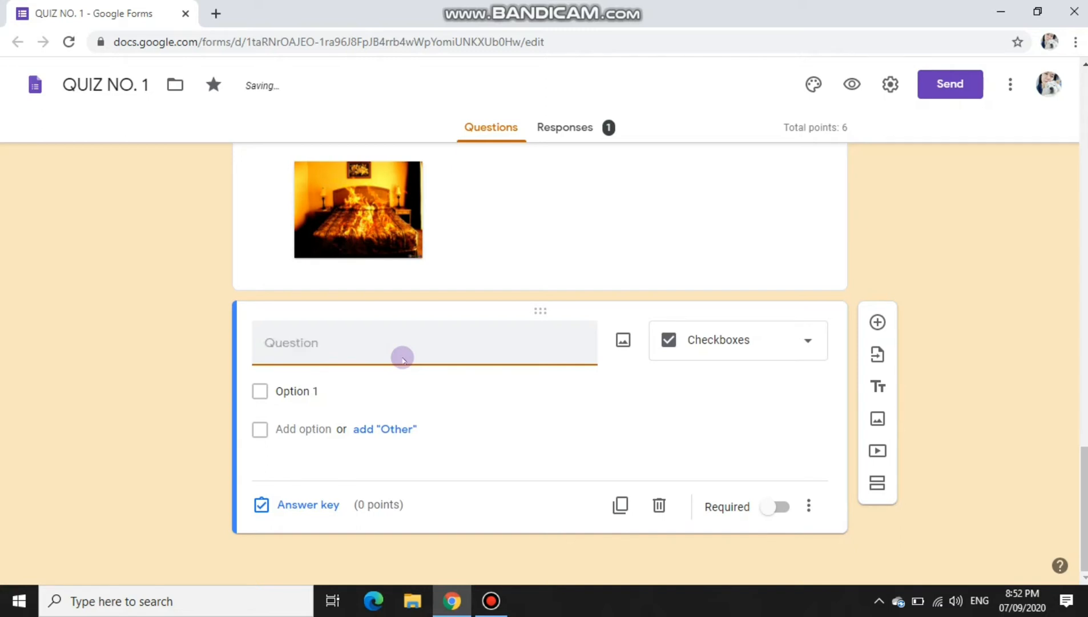
Step: Title it 'Select examples of Personal Title Adjective' with choices Mr., Dr., She, It and King
{"action": "type", "text": "elect exampl"}
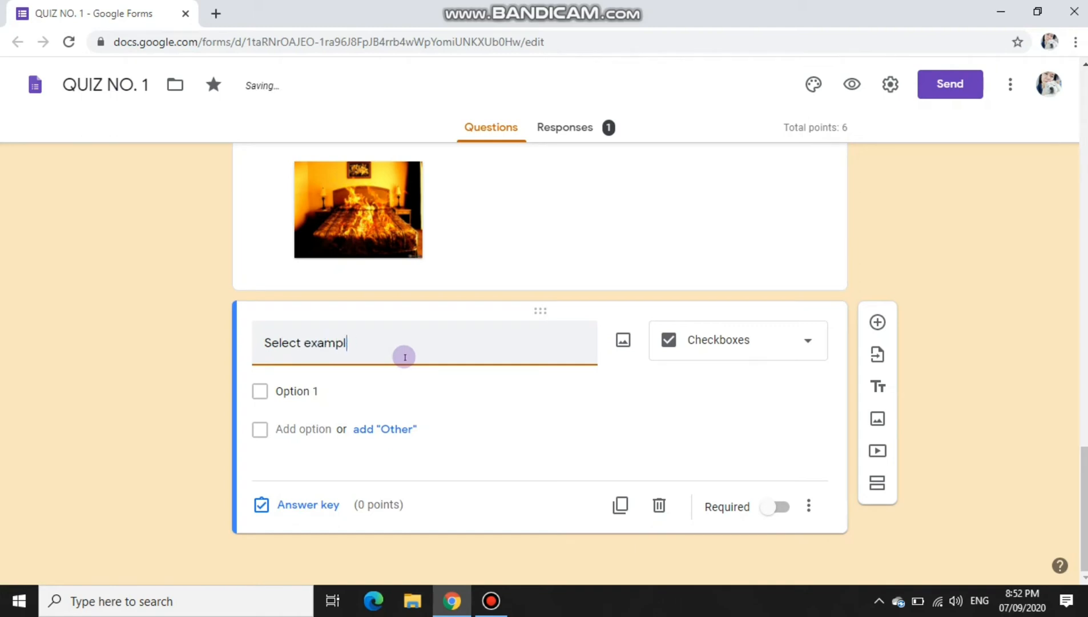
{"action": "type", "text": " of Personal ti"}
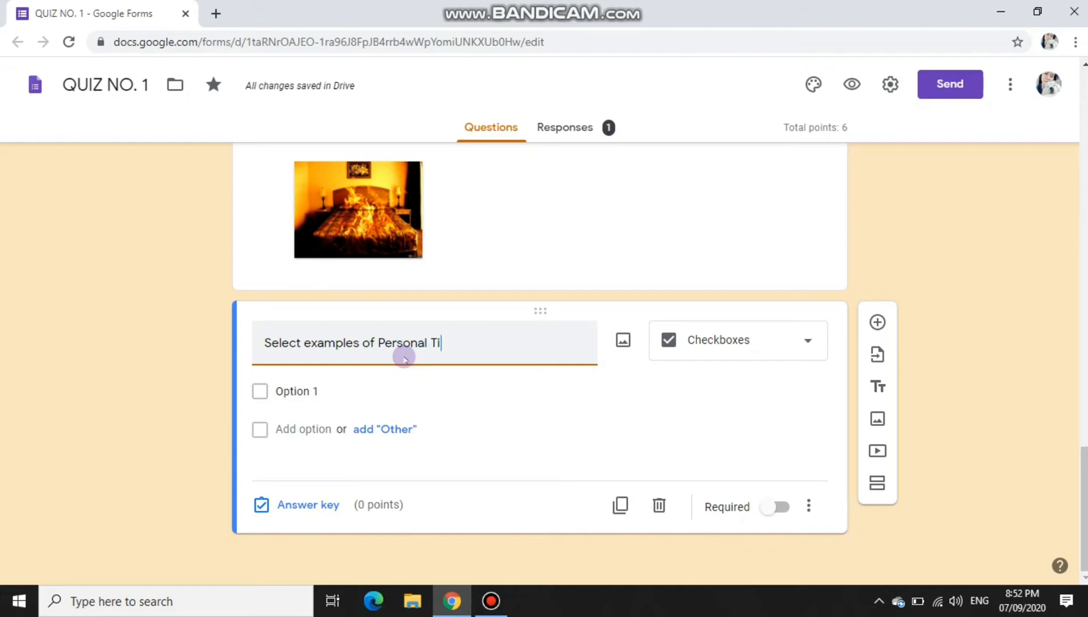
{"action": "type", "text": "tle Adjective"}
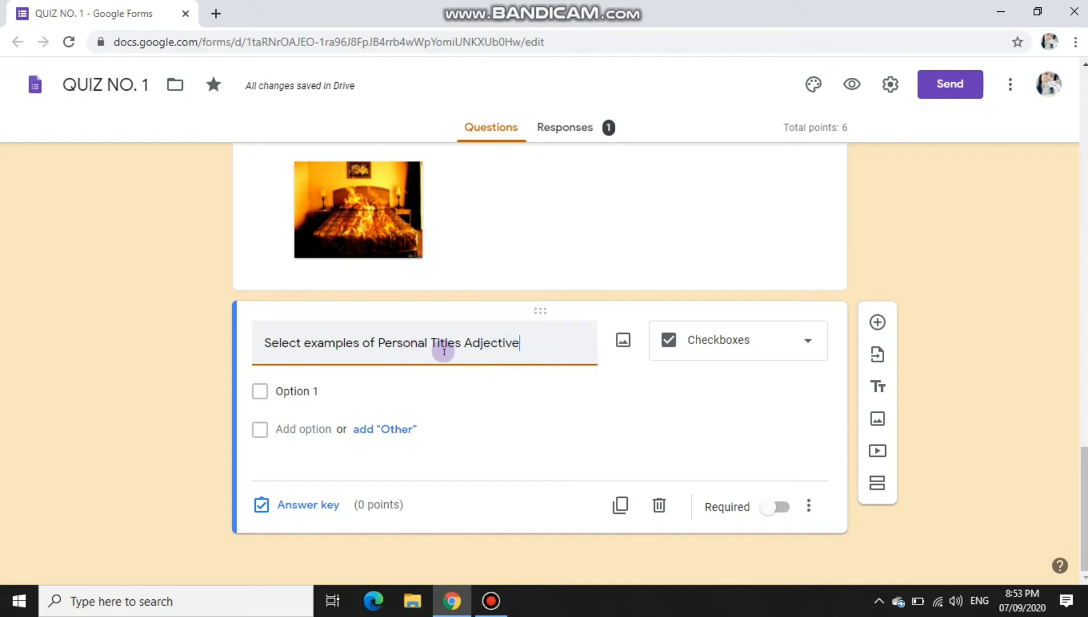
{"action": "left_click", "coordinate": [463, 343]}
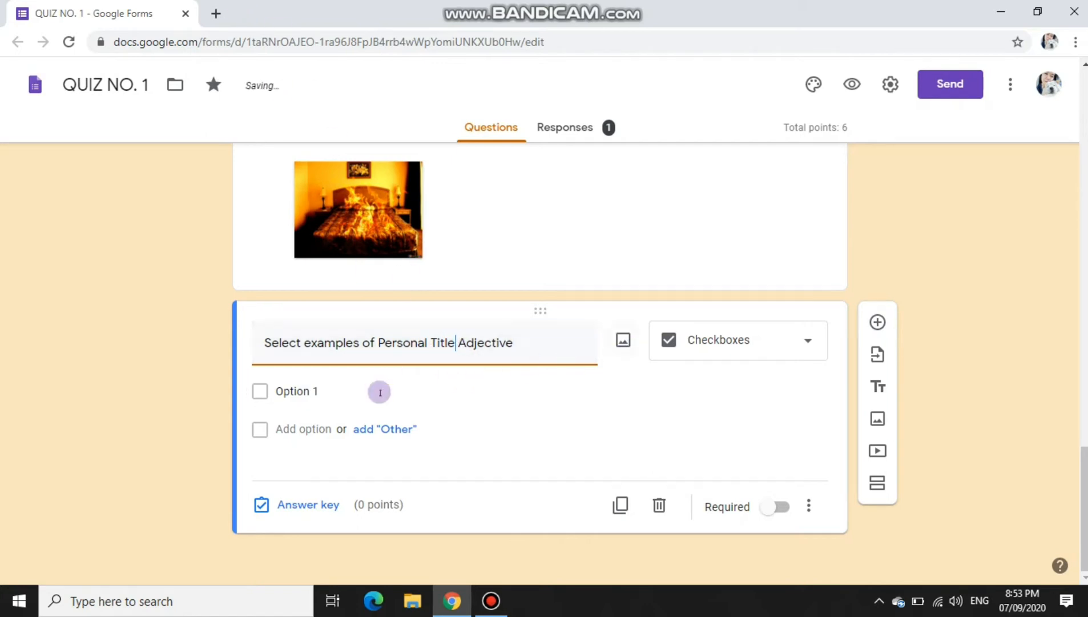
{"action": "left_click", "coordinate": [291, 390]}
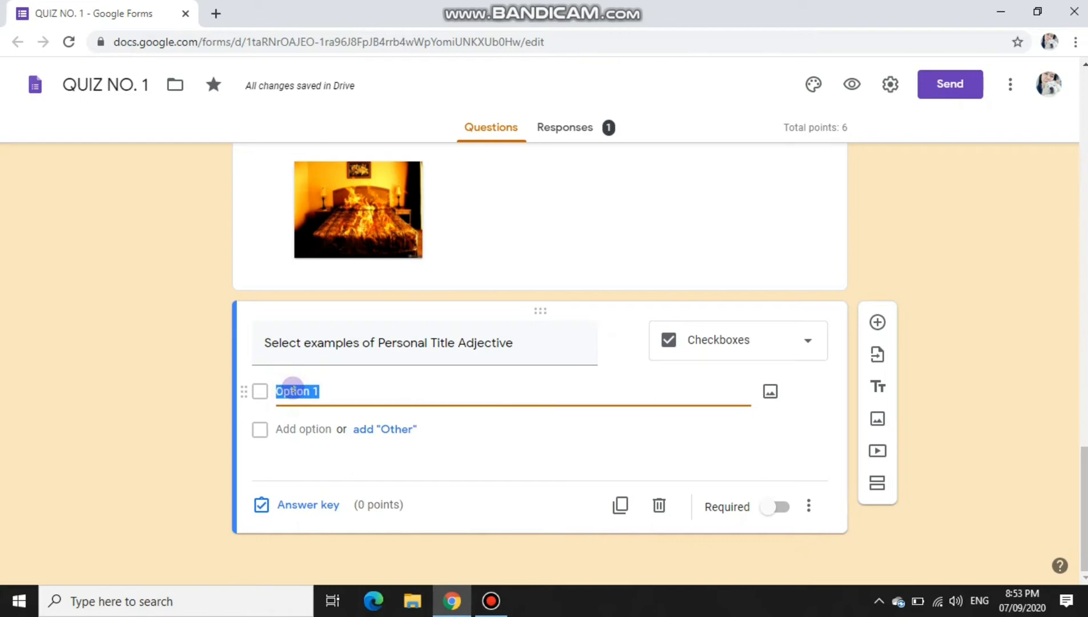
{"action": "type", "text": "Mr."}
{"action": "left_click", "coordinate": [284, 428]}
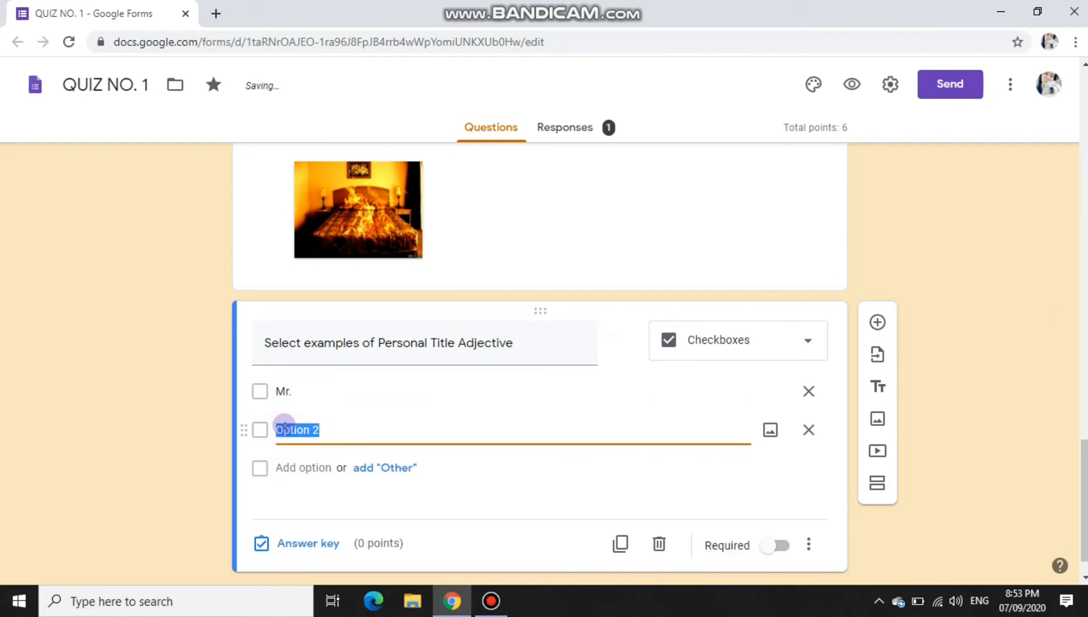
{"action": "type", "text": "Dr"}
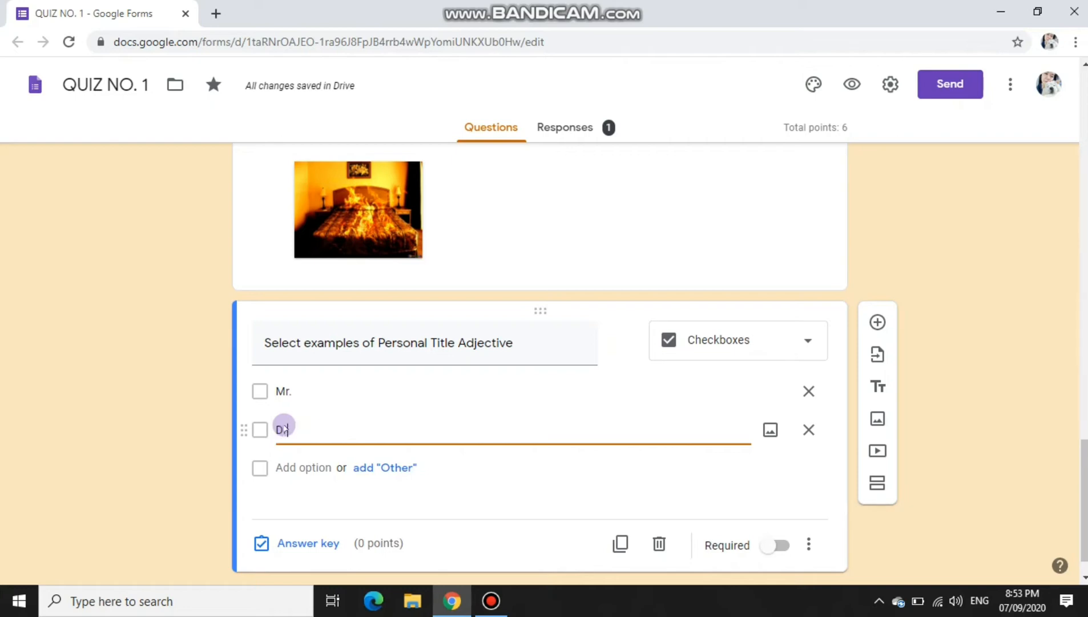
{"action": "type", "text": "."}
{"action": "left_click", "coordinate": [288, 467]}
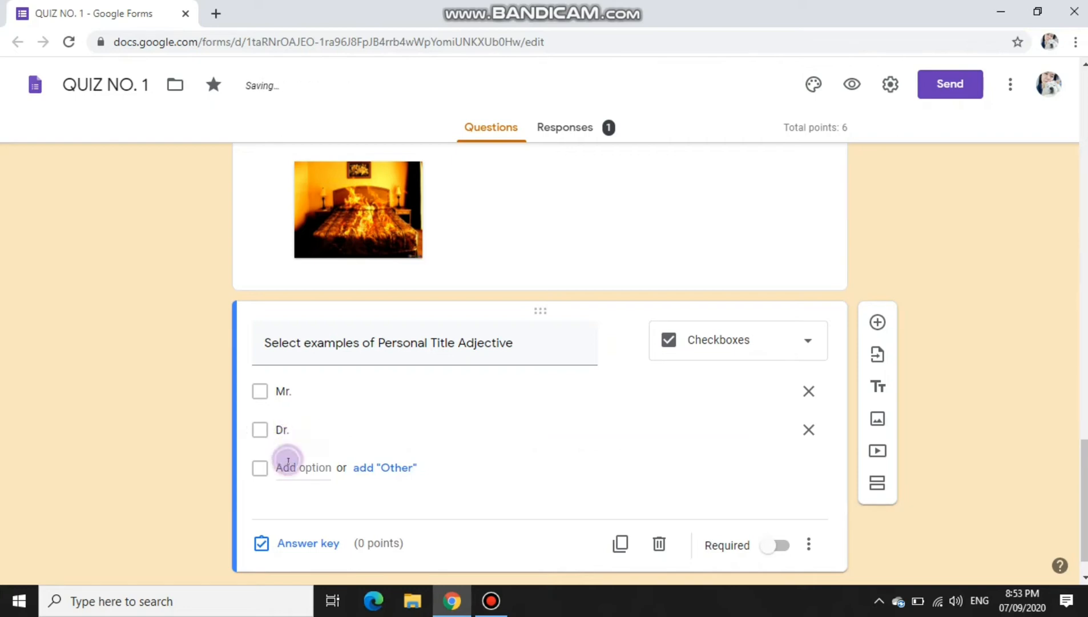
{"action": "type", "text": "She"}
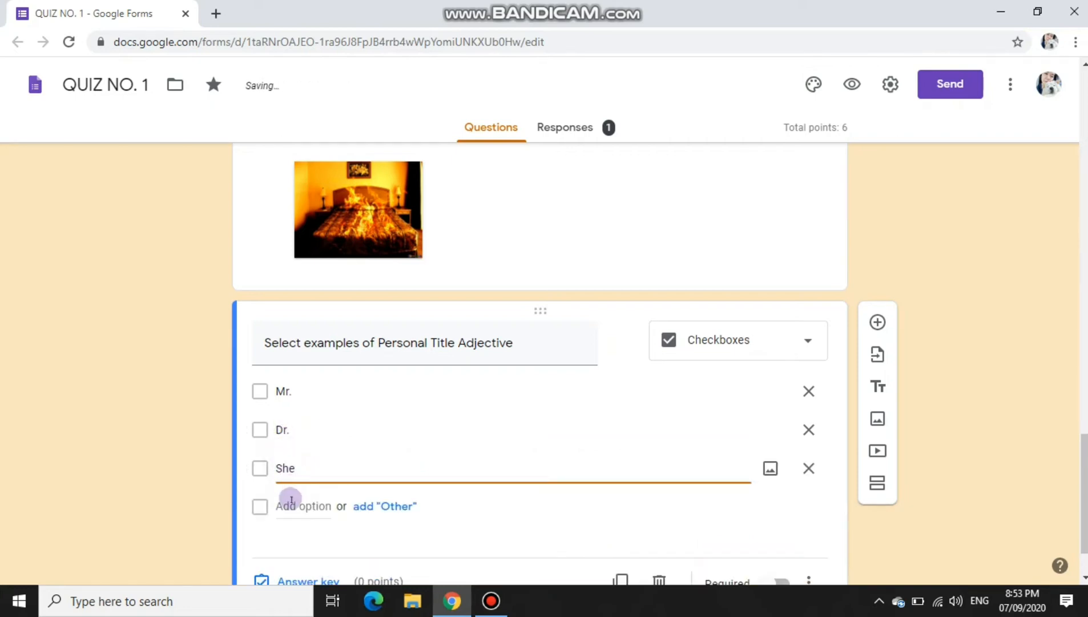
{"action": "left_click", "coordinate": [288, 506]}
{"action": "type", "text": "It"}
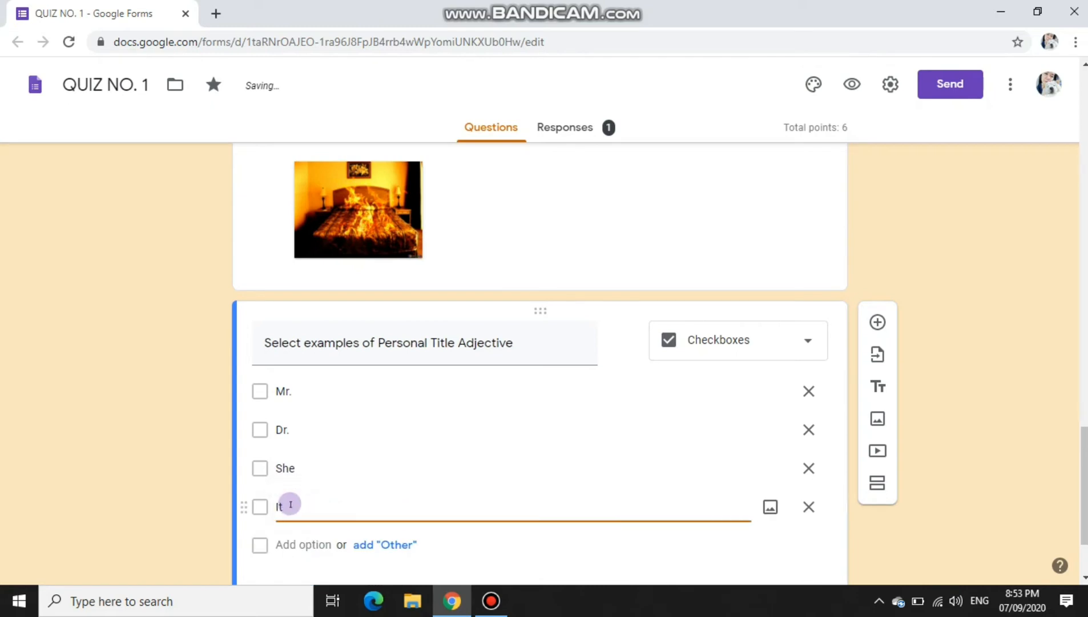
{"action": "left_click", "coordinate": [285, 544]}
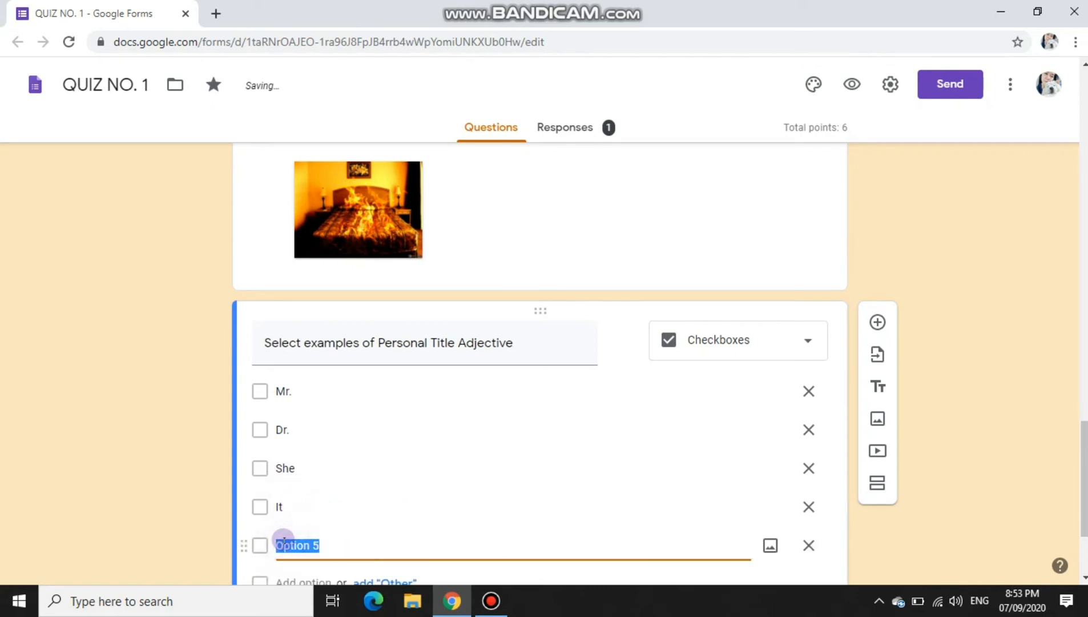
{"action": "type", "text": "King"}
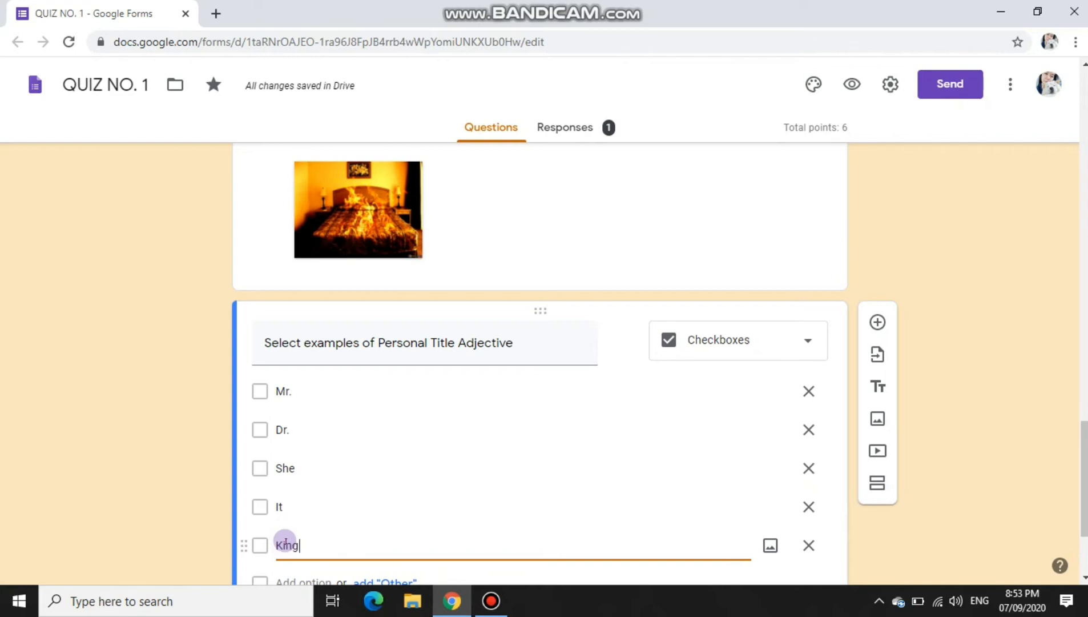
Step: Add Uncle and Princess as choices, then move It to the end of the list
{"action": "scroll", "coordinate": [286, 542], "scroll_direction": "down", "scroll_amount": 3}
{"action": "left_click", "coordinate": [284, 429]}
{"action": "type", "text": "Uncle"}
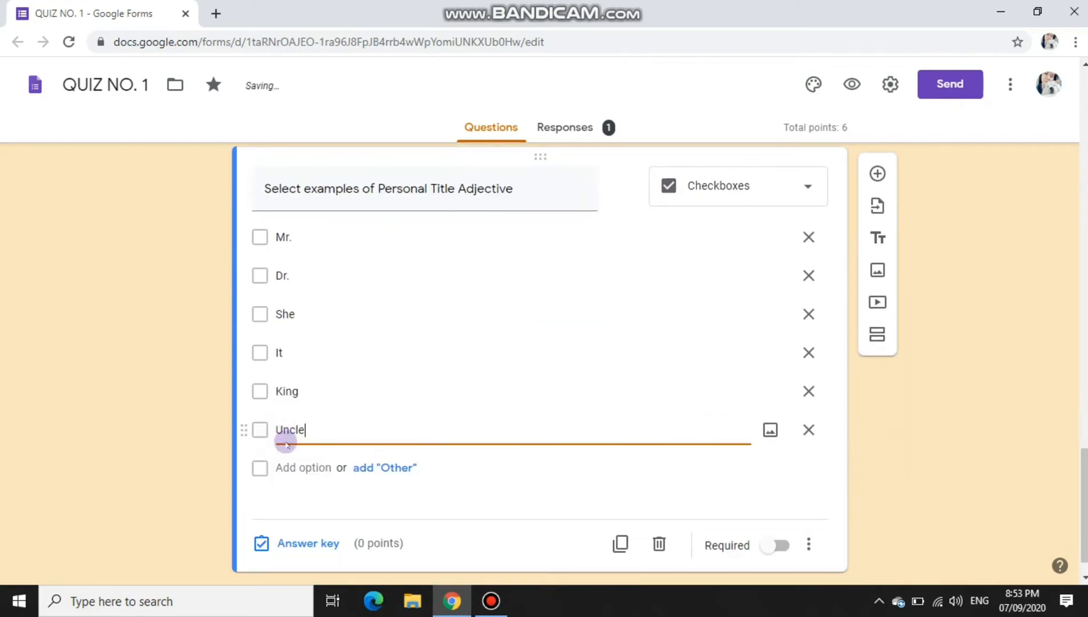
{"action": "left_click", "coordinate": [289, 467]}
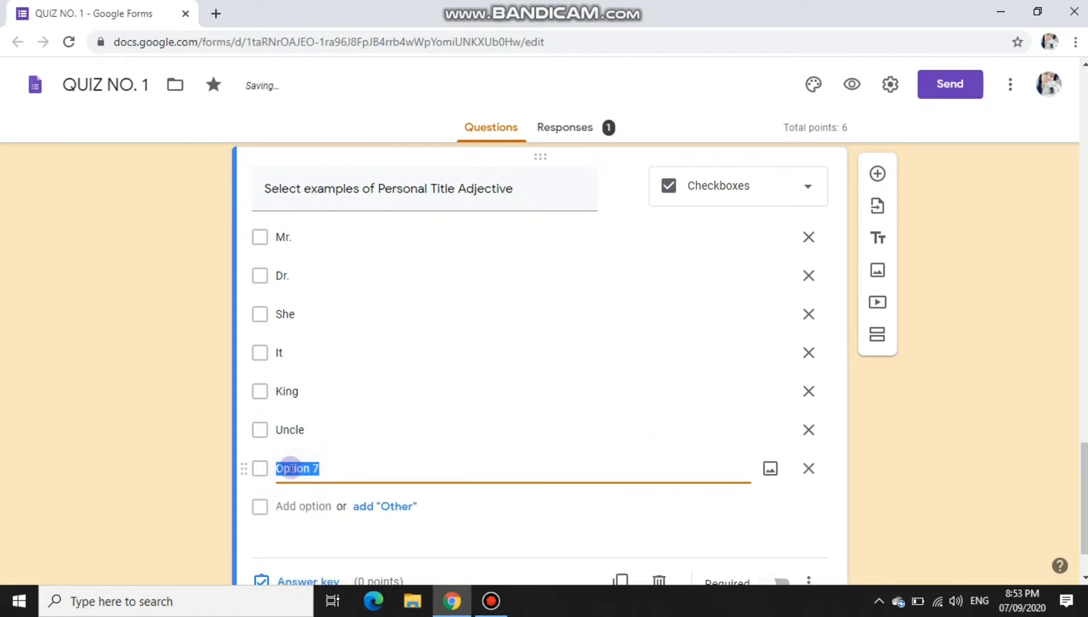
{"action": "type", "text": "Princess"}
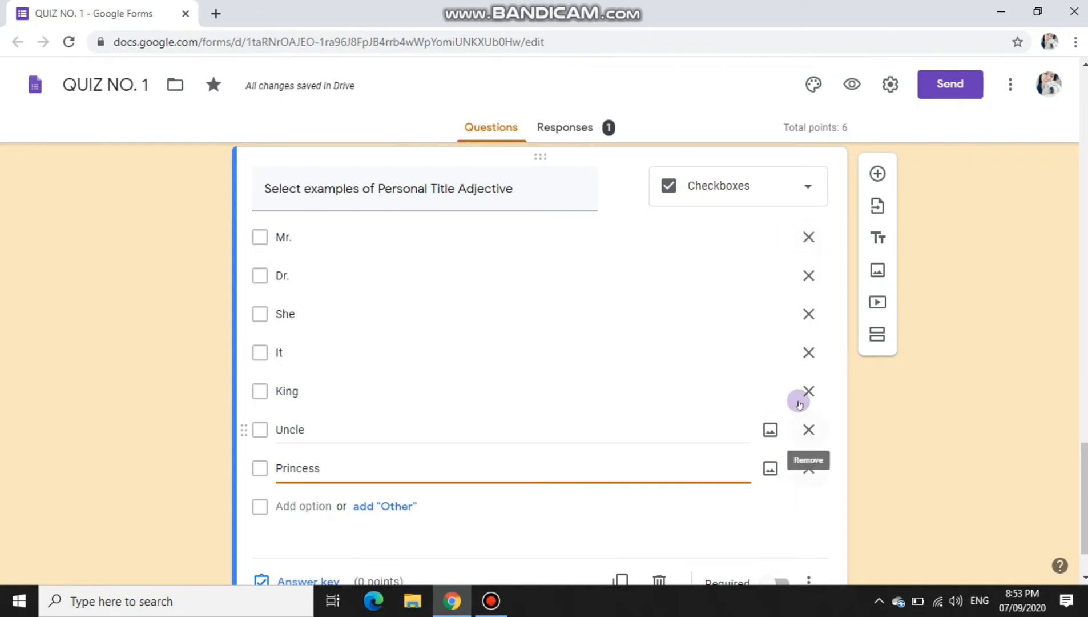
{"action": "left_click", "coordinate": [809, 353]}
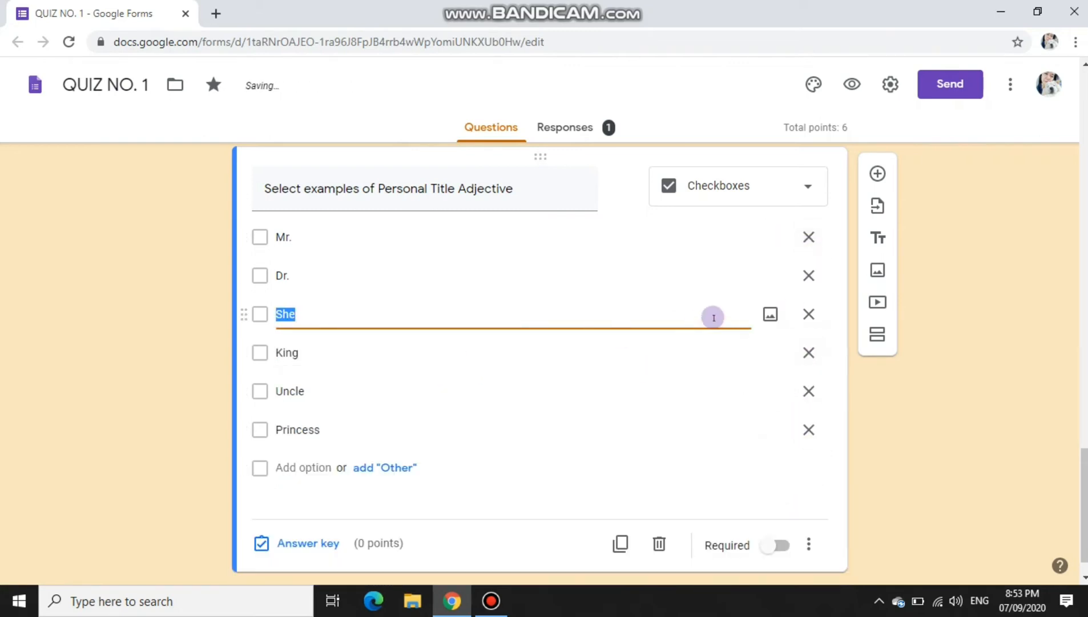
{"action": "left_click", "coordinate": [303, 467]}
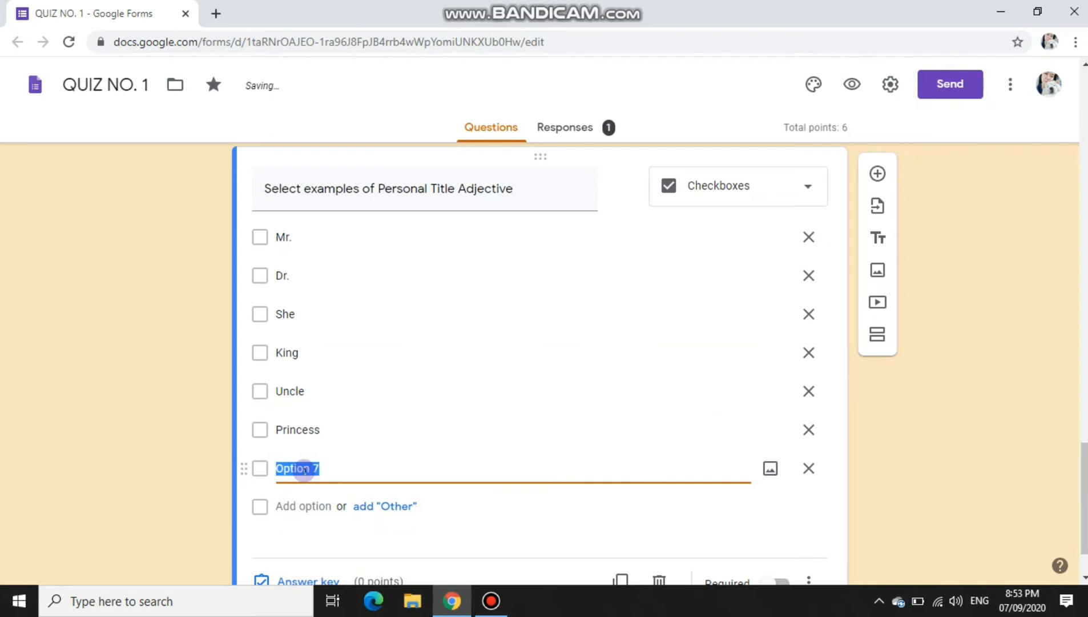
{"action": "type", "text": "It"}
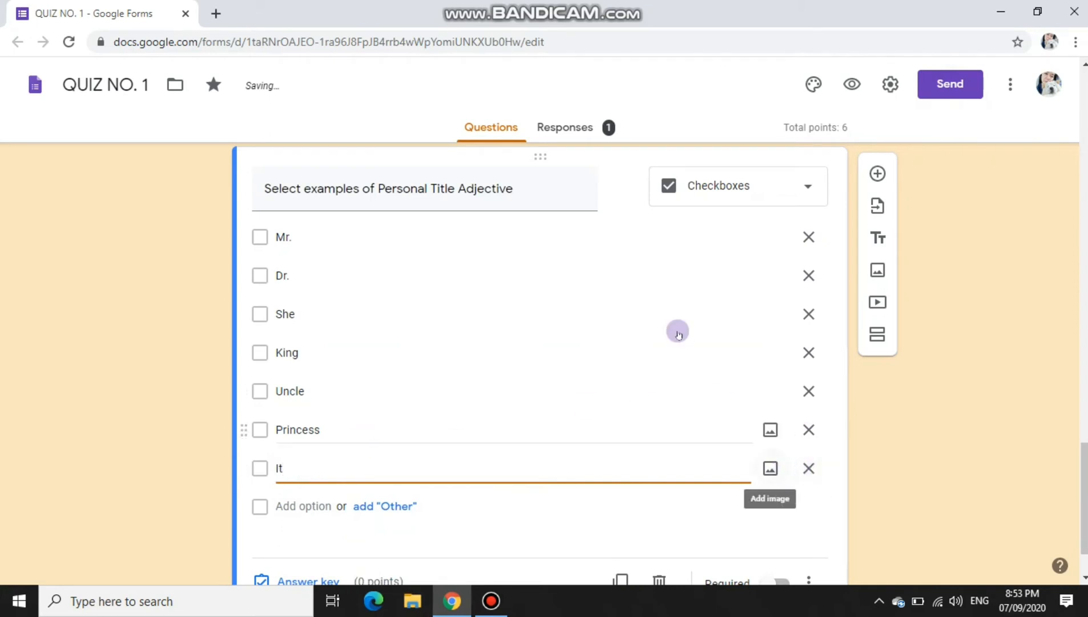
{"action": "scroll", "coordinate": [461, 501], "scroll_direction": "down", "scroll_amount": 2}
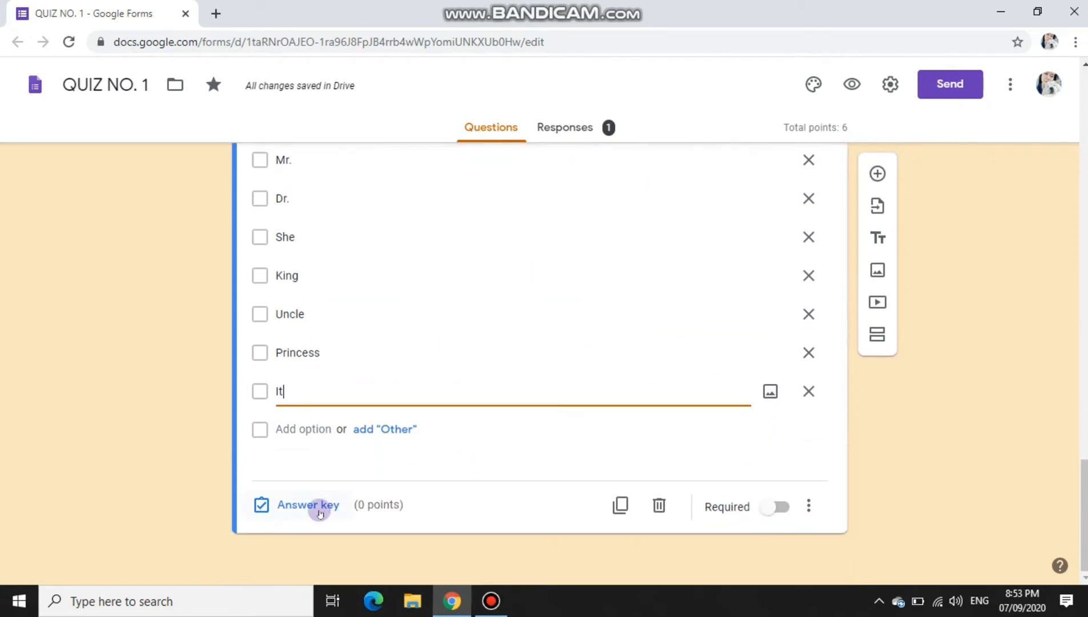
{"action": "left_click", "coordinate": [308, 505]}
Step: Mark Mr., Dr., King, Uncle and Princess as correct and set the question to 5 points
{"action": "left_click", "coordinate": [267, 245]}
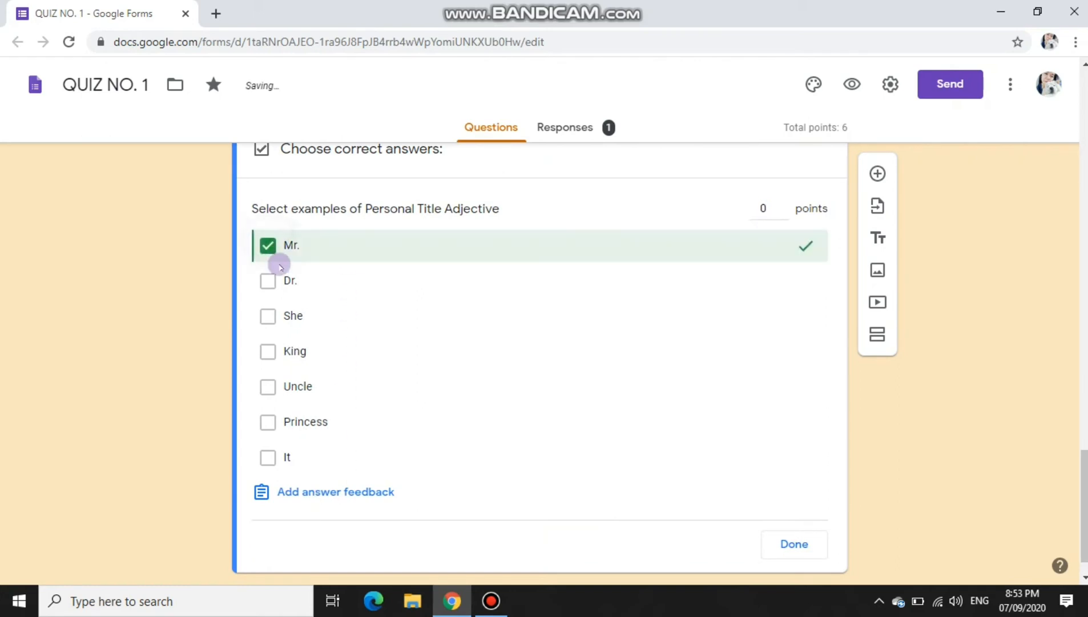
{"action": "left_click", "coordinate": [269, 281]}
{"action": "left_click", "coordinate": [268, 350]}
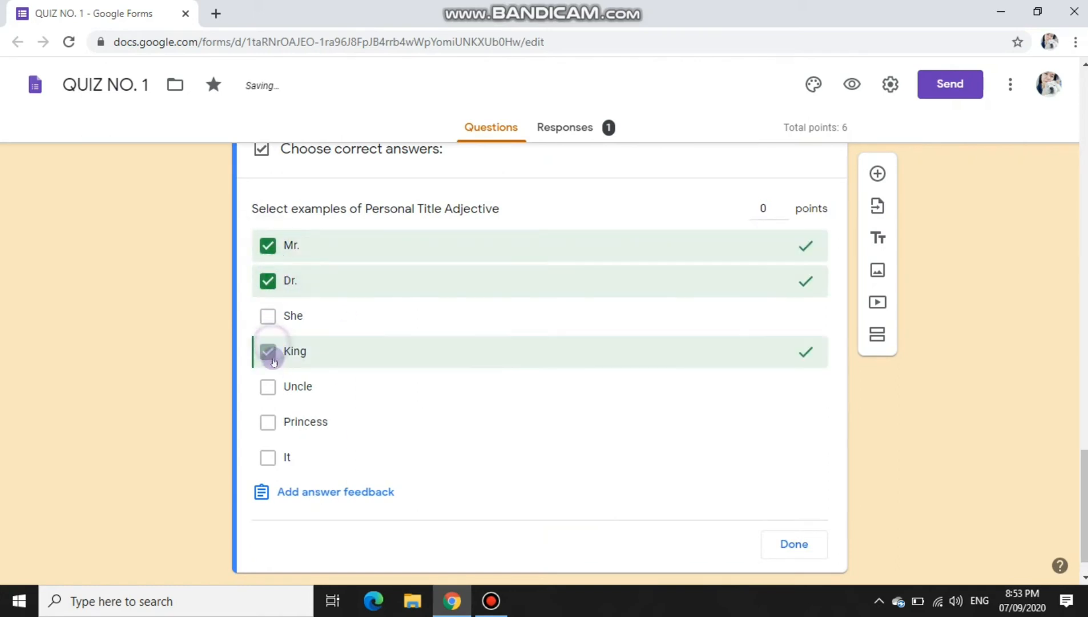
{"action": "left_click", "coordinate": [273, 387]}
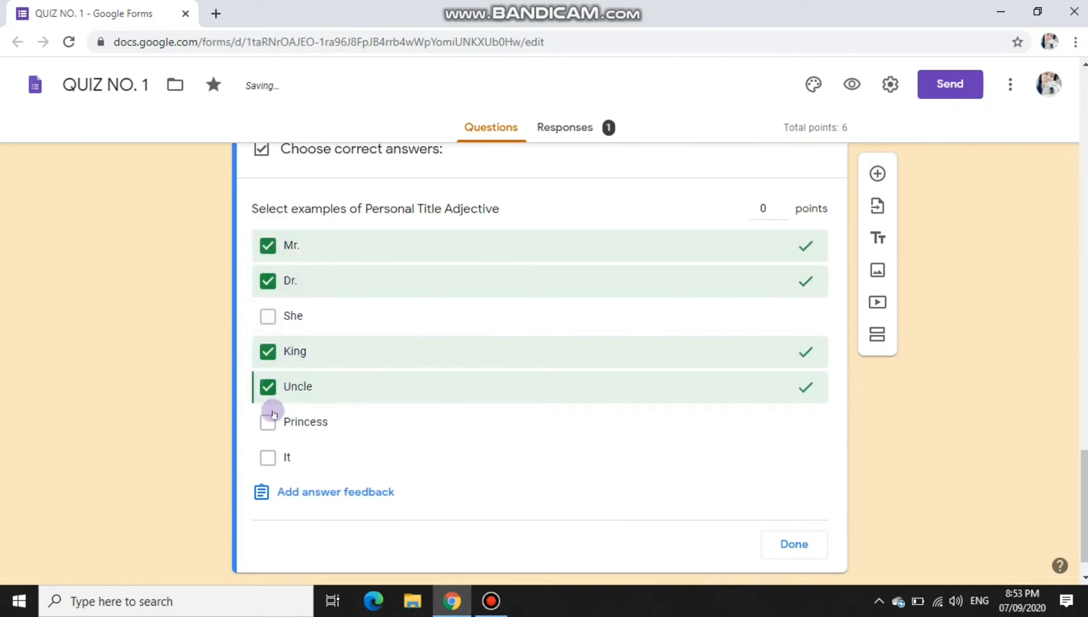
{"action": "left_click", "coordinate": [268, 421]}
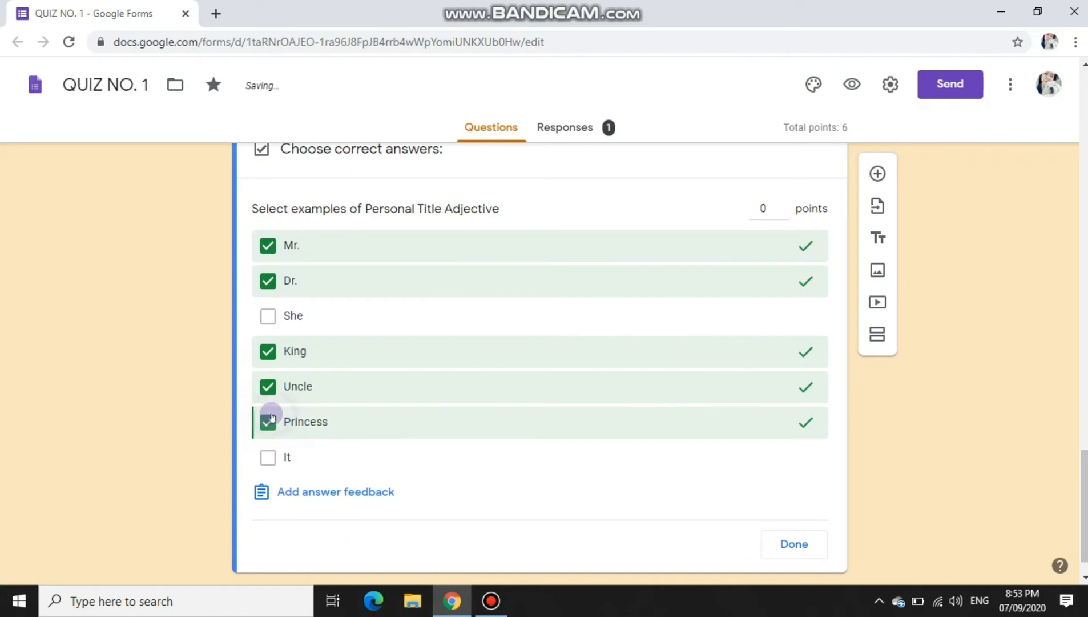
{"action": "left_click", "coordinate": [783, 206]}
{"action": "left_click", "coordinate": [783, 205]}
{"action": "left_click", "coordinate": [782, 205]}
{"action": "left_click", "coordinate": [783, 206]}
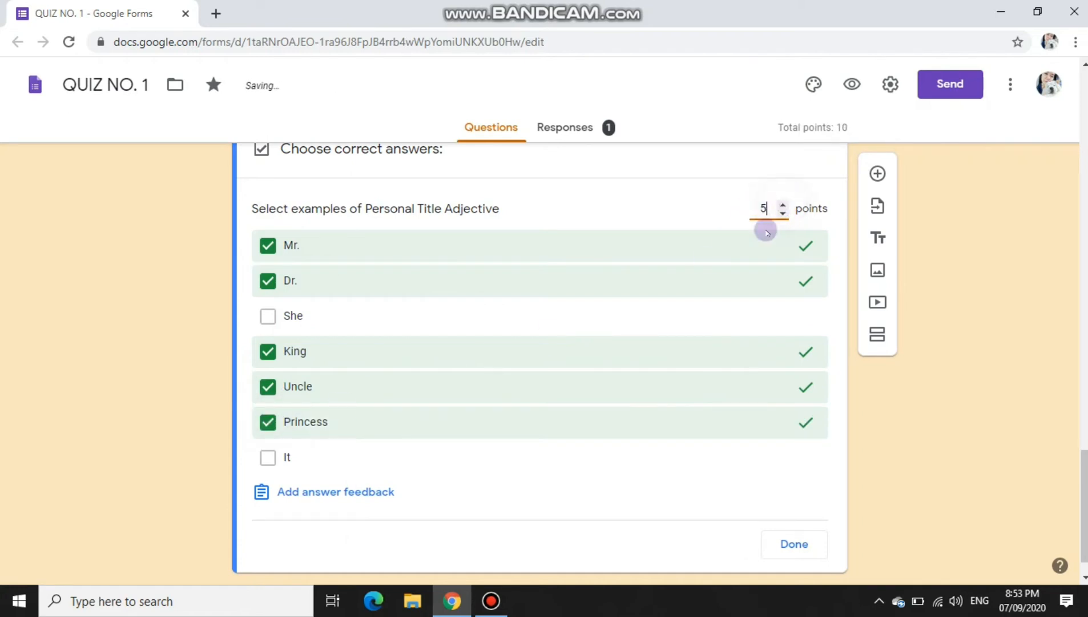
{"action": "left_click", "coordinate": [796, 541]}
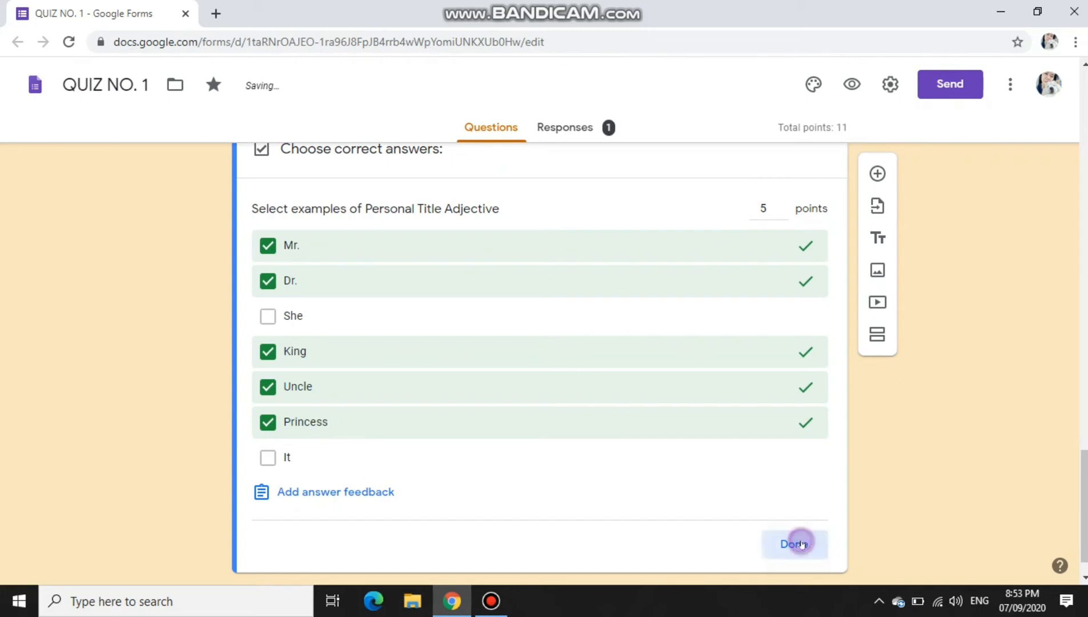
Step: Make the Personal Title Adjective checkbox question required
{"action": "scroll", "coordinate": [770, 465], "scroll_direction": "down", "scroll_amount": 1}
{"action": "left_click", "coordinate": [780, 507]}
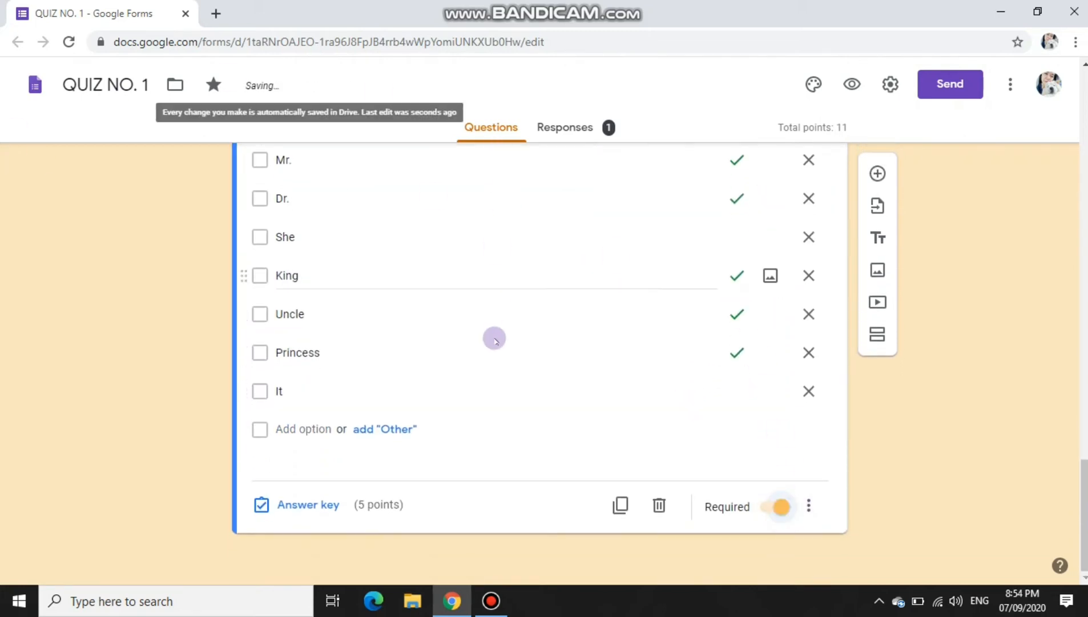
{"action": "scroll", "coordinate": [503, 354], "scroll_direction": "up", "scroll_amount": 10}
{"action": "scroll", "coordinate": [511, 369], "scroll_direction": "down", "scroll_amount": 5}
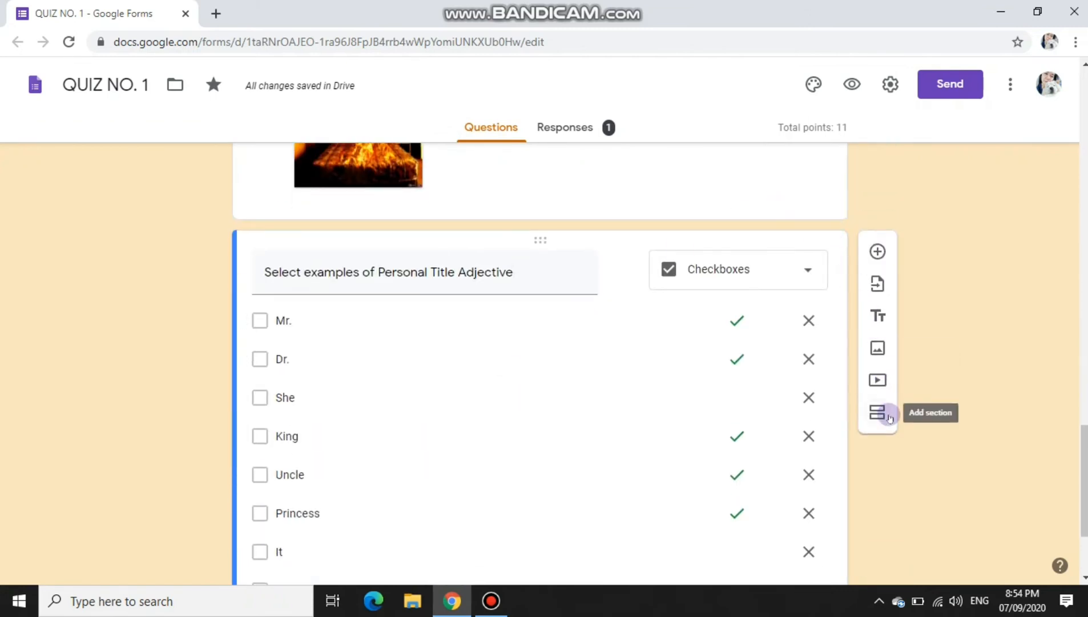
Step: Add a section after the checkbox question and title it 'QUIZ NO 2'
{"action": "left_click", "coordinate": [888, 416]}
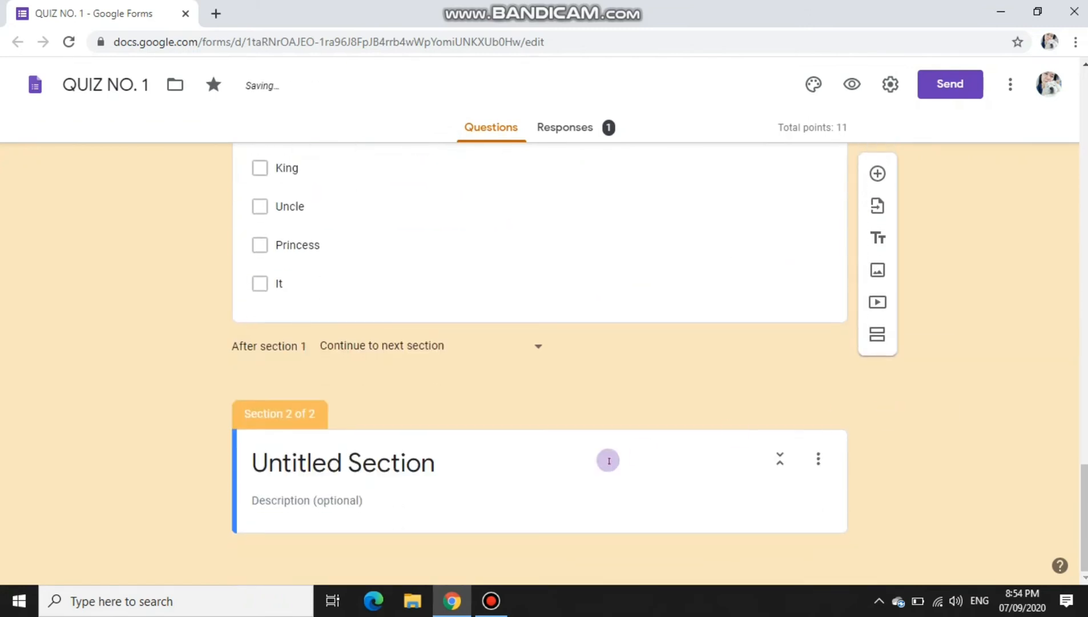
{"action": "left_click", "coordinate": [499, 467]}
{"action": "type", "text": "UQI"}
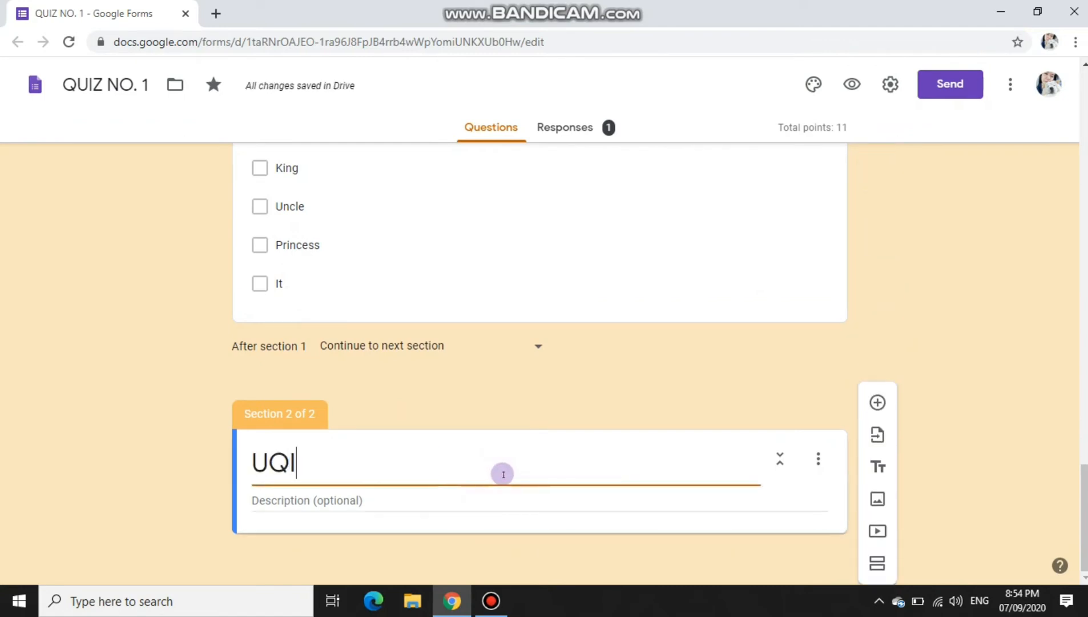
{"action": "key", "text": "BackSpace"}
{"action": "key", "text": "BackSpace"}
{"action": "key", "text": "BackSpace"}
{"action": "type", "text": "QUIZ NO"}
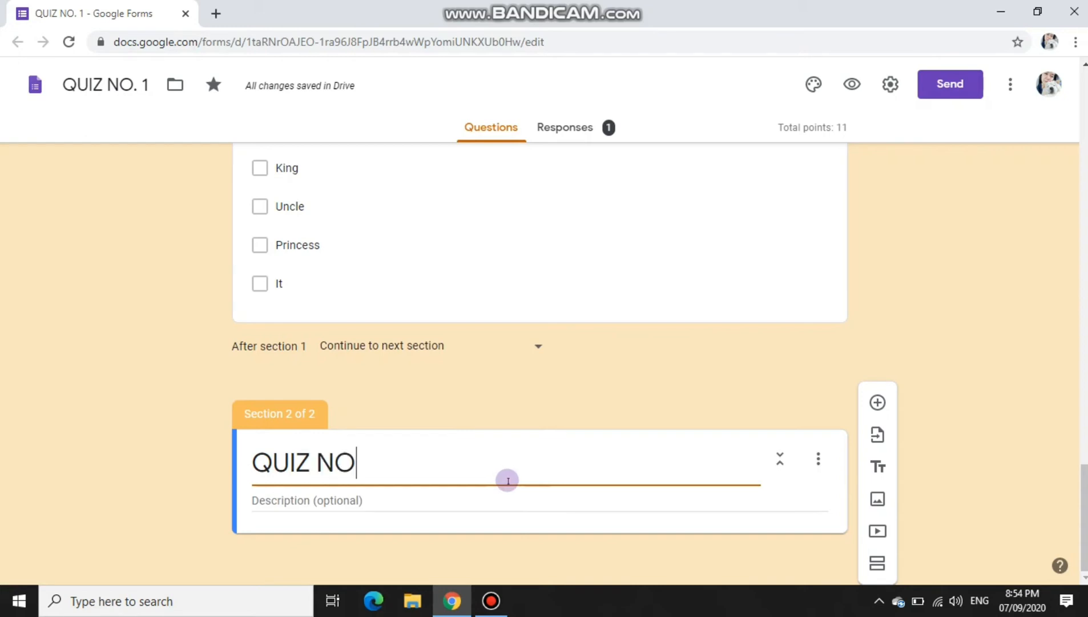
{"action": "type", "text": " 2"}
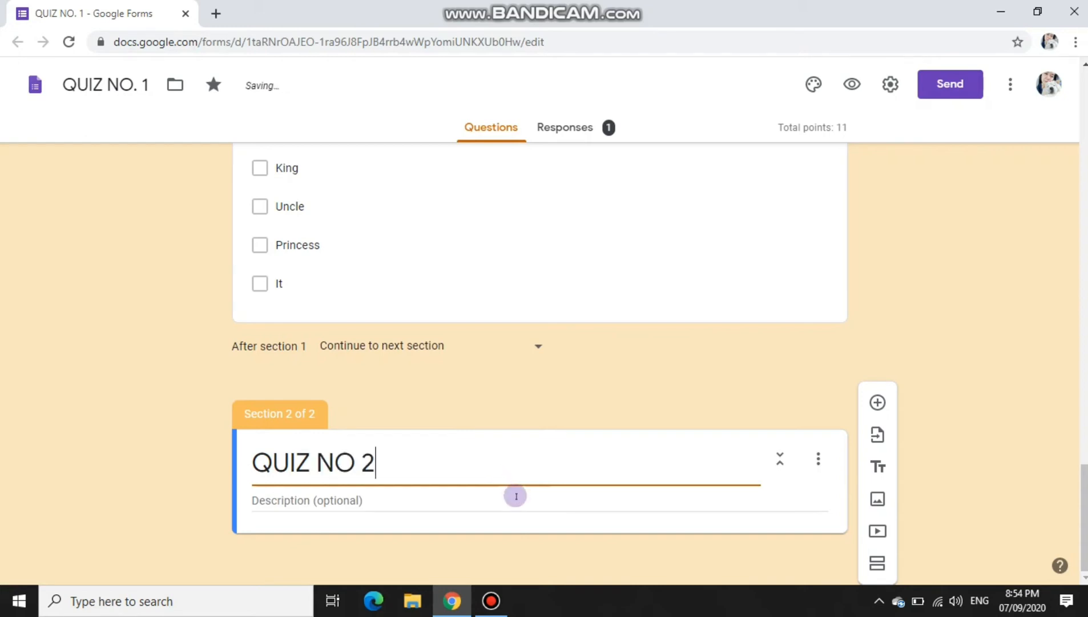
{"action": "left_click", "coordinate": [777, 460]}
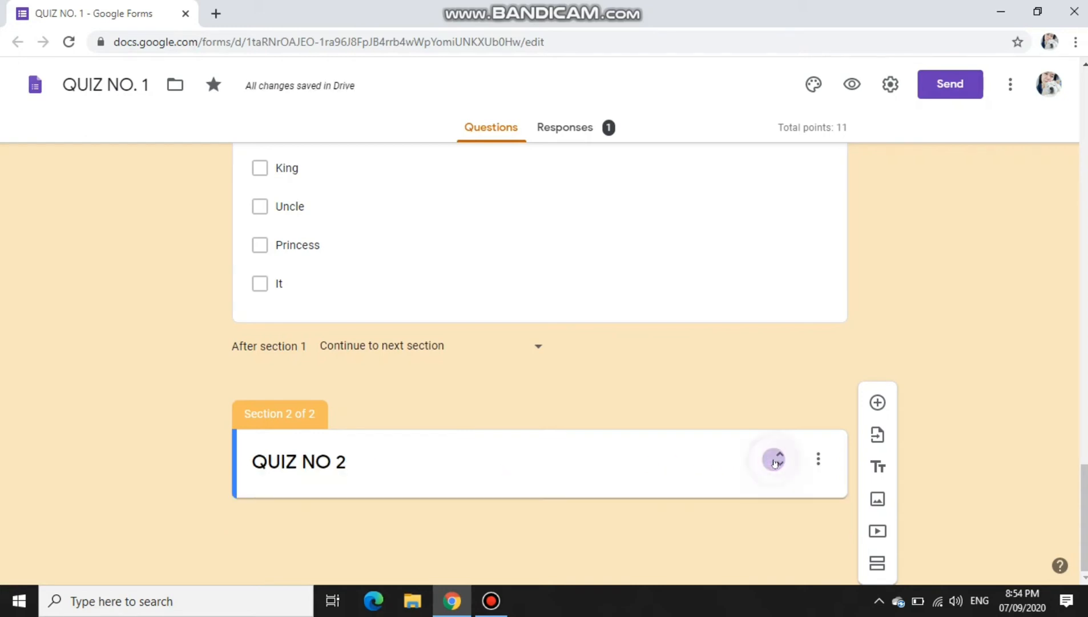
{"action": "left_click", "coordinate": [775, 460]}
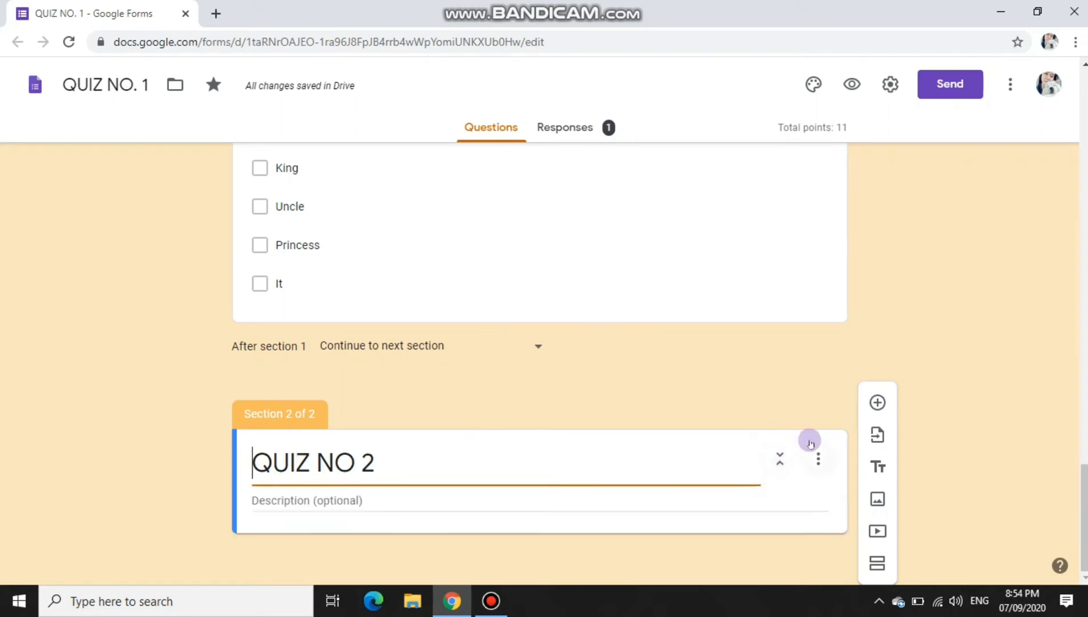
{"action": "left_click", "coordinate": [818, 458]}
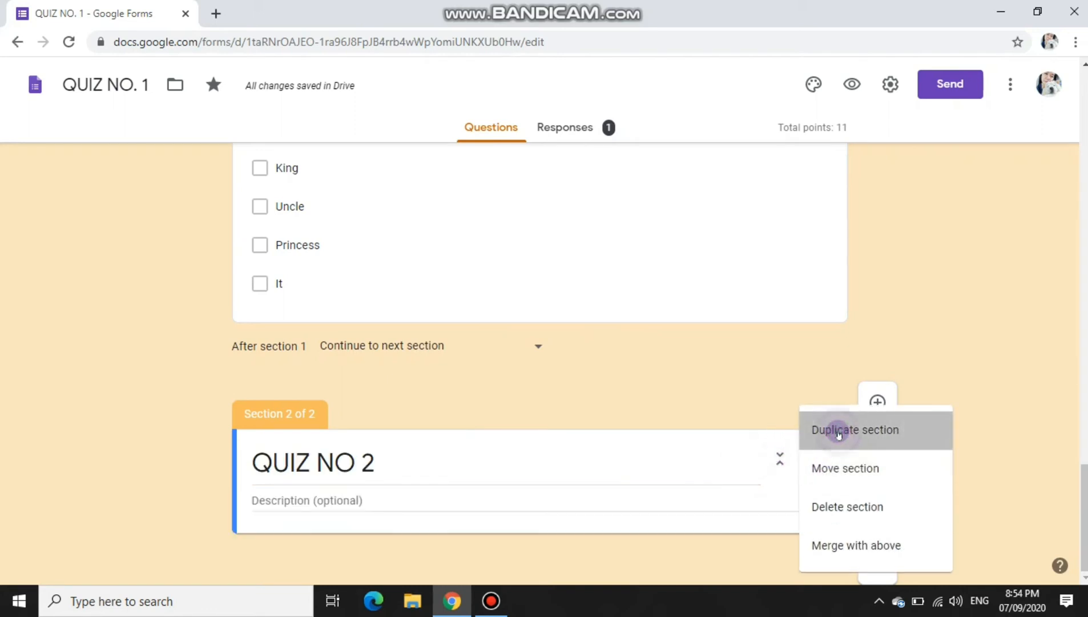
Step: Duplicate the QUIZ NO 2 section, then delete the resulting QUIZ NO 3 copy
{"action": "left_click", "coordinate": [836, 431]}
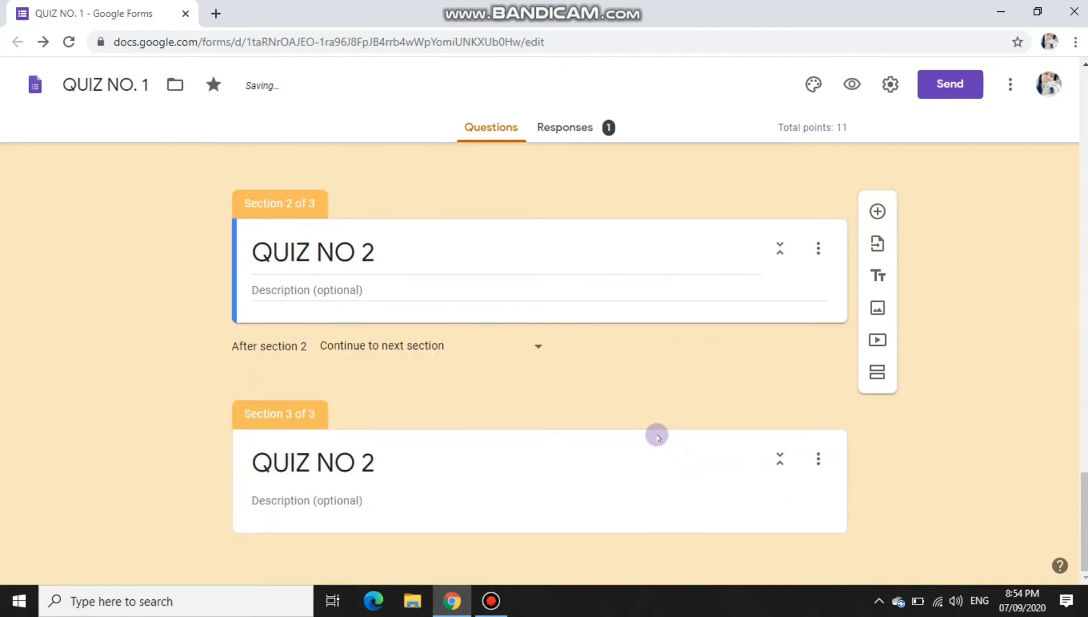
{"action": "left_click", "coordinate": [380, 461]}
{"action": "left_click", "coordinate": [383, 462]}
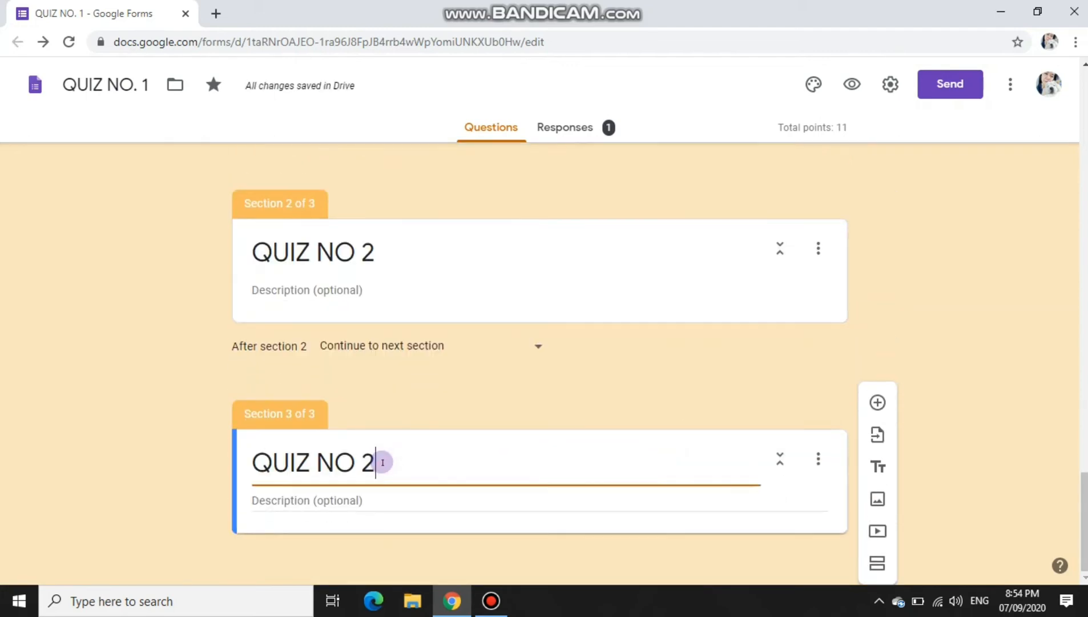
{"action": "left_click_drag", "start_coordinate": [382, 462], "coordinate": [189, 443]}
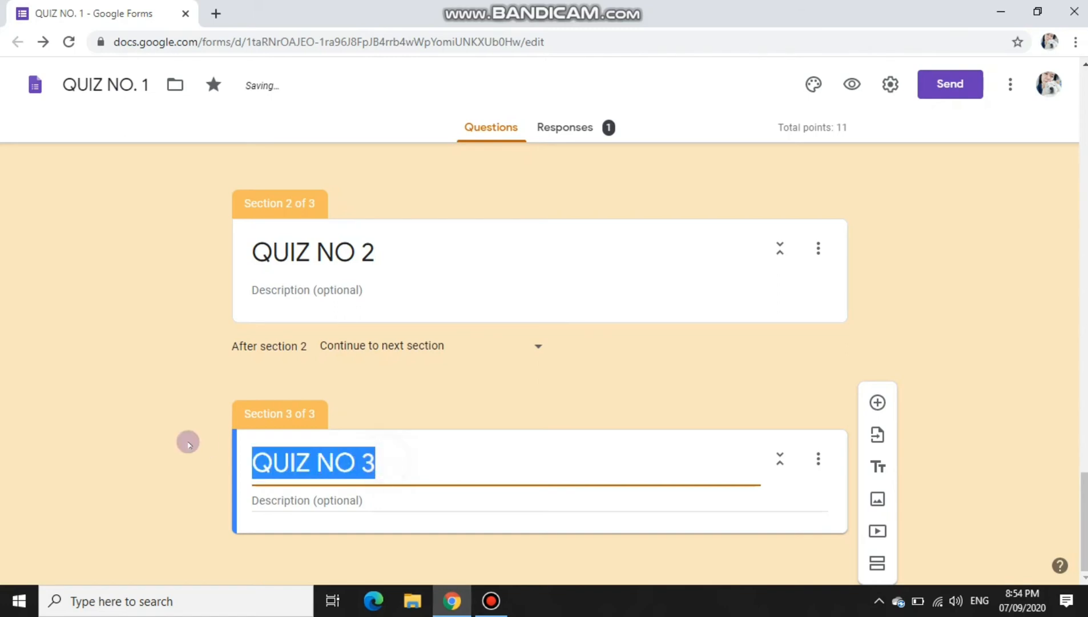
{"action": "left_click", "coordinate": [818, 458]}
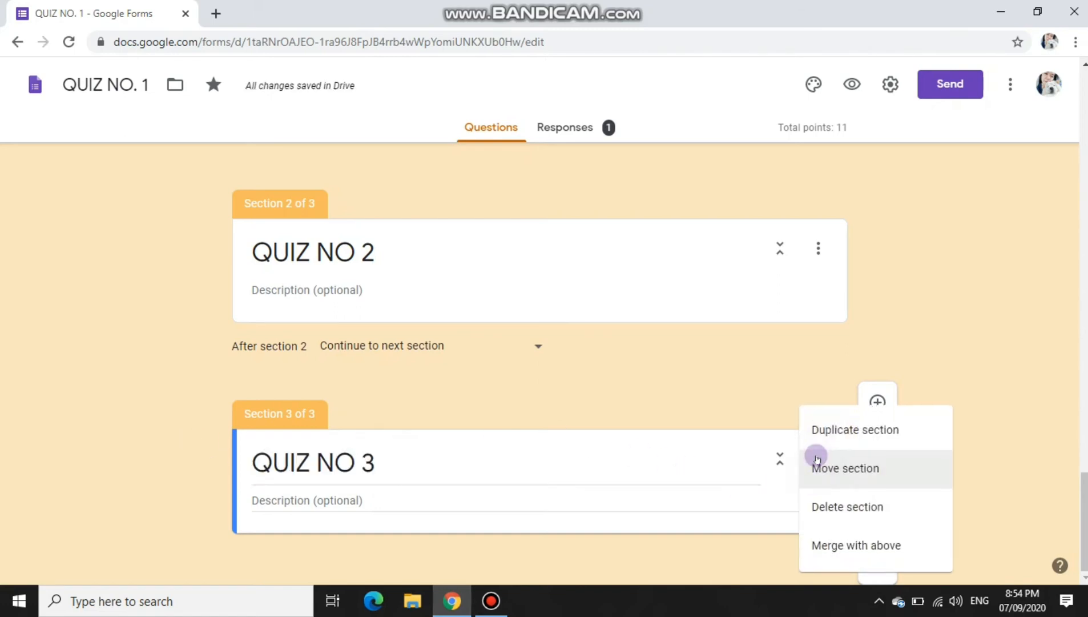
{"action": "left_click", "coordinate": [859, 519]}
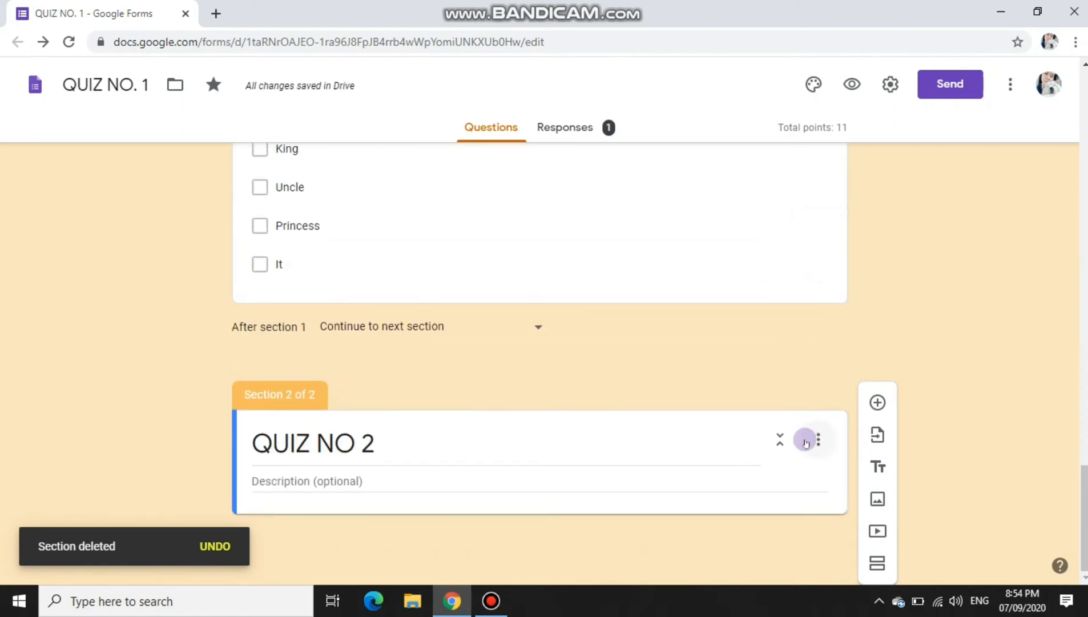
Step: Duplicate QUIZ NO 2 again and merge the copy with the section above
{"action": "left_click", "coordinate": [822, 437]}
{"action": "left_click", "coordinate": [837, 451]}
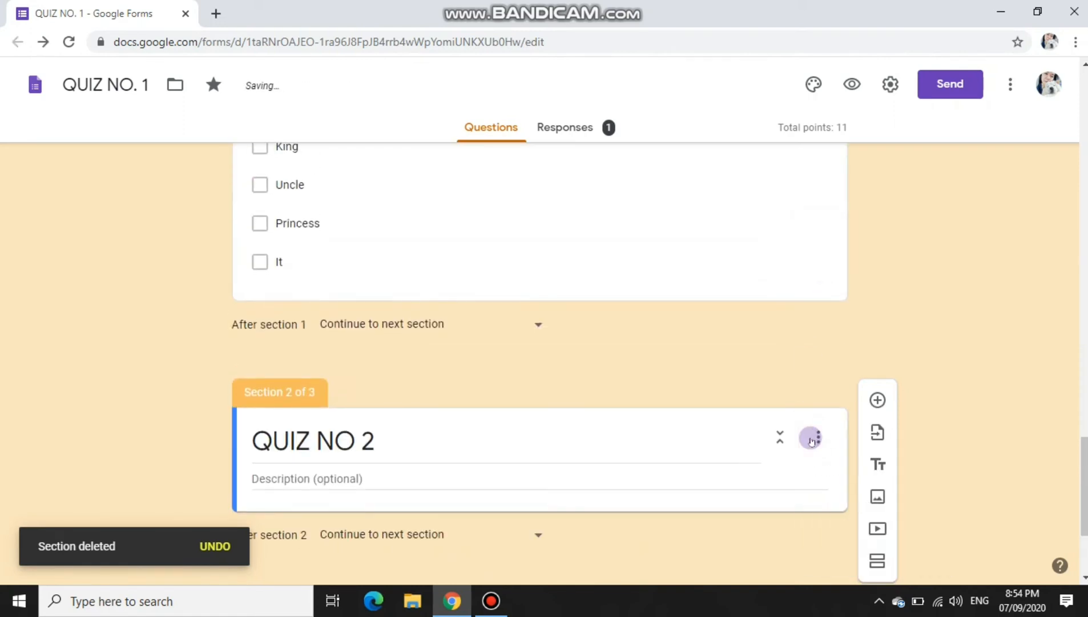
{"action": "left_click", "coordinate": [818, 459]}
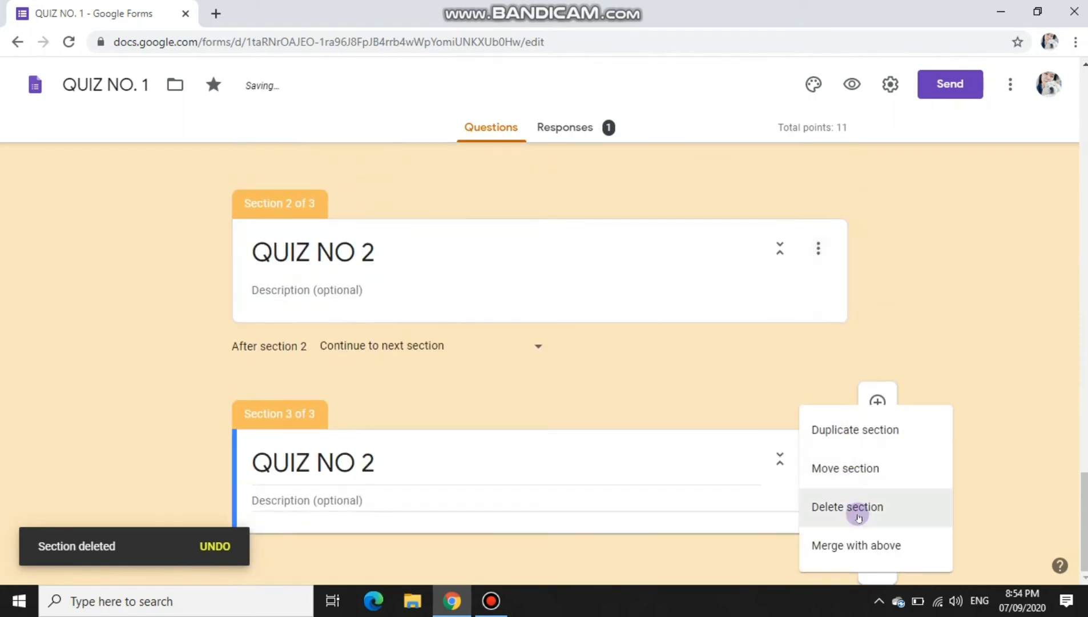
{"action": "left_click", "coordinate": [856, 544]}
{"action": "scroll", "coordinate": [592, 438], "scroll_direction": "up", "scroll_amount": 15}
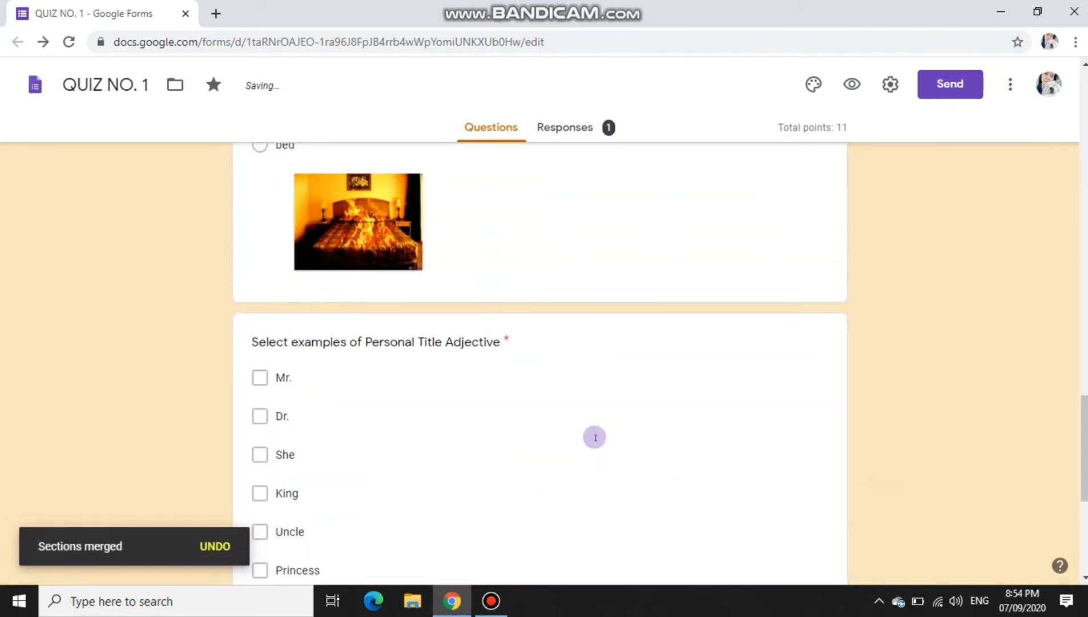
{"action": "scroll", "coordinate": [596, 429], "scroll_direction": "down", "scroll_amount": 7}
{"action": "scroll", "coordinate": [598, 428], "scroll_direction": "down", "scroll_amount": 6}
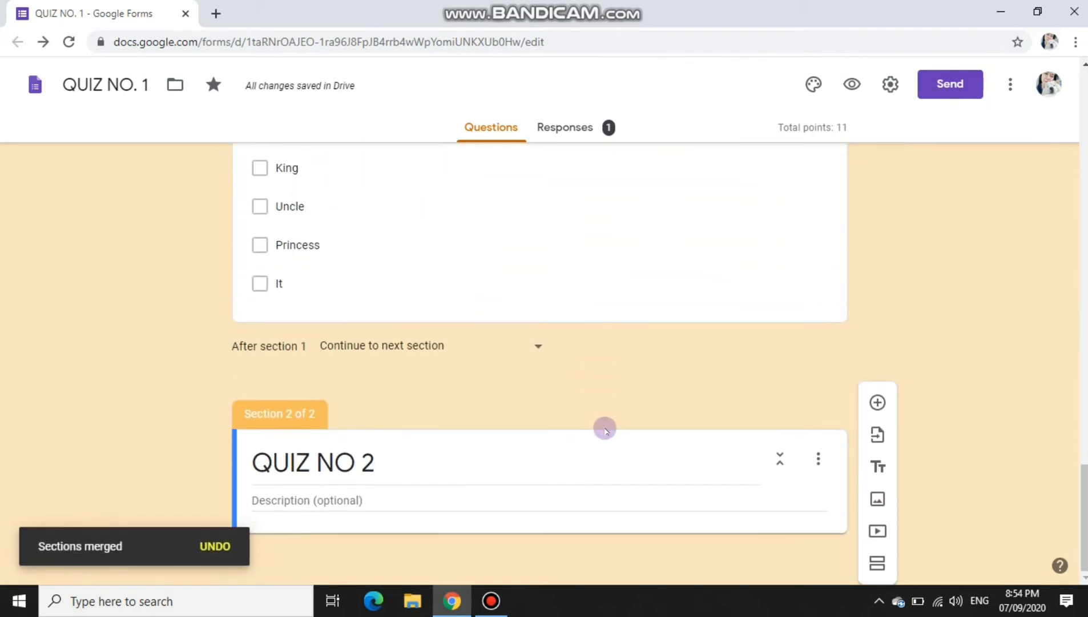
{"action": "scroll", "coordinate": [760, 495], "scroll_direction": "down", "scroll_amount": 4}
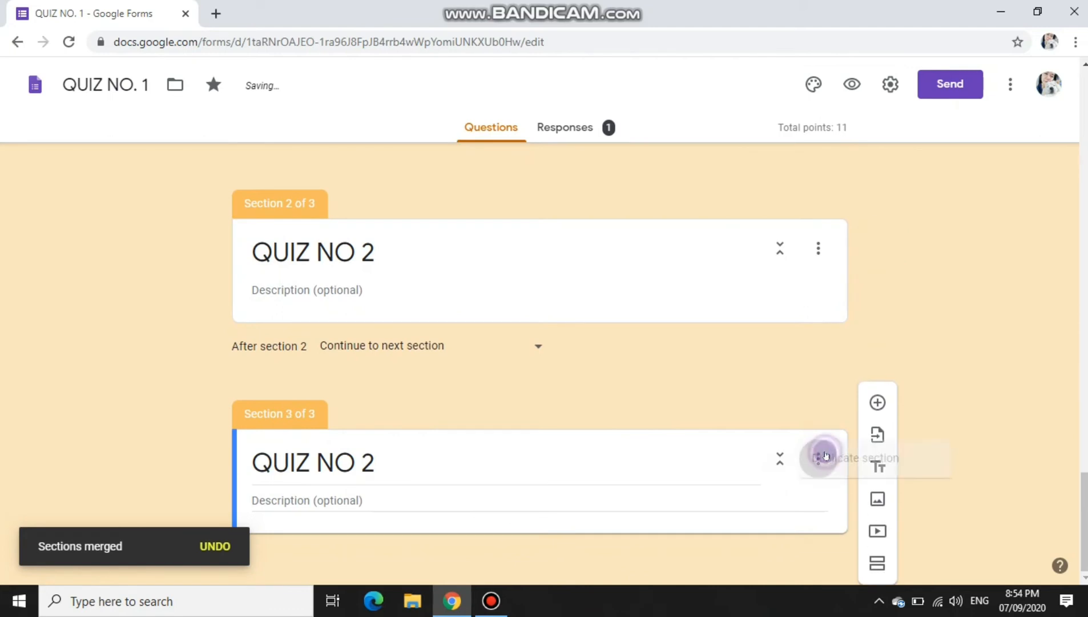
Step: Delete the third section and the QUIZ NO 2 section, leaving one section
{"action": "left_click", "coordinate": [818, 458]}
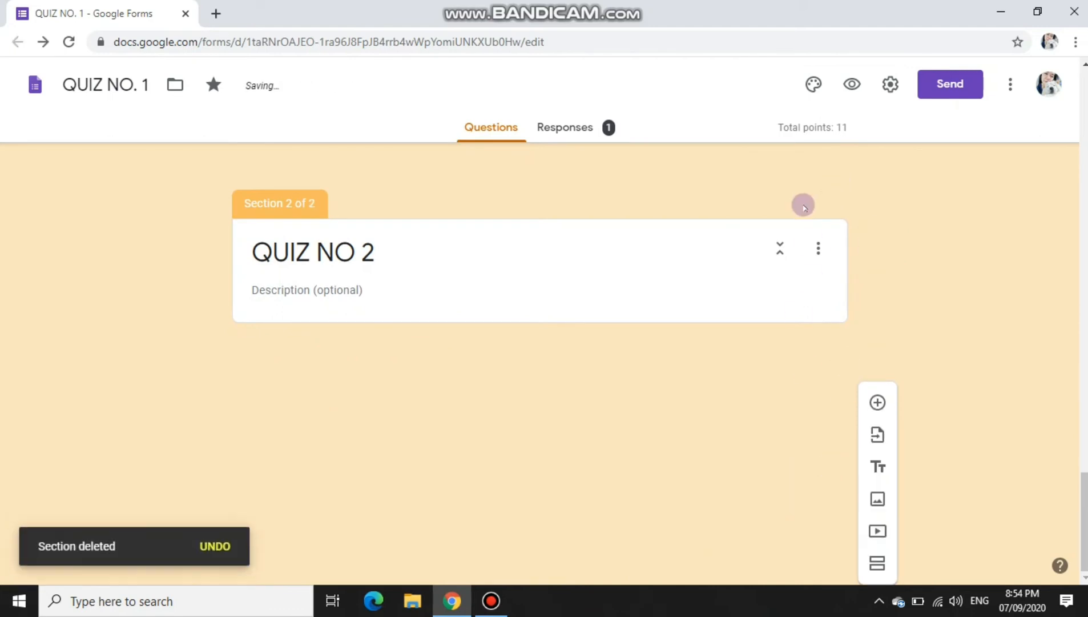
{"action": "left_click", "coordinate": [825, 258]}
{"action": "left_click", "coordinate": [809, 435]}
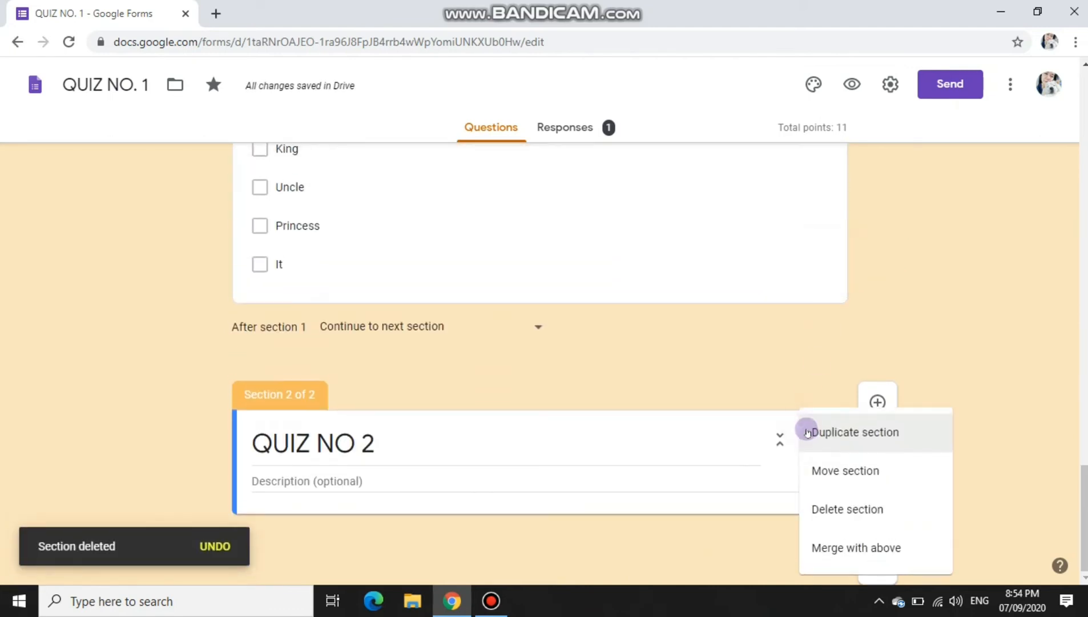
{"action": "left_click", "coordinate": [817, 508]}
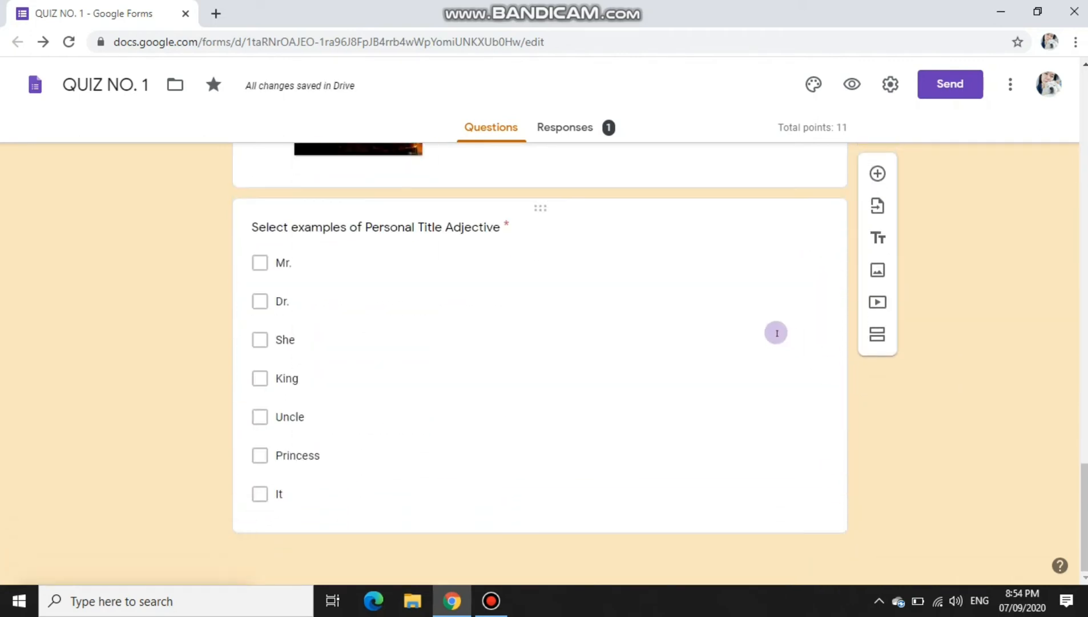
Step: Add a new Dropdown question below the Personal Title question
{"action": "left_click", "coordinate": [774, 330]}
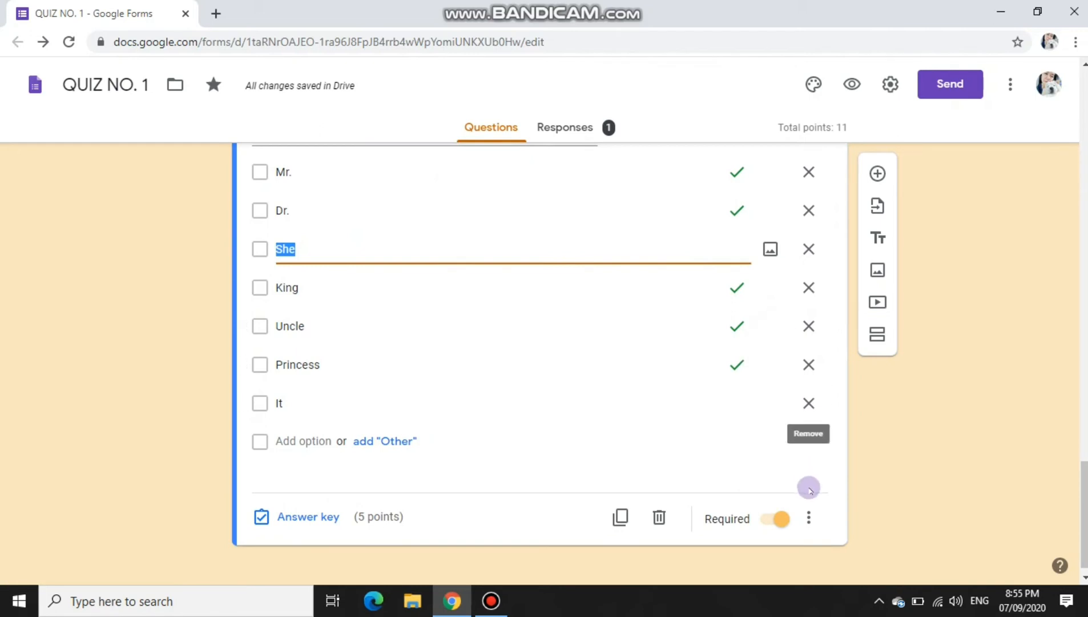
{"action": "left_click", "coordinate": [877, 176]}
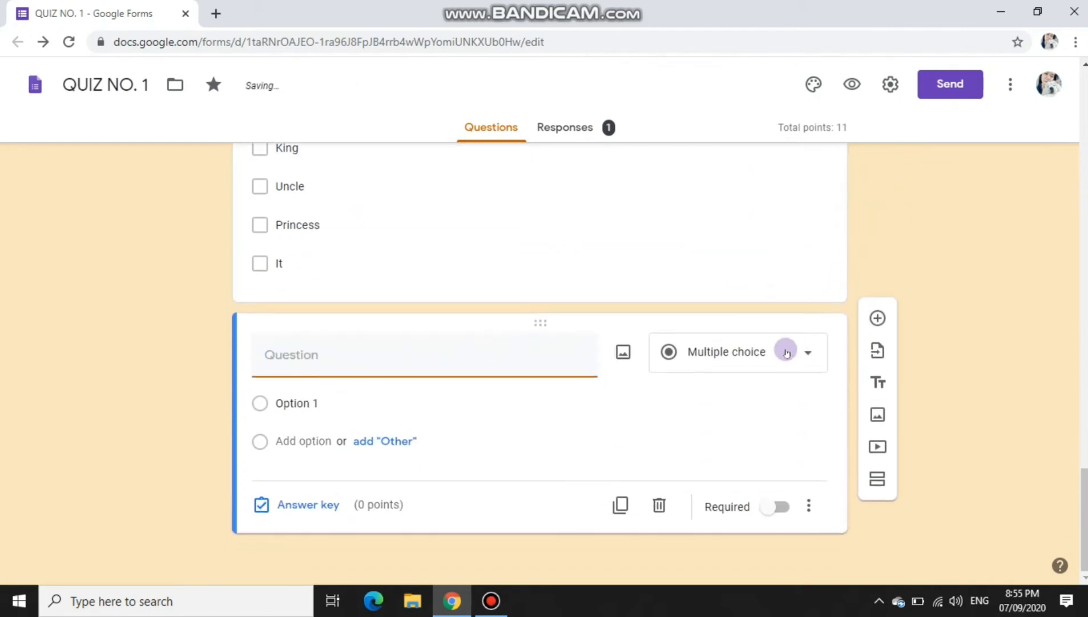
{"action": "left_click", "coordinate": [781, 349]}
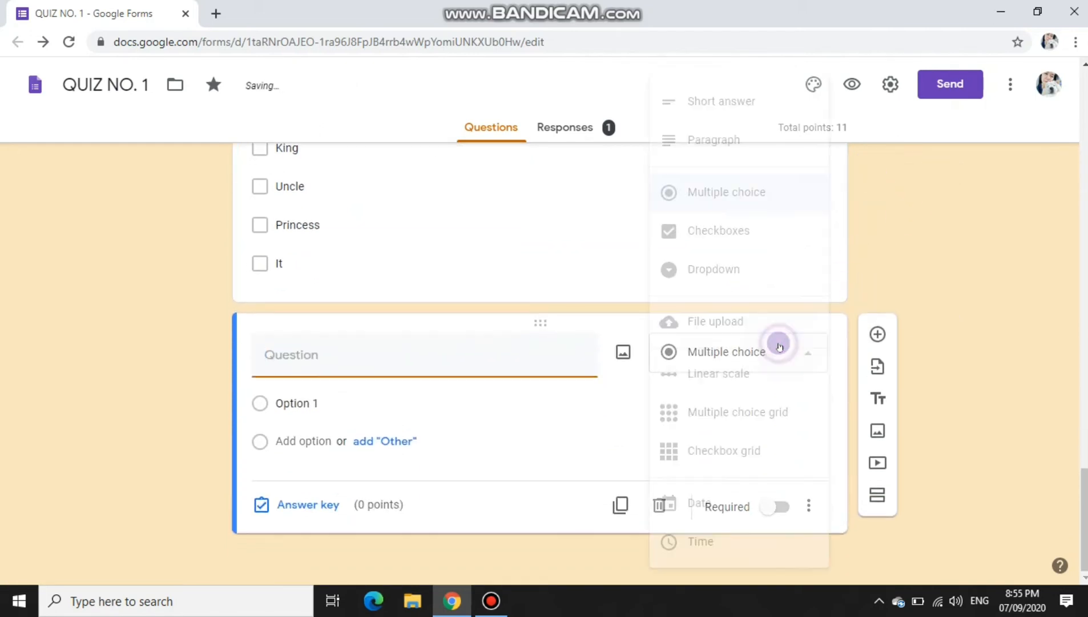
{"action": "left_click", "coordinate": [737, 268]}
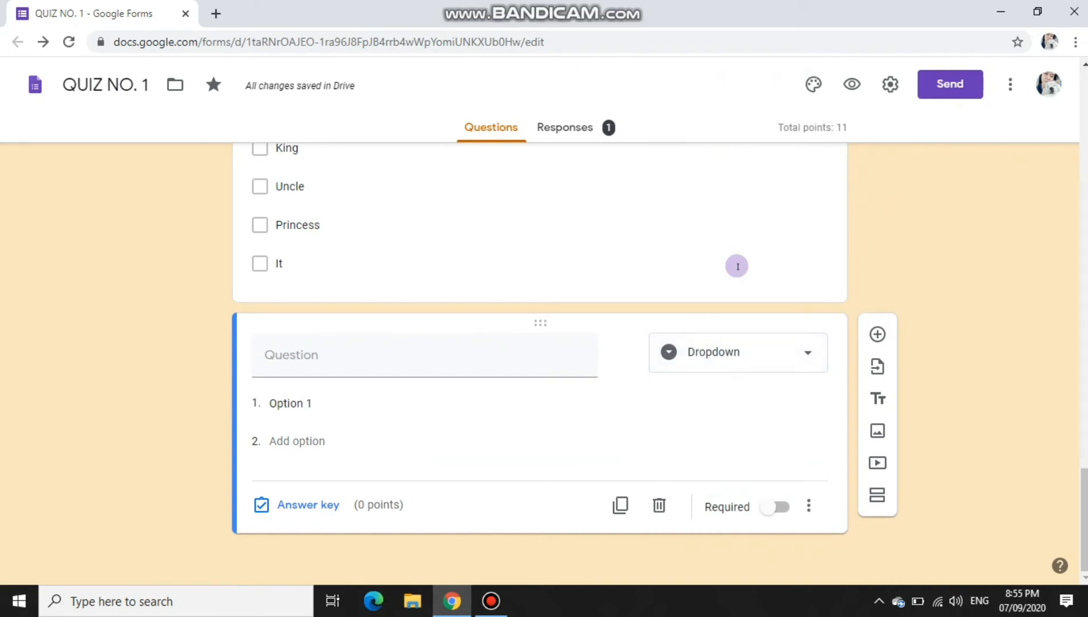
{"action": "left_click", "coordinate": [348, 409]}
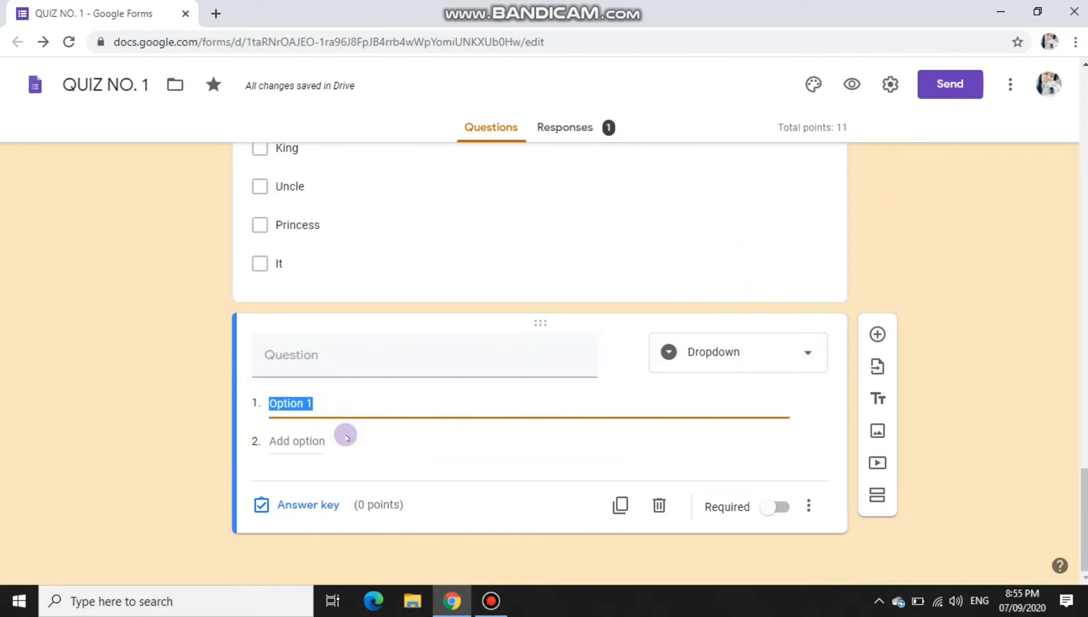
{"action": "left_click", "coordinate": [342, 443]}
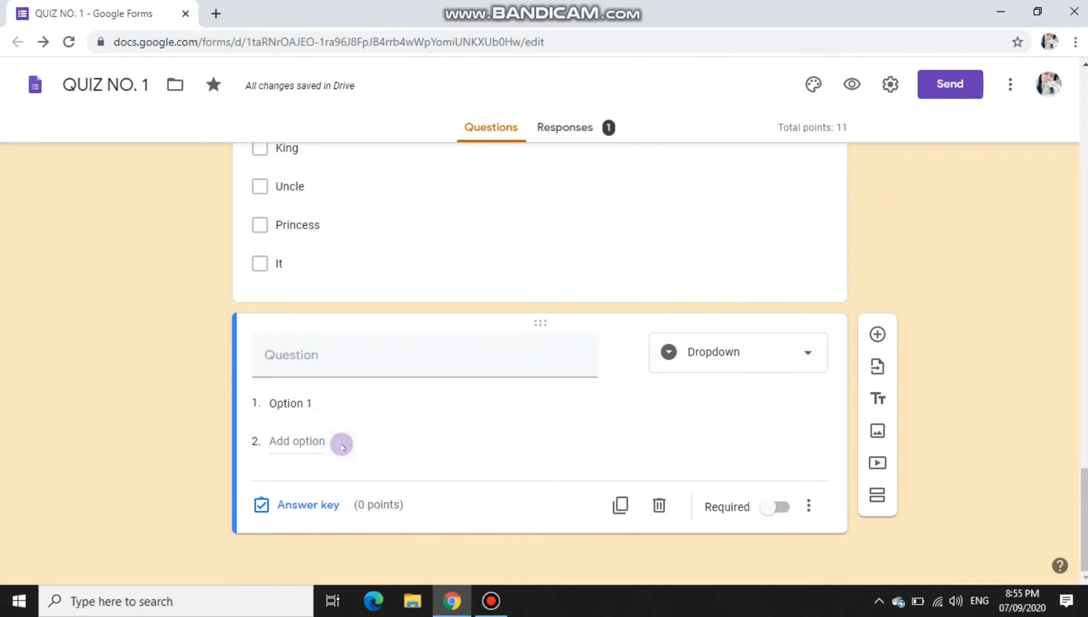
Step: Change the new question's type from Dropdown to Multiple choice grid
{"action": "left_click", "coordinate": [390, 369]}
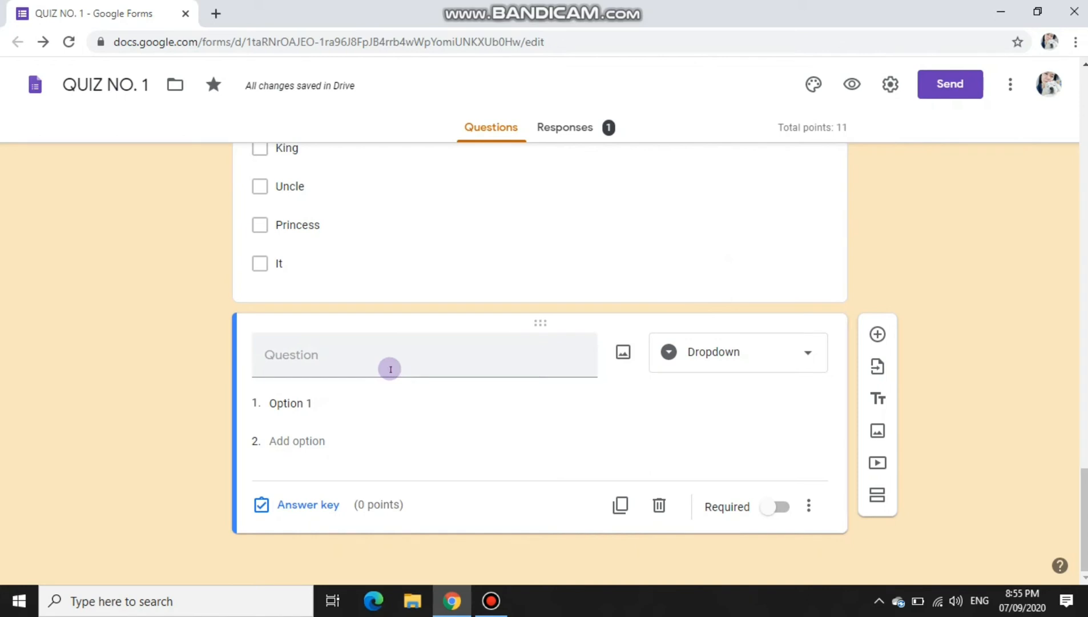
{"action": "left_click", "coordinate": [777, 353]}
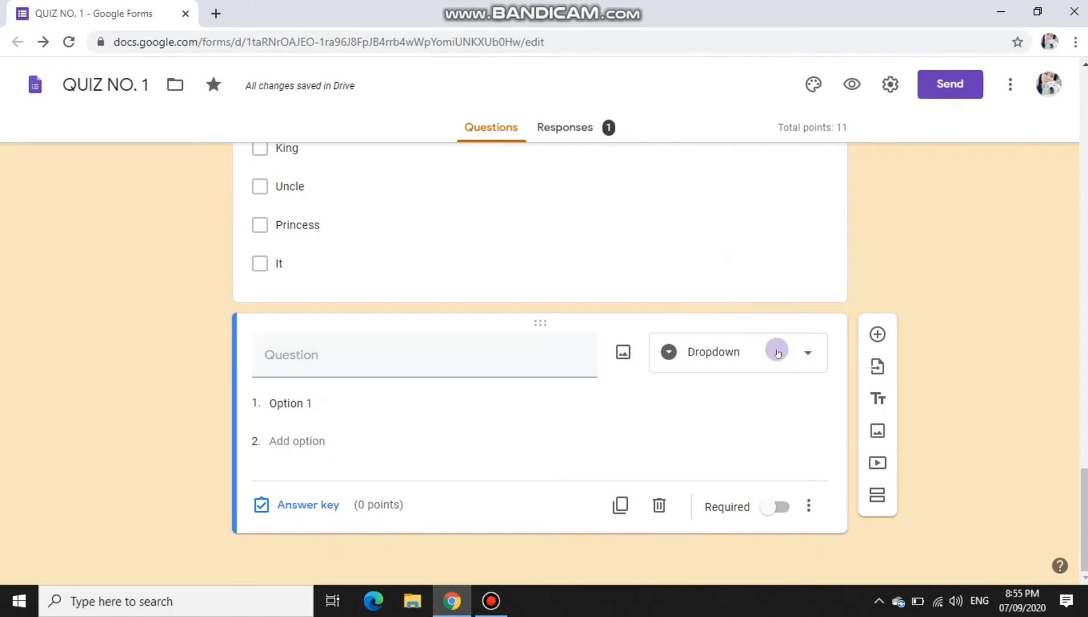
{"action": "left_click", "coordinate": [777, 352]}
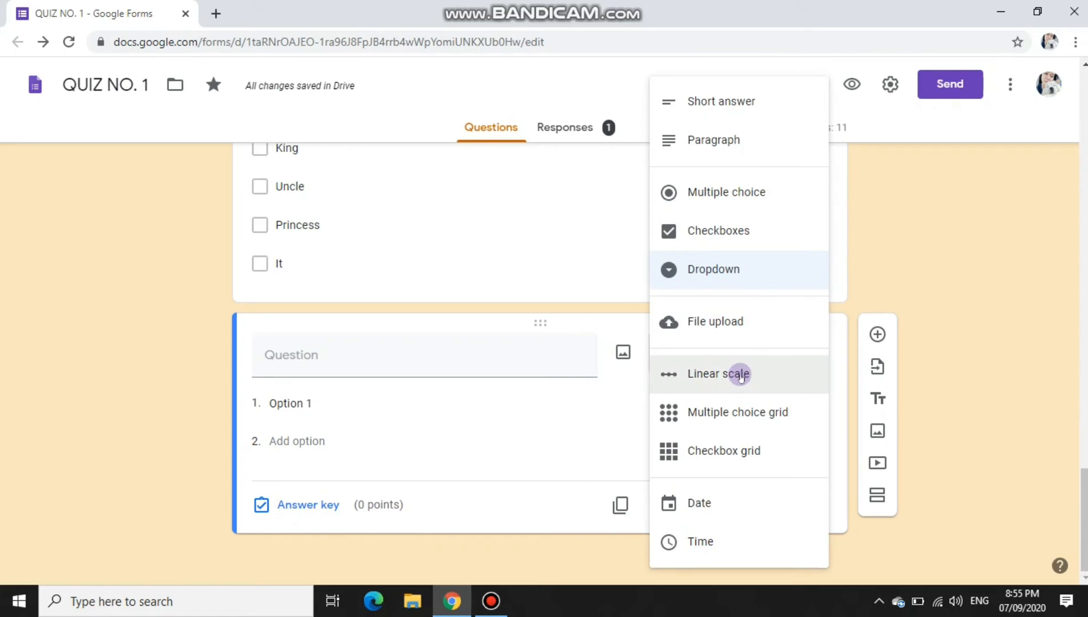
{"action": "left_click", "coordinate": [742, 411]}
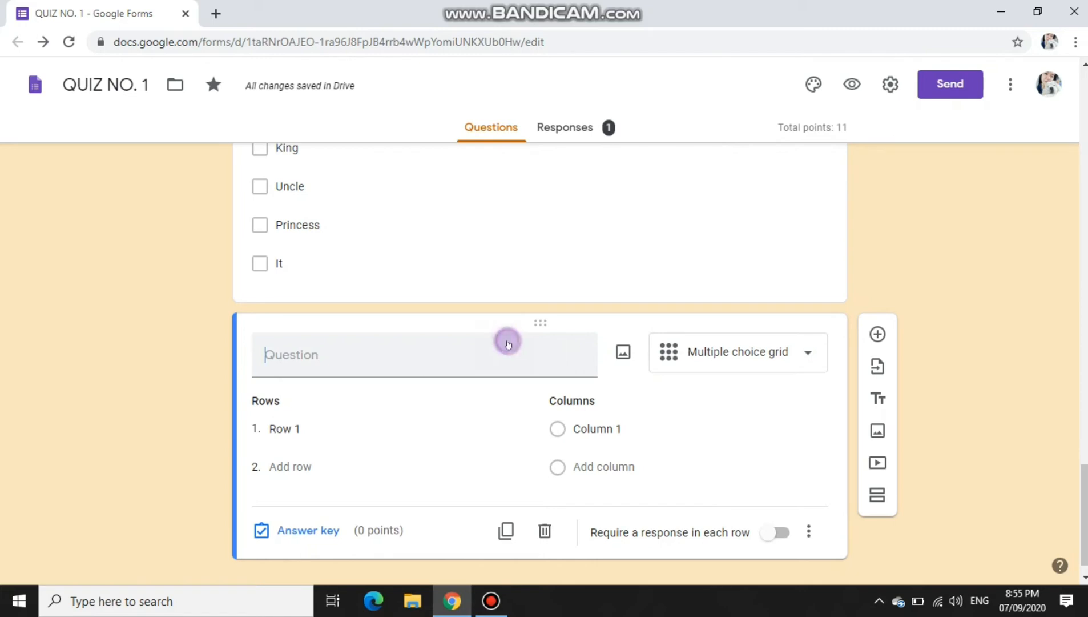
Step: Title the grid question 'Match the word with their meaning'
{"action": "left_click", "coordinate": [479, 355]}
{"action": "type", "text": "A"}
{"action": "key", "text": "BackSpace"}
{"action": "type", "text": "m"}
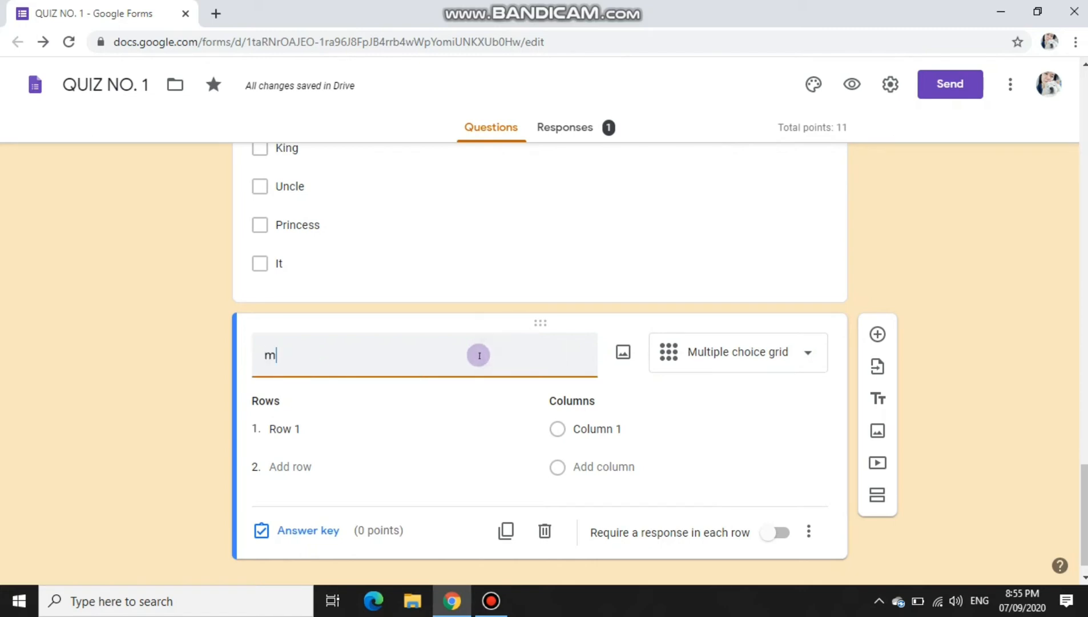
{"action": "type", "text": "ATC"}
{"action": "key", "text": "ctrl+a"}
{"action": "type", "text": "Mat"}
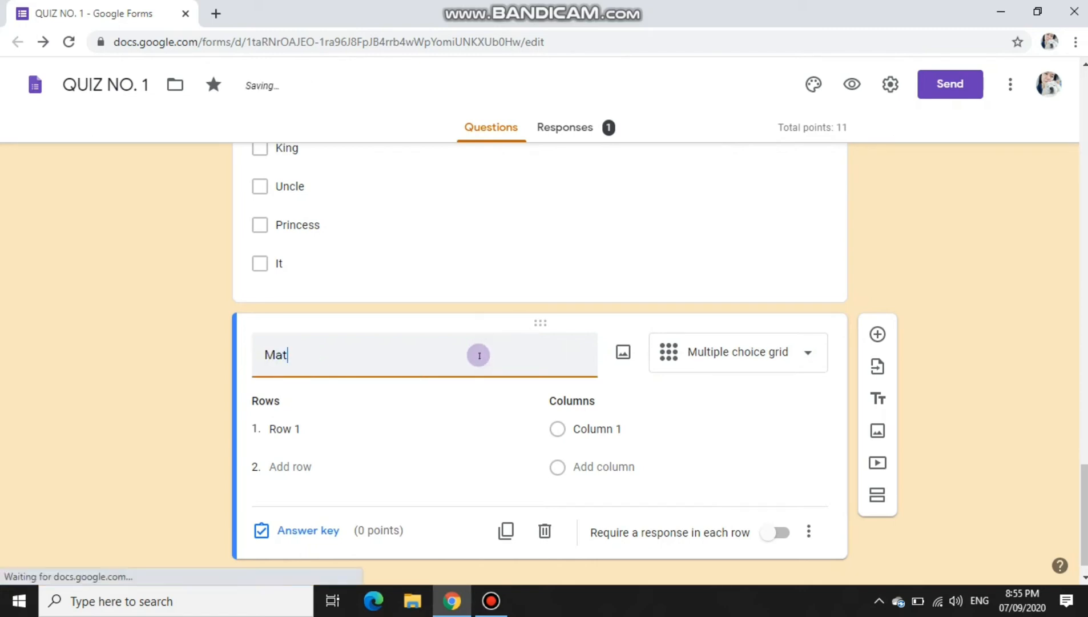
{"action": "type", "text": "ch the meani"}
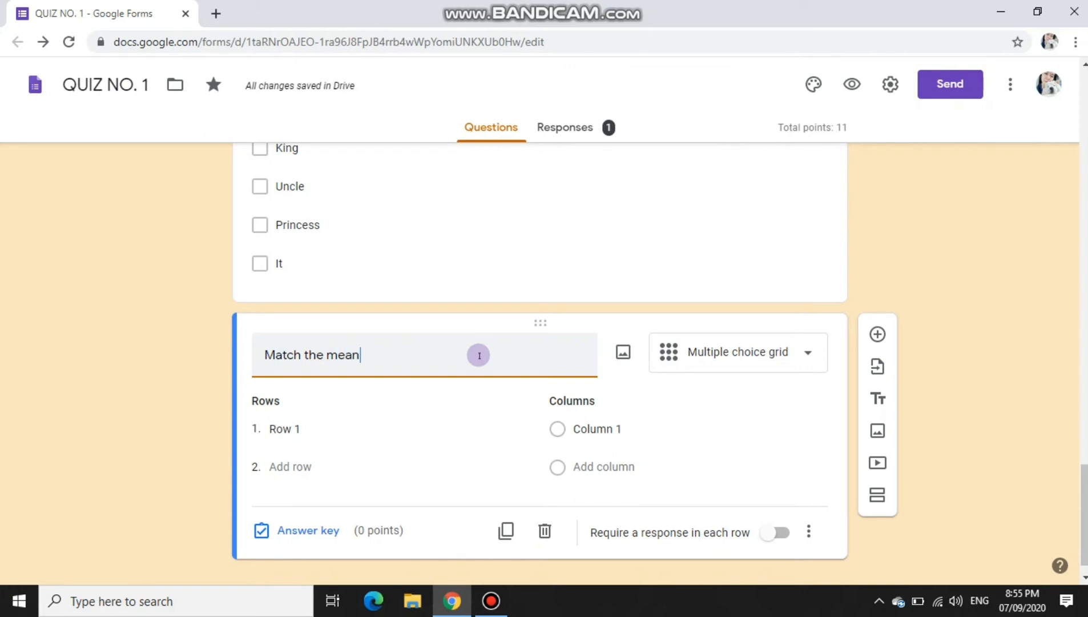
{"action": "key", "text": "BackSpace"}
{"action": "key", "text": "BackSpace"}
{"action": "key", "text": "BackSpace"}
{"action": "key", "text": "BackSpace"}
{"action": "key", "text": "BackSpace"}
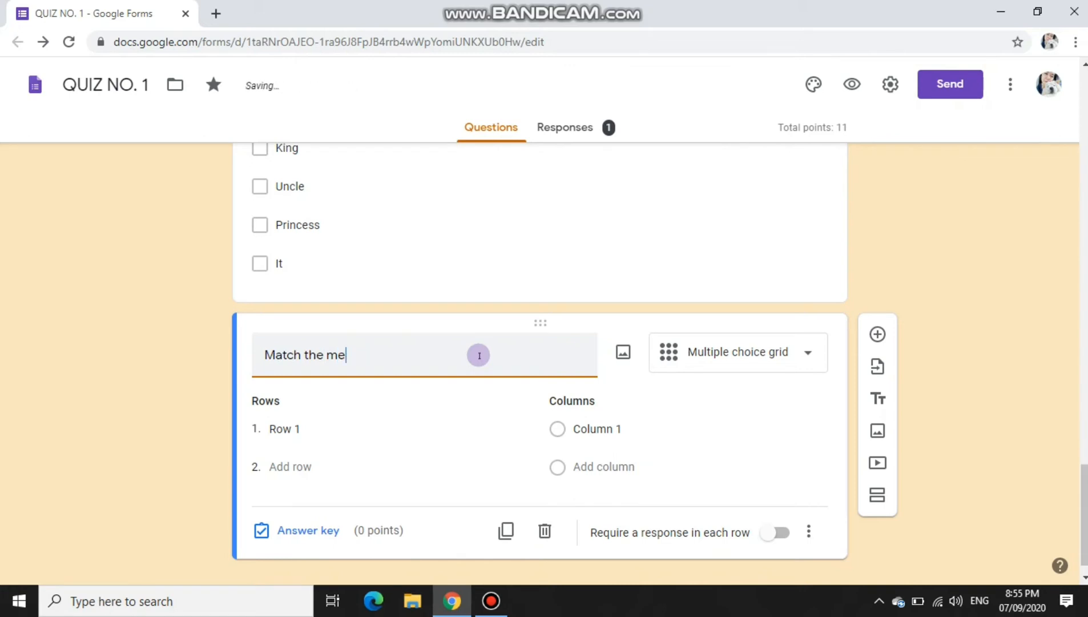
{"action": "type", "text": "word with their meaning"}
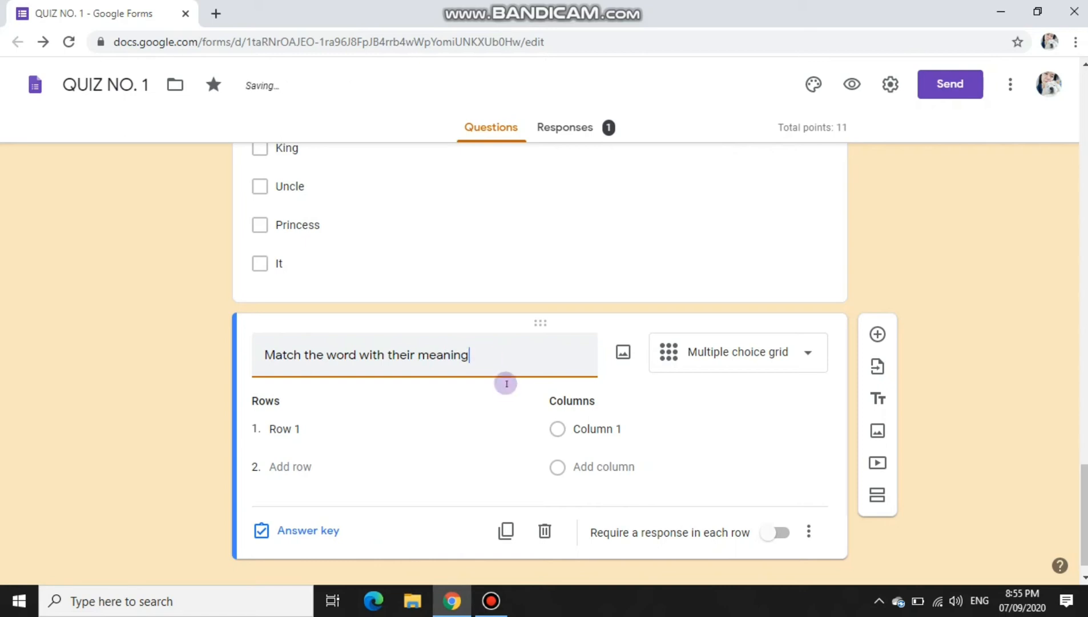
Step: Add grid rows Personal Title, Possessive Adjectives, Demonstrative and Numbers
{"action": "left_click", "coordinate": [317, 429]}
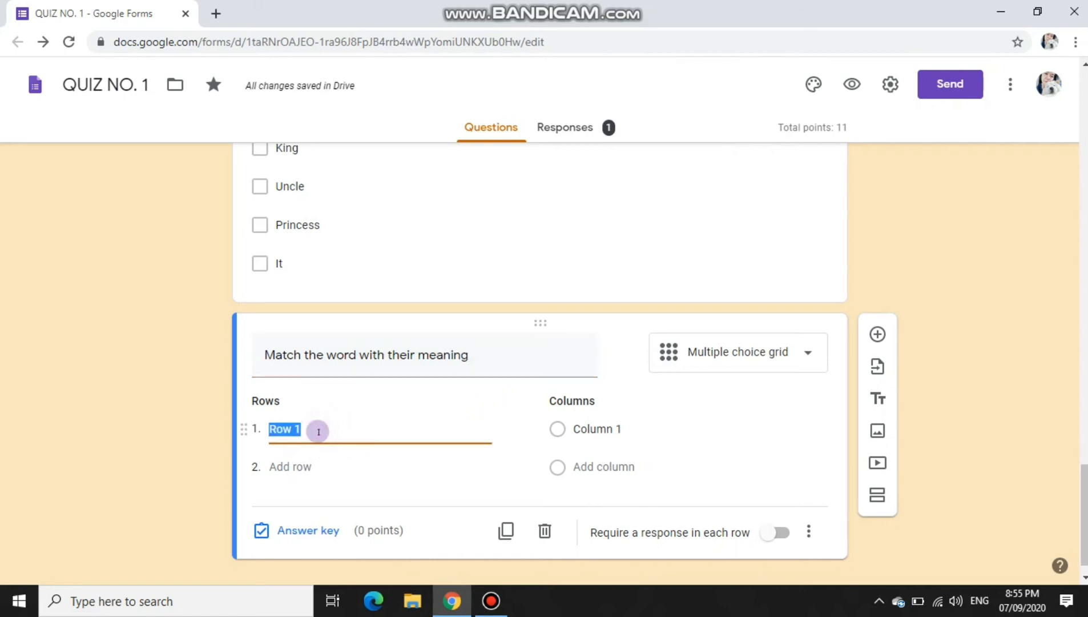
{"action": "type", "text": "Personal Titles"}
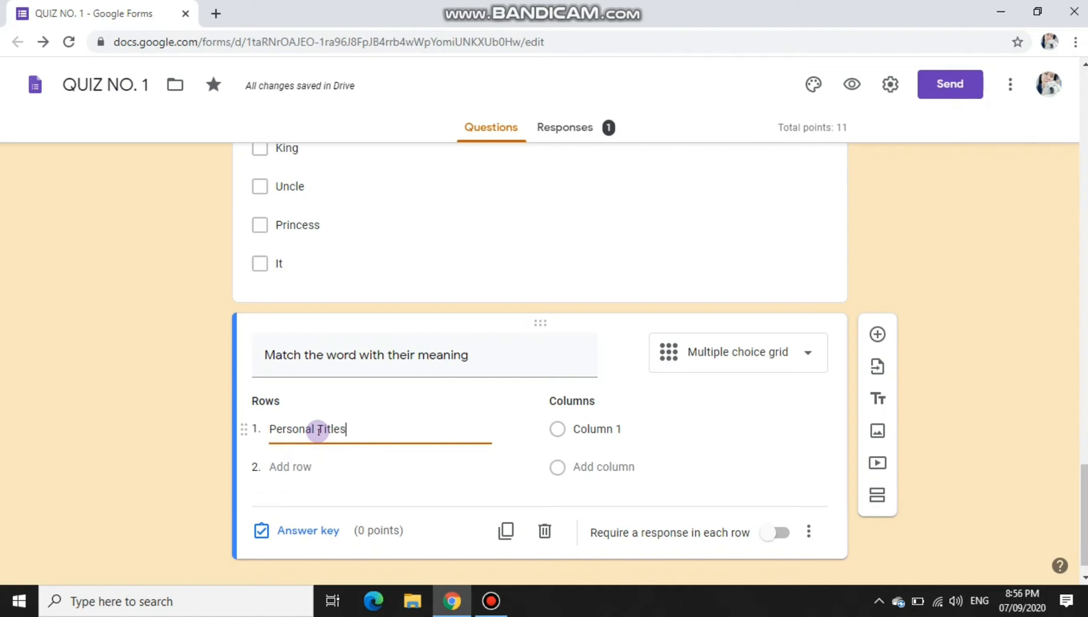
{"action": "key", "text": "Tab"}
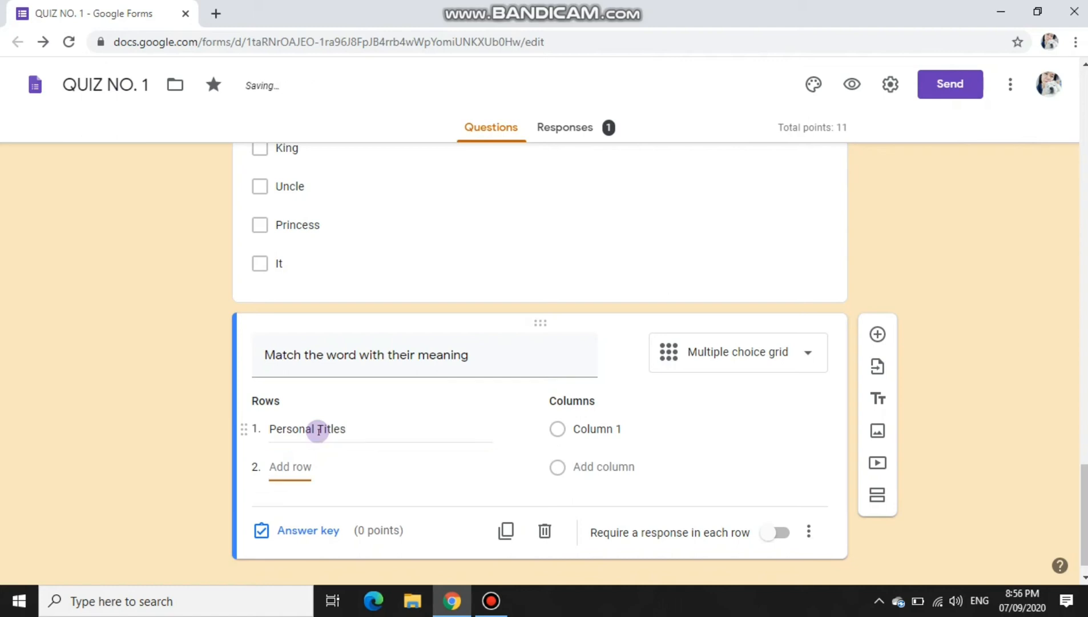
{"action": "type", "text": "P"}
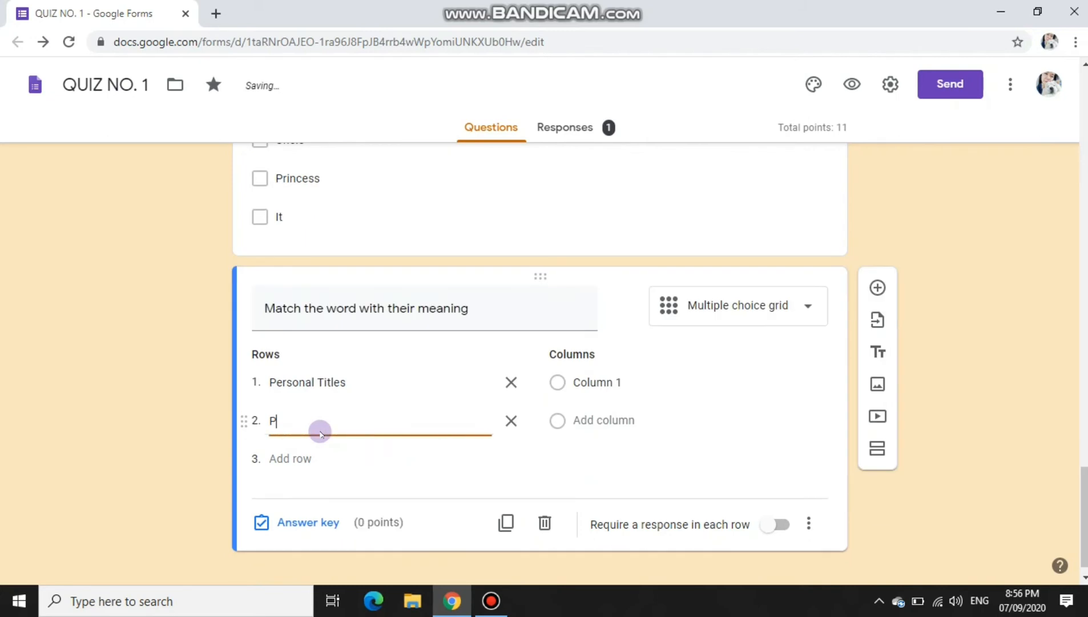
{"action": "type", "text": "ossessige"}
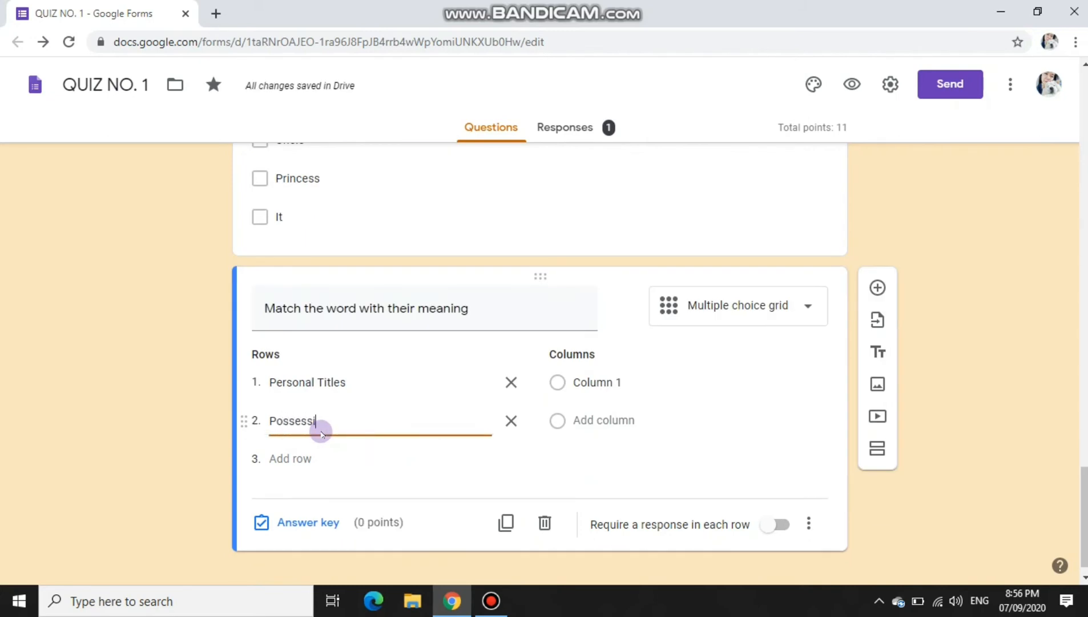
{"action": "key", "text": "BackSpace"}
{"action": "type", "text": "ve Adjectives"}
{"action": "left_click", "coordinate": [317, 458]}
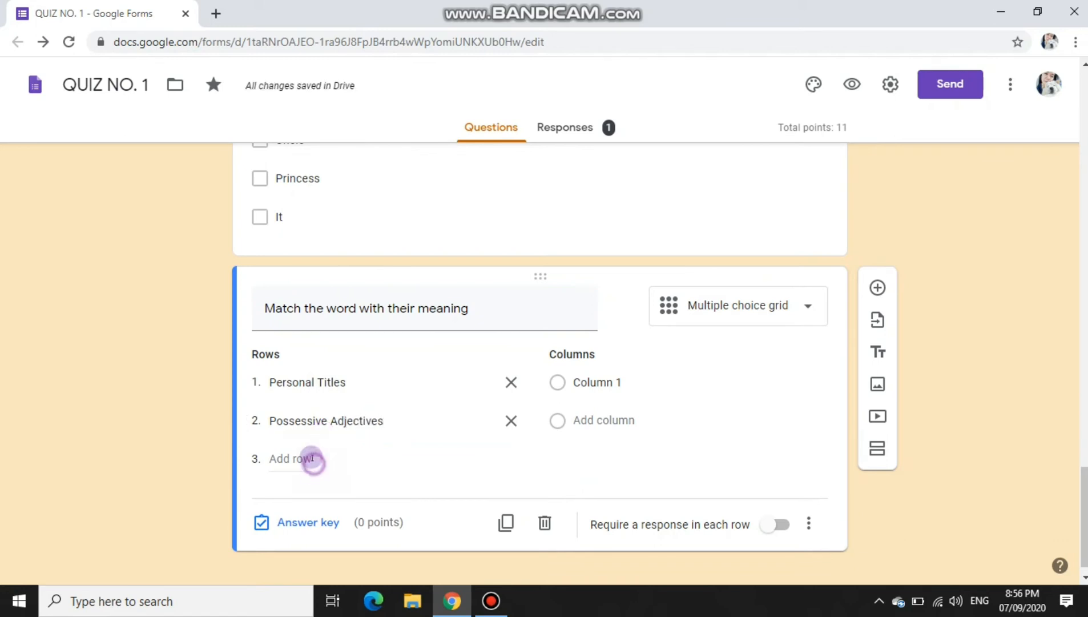
{"action": "left_click", "coordinate": [312, 458]}
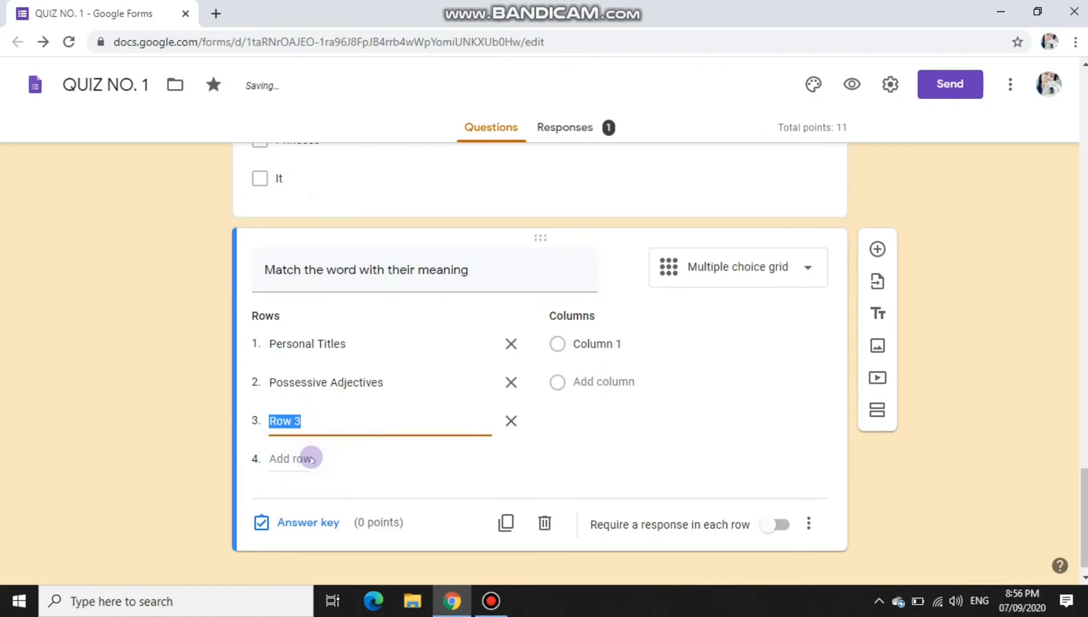
{"action": "type", "text": "ZD"}
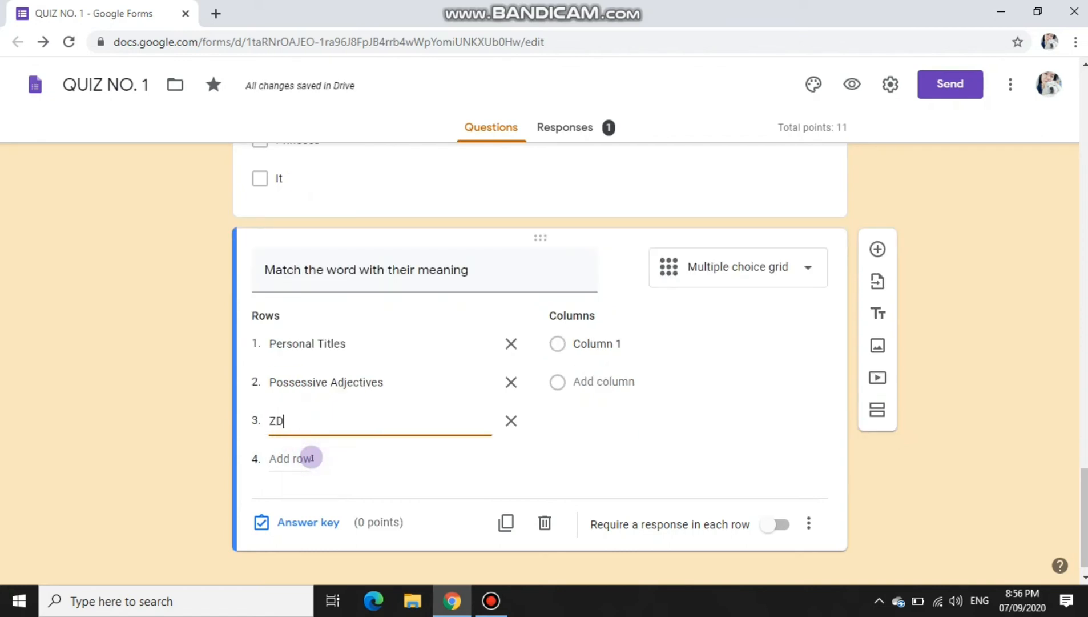
{"action": "key", "text": "BackSpace"}
{"action": "key", "text": "BackSpace"}
{"action": "type", "text": "Demonst"}
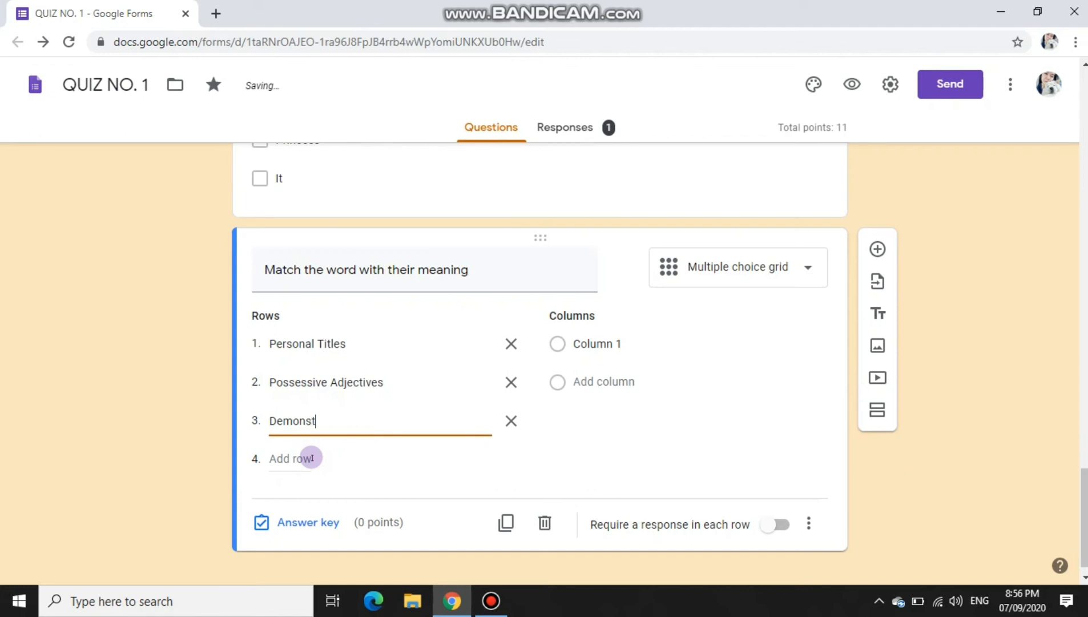
{"action": "type", "text": "rative"}
{"action": "left_click", "coordinate": [309, 458]}
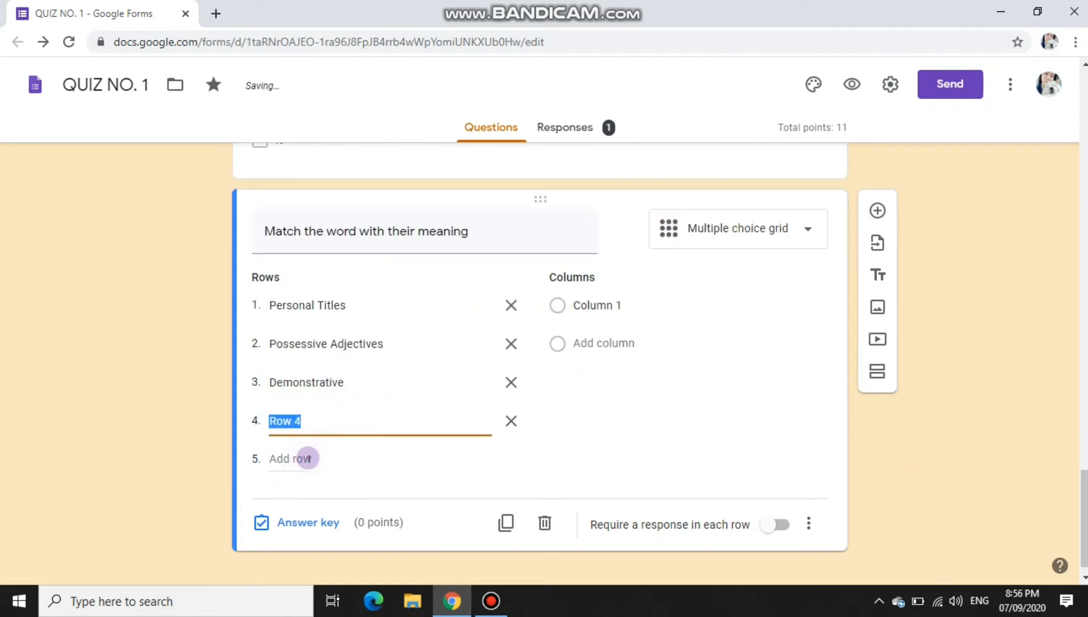
{"action": "type", "text": "Numbers"}
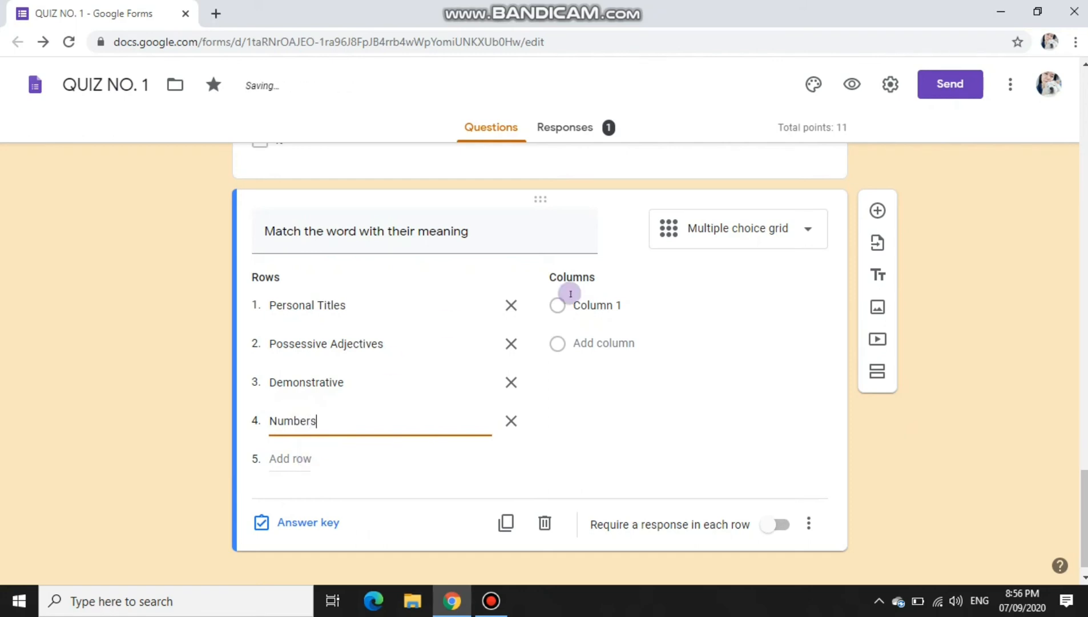
Step: Add columns Show possession, ordinals & cardinals, and words to demonstrate or indicate specific things
{"action": "left_click", "coordinate": [639, 298]}
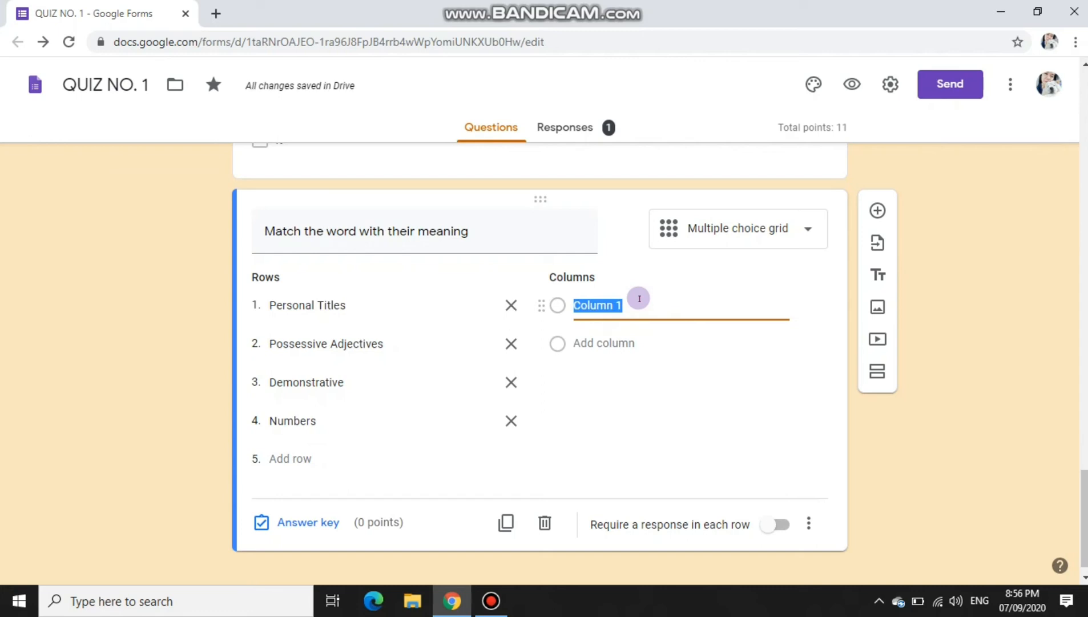
{"action": "type", "text": "Sho"}
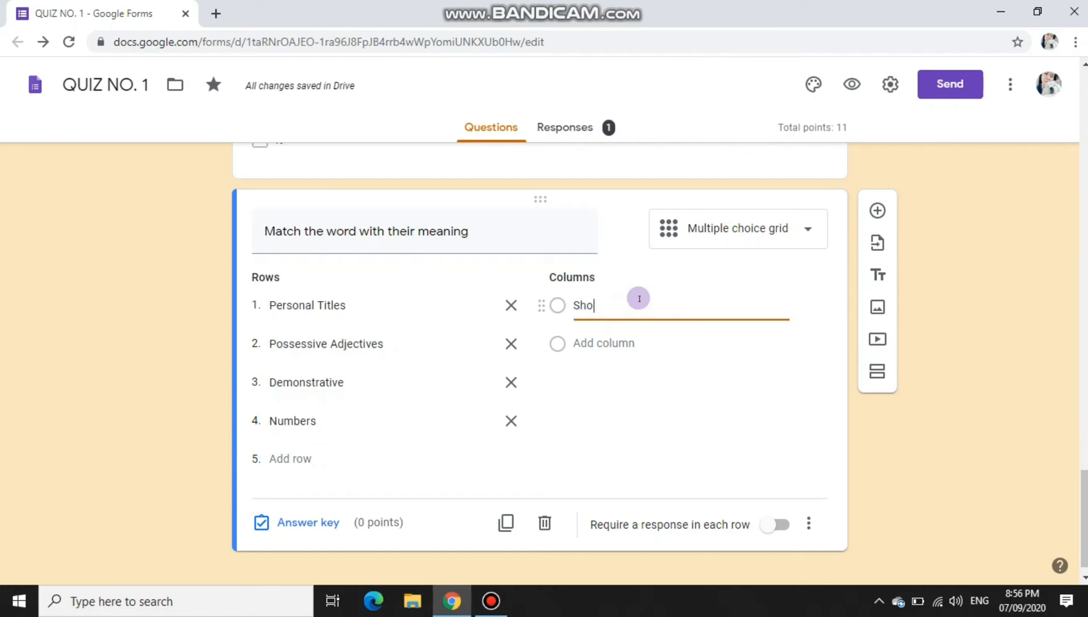
{"action": "type", "text": "w possession"}
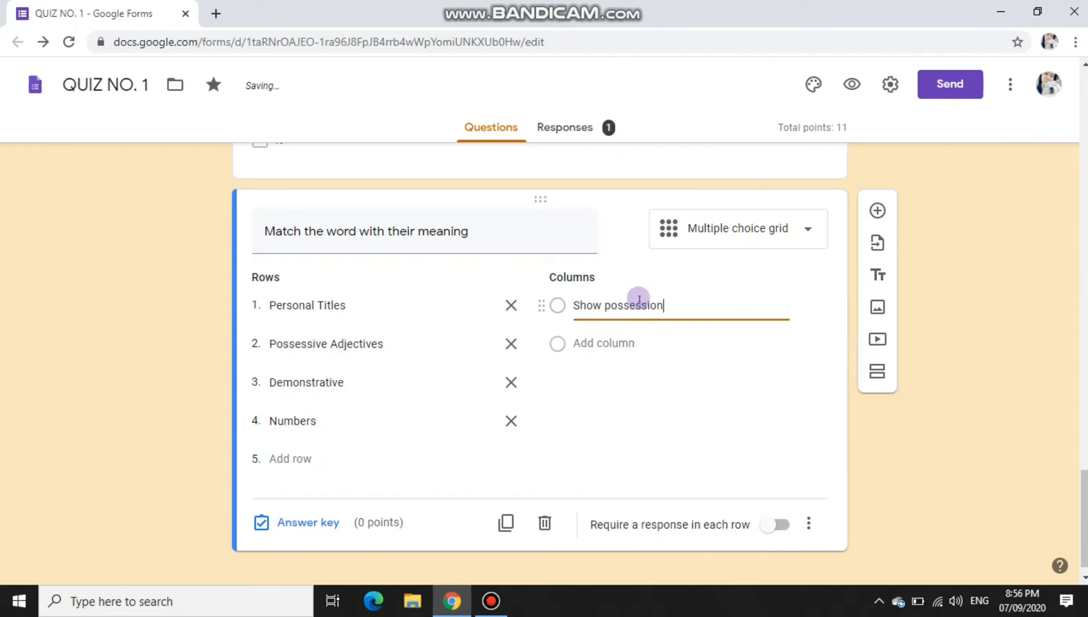
{"action": "left_click", "coordinate": [624, 343]}
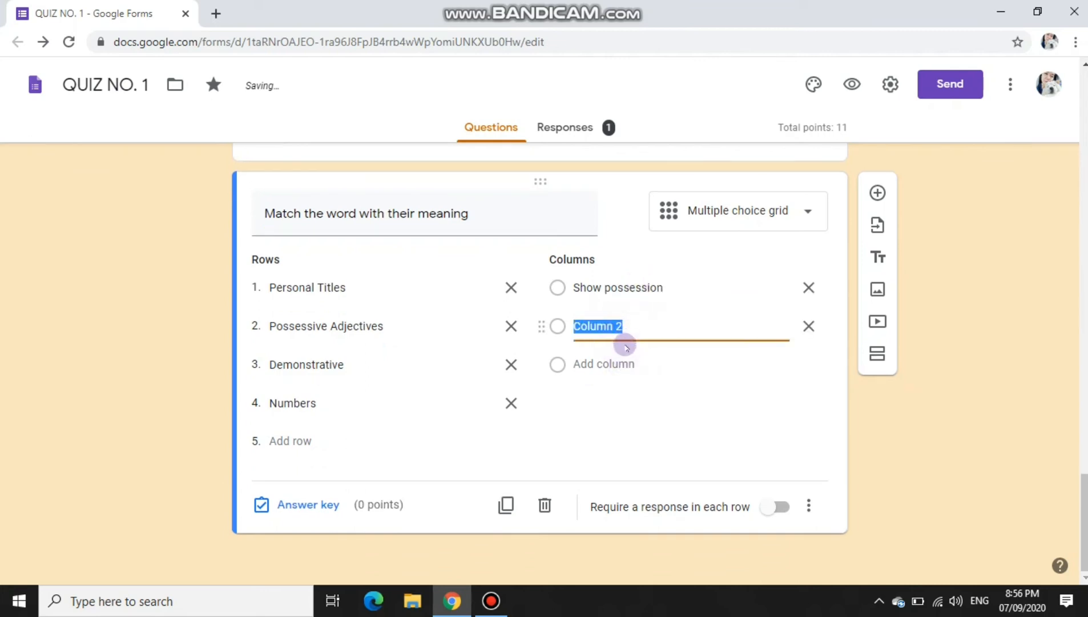
{"action": "type", "text": "ordinals"}
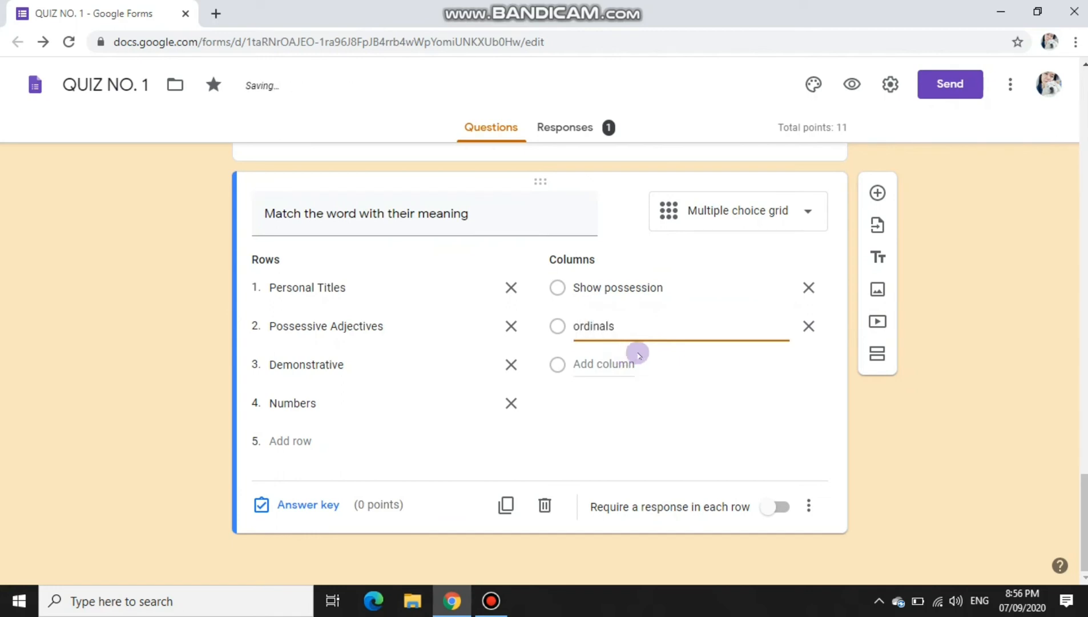
{"action": "type", "text": " & cardinals"}
{"action": "left_click", "coordinate": [631, 364]}
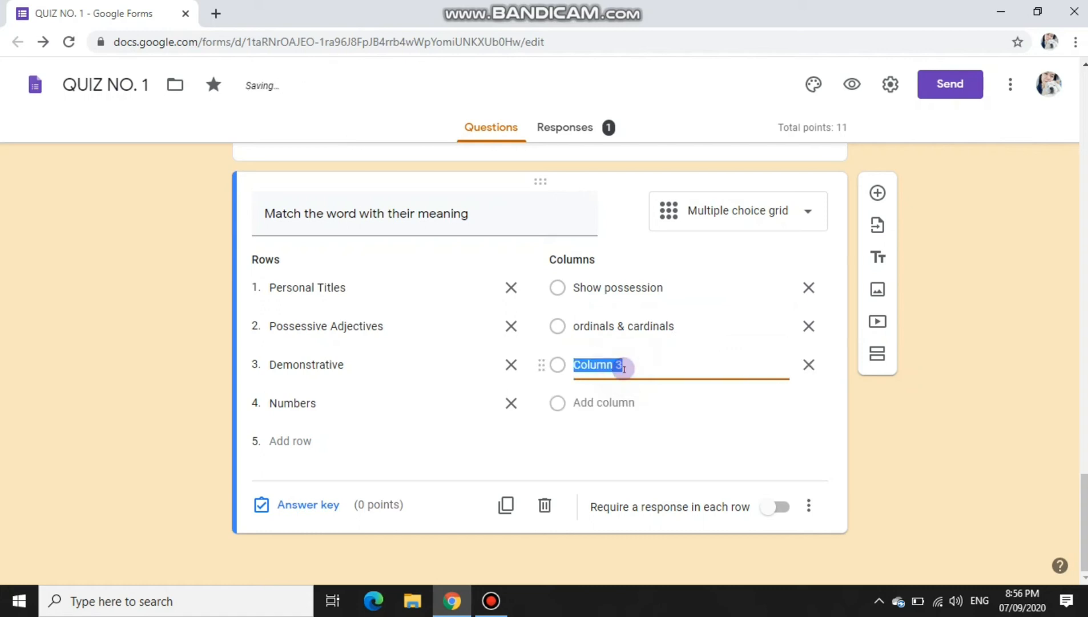
{"action": "type", "text": "words t"}
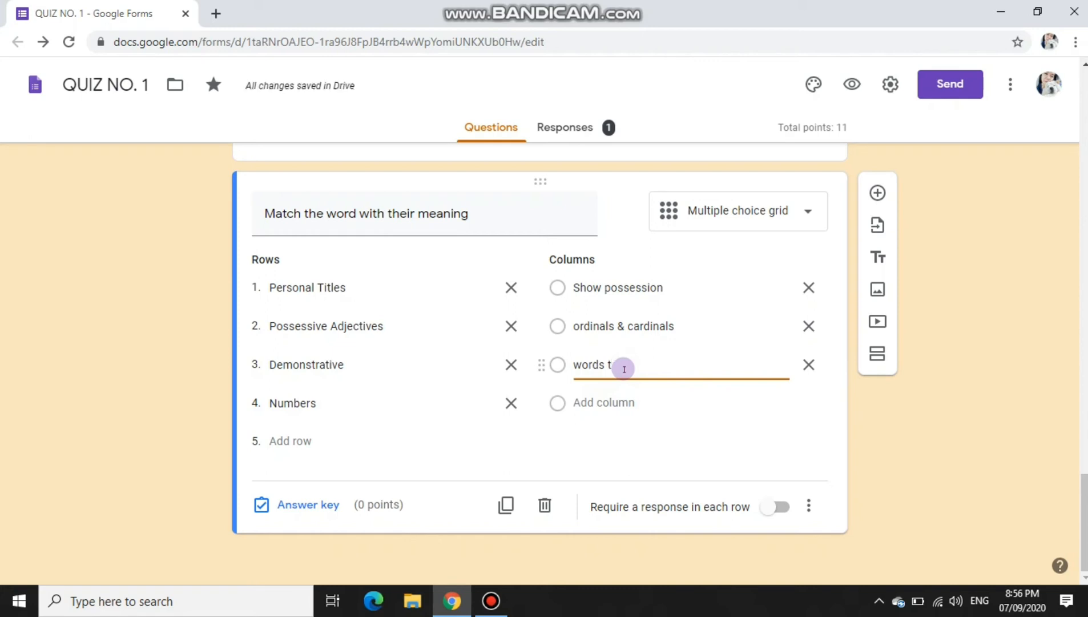
{"action": "type", "text": "o demonst"}
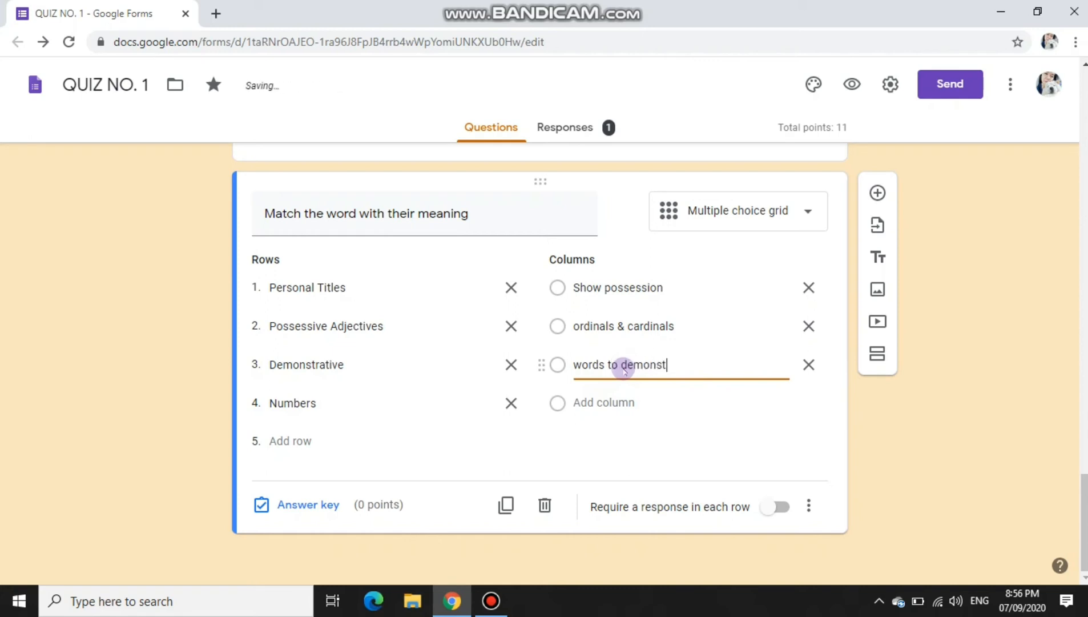
{"action": "type", "text": "rate or"}
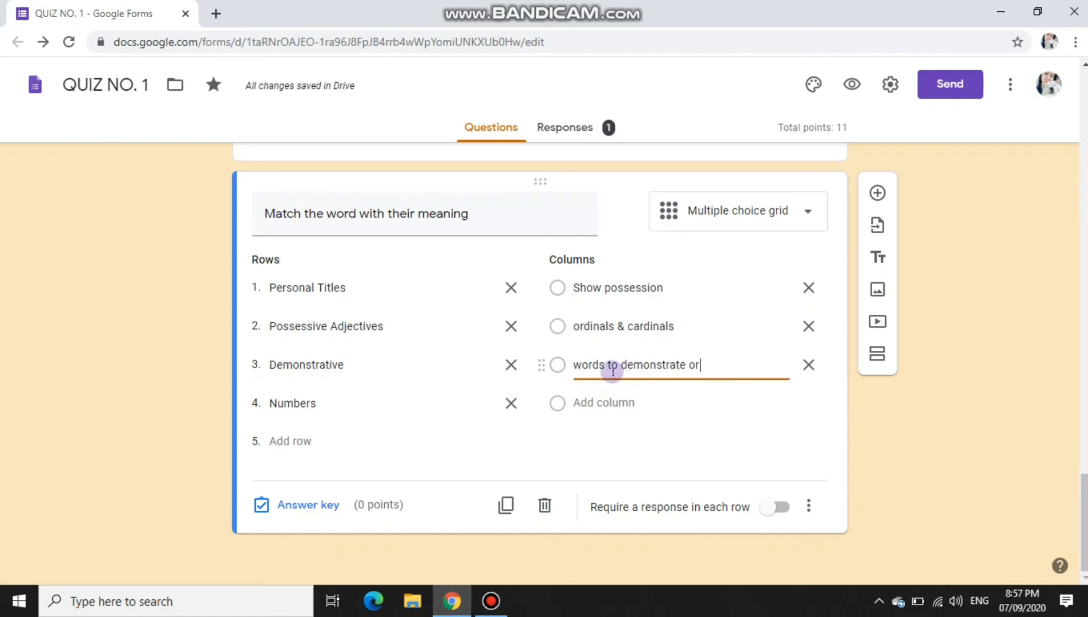
{"action": "type", "text": " indicate "}
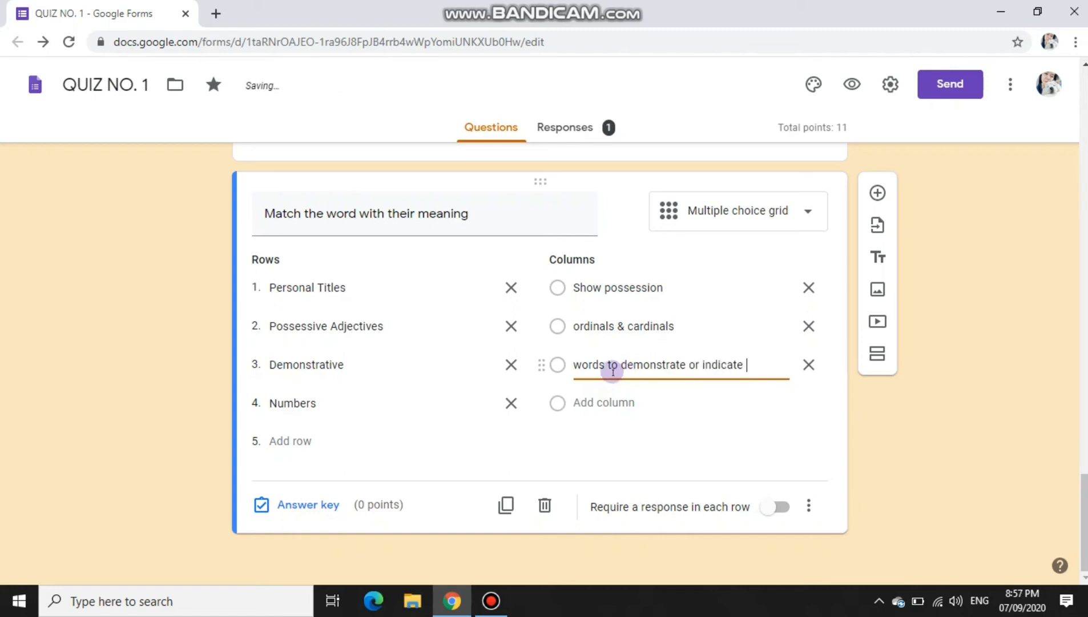
{"action": "type", "text": "specific "}
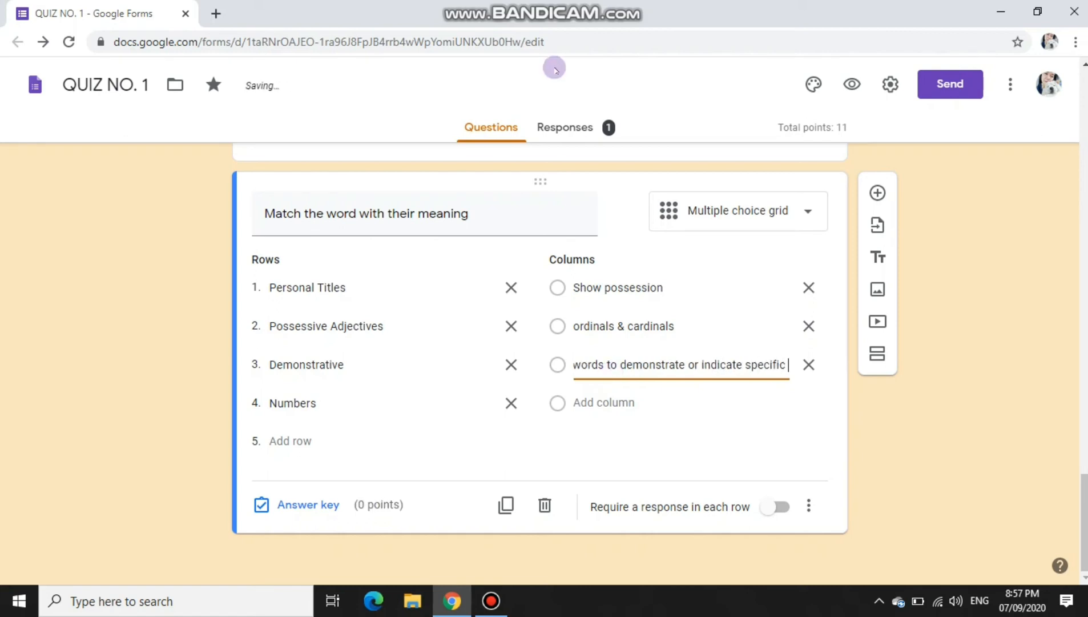
{"action": "type", "text": "things"}
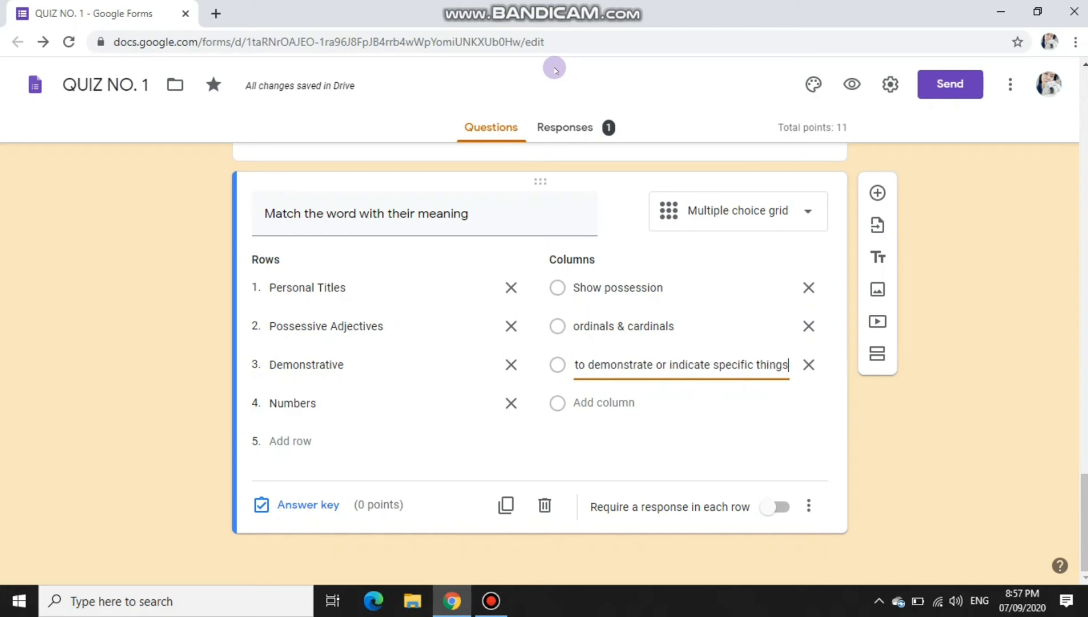
Step: Add a fourth column 'adjectives attached to a name' and open the answer key
{"action": "left_click", "coordinate": [628, 402]}
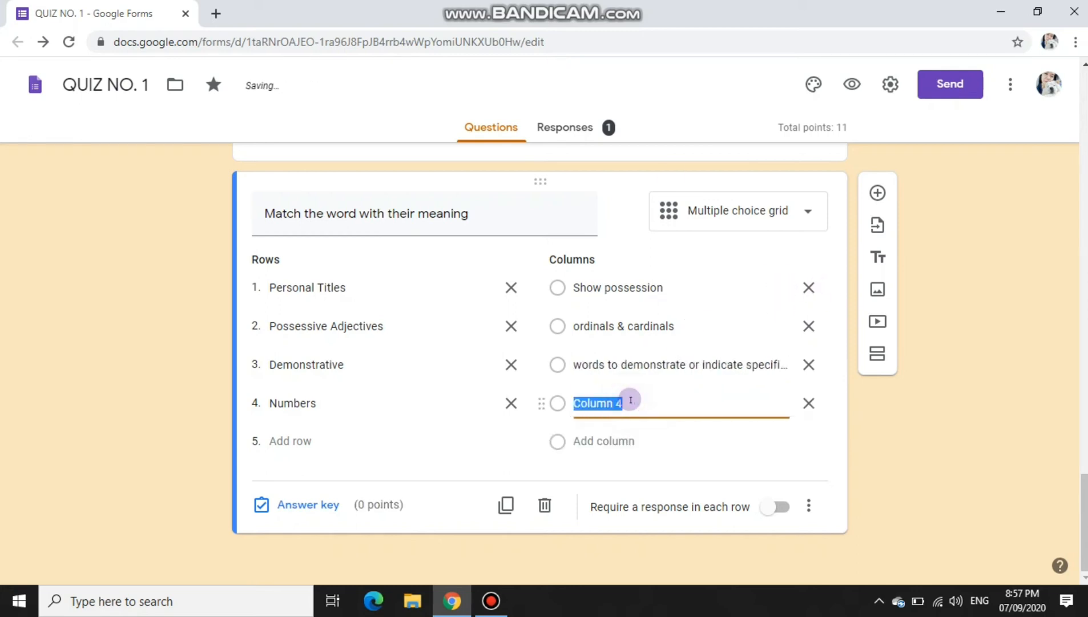
{"action": "type", "text": "adject"}
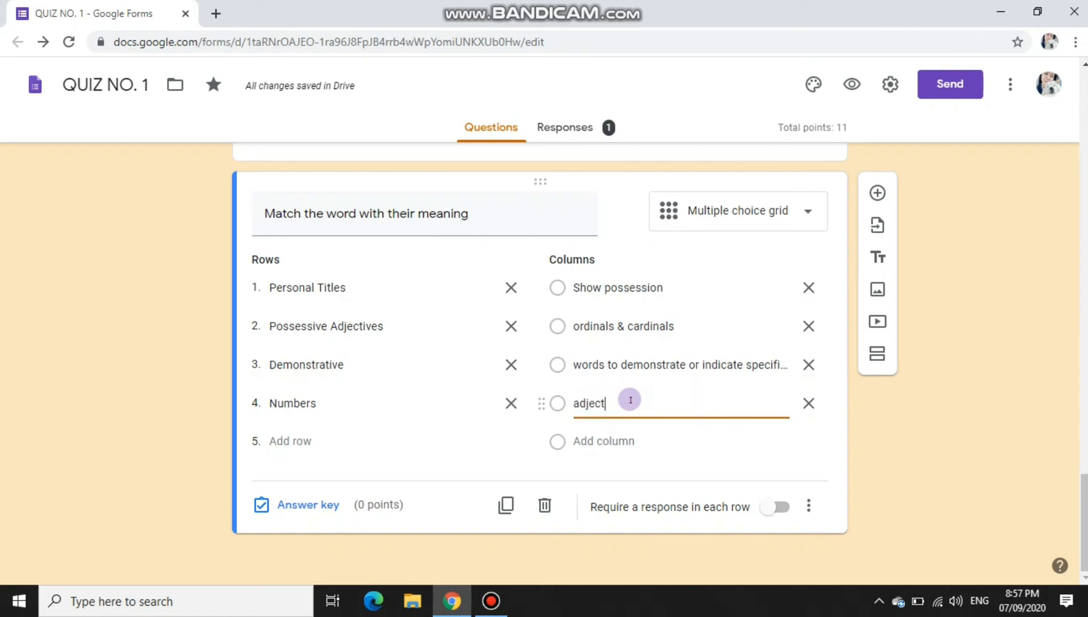
{"action": "type", "text": "ives attached"}
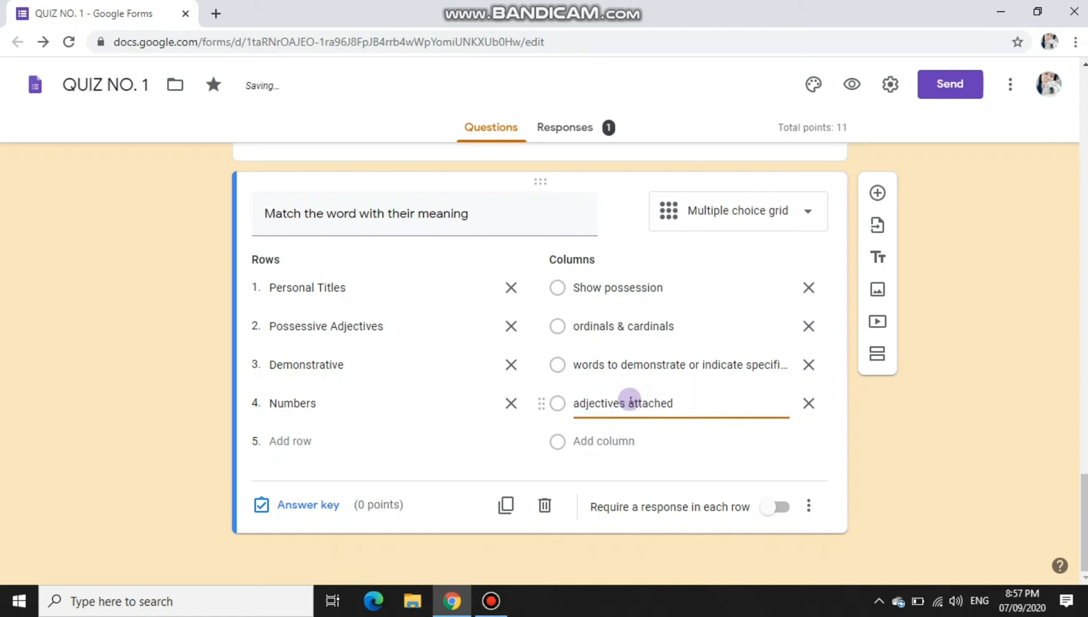
{"action": "type", "text": " to a name"}
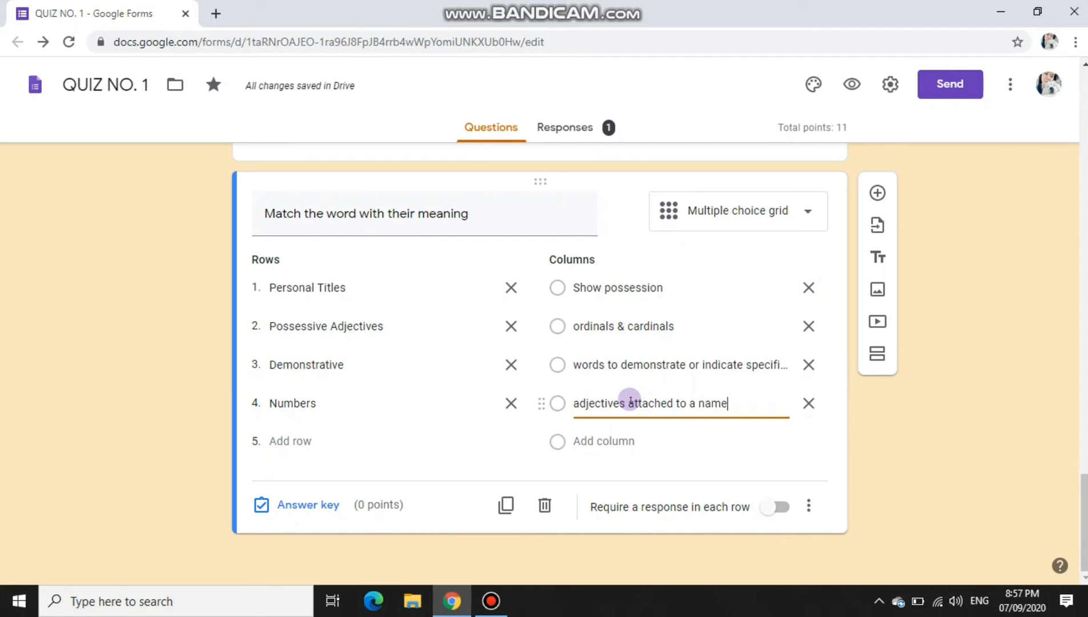
{"action": "left_click", "coordinate": [315, 506]}
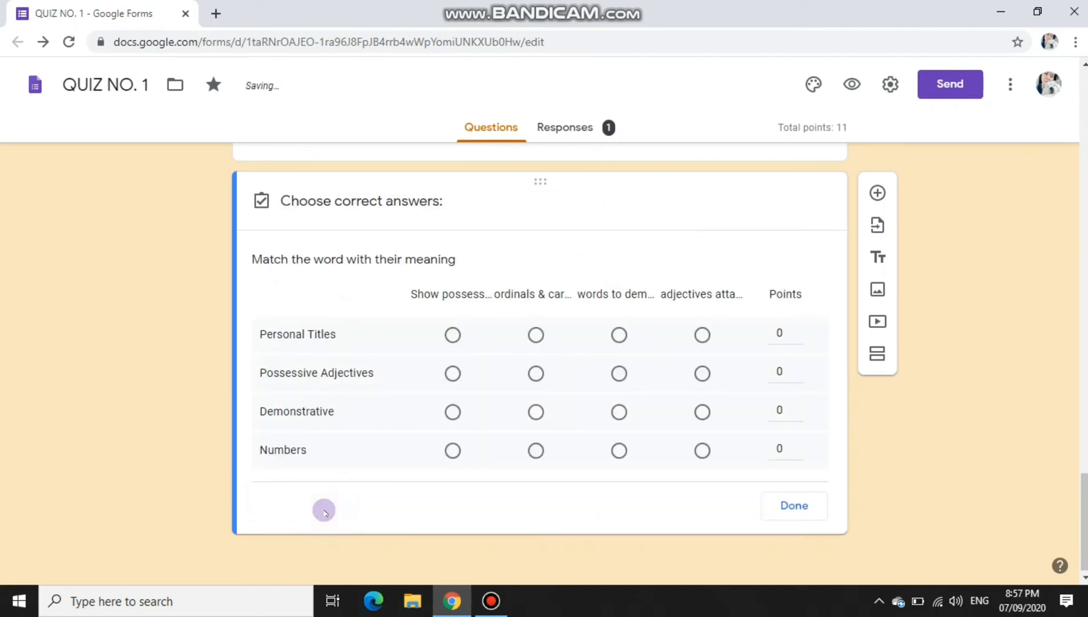
Step: Mark each row's correct meaning in the grid answer key, 1 point per row
{"action": "left_click", "coordinate": [705, 330]}
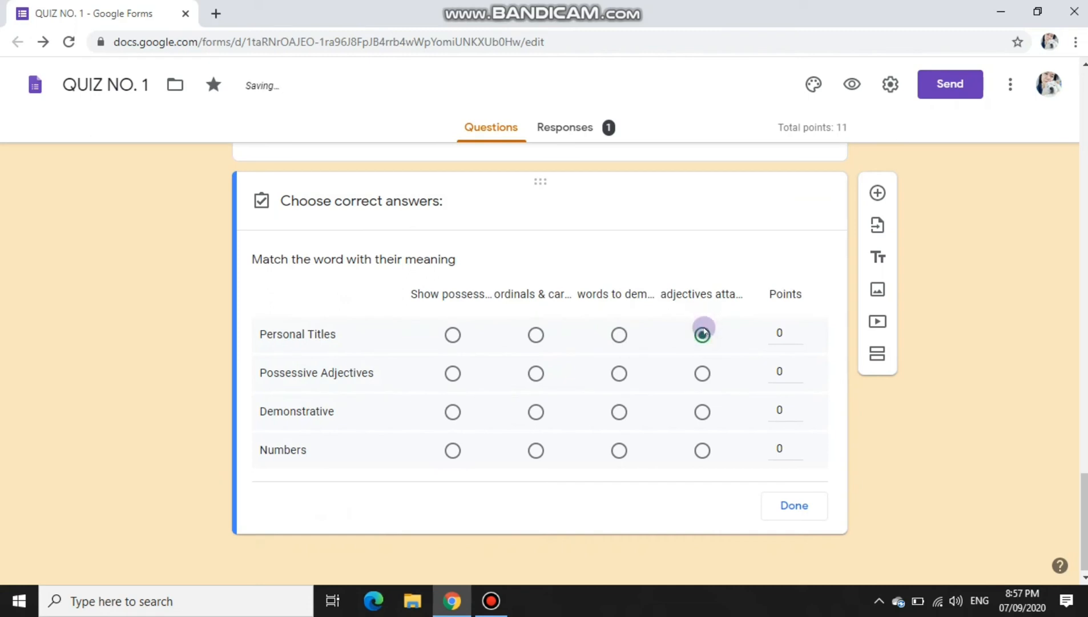
{"action": "left_click", "coordinate": [798, 329]}
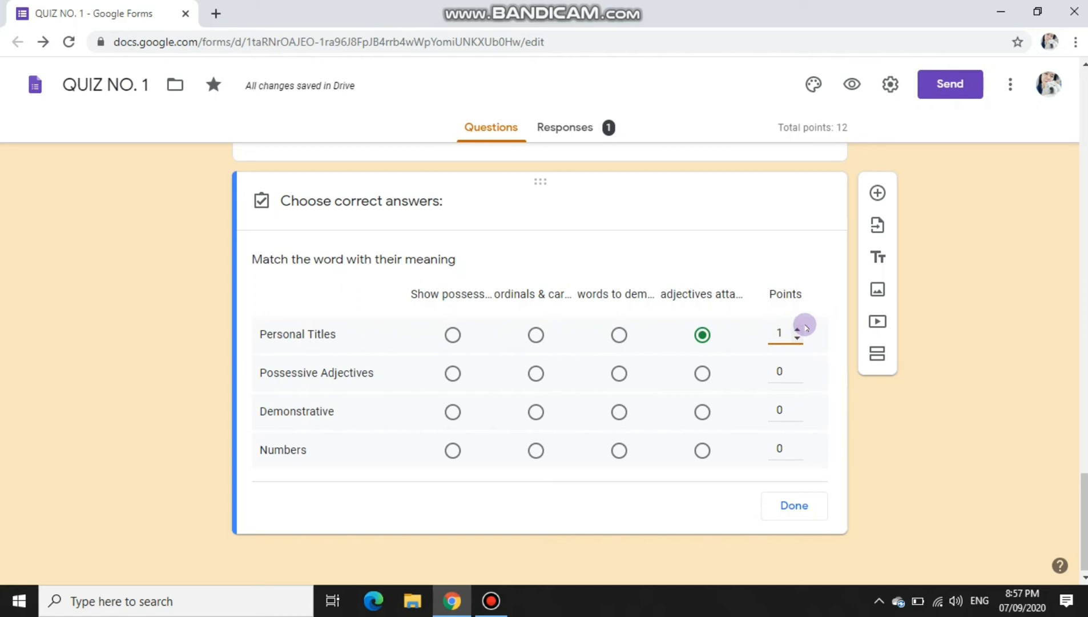
{"action": "left_click", "coordinate": [453, 373]}
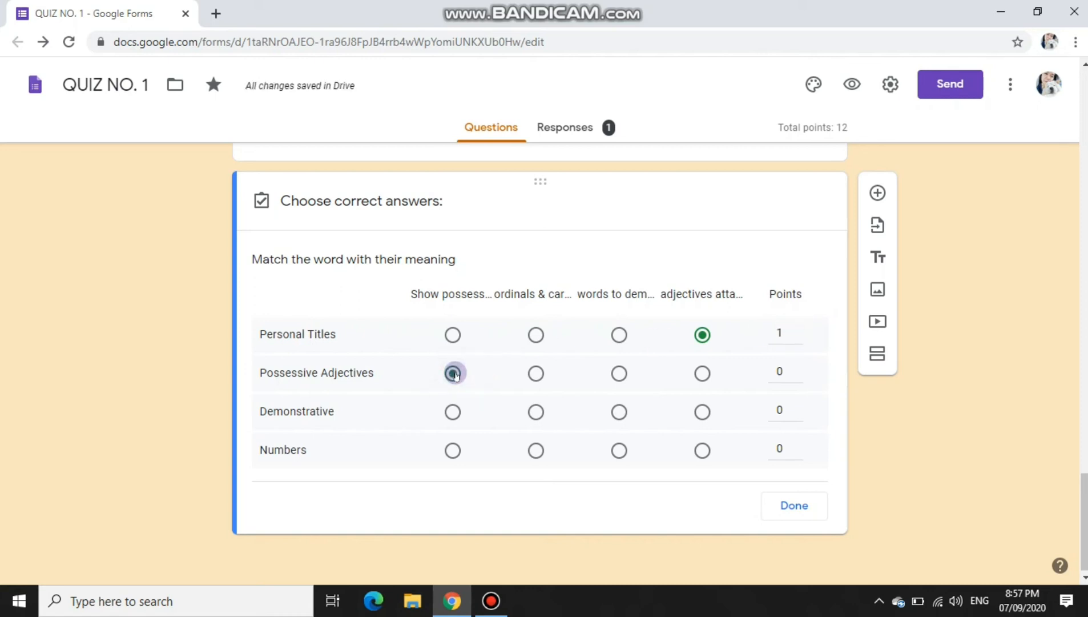
{"action": "left_click", "coordinate": [619, 411]}
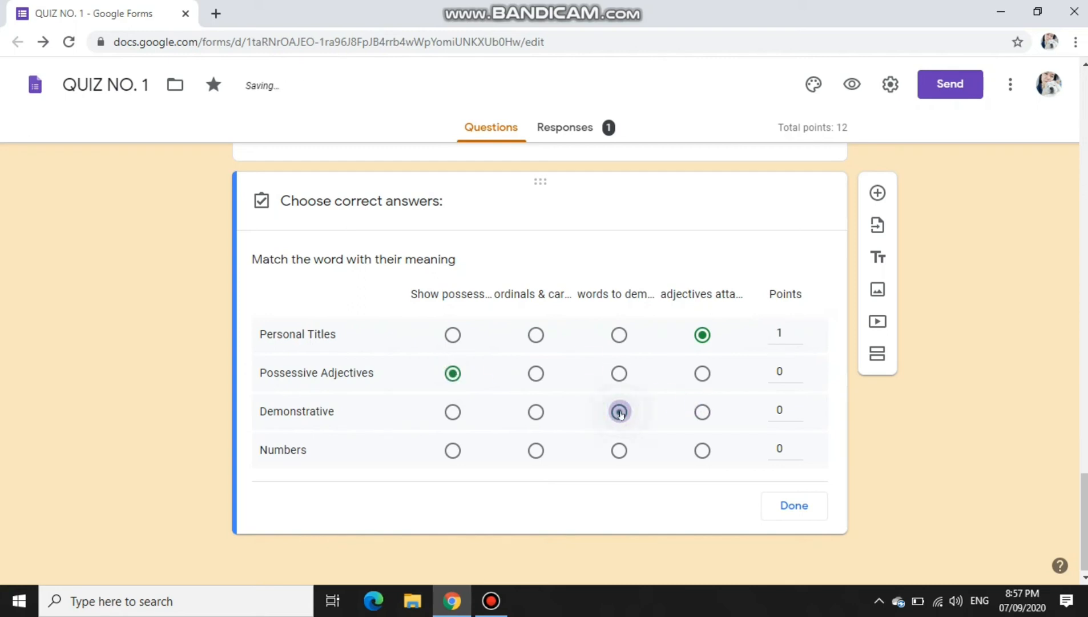
{"action": "left_click", "coordinate": [536, 451]}
{"action": "left_click", "coordinate": [798, 367]}
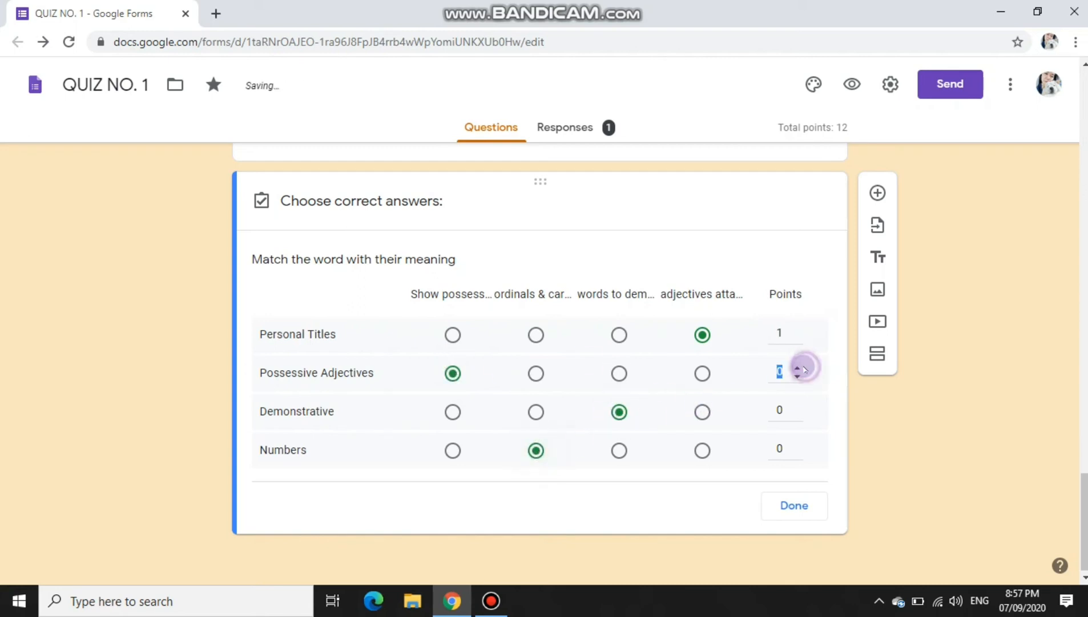
{"action": "left_click", "coordinate": [797, 406]}
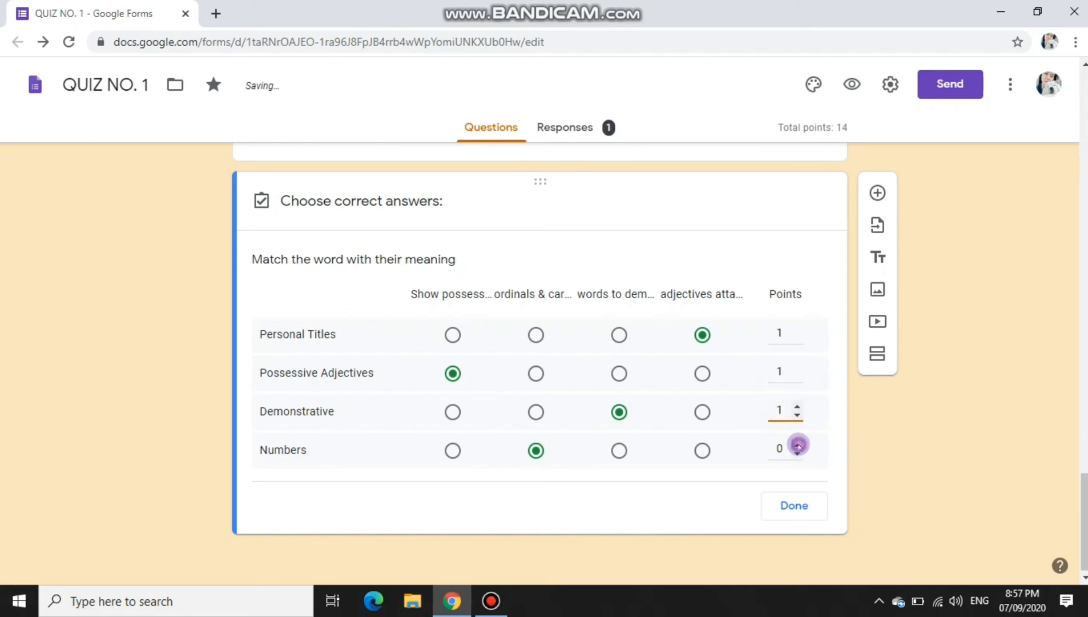
{"action": "left_click", "coordinate": [797, 444]}
{"action": "left_click", "coordinate": [800, 505]}
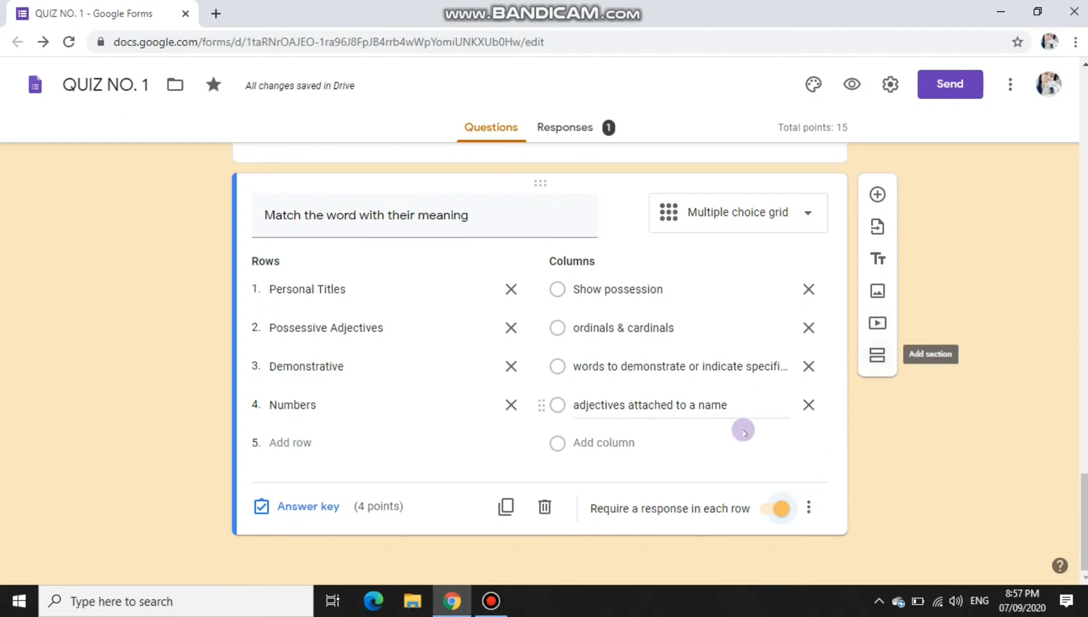
{"action": "scroll", "coordinate": [740, 432], "scroll_direction": "up", "scroll_amount": 10}
{"action": "scroll", "coordinate": [744, 437], "scroll_direction": "up", "scroll_amount": 10}
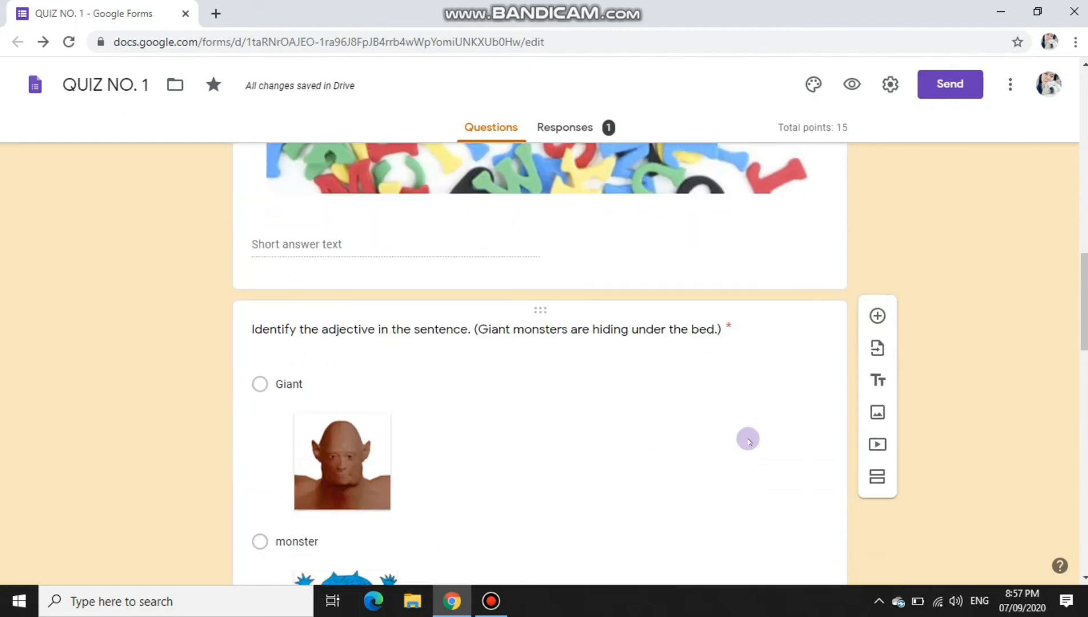
{"action": "scroll", "coordinate": [743, 436], "scroll_direction": "down", "scroll_amount": 18}
{"action": "scroll", "coordinate": [765, 456], "scroll_direction": "up", "scroll_amount": 15}
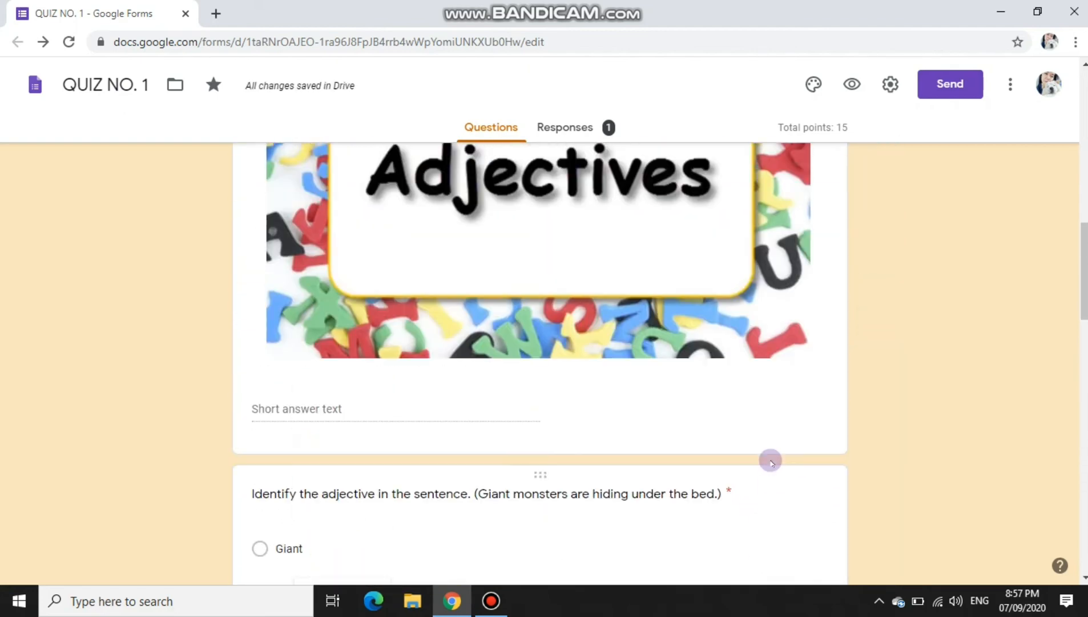
{"action": "scroll", "coordinate": [770, 460], "scroll_direction": "down", "scroll_amount": 6}
{"action": "scroll", "coordinate": [772, 460], "scroll_direction": "down", "scroll_amount": 8}
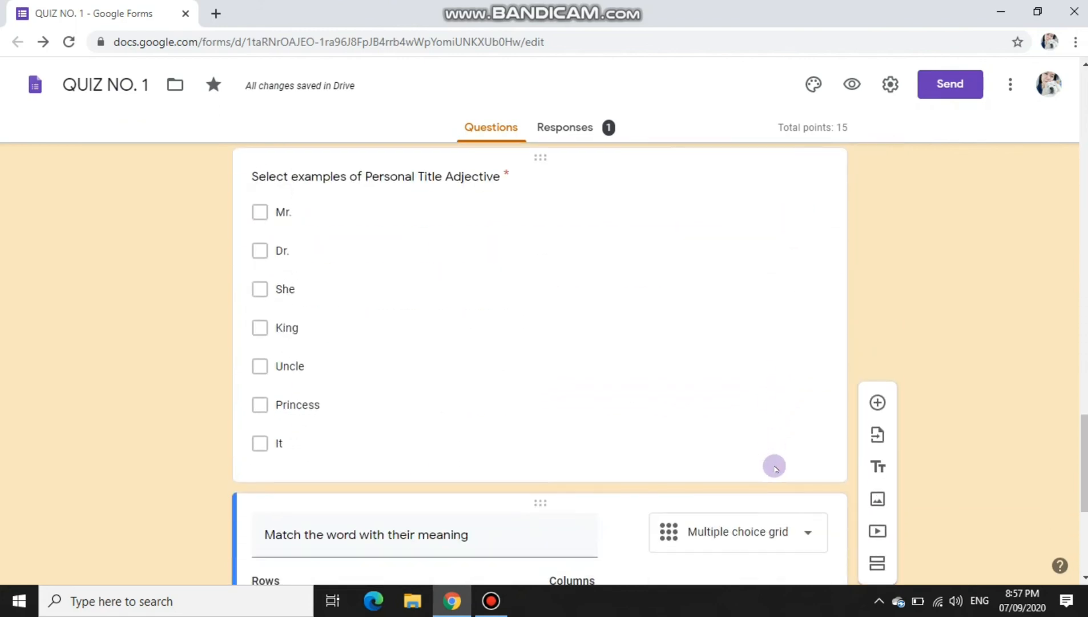
{"action": "scroll", "coordinate": [777, 467], "scroll_direction": "down", "scroll_amount": 5}
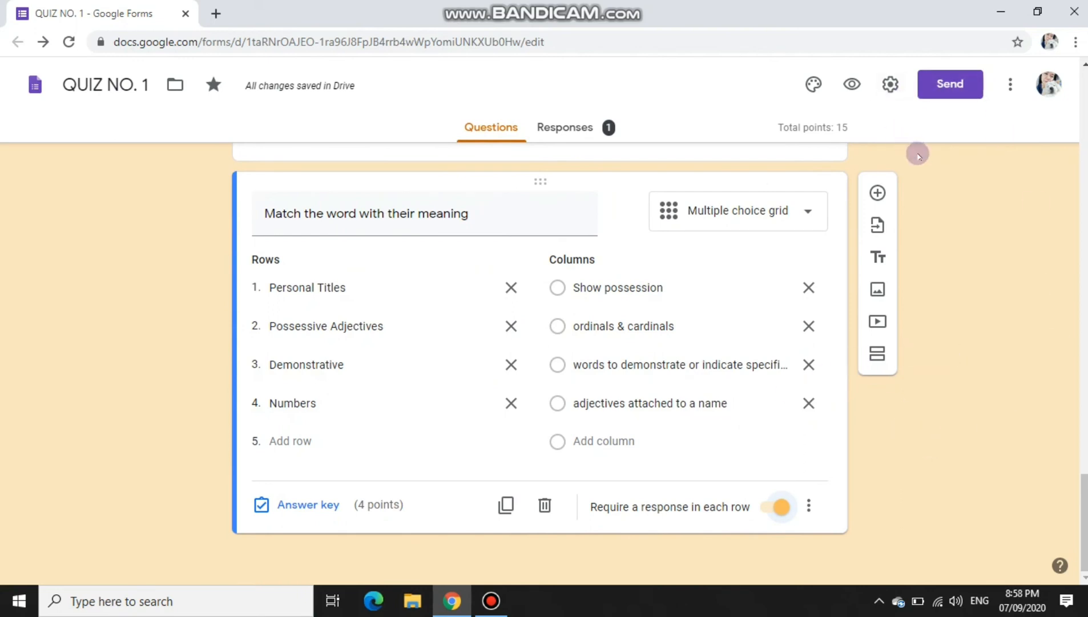
Step: Open the Send dialog and enter the recipient's e-mail address
{"action": "left_click", "coordinate": [941, 82]}
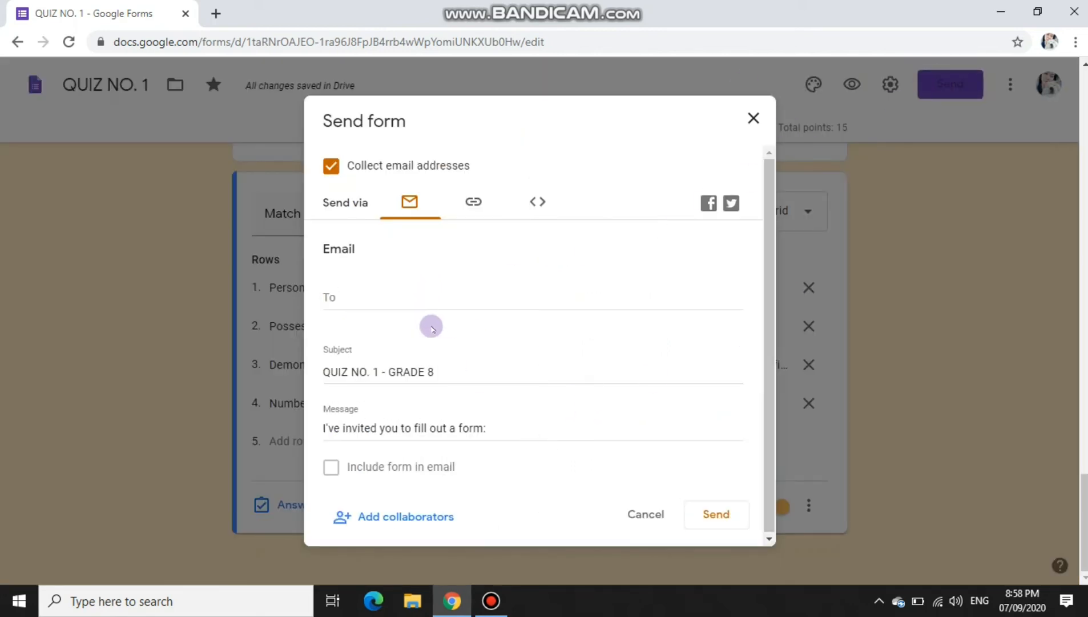
{"action": "left_click", "coordinate": [394, 297]}
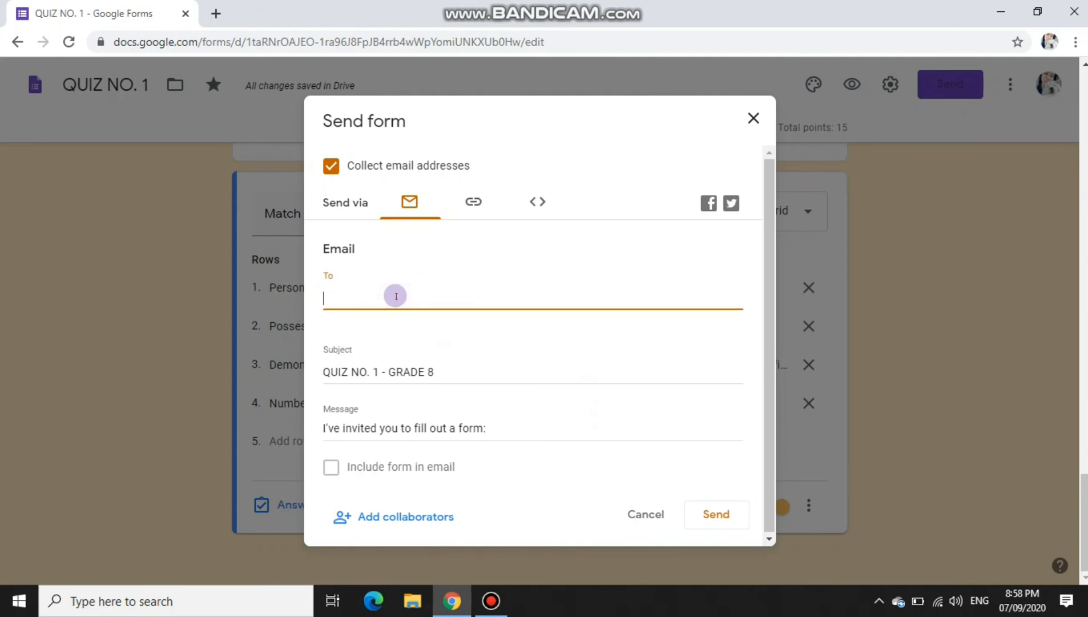
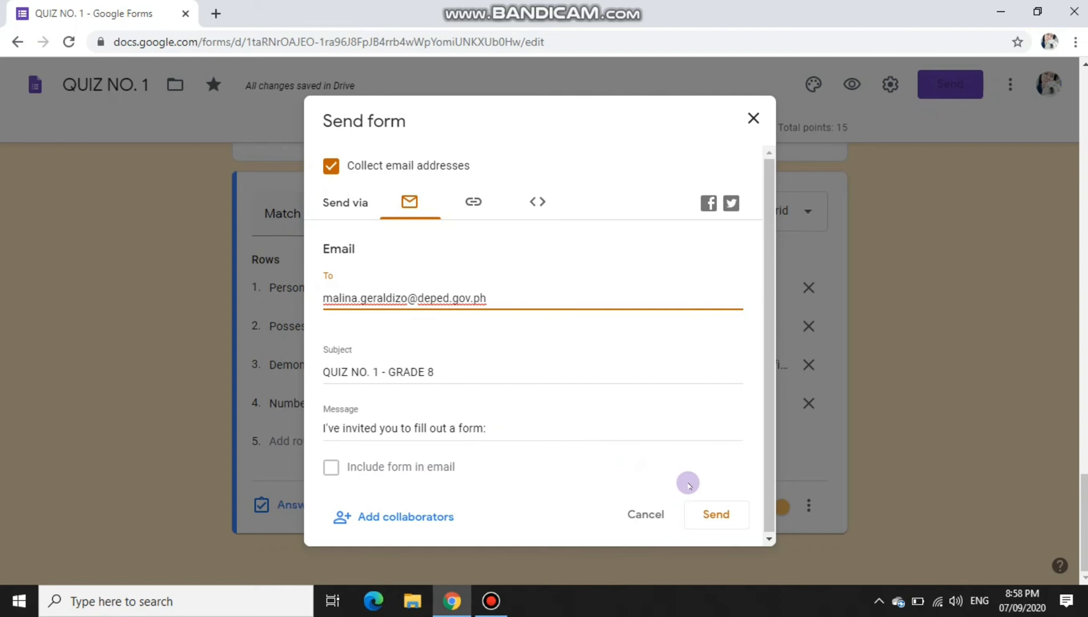
{"action": "left_click", "coordinate": [326, 468]}
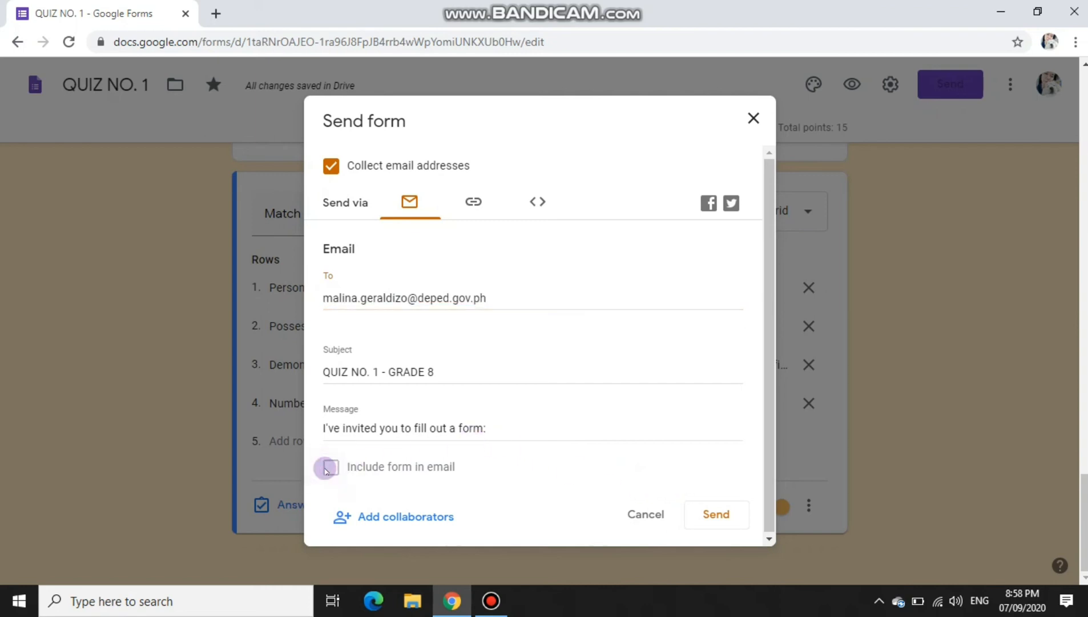
Step: Replace the invitation message with 'You are allowed to answer this quiz… until September 15. 2020.'
{"action": "left_click", "coordinate": [460, 428]}
{"action": "left_click_drag", "start_coordinate": [511, 428], "coordinate": [319, 427]}
{"action": "type", "text": "Y"}
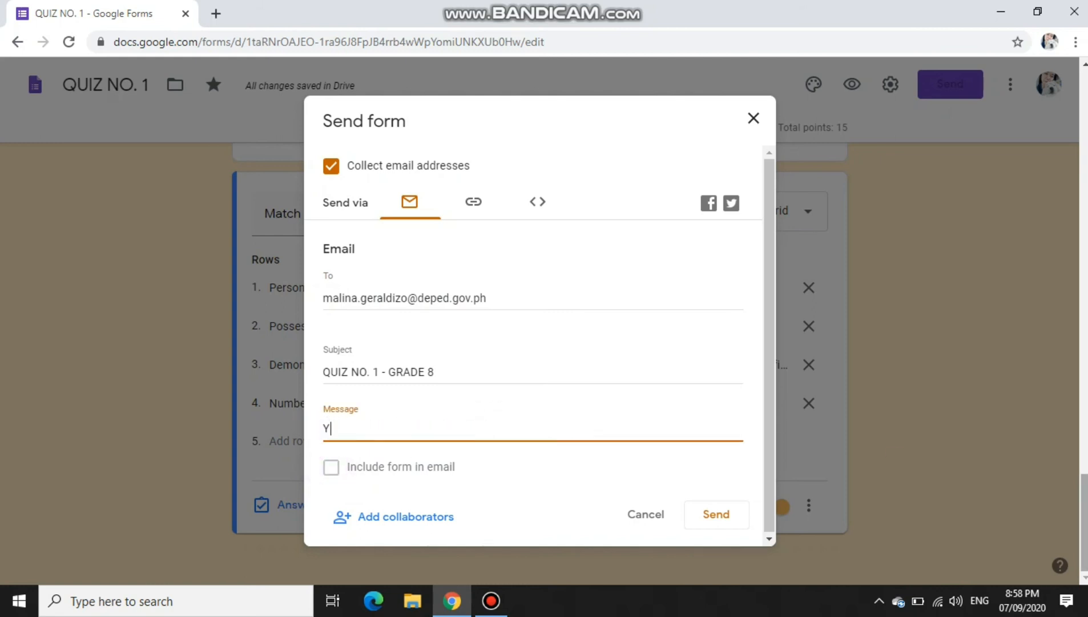
{"action": "type", "text": "ou are allowed to answe"}
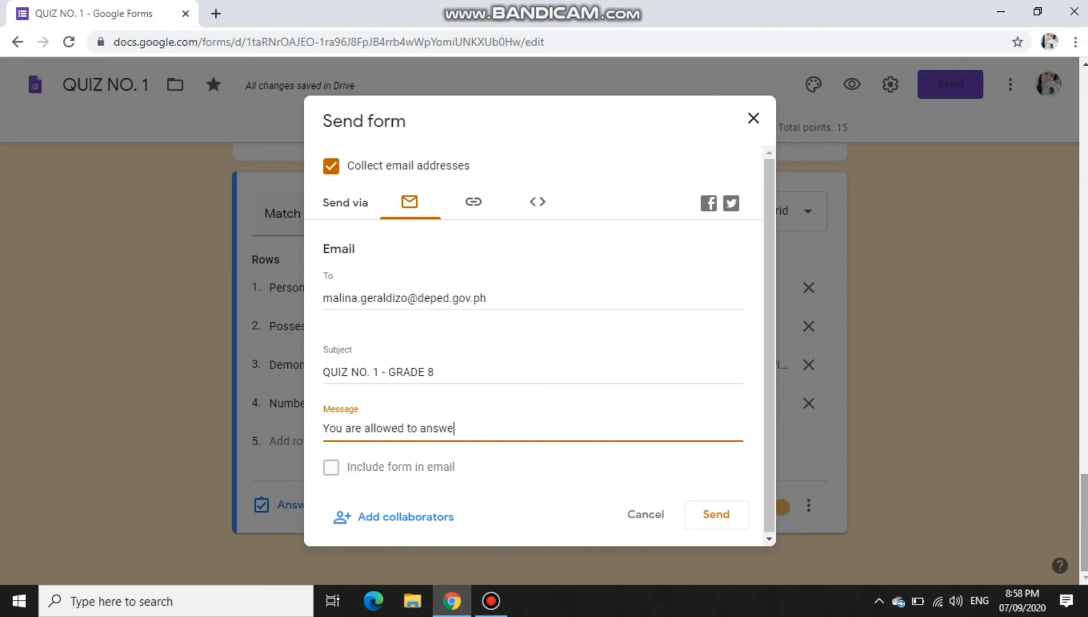
{"action": "type", "text": "r this quiz "}
{"action": "type", "text": "no.1"}
{"action": "key", "text": "BackSpace"}
{"action": "key", "text": "BackSpace"}
{"action": "type", "text": "until September"}
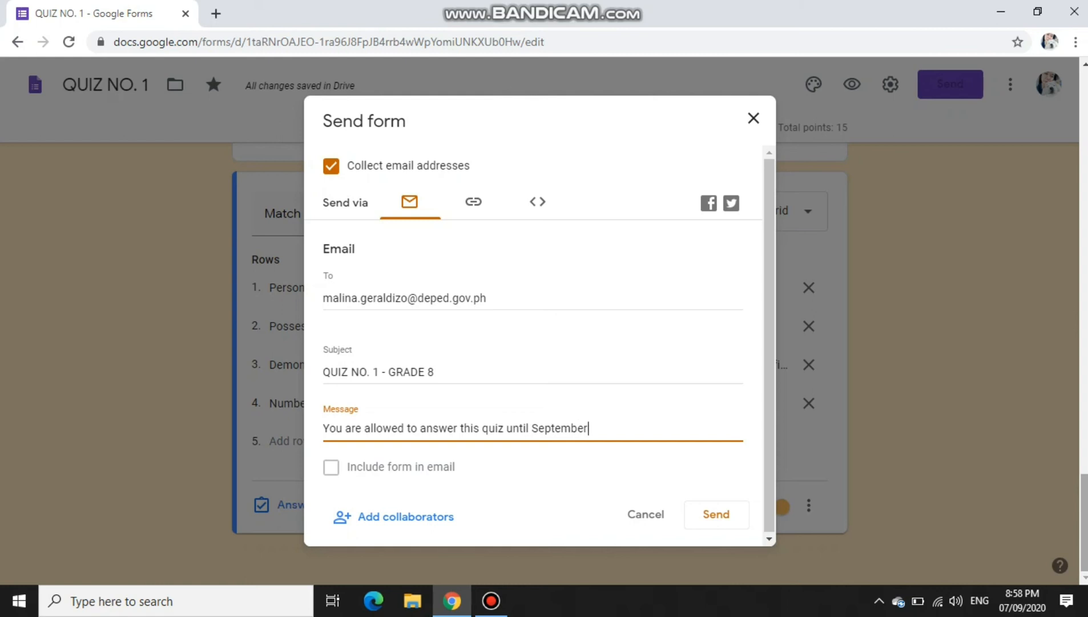
{"action": "type", "text": " 15."}
{"action": "type", "text": " 2020"}
{"action": "type", "text": "."}
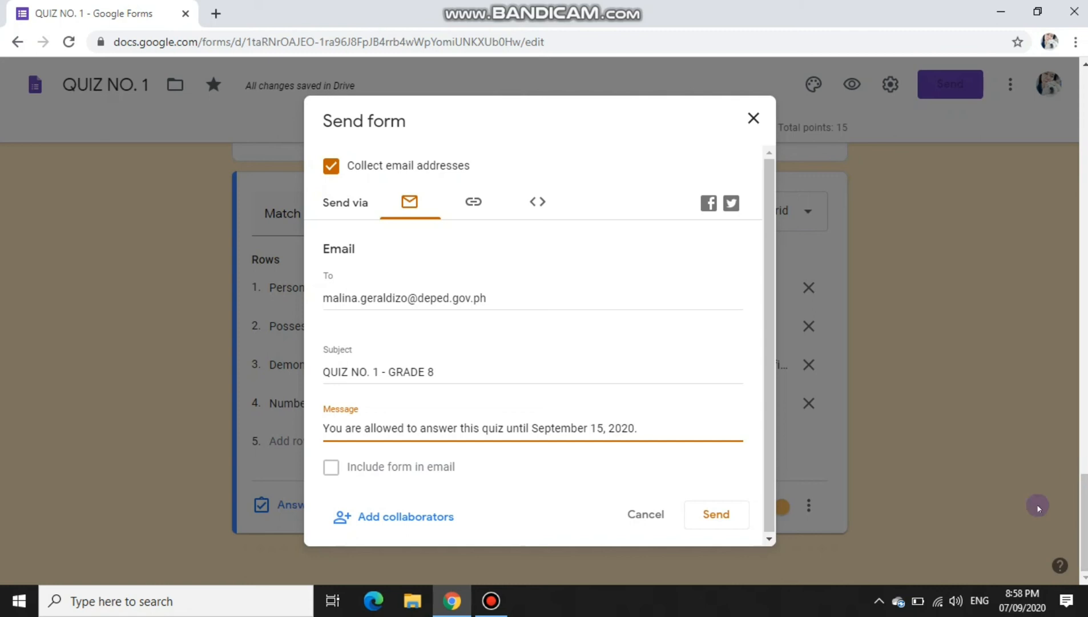
{"action": "left_click", "coordinate": [487, 451]}
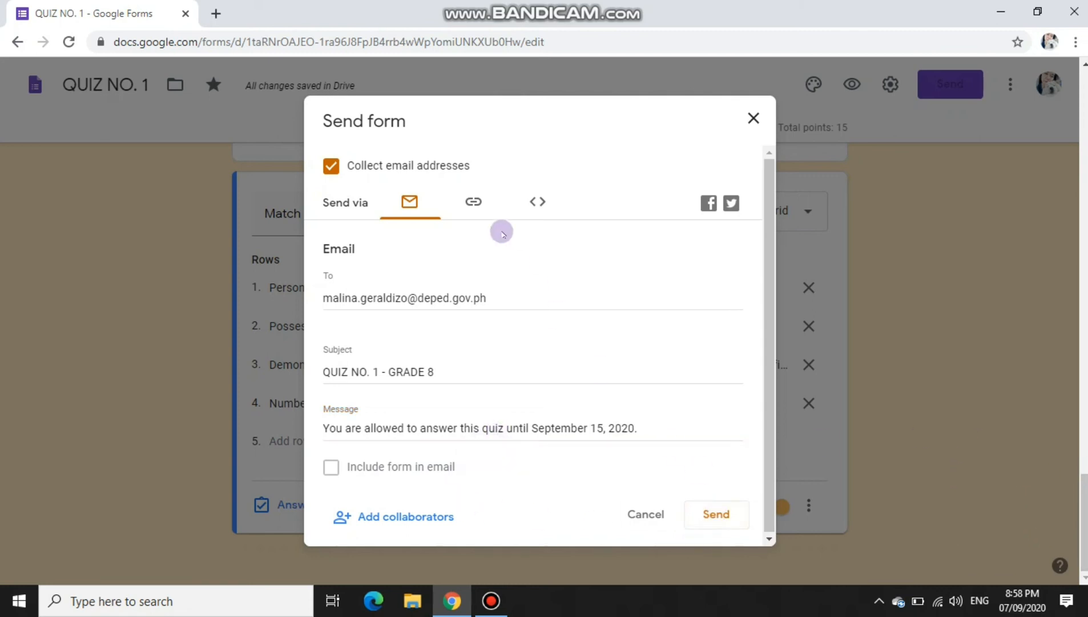
Step: Copy the full-length form link from the Link tab, leaving Shorten URL off
{"action": "left_click", "coordinate": [462, 203]}
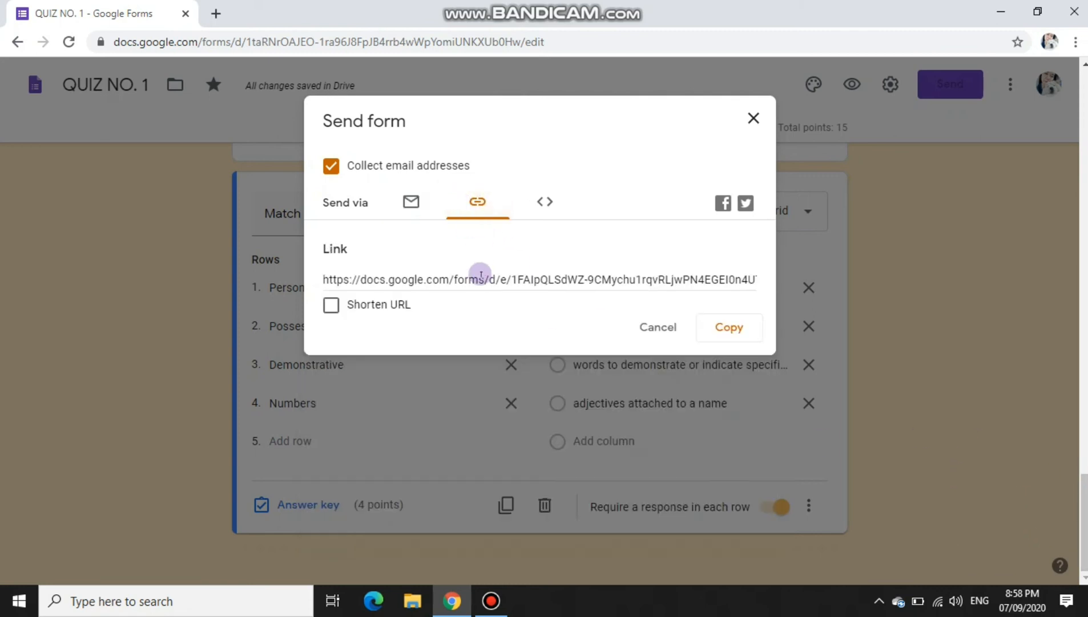
{"action": "left_click", "coordinate": [480, 275]}
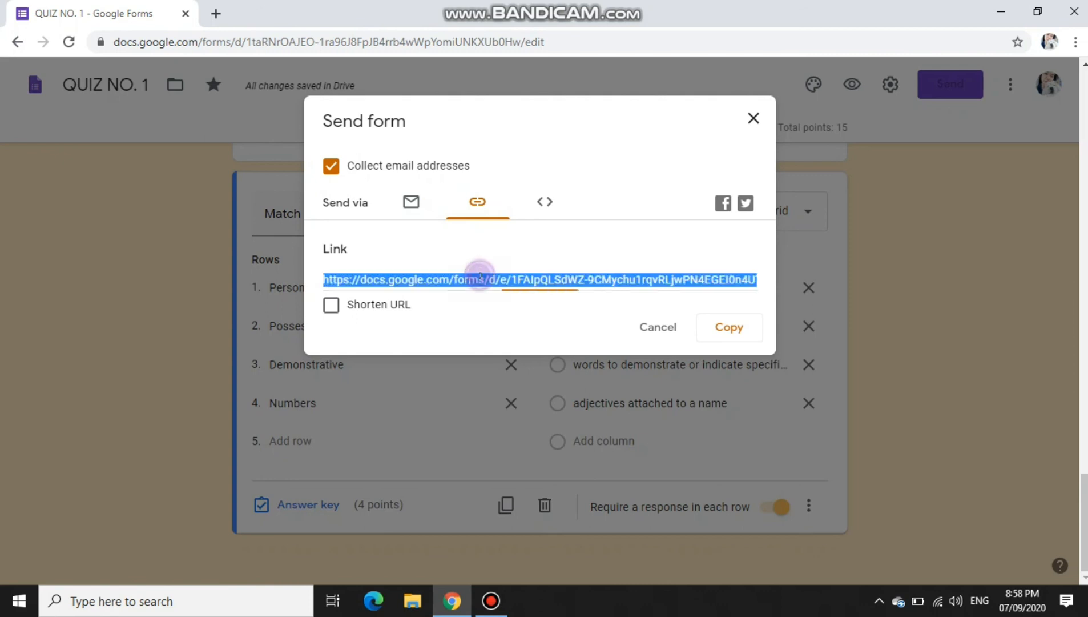
{"action": "left_click", "coordinate": [336, 306]}
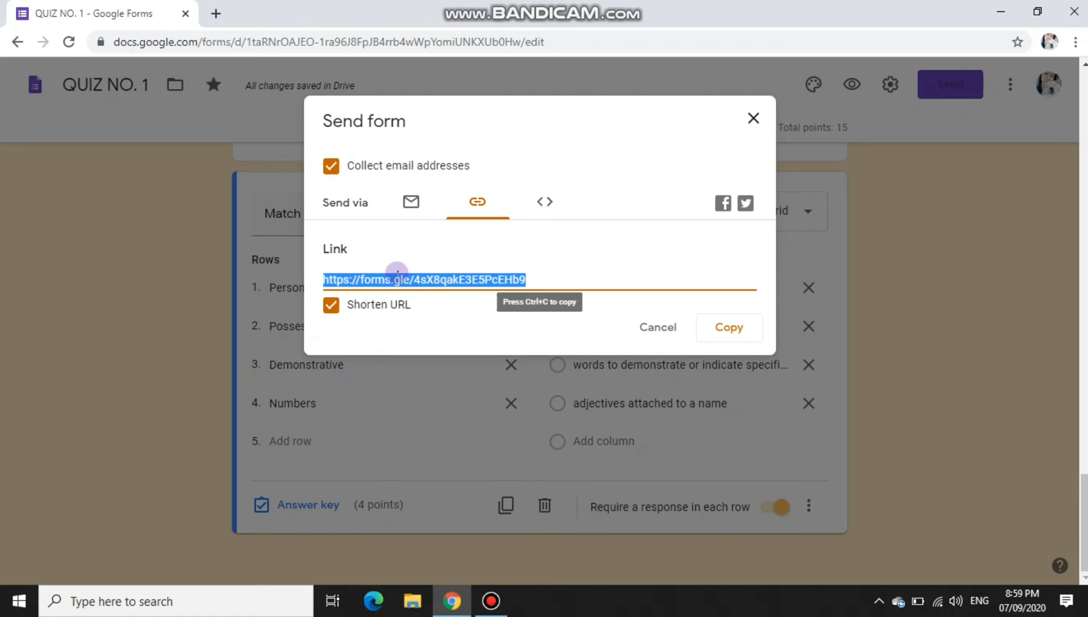
{"action": "left_click", "coordinate": [331, 304]}
{"action": "left_click", "coordinate": [444, 280]}
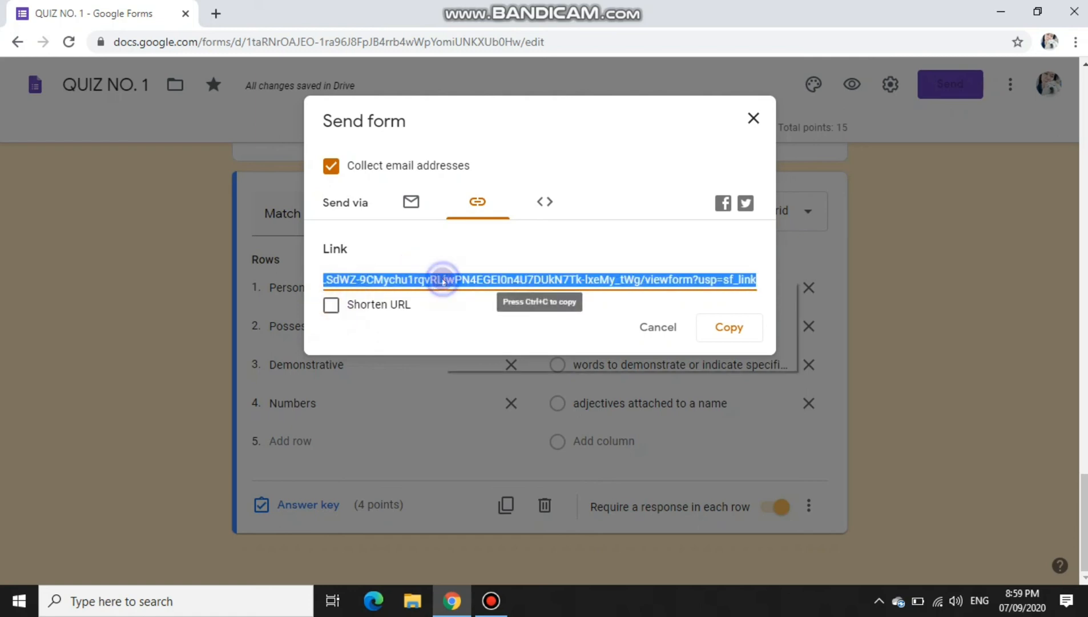
{"action": "right_click", "coordinate": [444, 279]}
{"action": "left_click", "coordinate": [462, 288]}
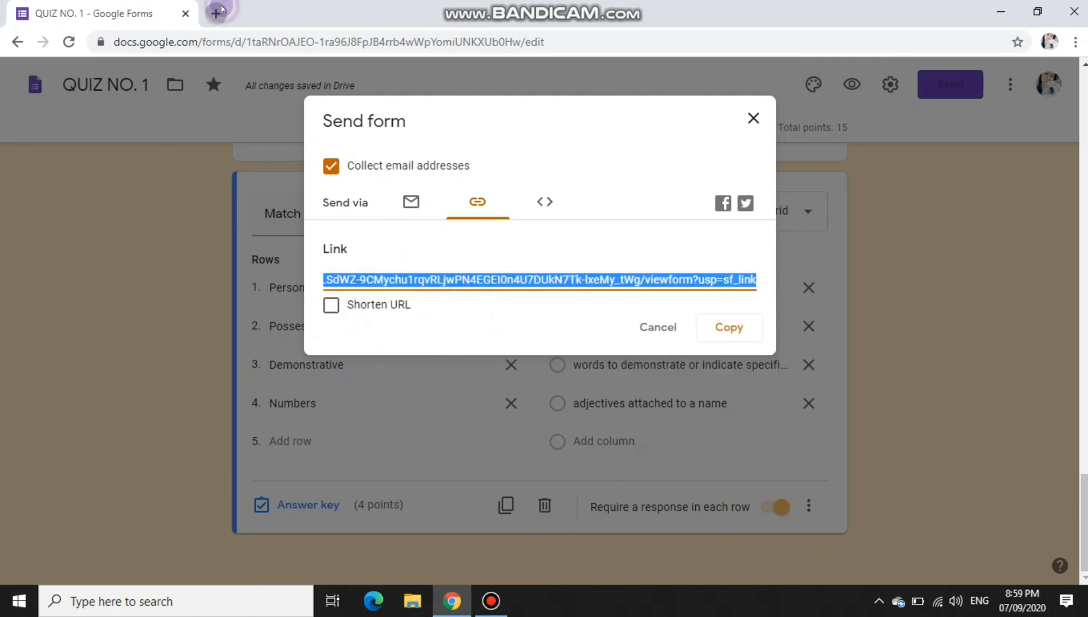
{"action": "left_click", "coordinate": [217, 13]}
Step: Find TinyURL and paste in the quiz link to make a short URL
{"action": "type", "text": "tinyu"}
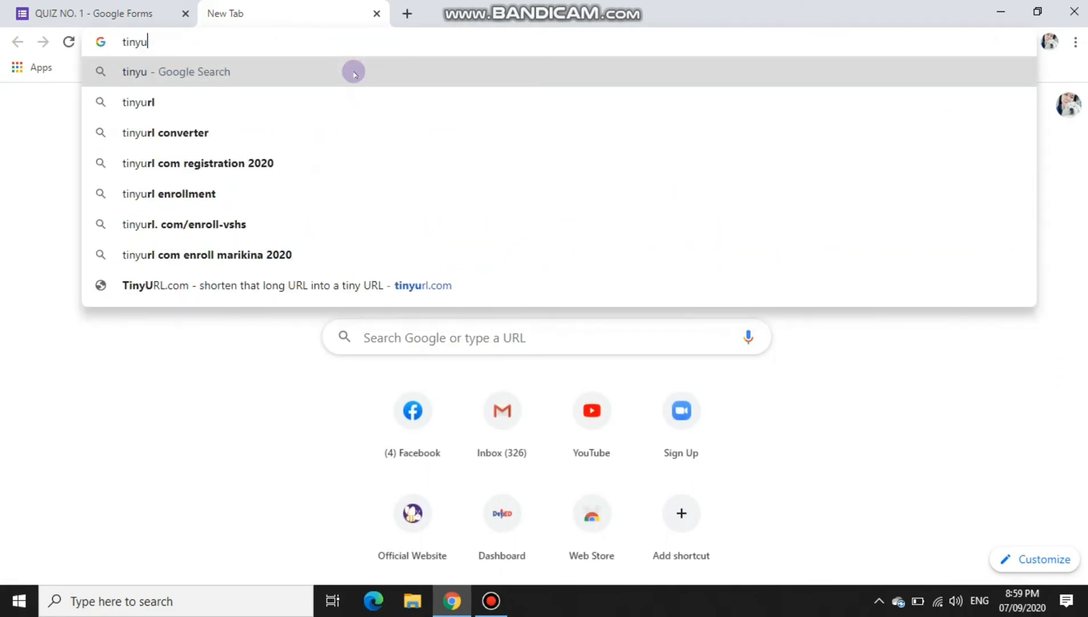
{"action": "type", "text": "rl"}
{"action": "key", "text": "Return"}
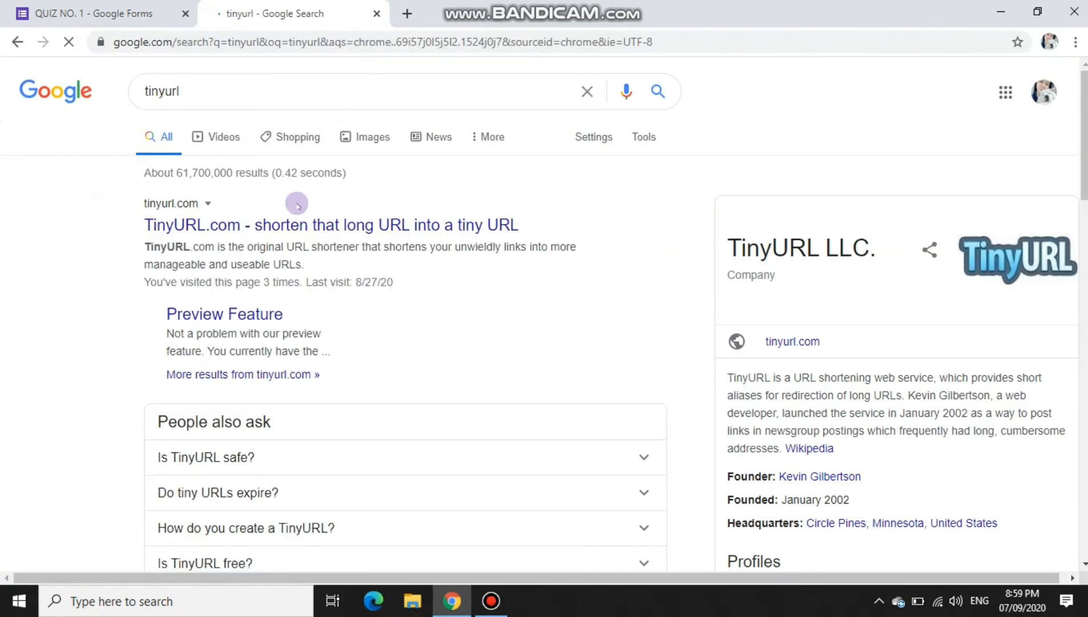
{"action": "left_click", "coordinate": [293, 227]}
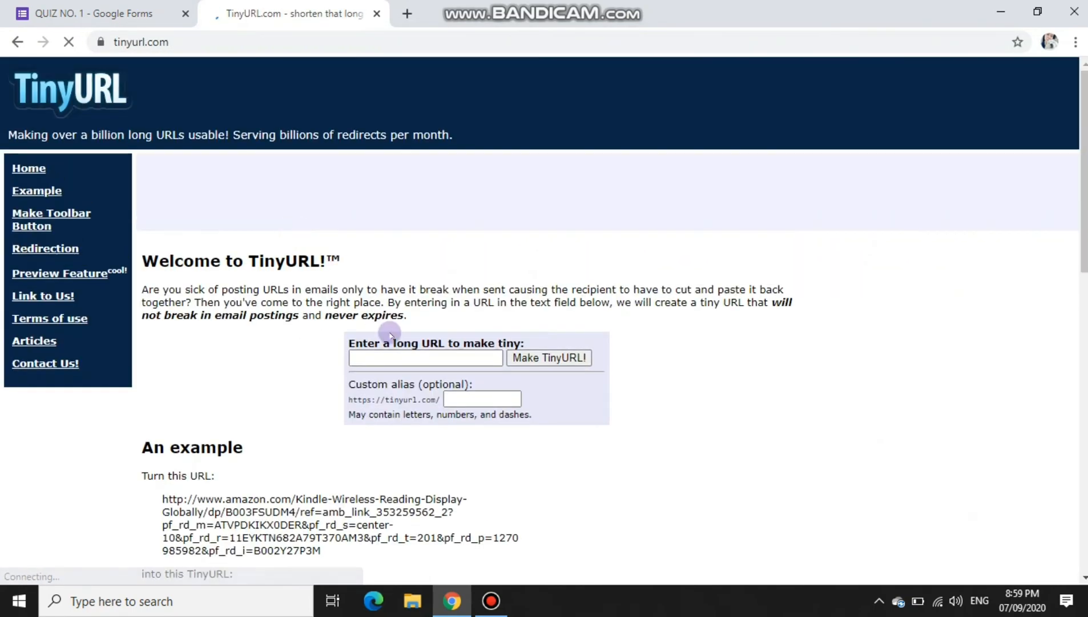
{"action": "left_click", "coordinate": [392, 357]}
{"action": "key", "text": "ctrl+v"}
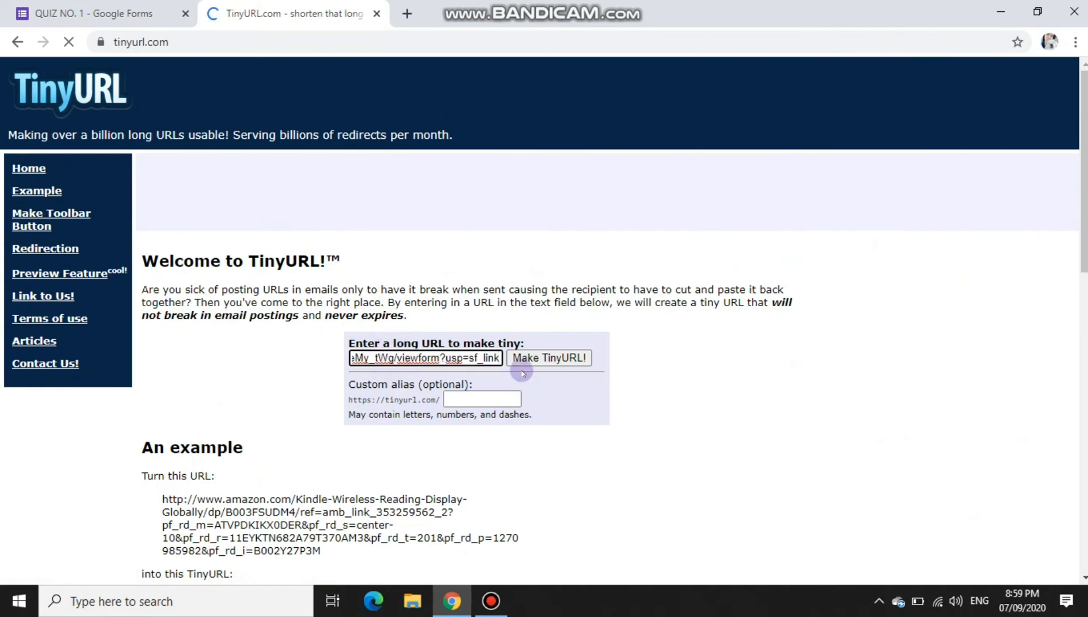
{"action": "left_click", "coordinate": [526, 364]}
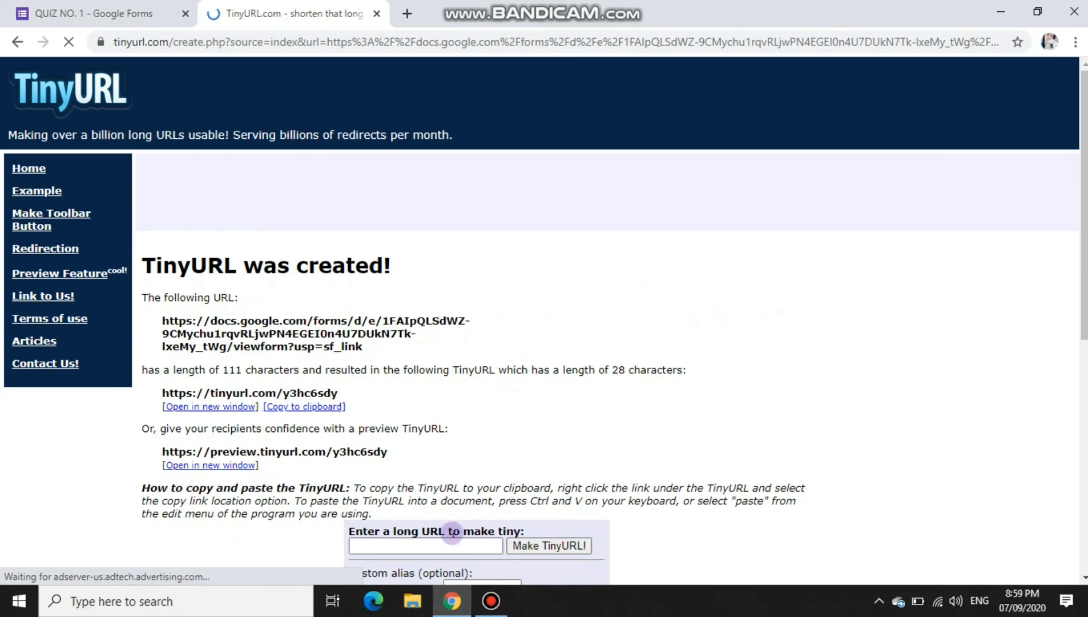
Step: Copy the short link tinyurl.com/y3hc6sdy and paste it into a new tab's address bar
{"action": "scroll", "coordinate": [452, 532], "scroll_direction": "down", "scroll_amount": 3}
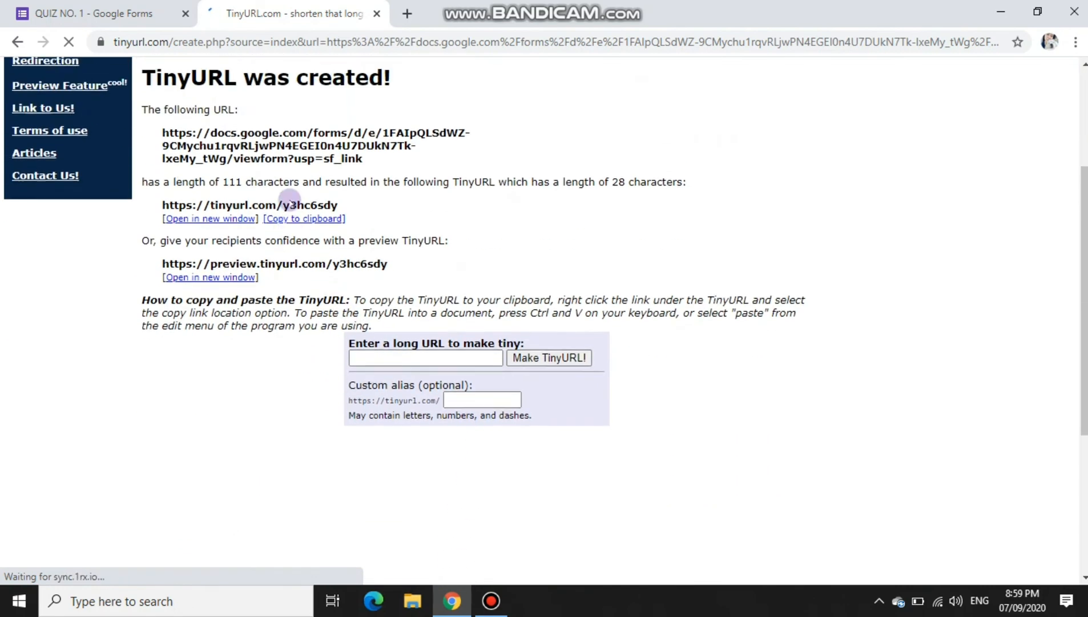
{"action": "scroll", "coordinate": [290, 200], "scroll_direction": "up", "scroll_amount": 2}
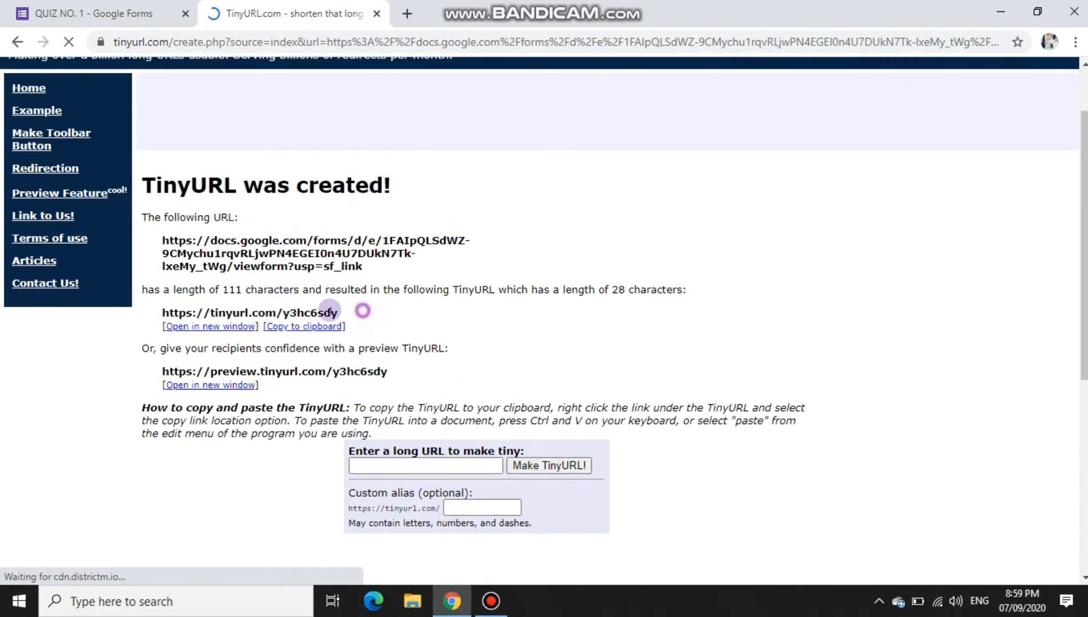
{"action": "left_click_drag", "start_coordinate": [363, 310], "coordinate": [165, 311]}
{"action": "right_click", "coordinate": [193, 311]}
{"action": "left_click", "coordinate": [227, 320]}
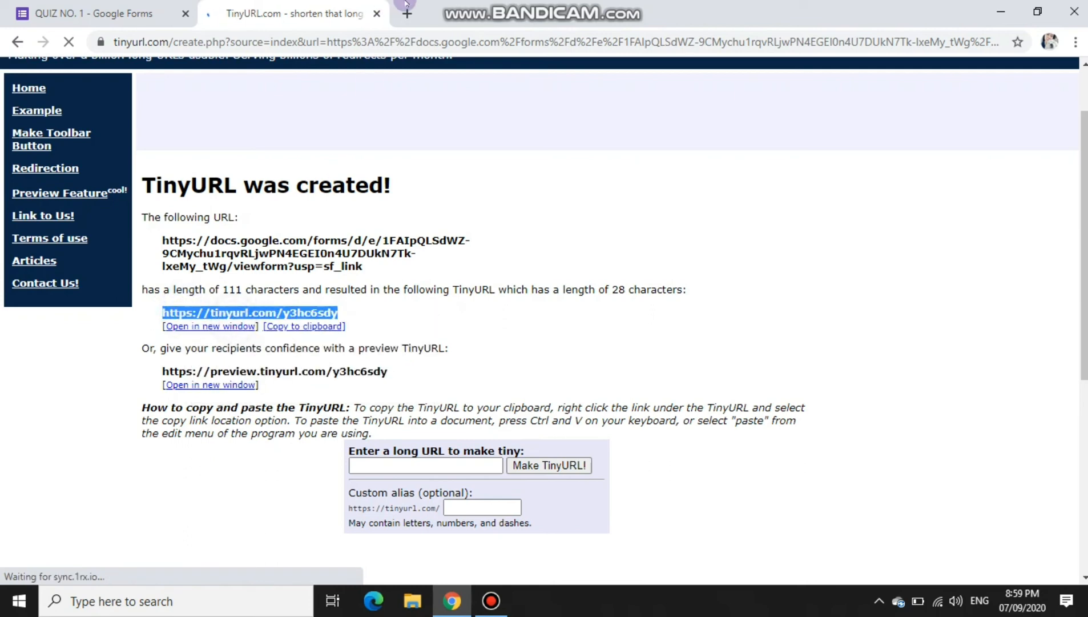
{"action": "left_click", "coordinate": [407, 11]}
{"action": "key", "text": "ctrl+v"}
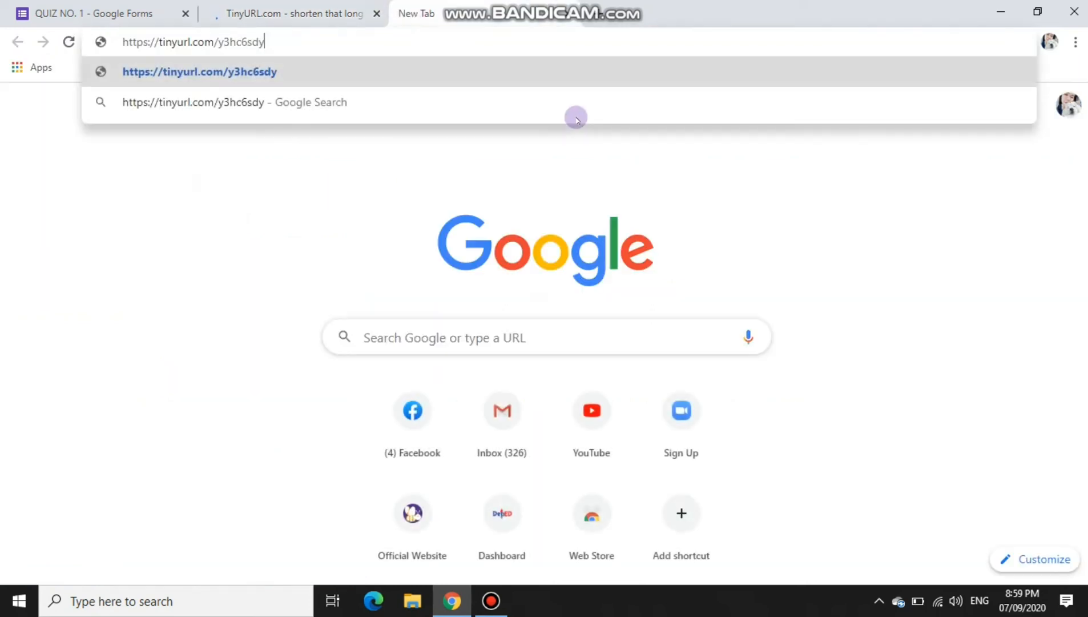
Step: Open the short link to check the live GRADE 8 quiz, then return to the editor
{"action": "left_click", "coordinate": [377, 13]}
{"action": "key", "text": "Return"}
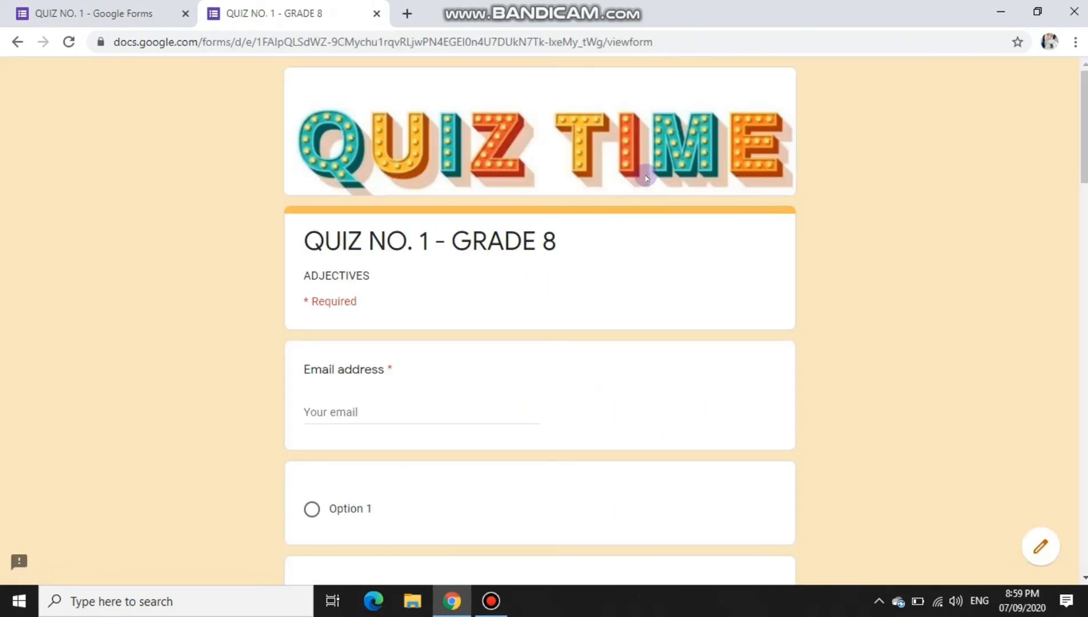
{"action": "scroll", "coordinate": [646, 178], "scroll_direction": "down", "scroll_amount": 10}
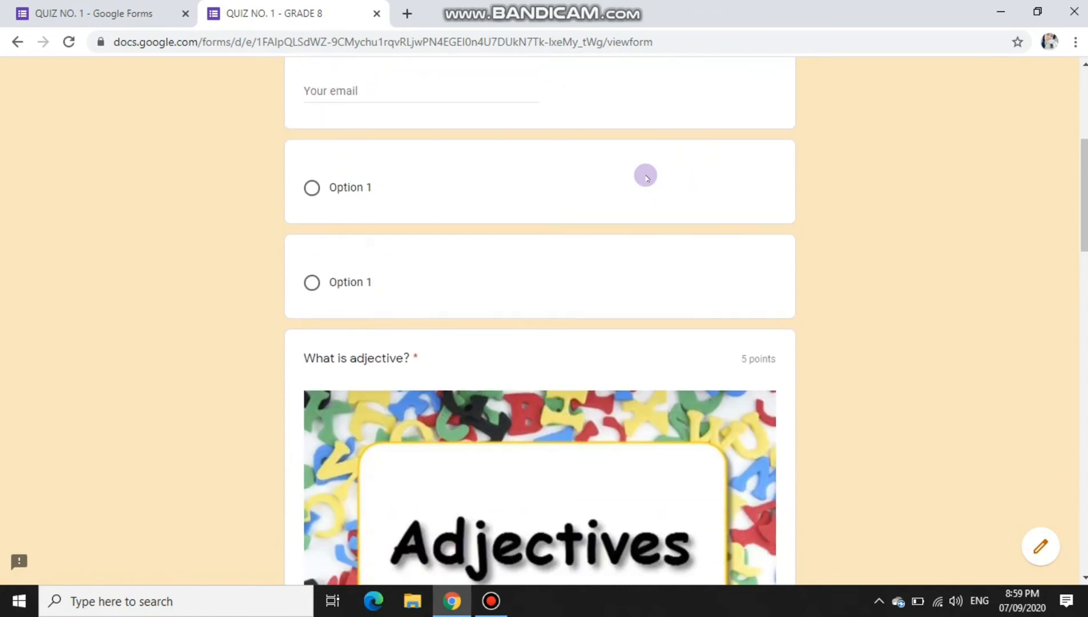
{"action": "scroll", "coordinate": [647, 178], "scroll_direction": "down", "scroll_amount": 15}
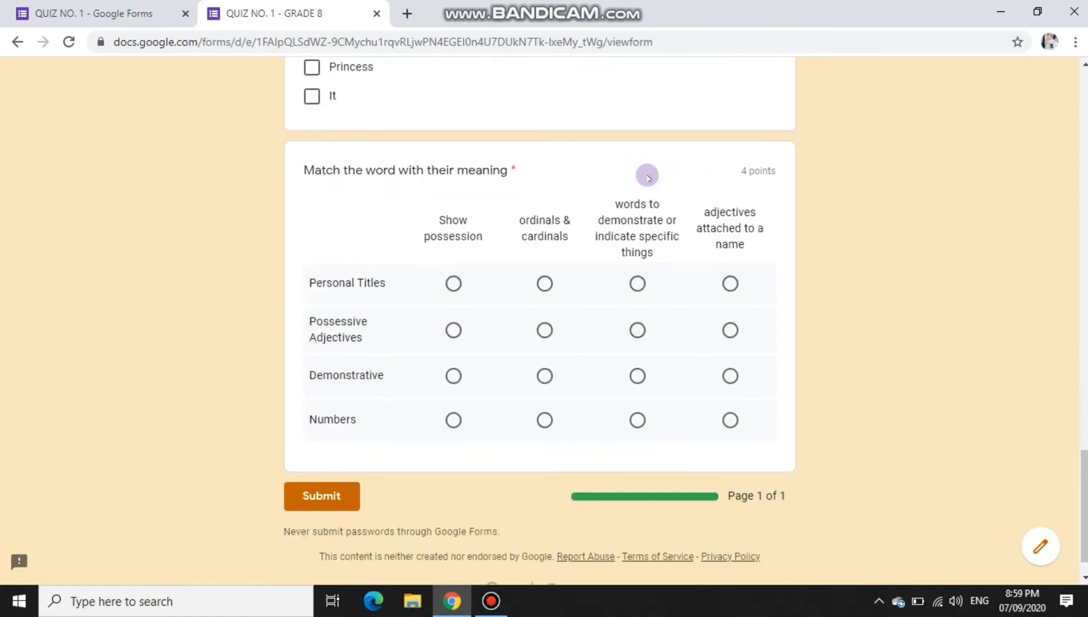
{"action": "left_click", "coordinate": [136, 2]}
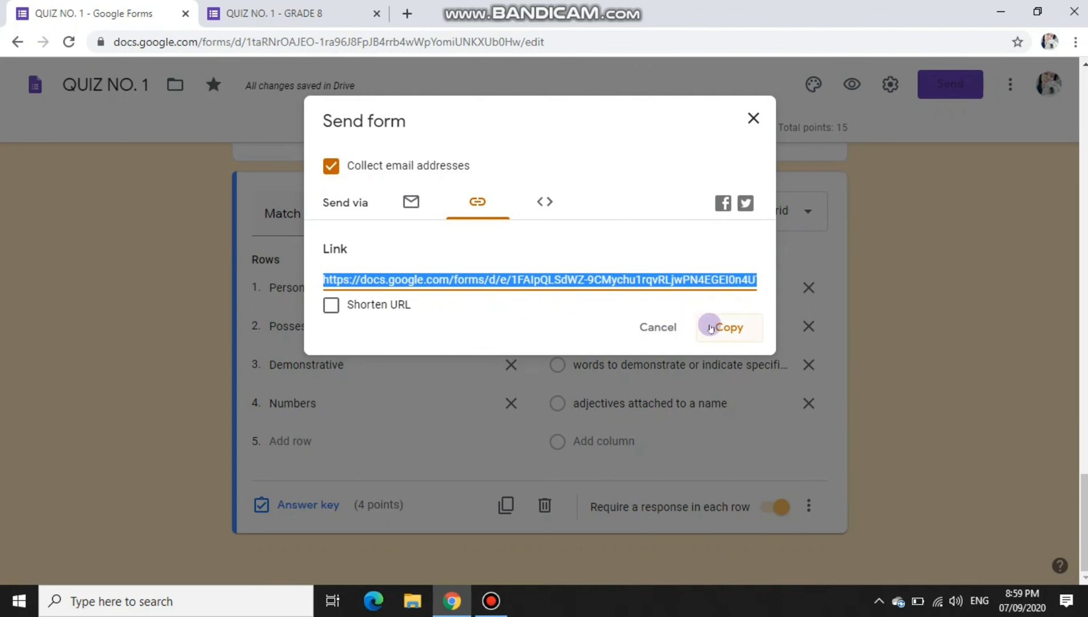
Step: Close the Send form dialog, look through the quiz preview, and return to the editor
{"action": "left_click", "coordinate": [745, 124]}
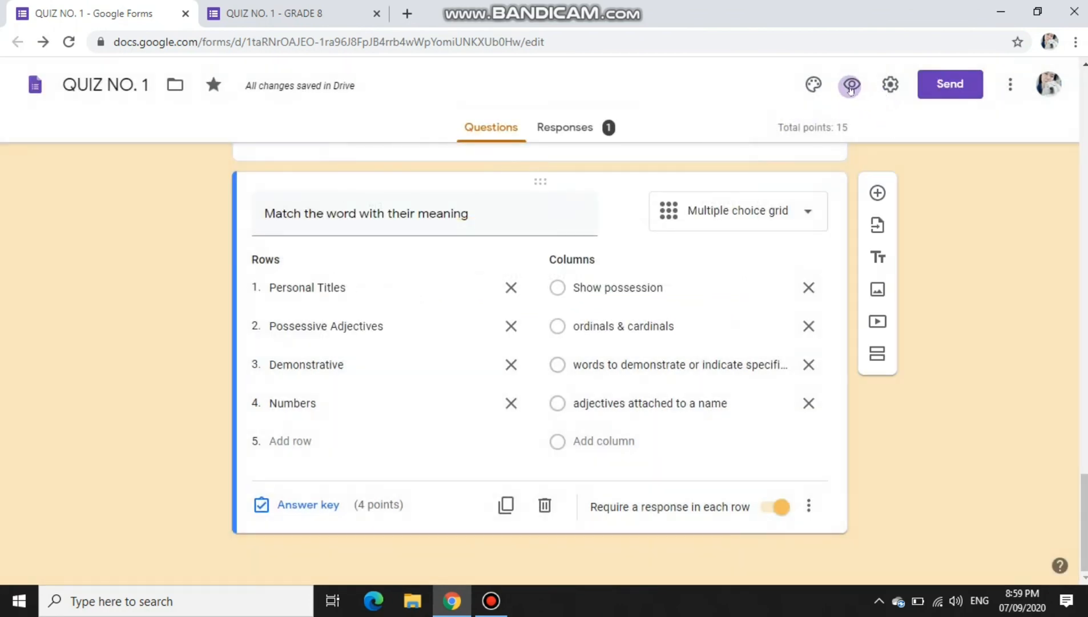
{"action": "left_click", "coordinate": [851, 86]}
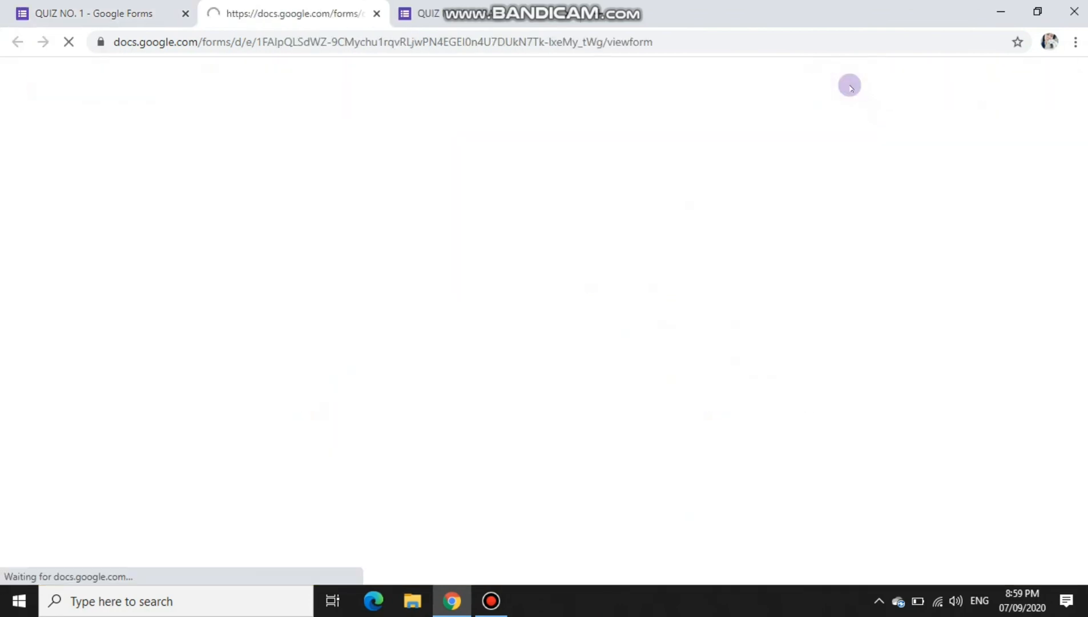
{"action": "scroll", "coordinate": [736, 285], "scroll_direction": "down", "scroll_amount": 10}
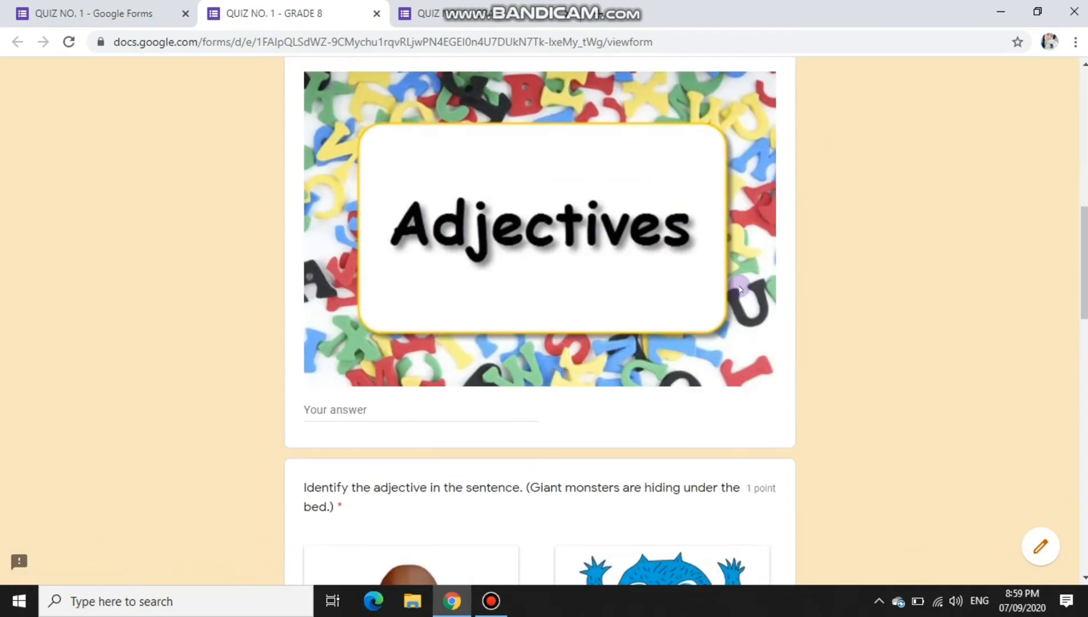
{"action": "scroll", "coordinate": [739, 286], "scroll_direction": "up", "scroll_amount": 8}
{"action": "scroll", "coordinate": [740, 287], "scroll_direction": "up", "scroll_amount": 3}
{"action": "scroll", "coordinate": [741, 286], "scroll_direction": "down", "scroll_amount": 7}
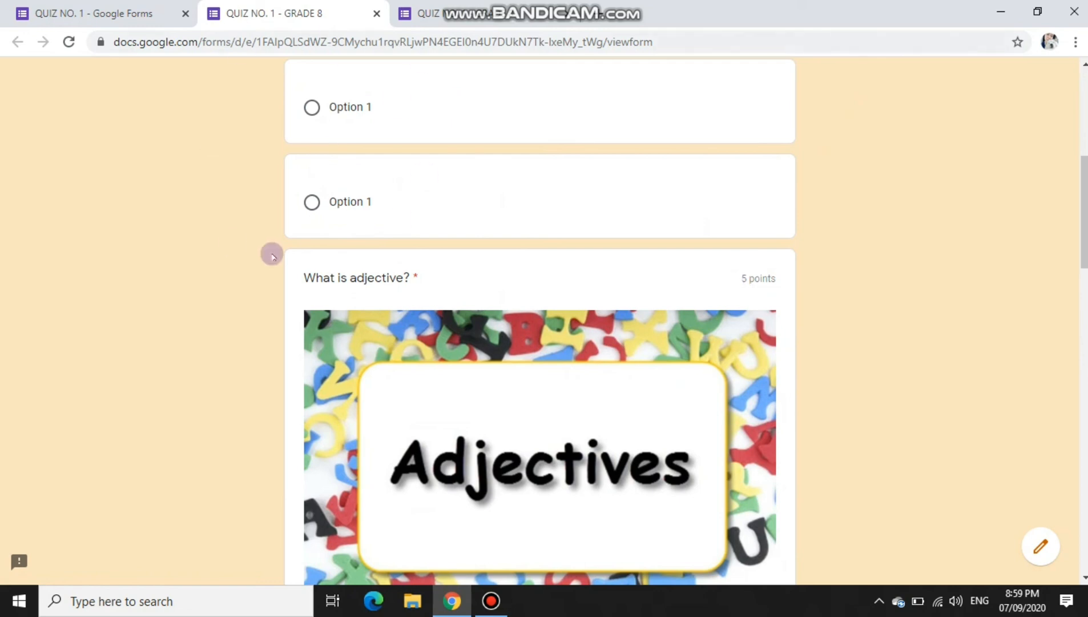
{"action": "left_click", "coordinate": [92, 14]}
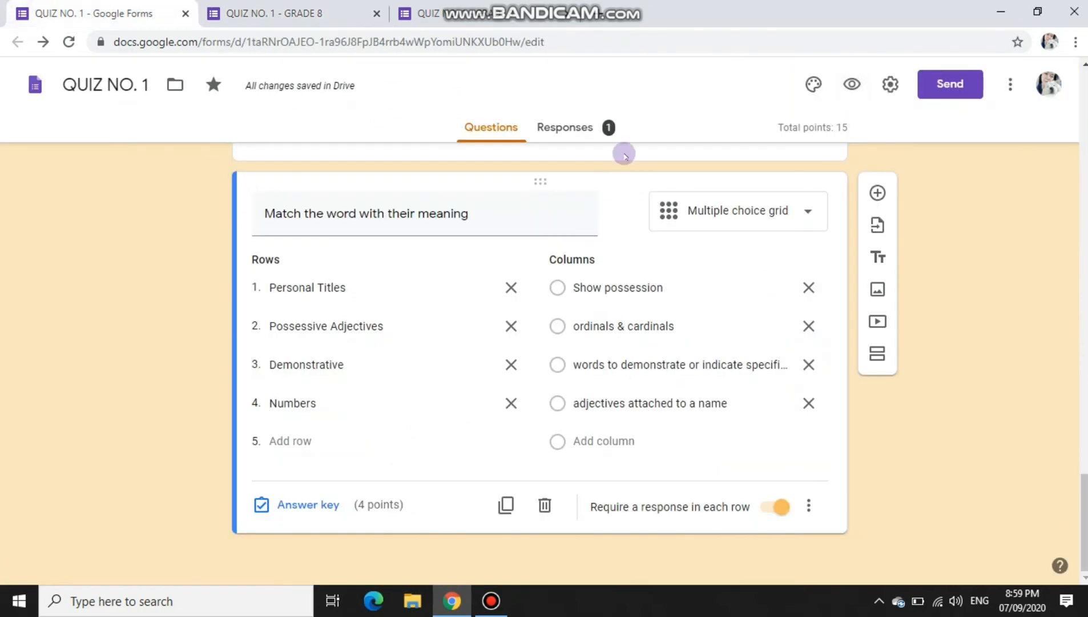
{"action": "scroll", "coordinate": [649, 317], "scroll_direction": "up", "scroll_amount": 15}
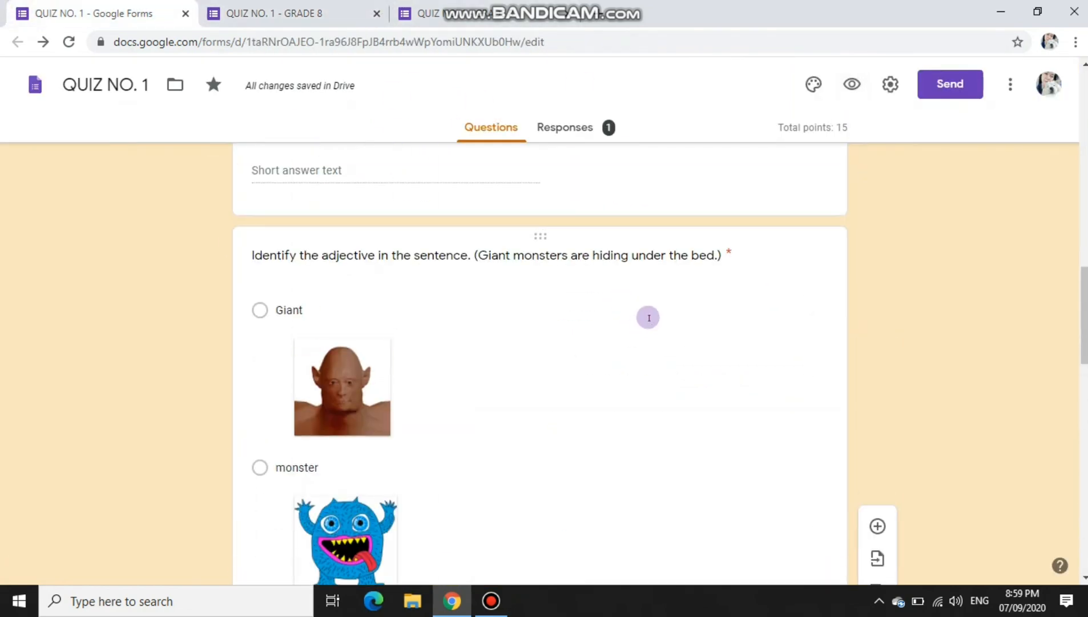
Step: Delete the two blank questions left at the end of the quiz
{"action": "scroll", "coordinate": [649, 318], "scroll_direction": "up", "scroll_amount": 2}
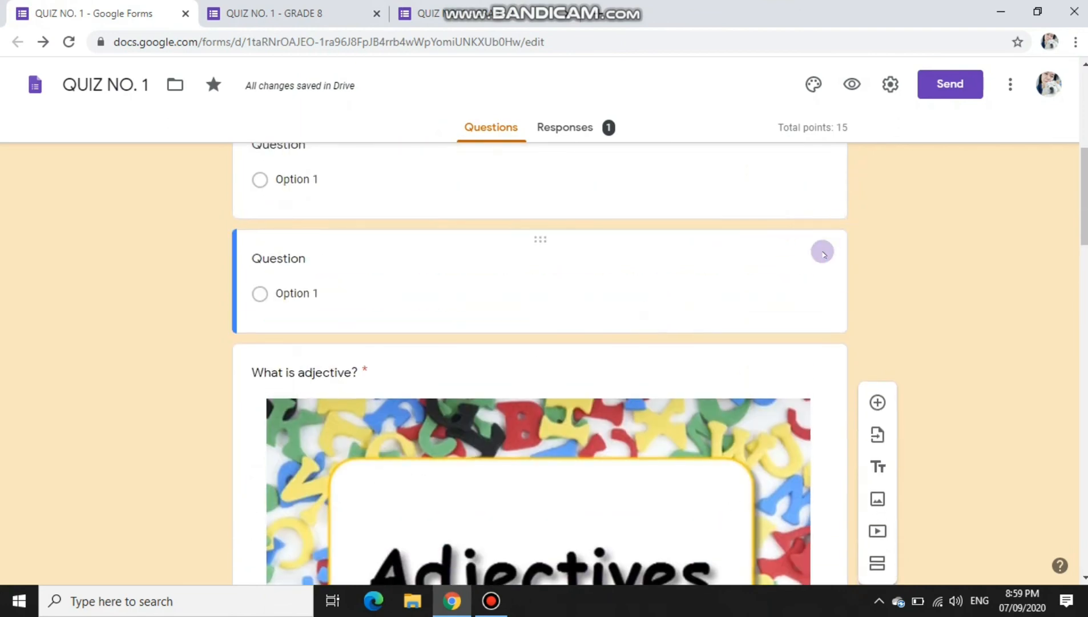
{"action": "left_click", "coordinate": [822, 251]}
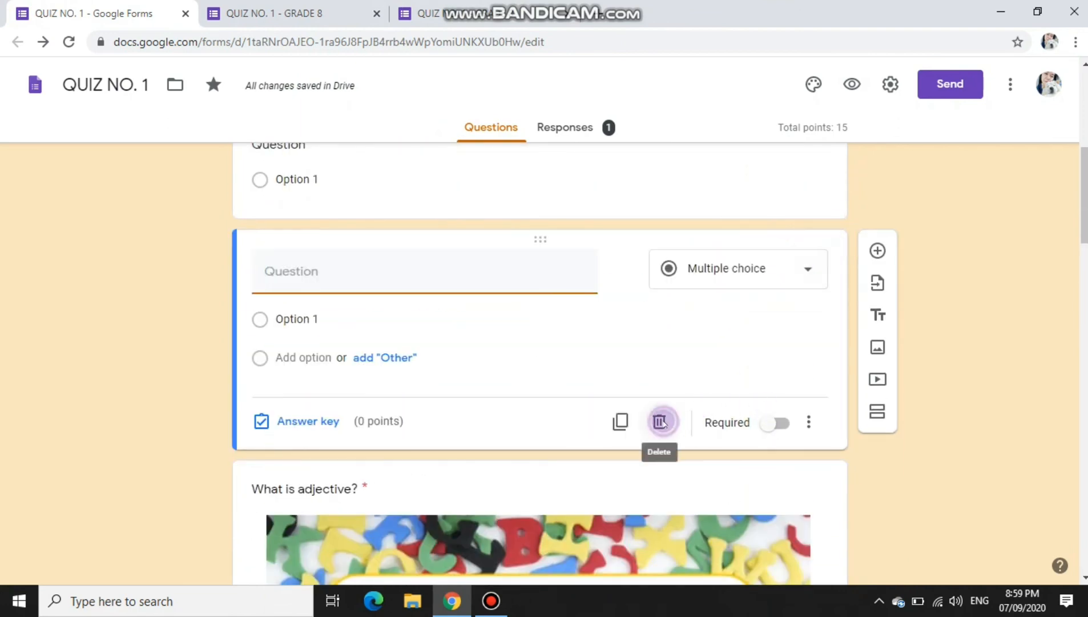
{"action": "left_click", "coordinate": [660, 421]}
{"action": "left_click", "coordinate": [658, 468]}
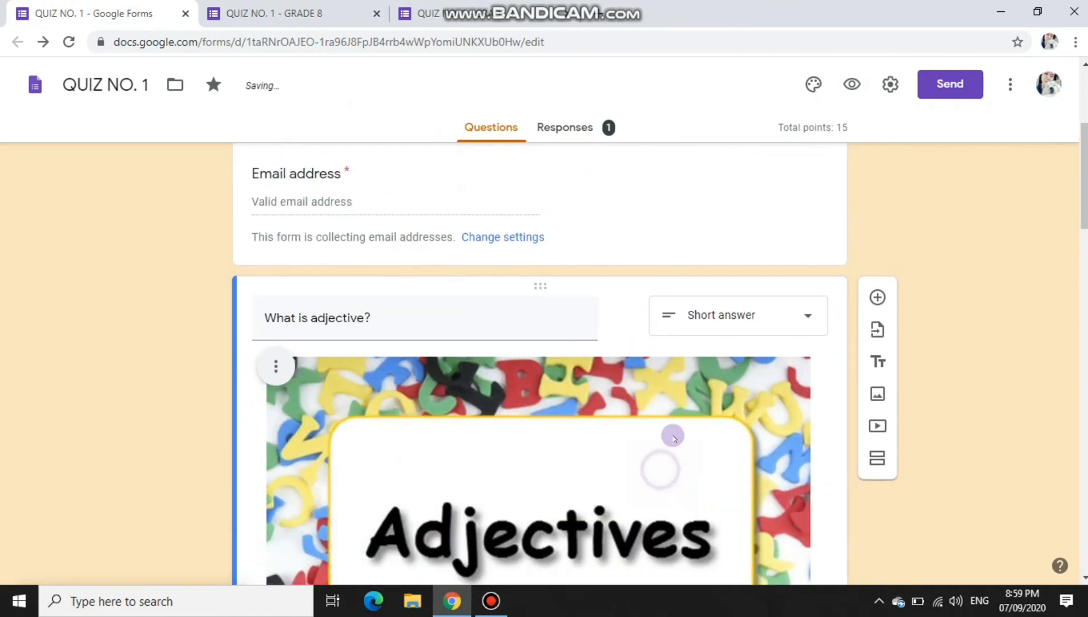
Step: Close the outdated preview tabs and preview the updated quiz
{"action": "left_click", "coordinate": [274, 12]}
{"action": "left_click", "coordinate": [375, 13]}
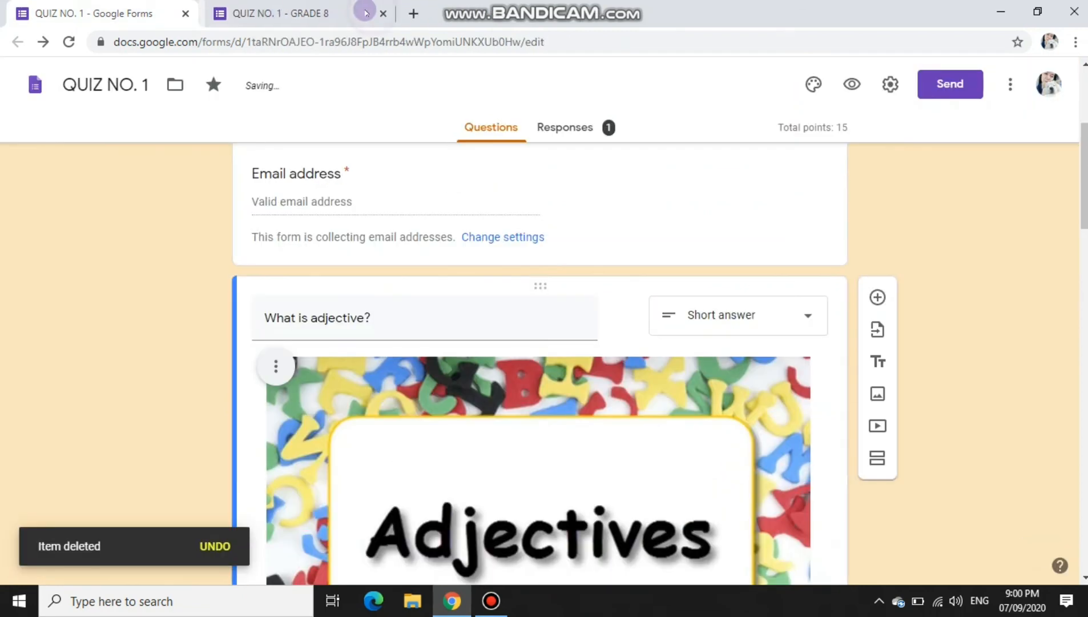
{"action": "left_click", "coordinate": [362, 12]}
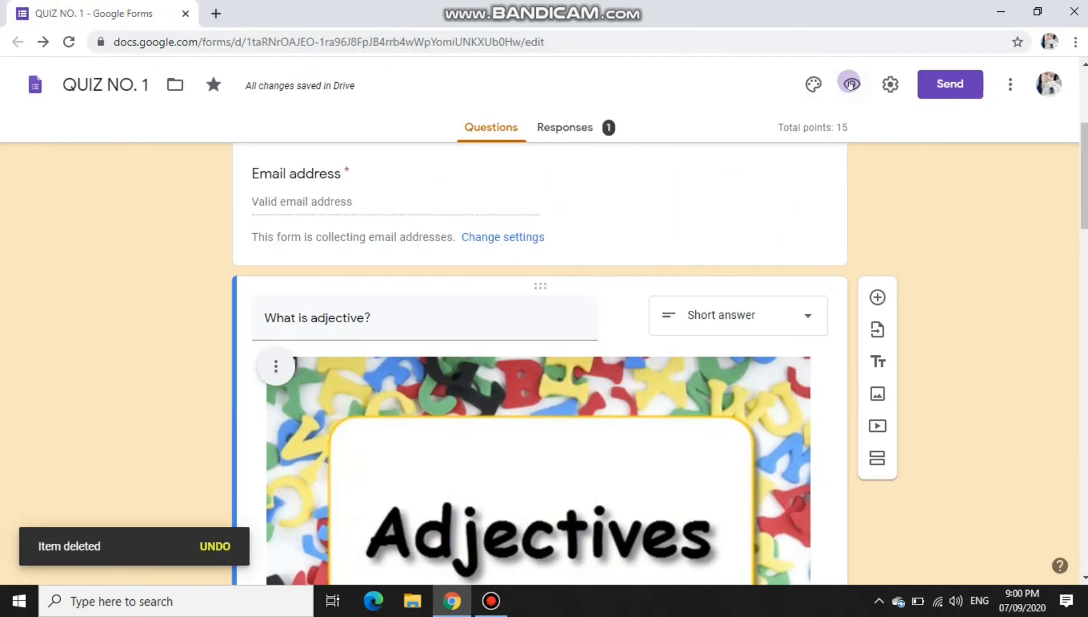
{"action": "left_click", "coordinate": [850, 84]}
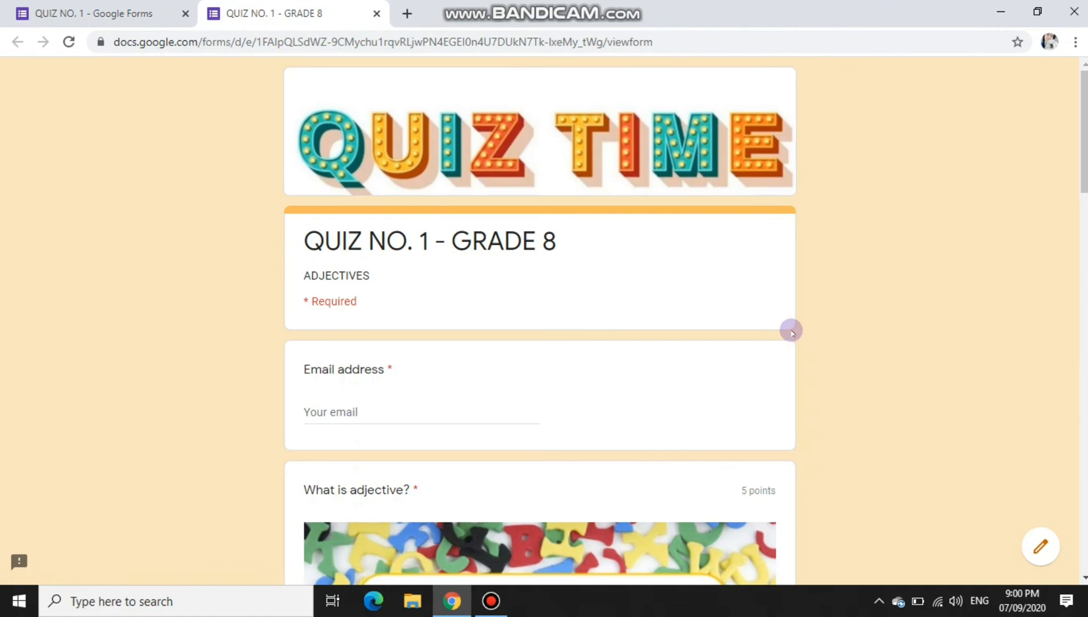
{"action": "scroll", "coordinate": [793, 331], "scroll_direction": "down", "scroll_amount": 3}
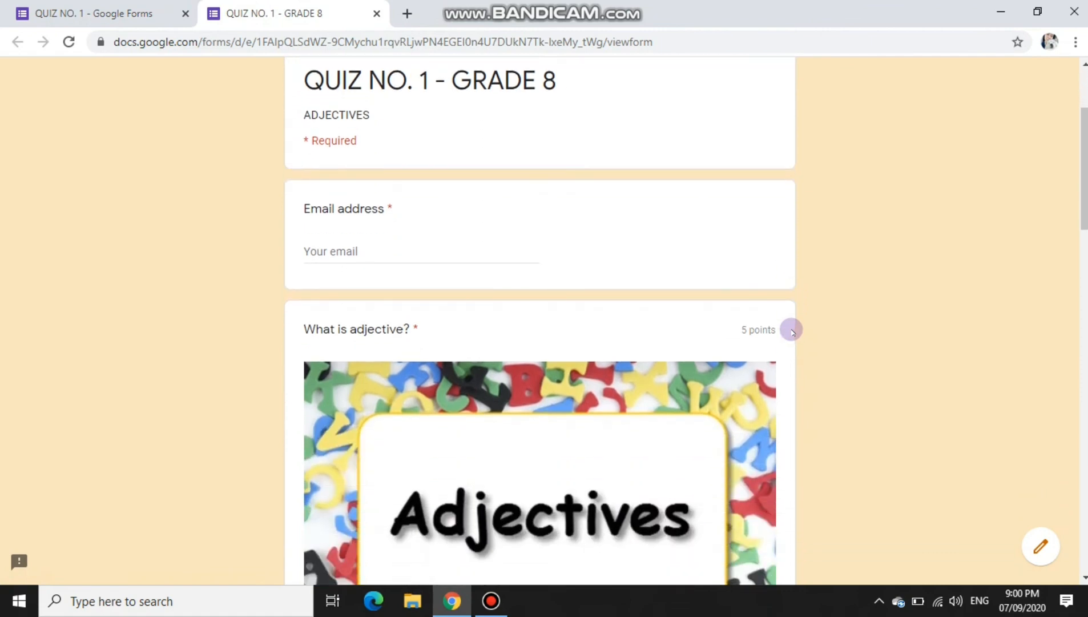
{"action": "scroll", "coordinate": [792, 331], "scroll_direction": "down", "scroll_amount": 3}
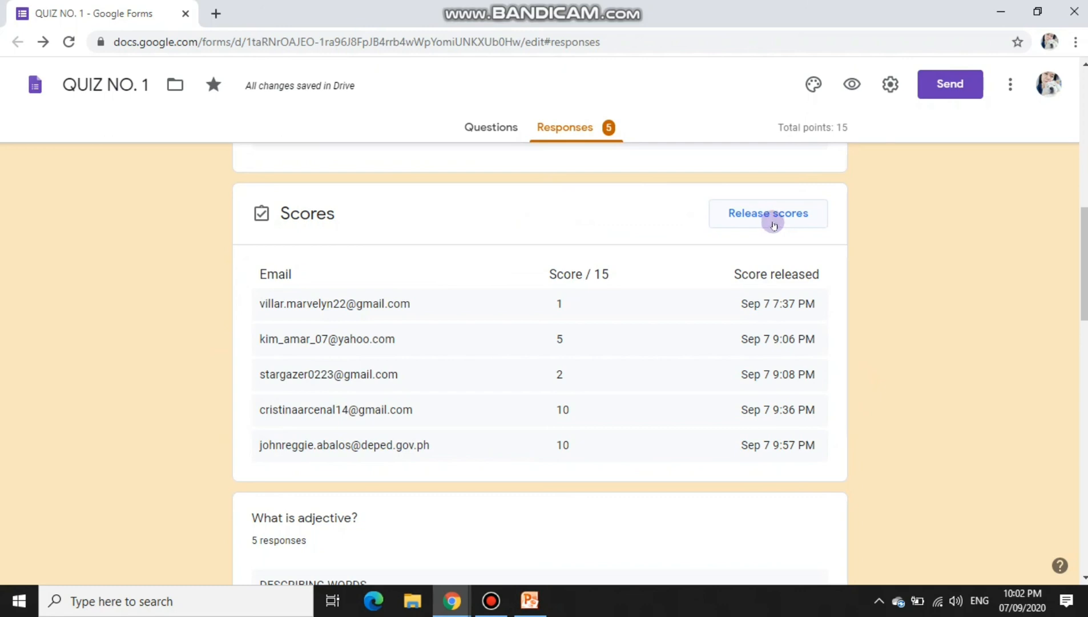
{"action": "left_click", "coordinate": [774, 225]}
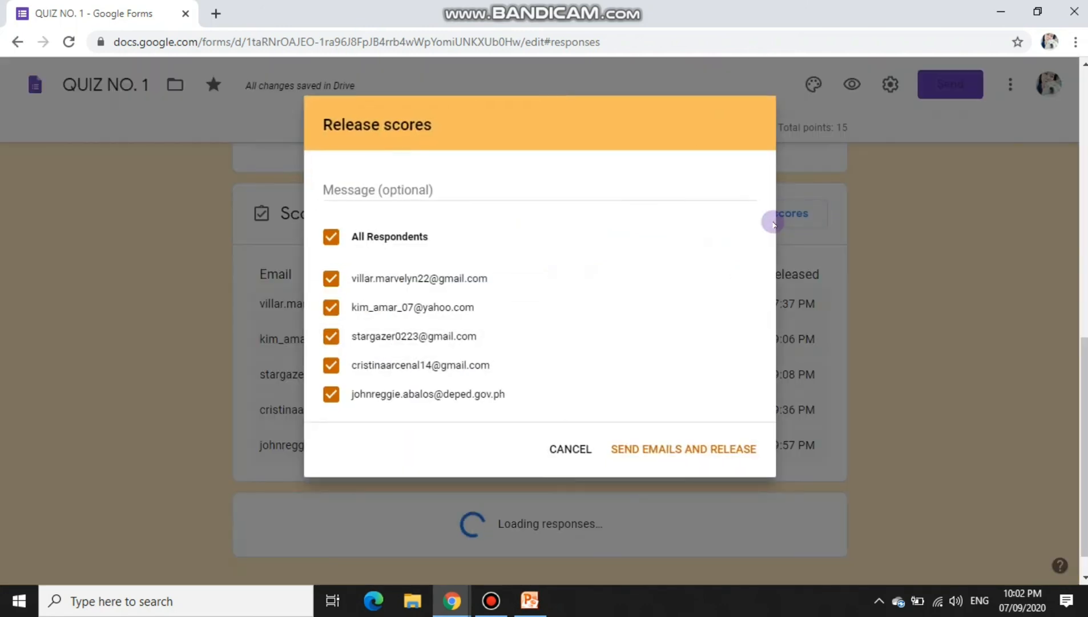
{"action": "left_click", "coordinate": [420, 191]}
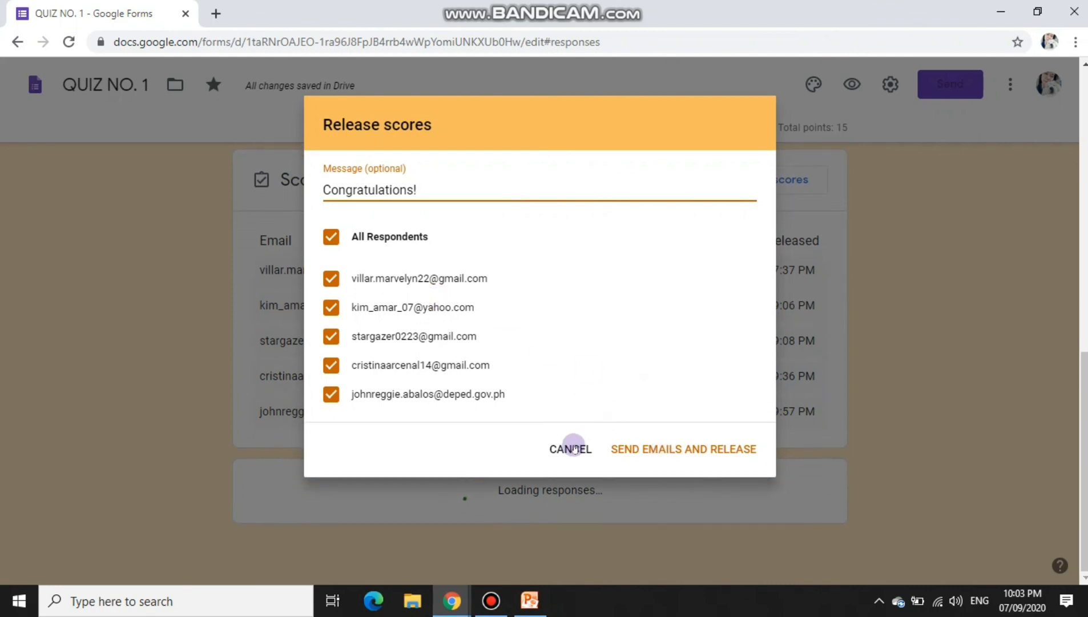
{"action": "left_click", "coordinate": [576, 445]}
Step: Scroll through the Summary charts of the quiz responses
{"action": "scroll", "coordinate": [599, 432], "scroll_direction": "down", "scroll_amount": 4}
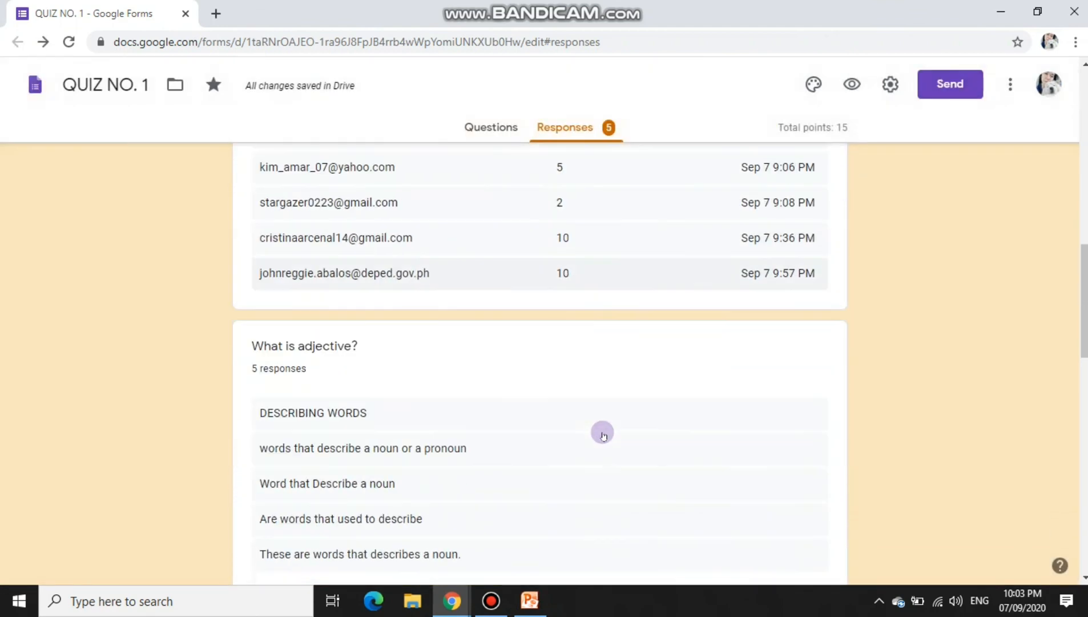
{"action": "scroll", "coordinate": [383, 324], "scroll_direction": "down", "scroll_amount": 1}
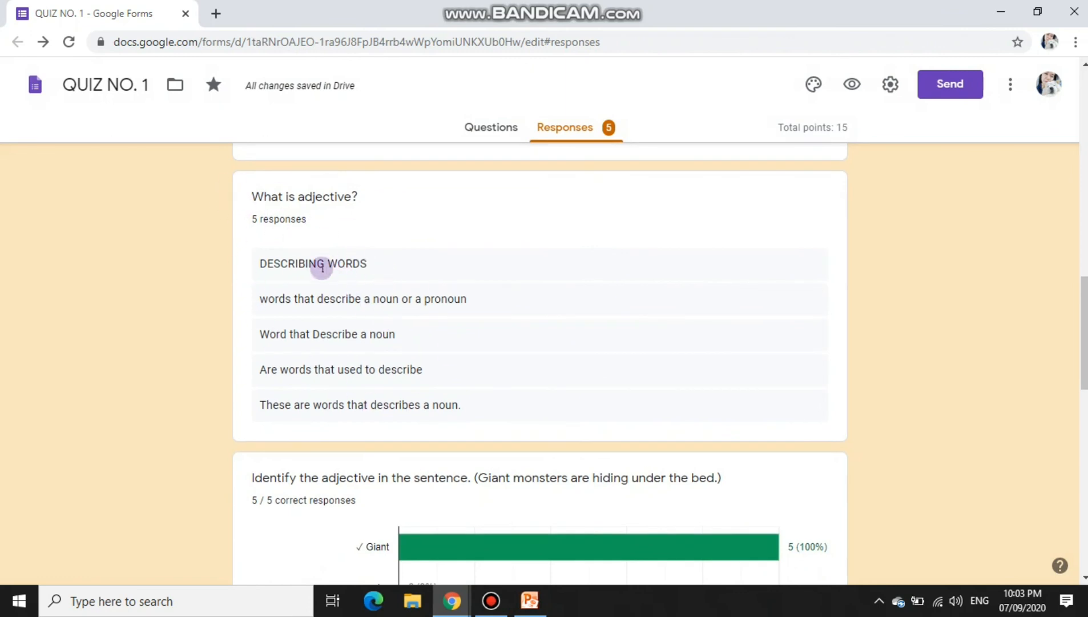
{"action": "scroll", "coordinate": [340, 345], "scroll_direction": "down", "scroll_amount": 3}
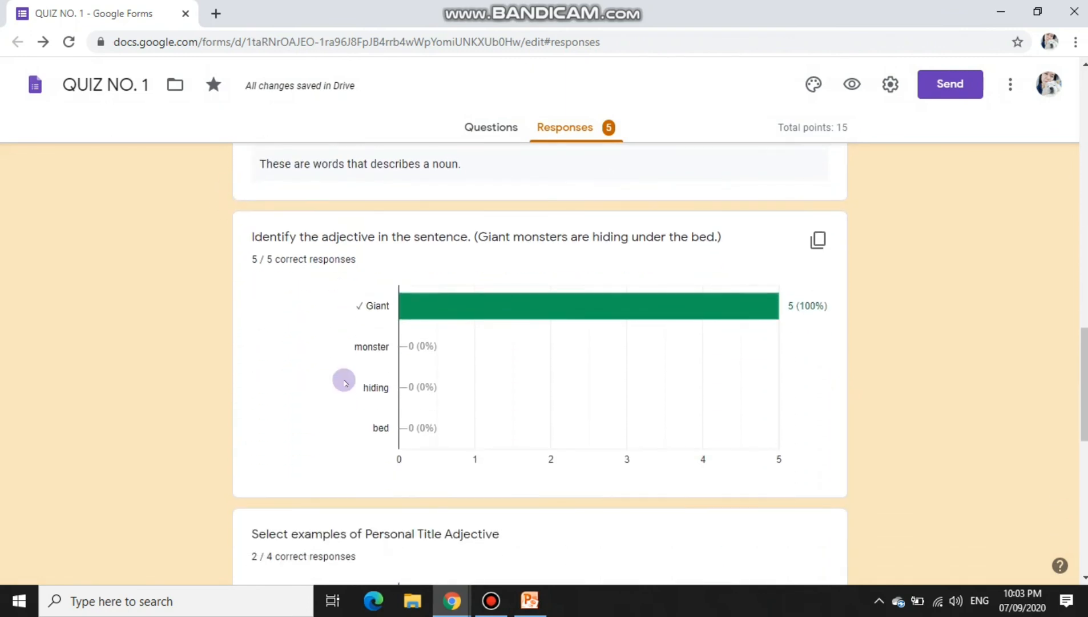
{"action": "scroll", "coordinate": [344, 381], "scroll_direction": "down", "scroll_amount": 4}
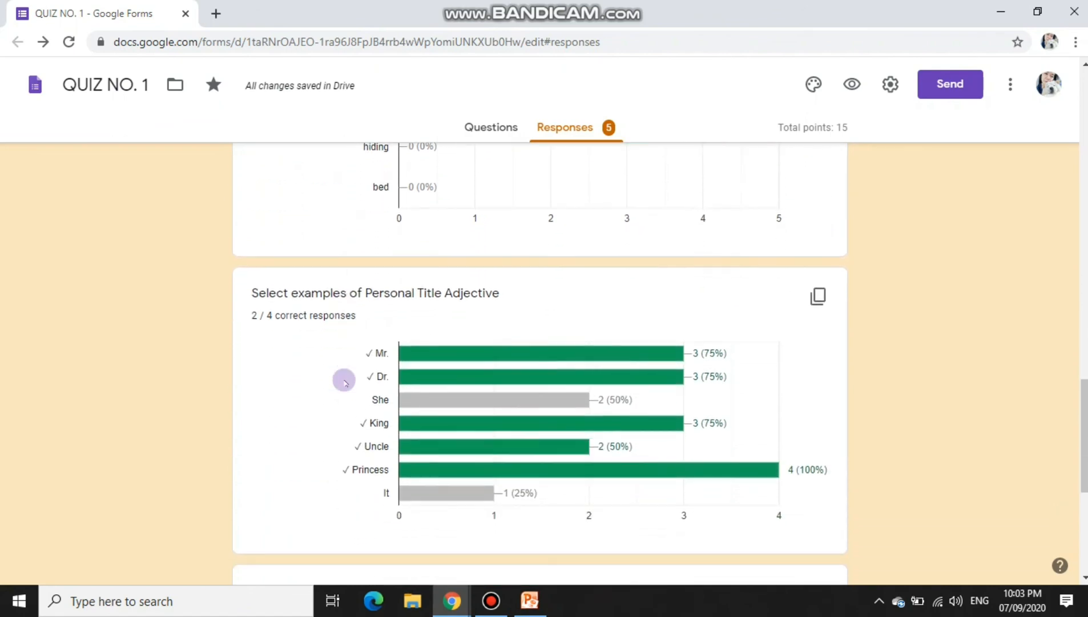
{"action": "scroll", "coordinate": [527, 166], "scroll_direction": "up", "scroll_amount": 15}
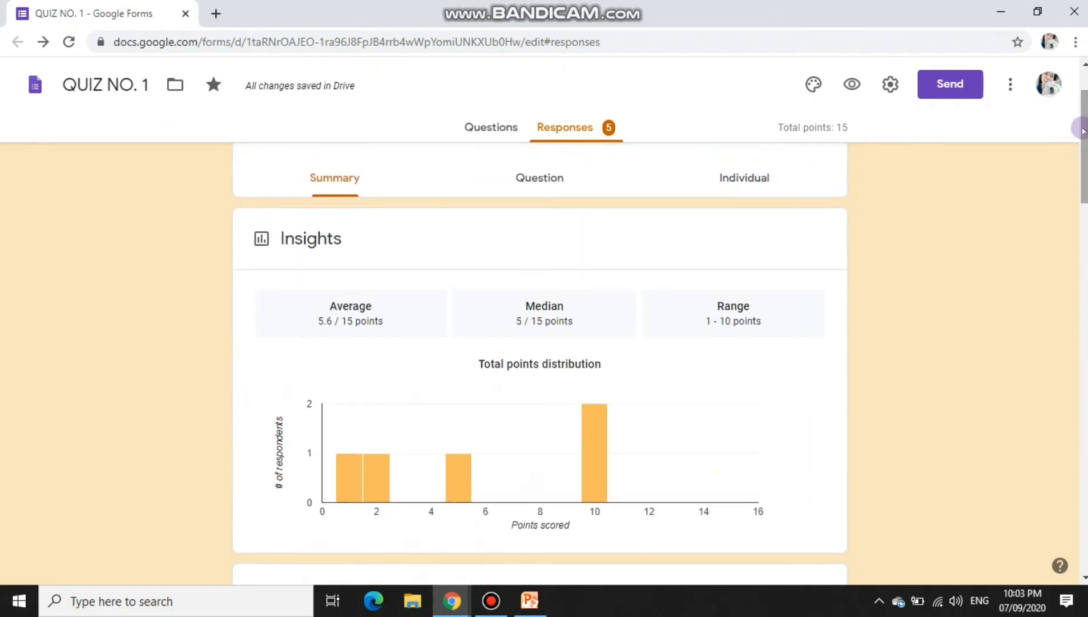
Step: Switch to the Question view and read the answers to 'What is adjective?', each scored 0 / 5
{"action": "left_click", "coordinate": [527, 166]}
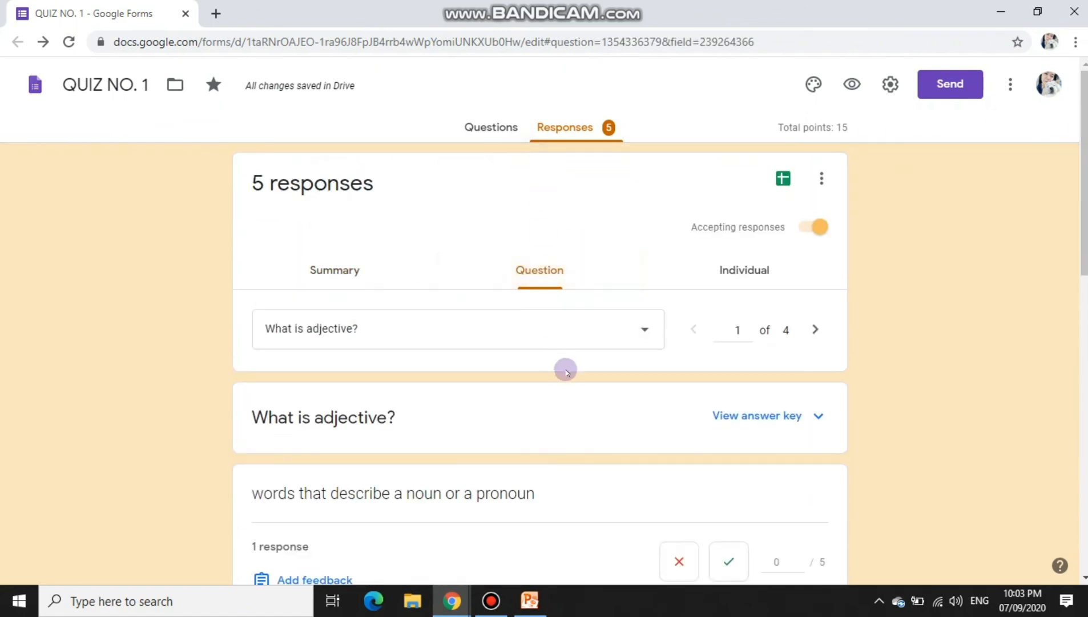
{"action": "scroll", "coordinate": [566, 371], "scroll_direction": "down", "scroll_amount": 3}
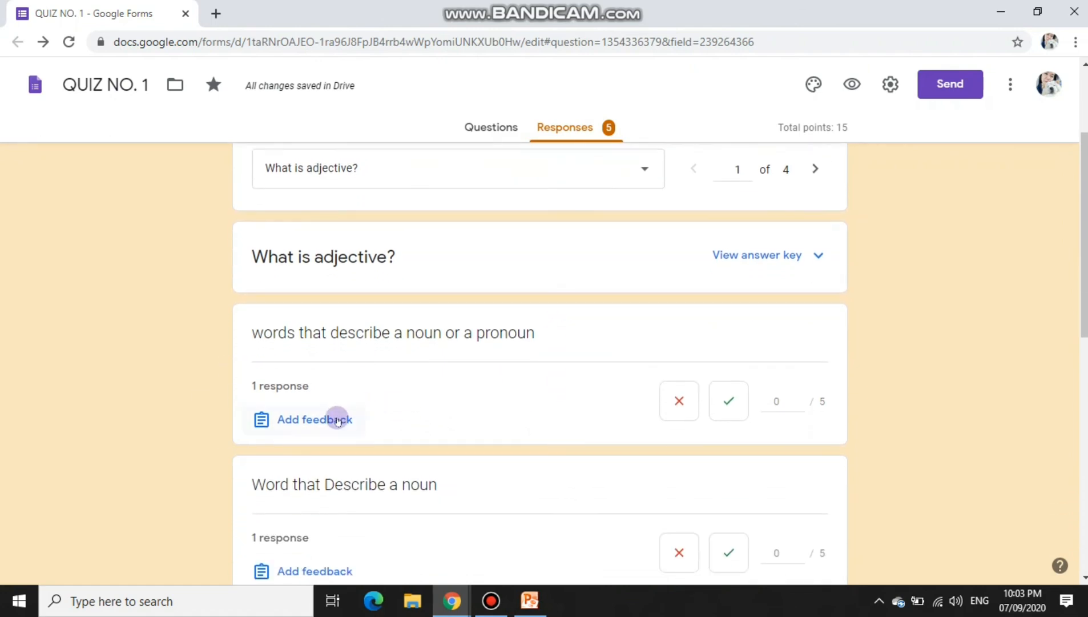
{"action": "scroll", "coordinate": [605, 460], "scroll_direction": "down", "scroll_amount": 3}
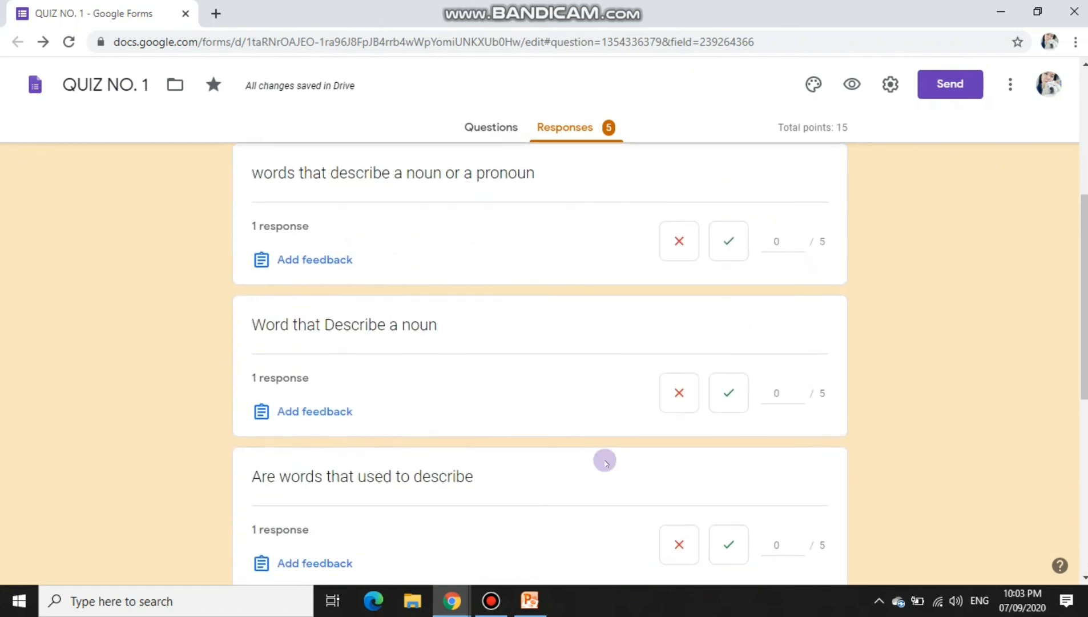
{"action": "scroll", "coordinate": [648, 384], "scroll_direction": "up", "scroll_amount": 5}
{"action": "scroll", "coordinate": [731, 308], "scroll_direction": "up", "scroll_amount": 2}
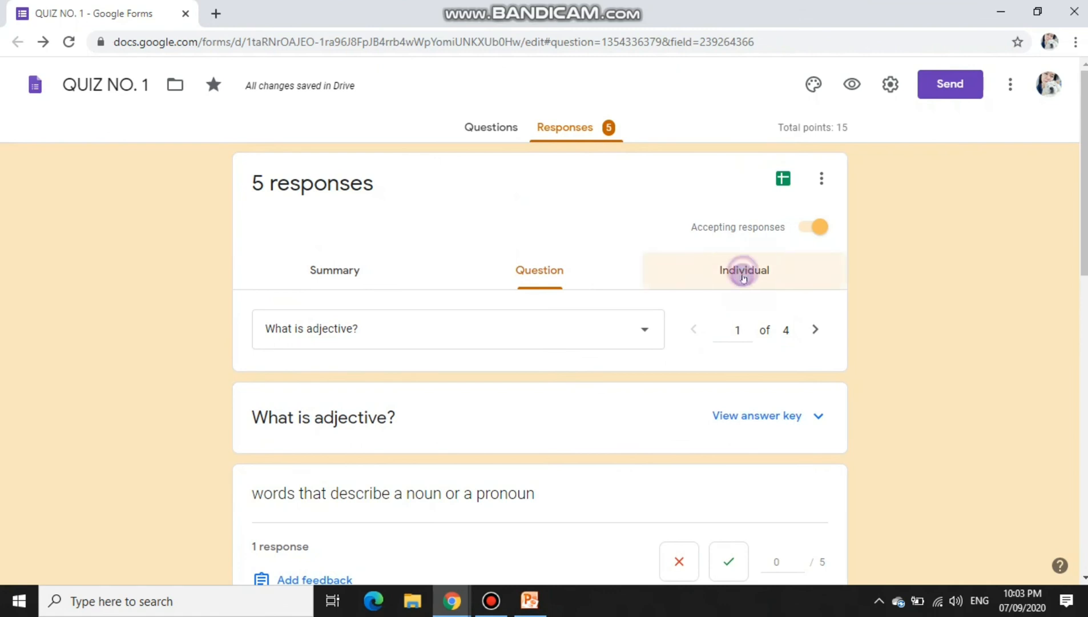
Step: Show the first respondent's individual response, scored 1 of 15 points
{"action": "left_click", "coordinate": [743, 278]}
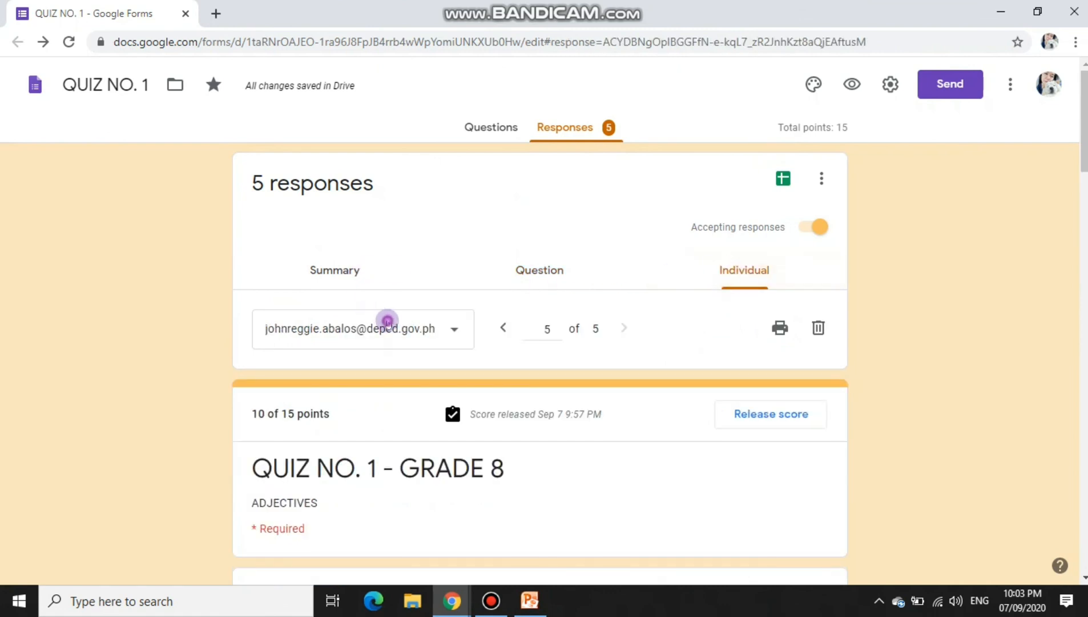
{"action": "left_click", "coordinate": [387, 321]}
{"action": "left_click", "coordinate": [385, 177]}
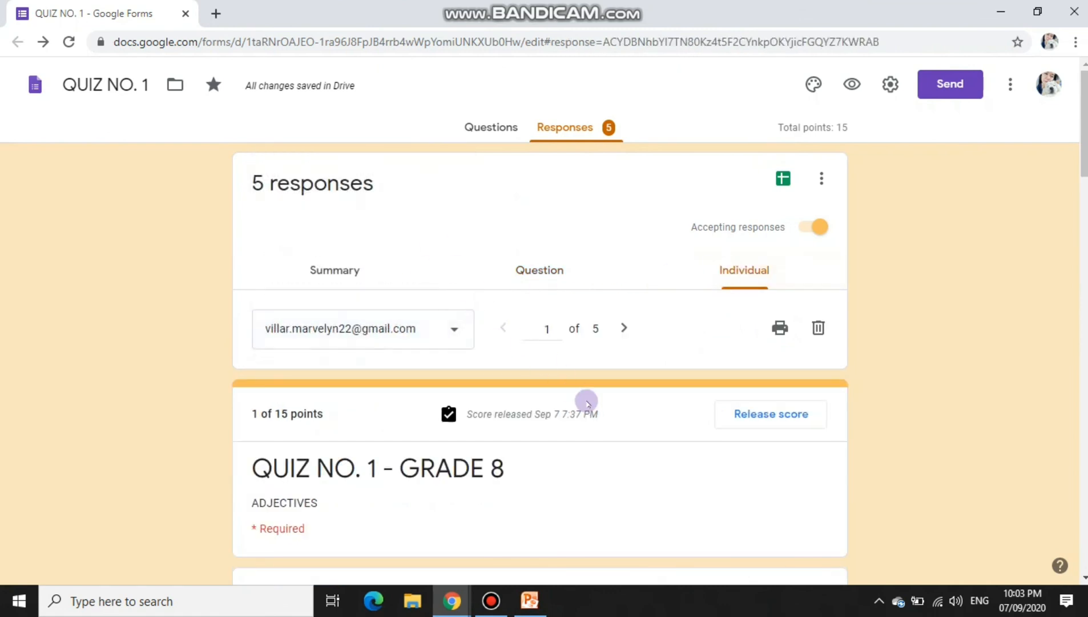
{"action": "scroll", "coordinate": [588, 403], "scroll_direction": "down", "scroll_amount": 6}
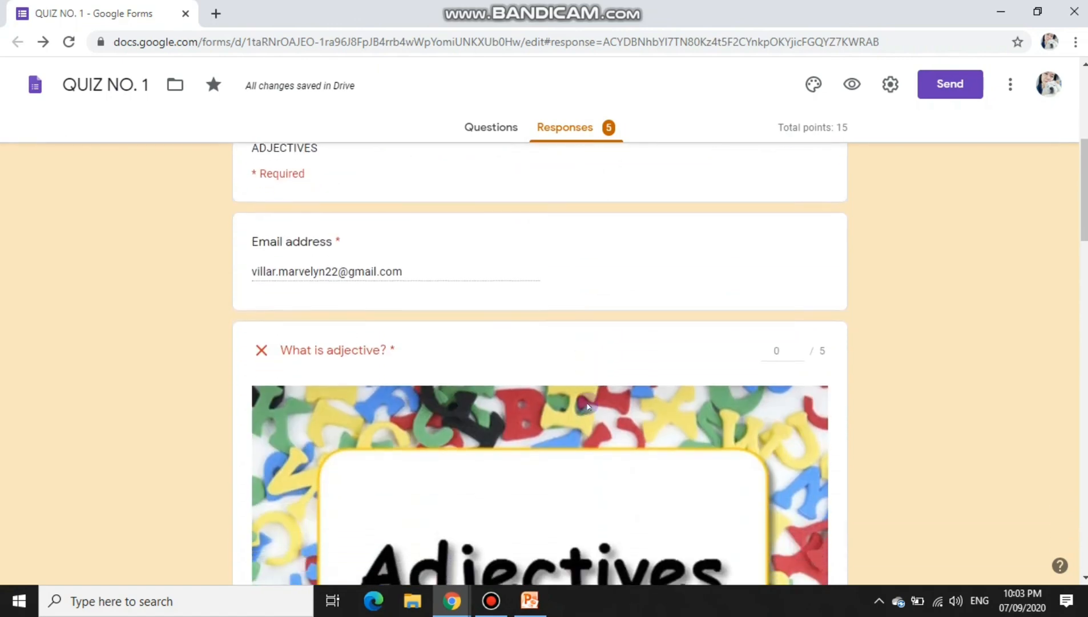
{"action": "scroll", "coordinate": [588, 406], "scroll_direction": "up", "scroll_amount": 7}
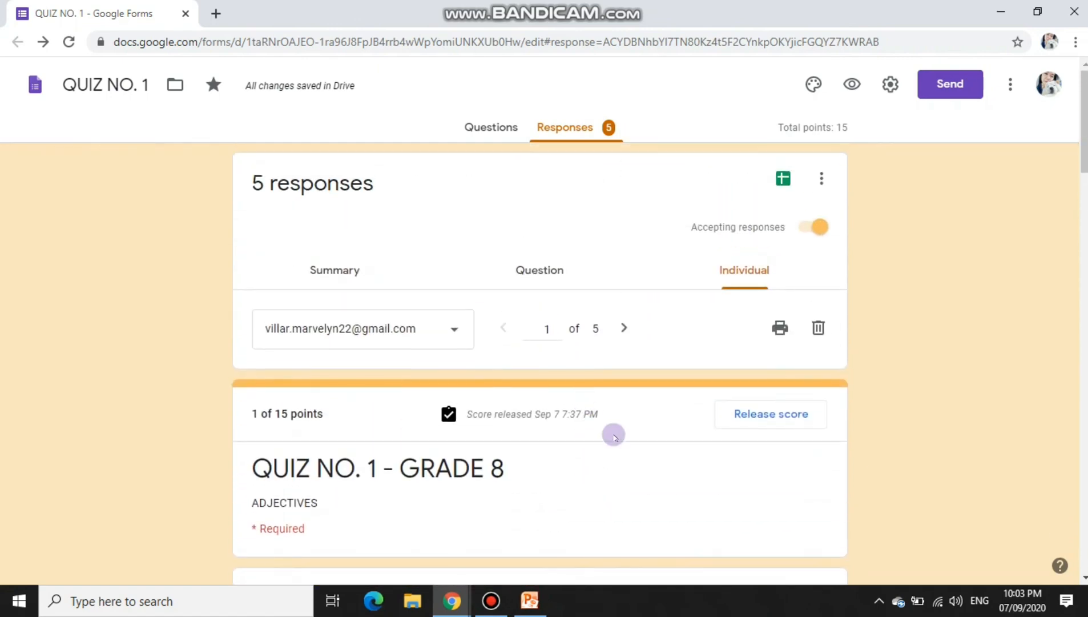
Step: Preview printing this response, then cancel without printing
{"action": "left_click", "coordinate": [780, 330]}
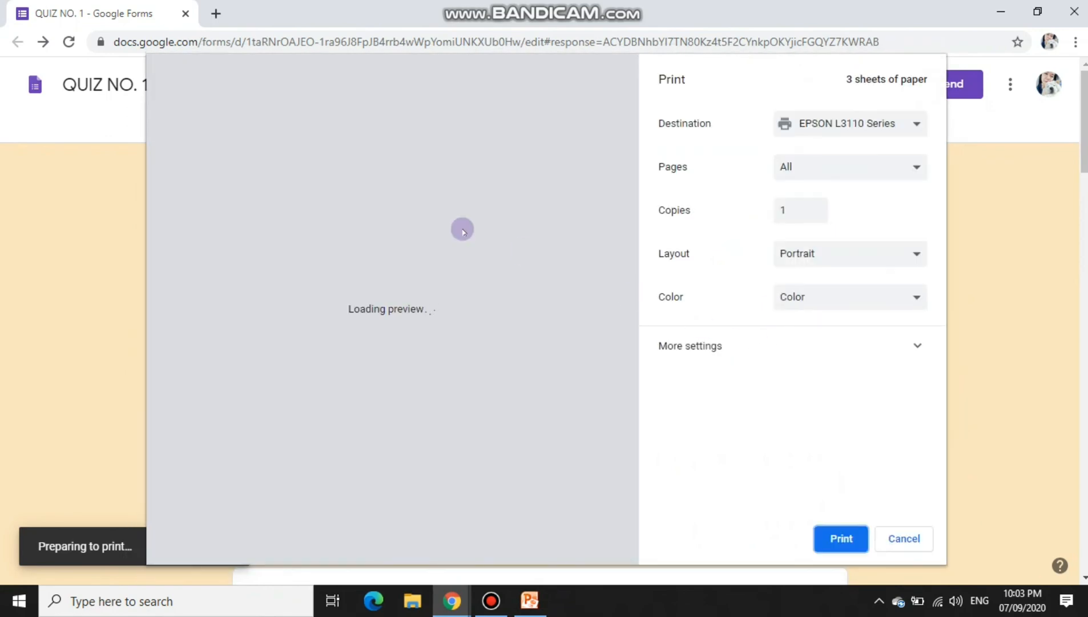
{"action": "scroll", "coordinate": [451, 272], "scroll_direction": "down", "scroll_amount": 18}
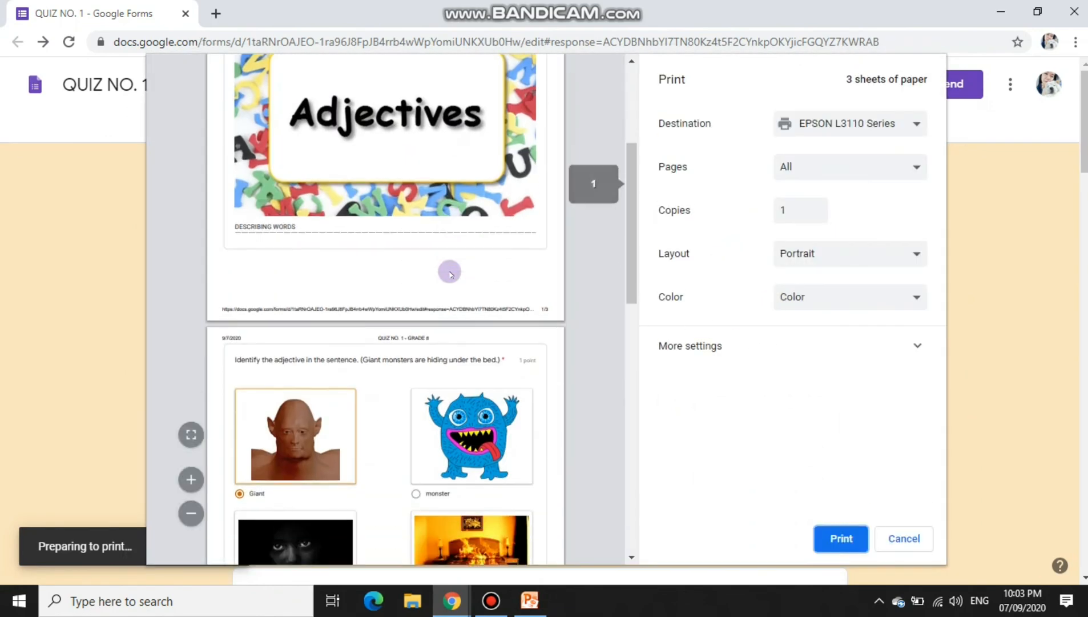
{"action": "scroll", "coordinate": [455, 294], "scroll_direction": "up", "scroll_amount": 7}
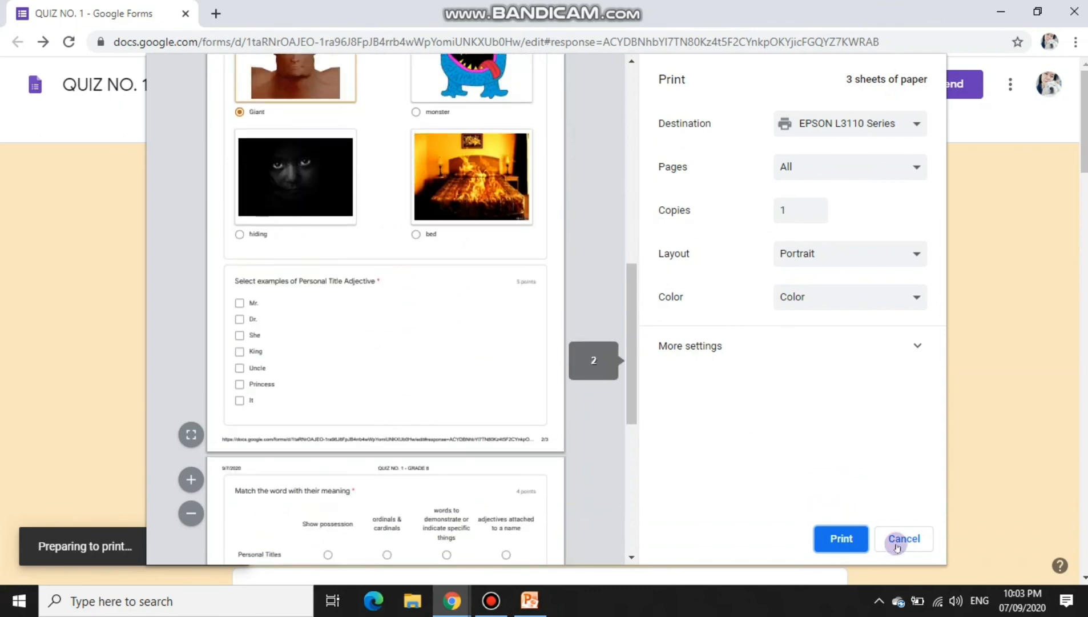
{"action": "scroll", "coordinate": [303, 312], "scroll_direction": "down", "scroll_amount": 5}
{"action": "left_click", "coordinate": [904, 537]}
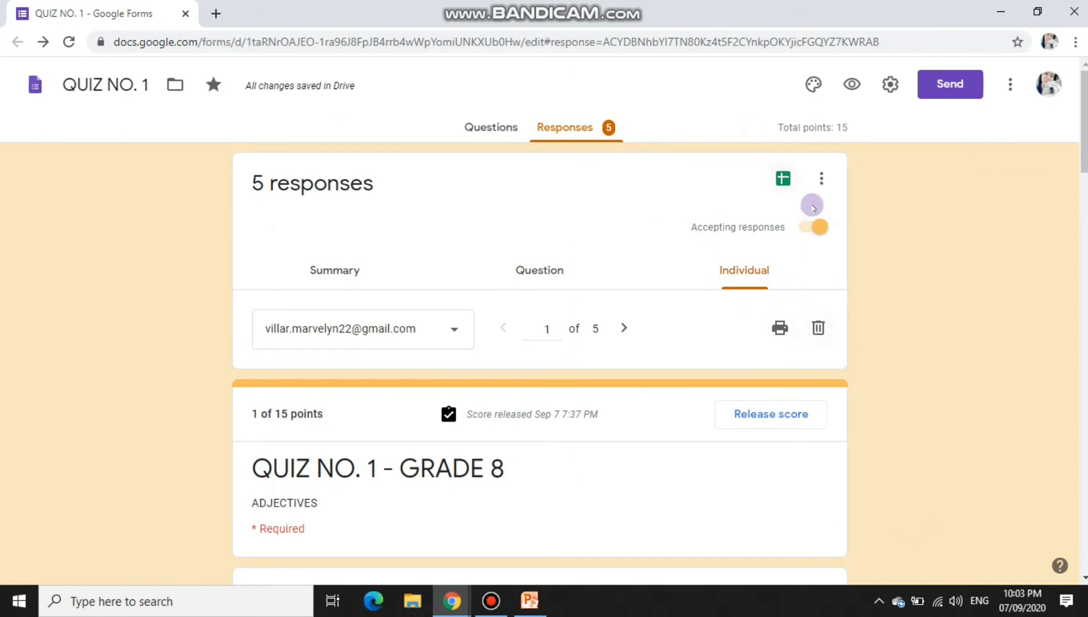
Step: Turn Accepting responses off and back on, then open the linked 'QUIZ NO. 1 GRADE 8' spreadsheet
{"action": "left_click", "coordinate": [805, 236]}
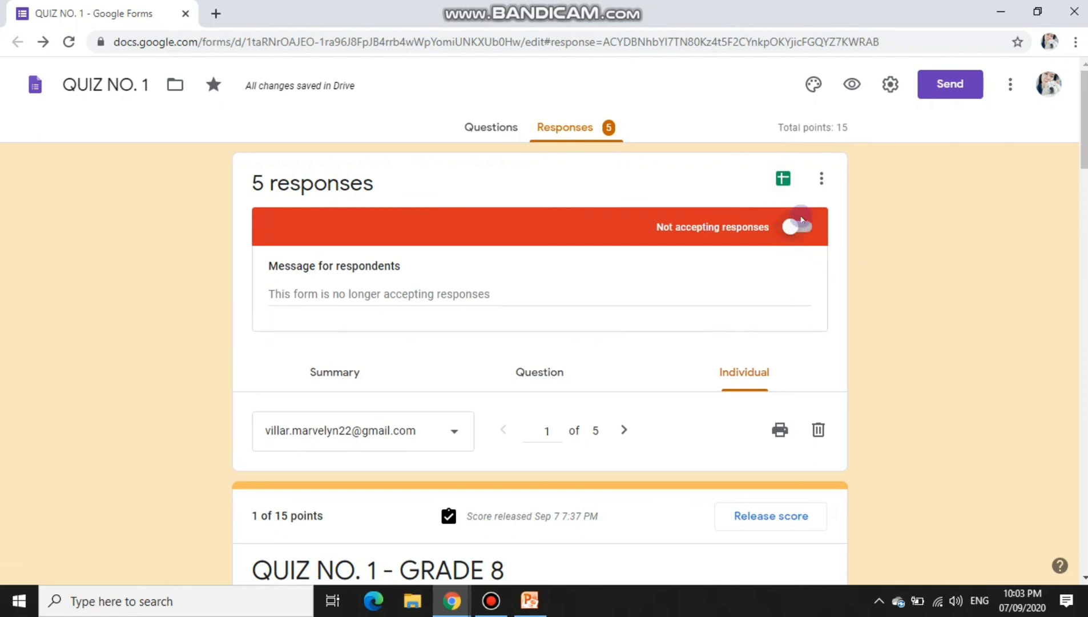
{"action": "left_click", "coordinate": [799, 228]}
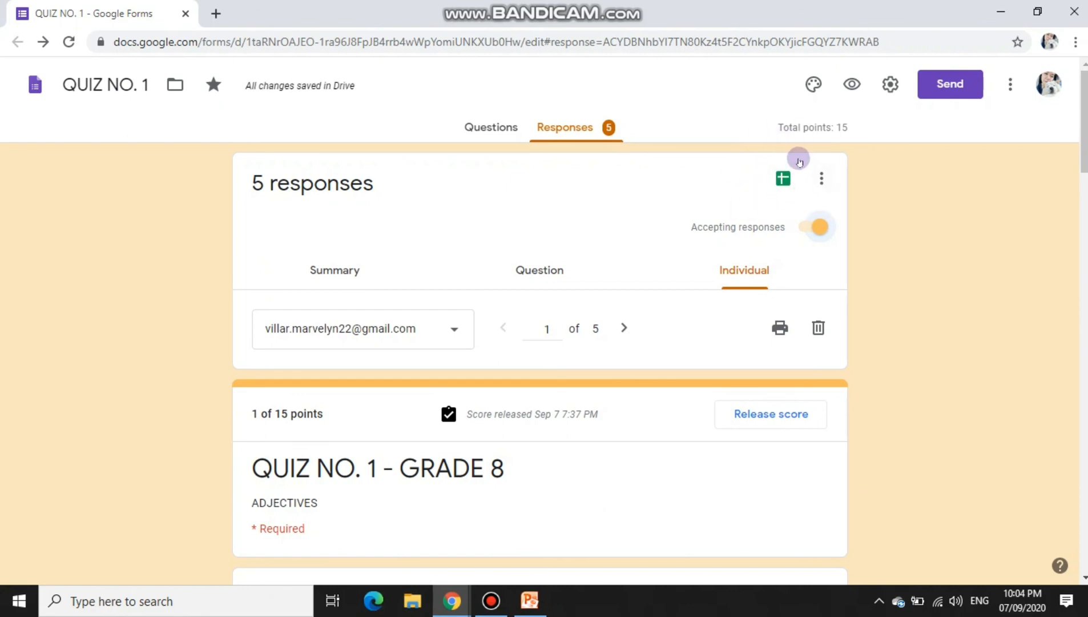
{"action": "left_click", "coordinate": [784, 177]}
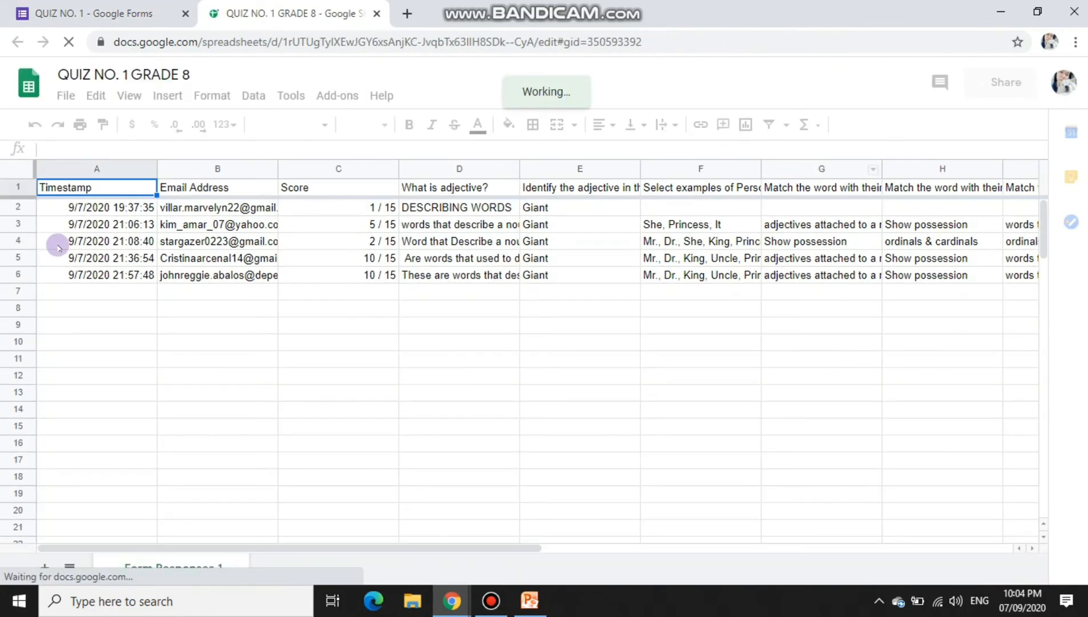
{"action": "left_click", "coordinate": [88, 208]}
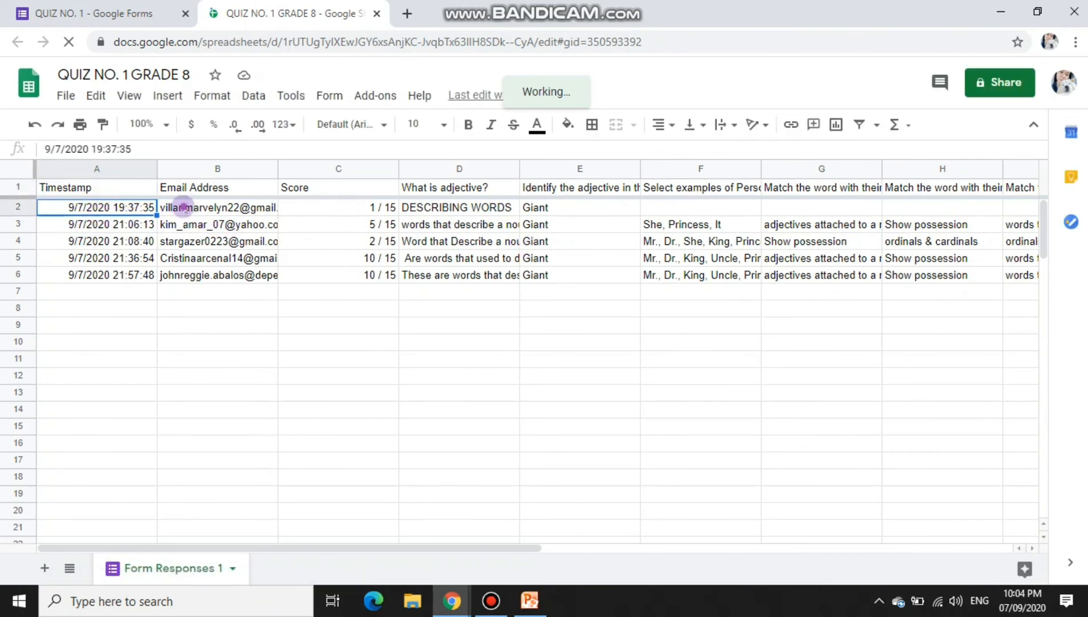
{"action": "left_click_drag", "start_coordinate": [177, 207], "coordinate": [369, 277]}
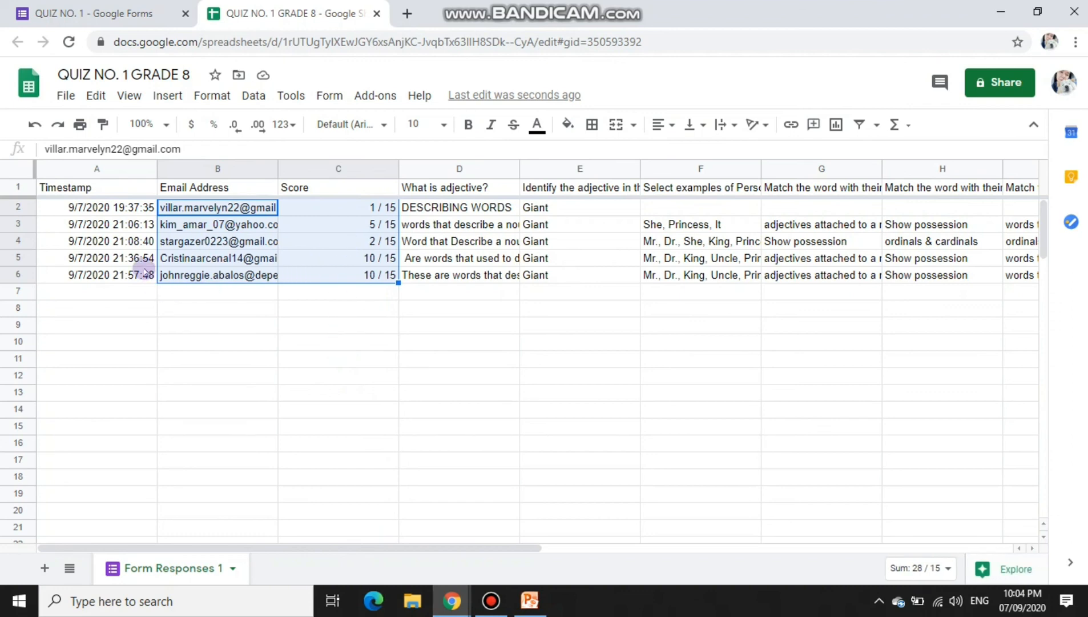
{"action": "left_click", "coordinate": [61, 94]}
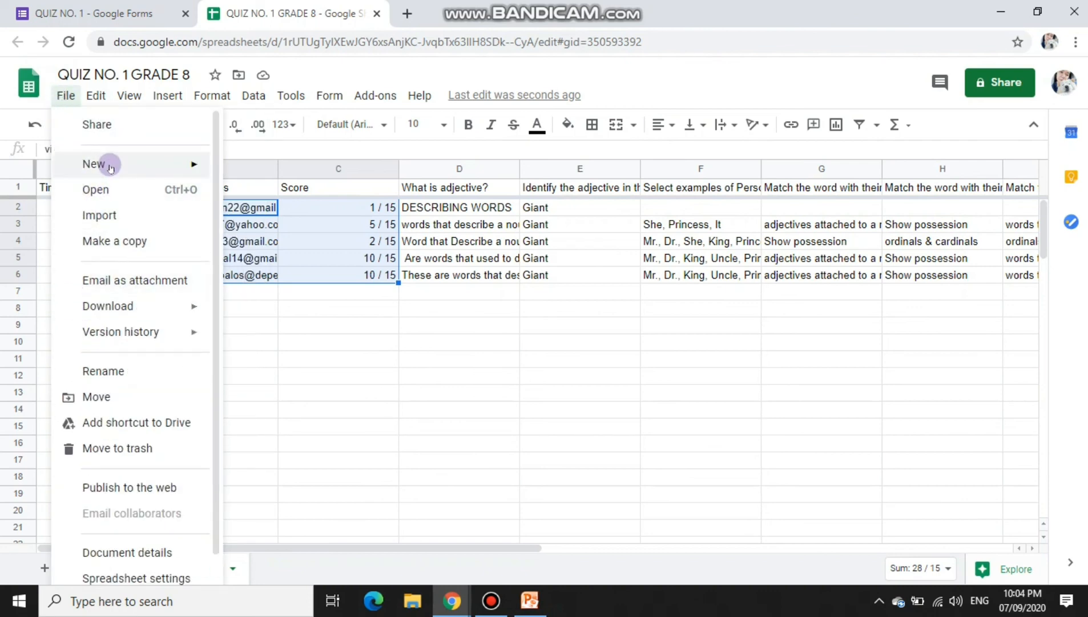
{"action": "mouse_move", "coordinate": [110, 165]}
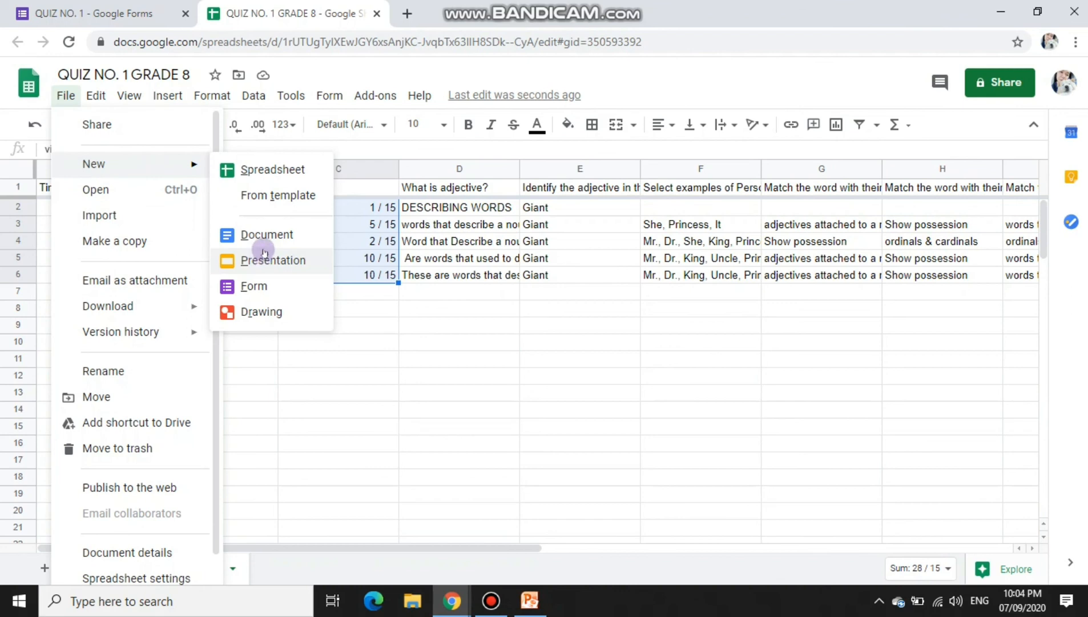
{"action": "left_click", "coordinate": [161, 188]}
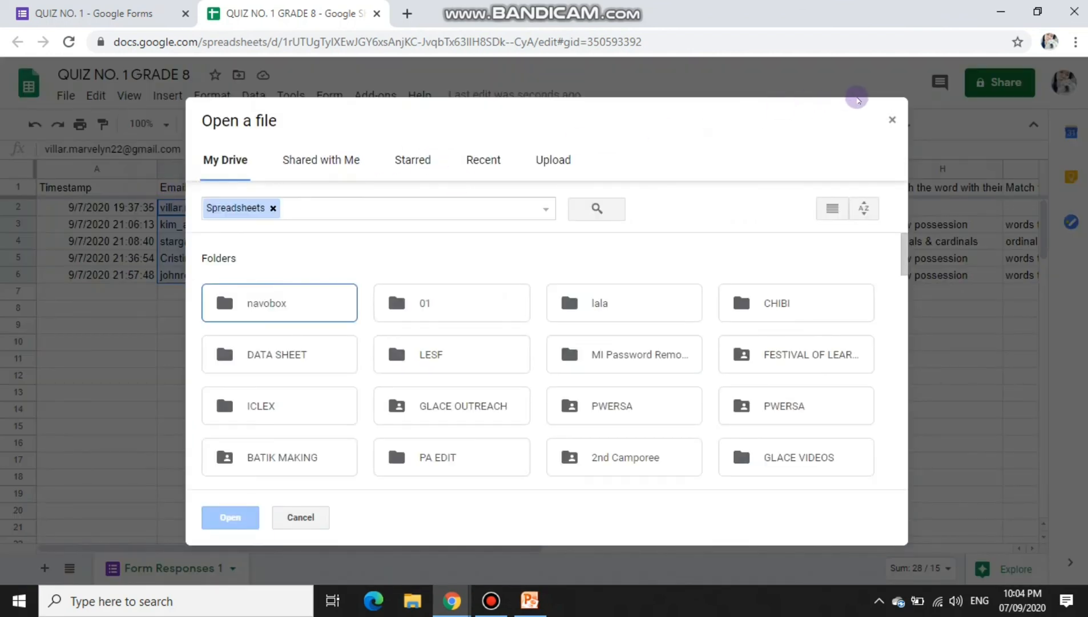
{"action": "left_click", "coordinate": [892, 119]}
{"action": "left_click", "coordinate": [491, 600]}
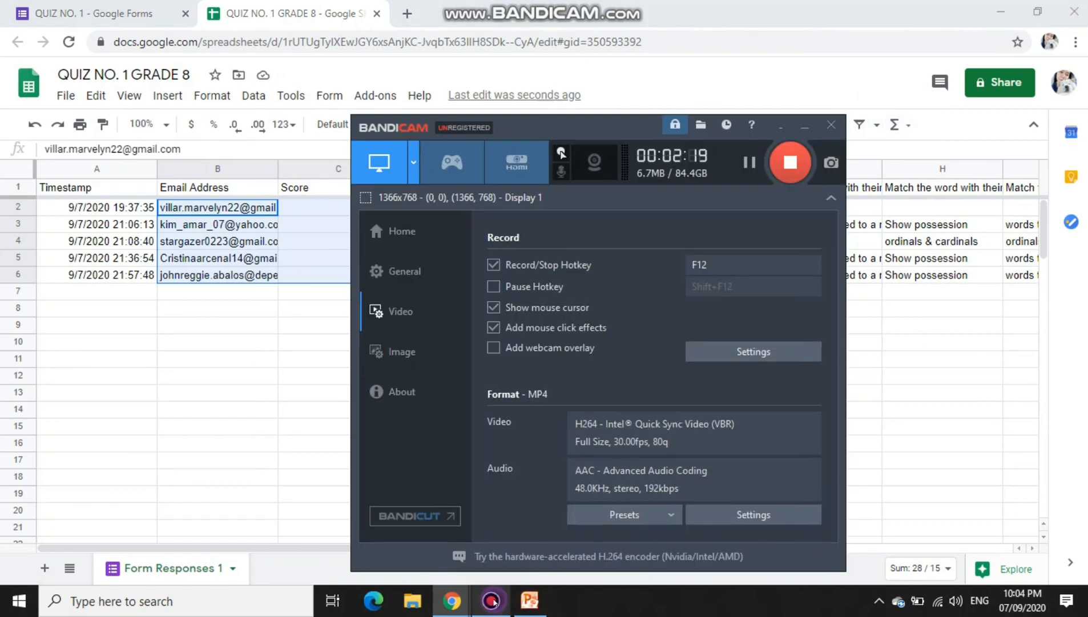